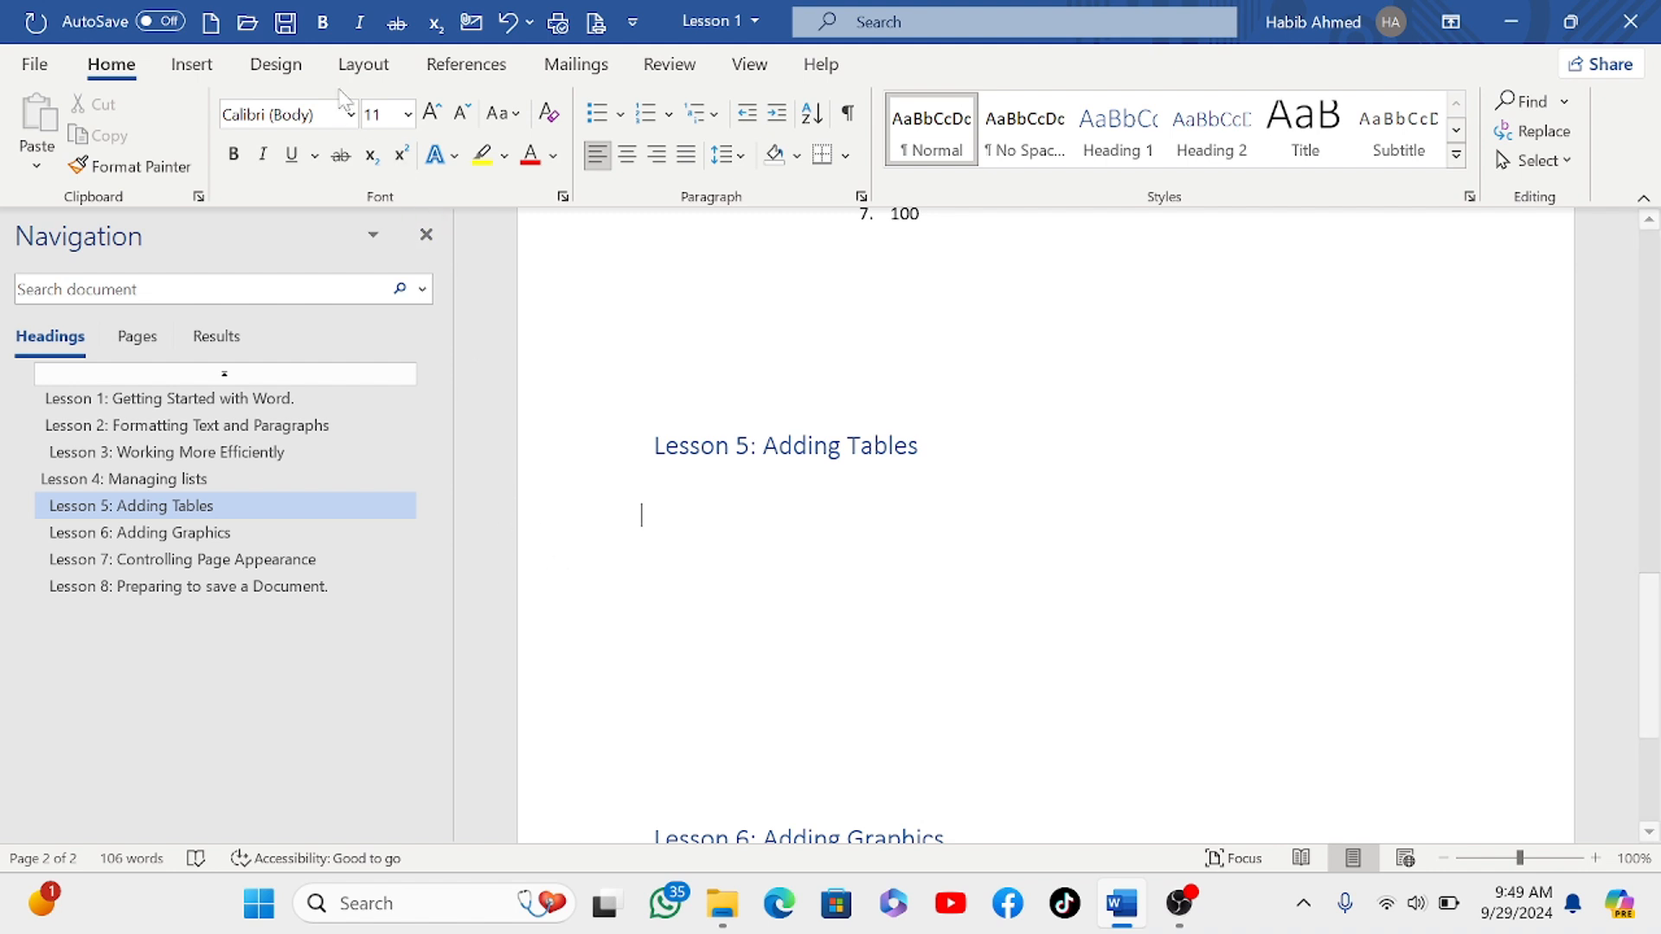
# Step: Insert a table with three columns and three rows below the "Lesson 5: Adding Tables" heading
pyautogui.click(195, 65)
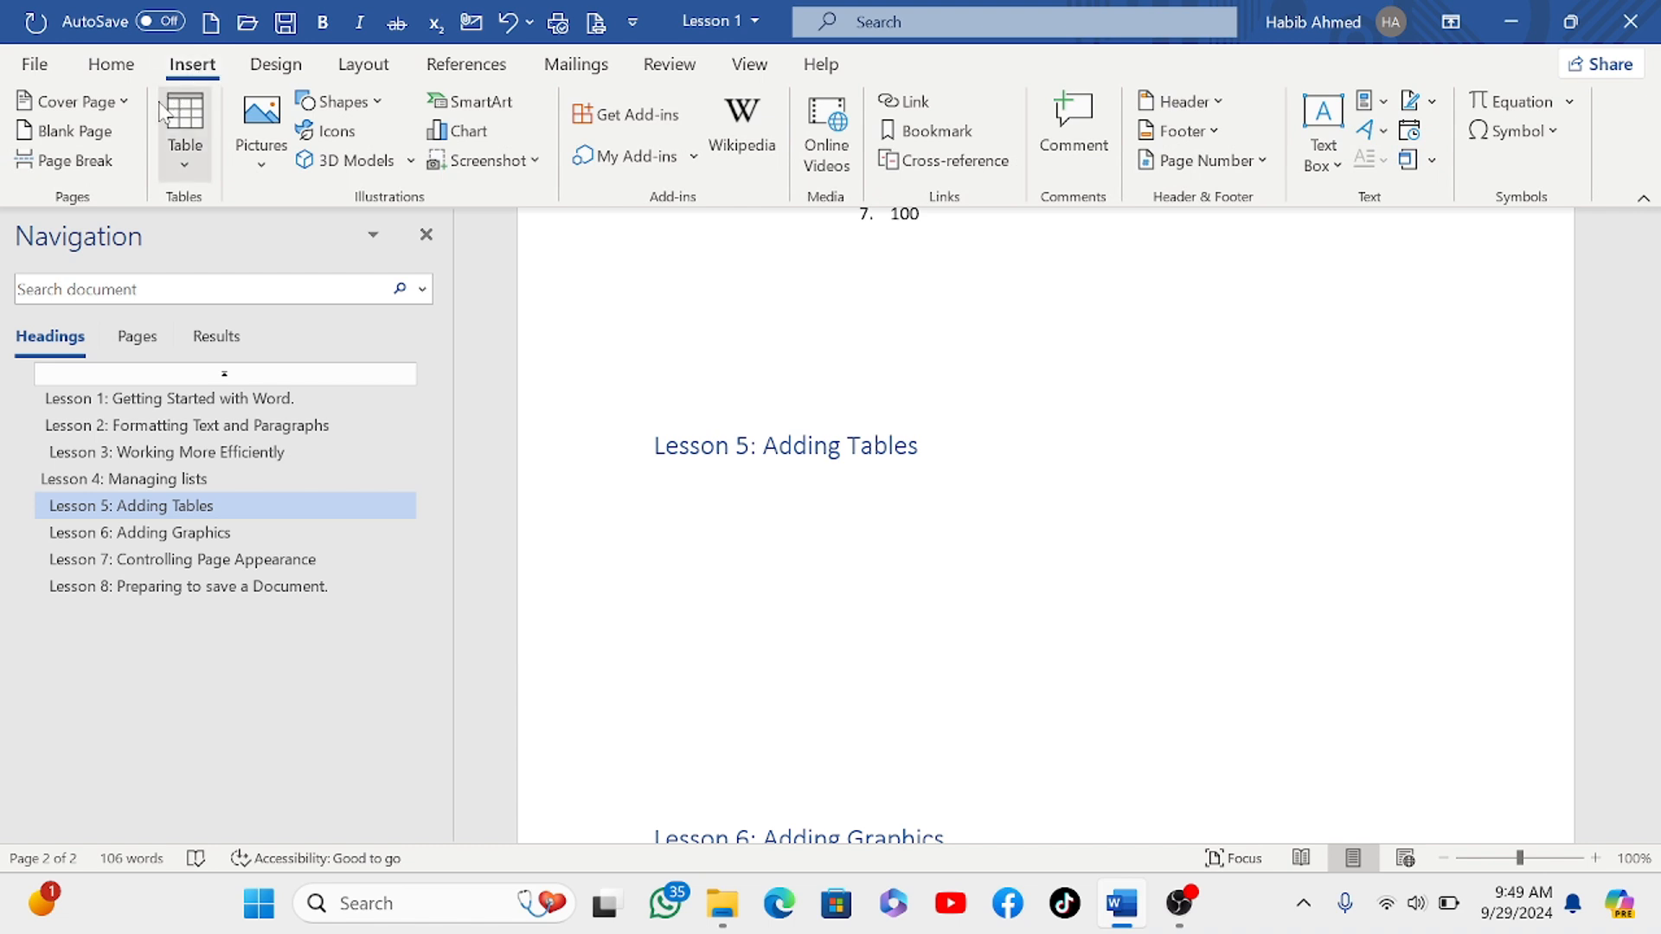
pyautogui.click(185, 168)
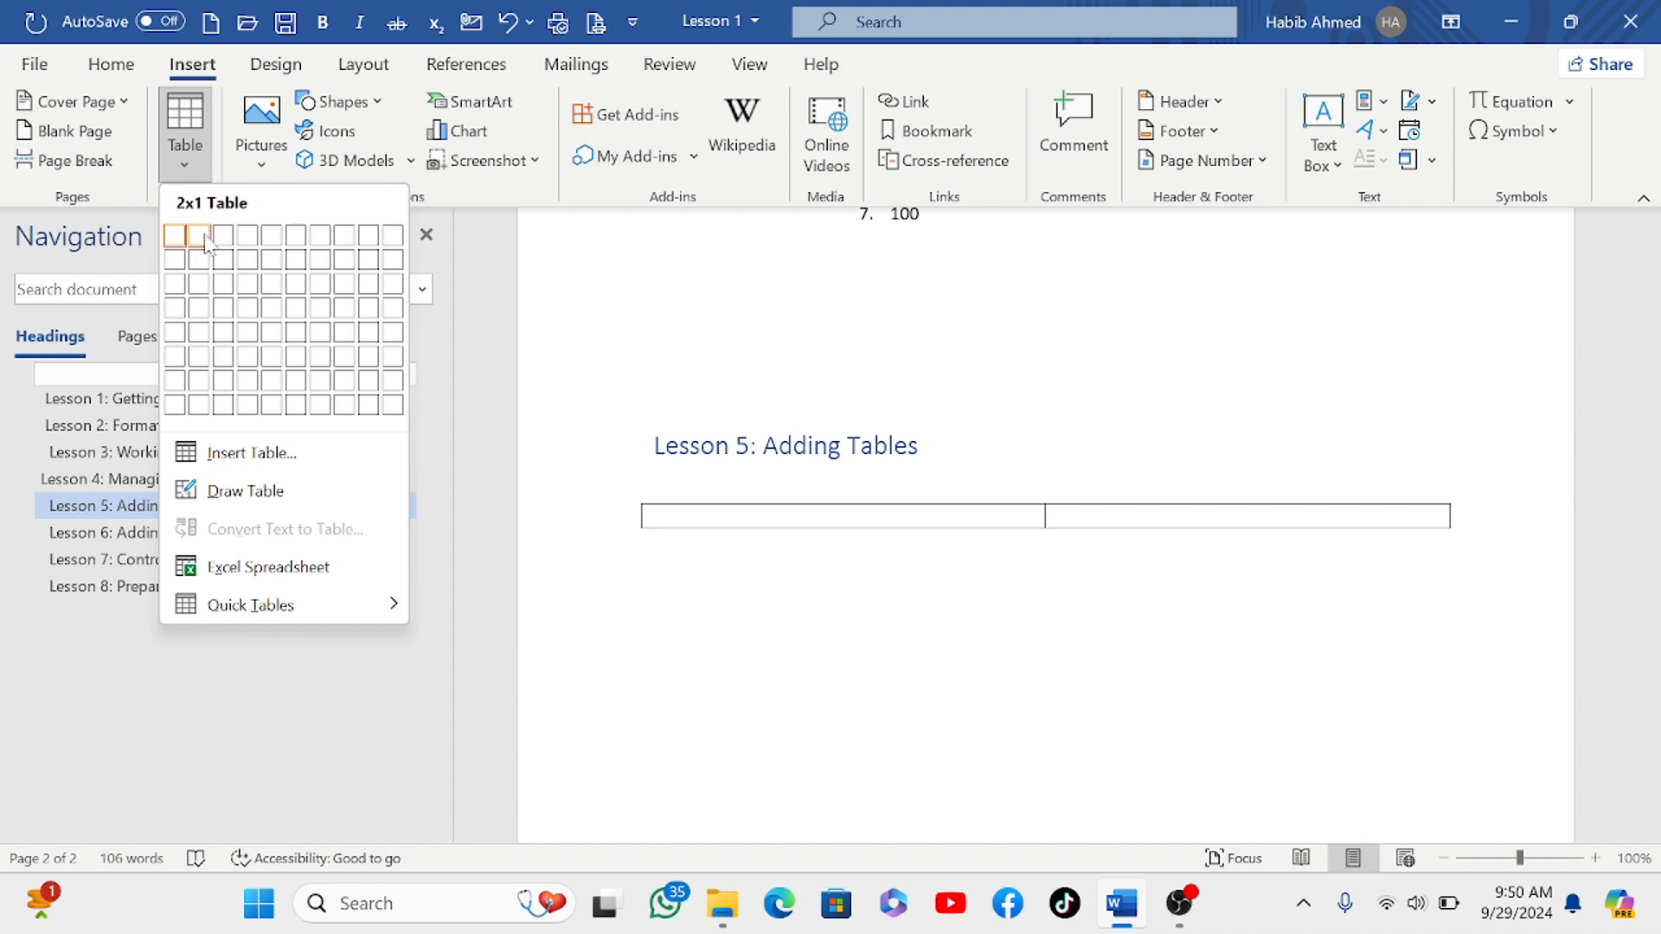
pyautogui.click(226, 283)
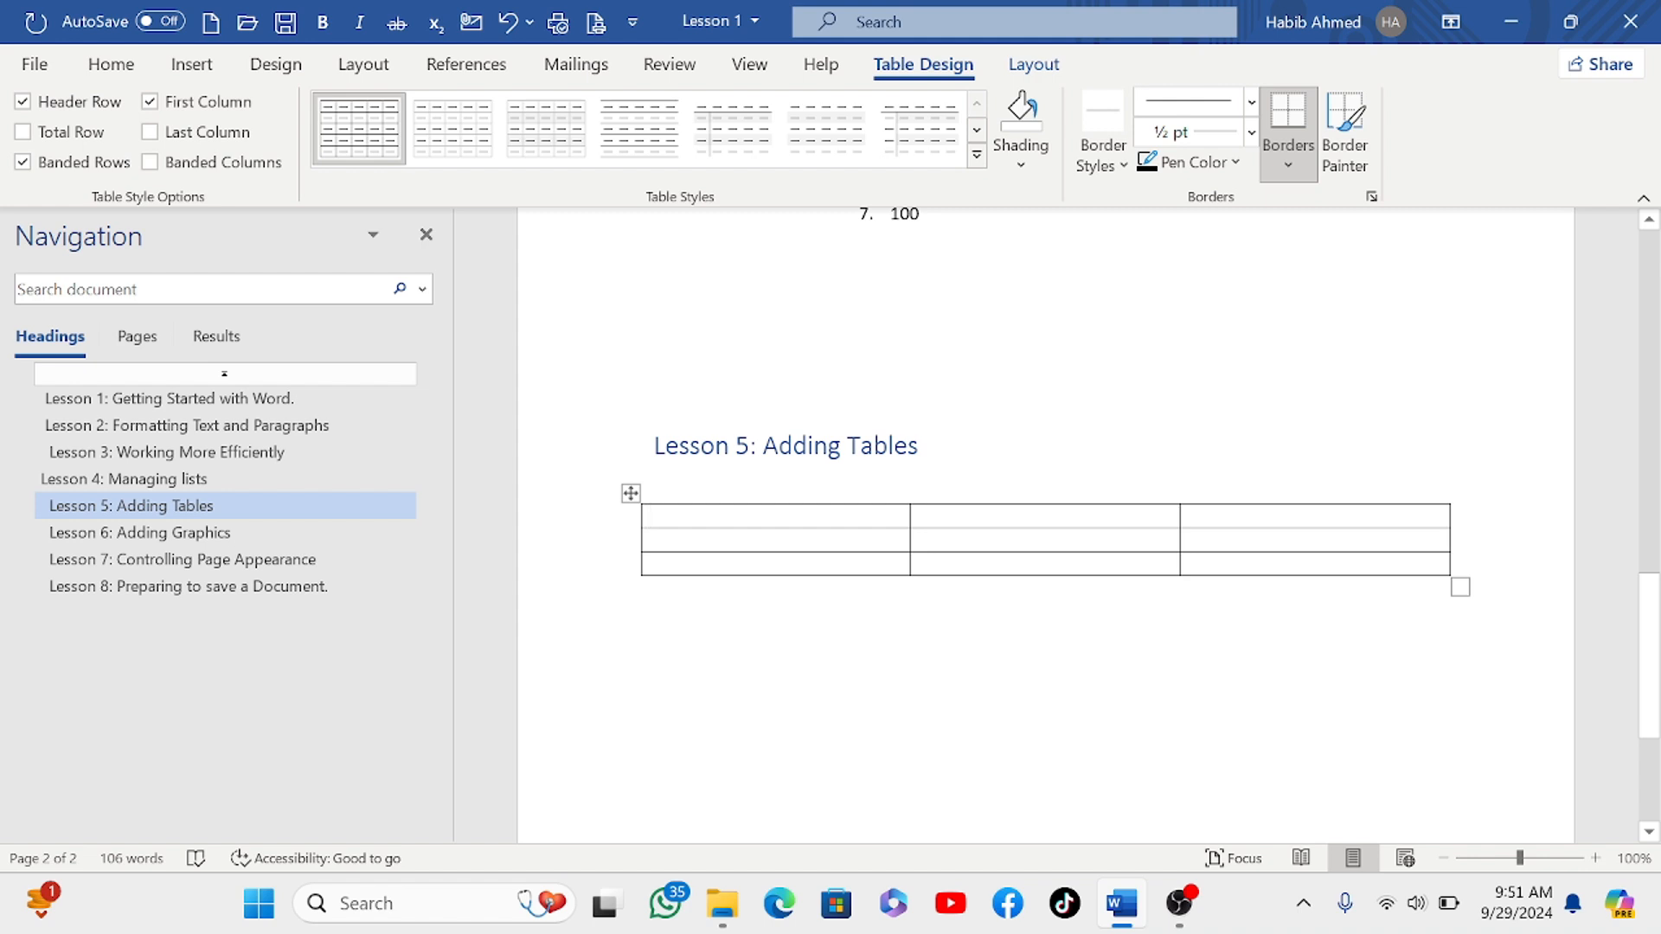
# Step: Fill the table's first row with the column titles product, price and sets
pyautogui.write('pro')
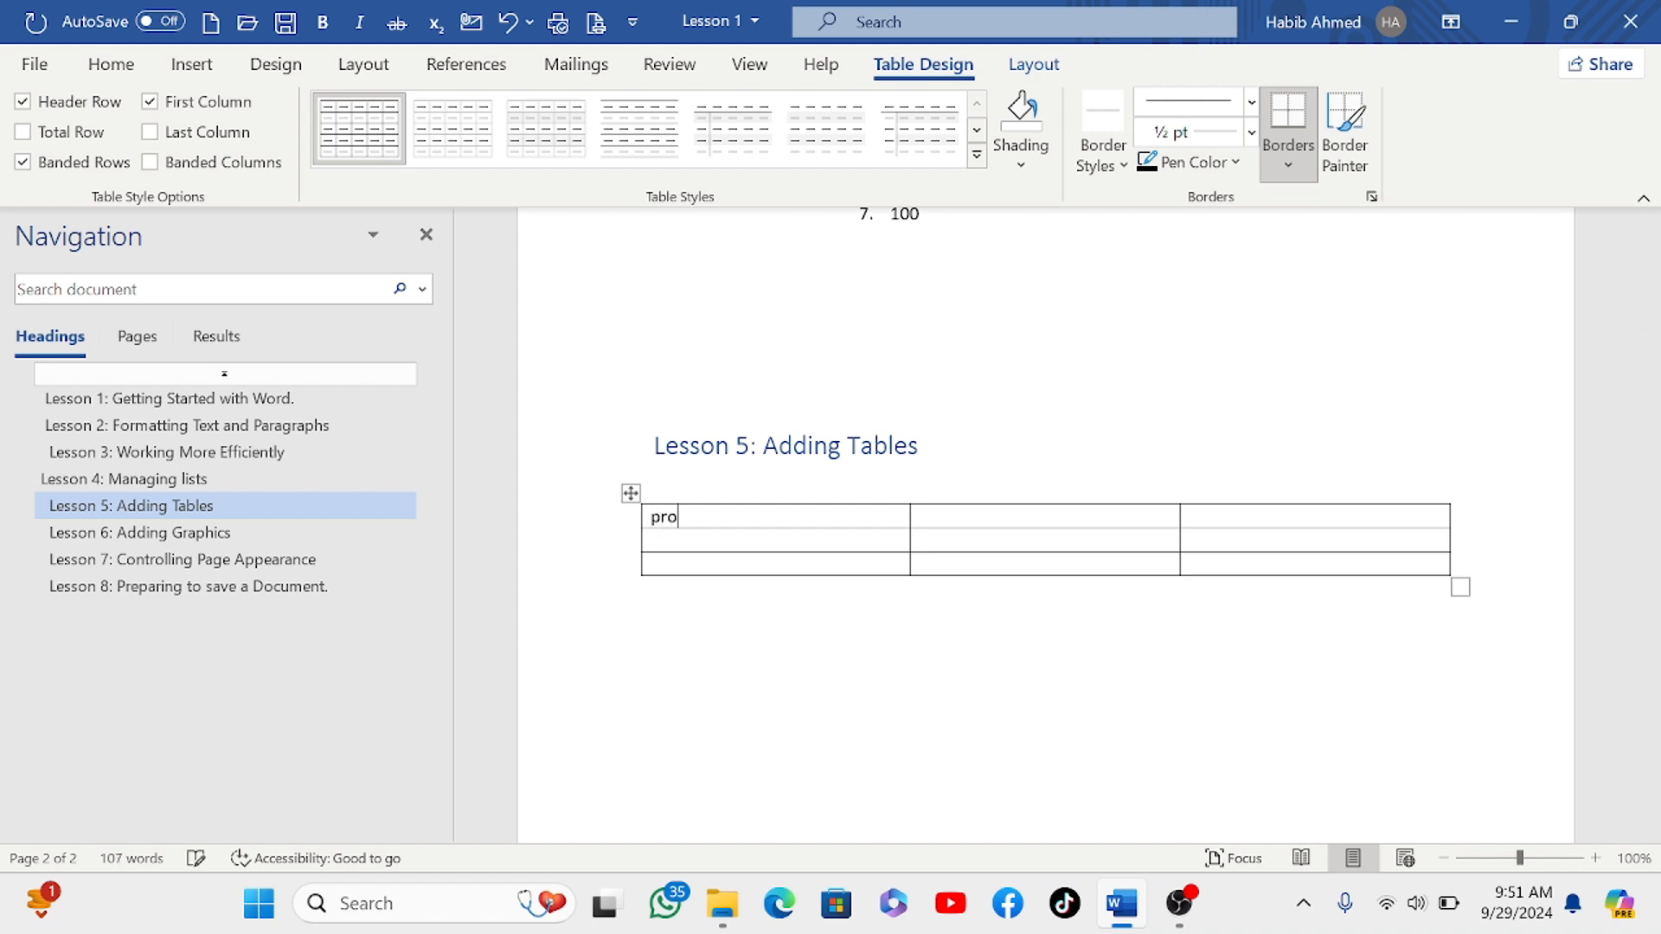
pyautogui.write('duct')
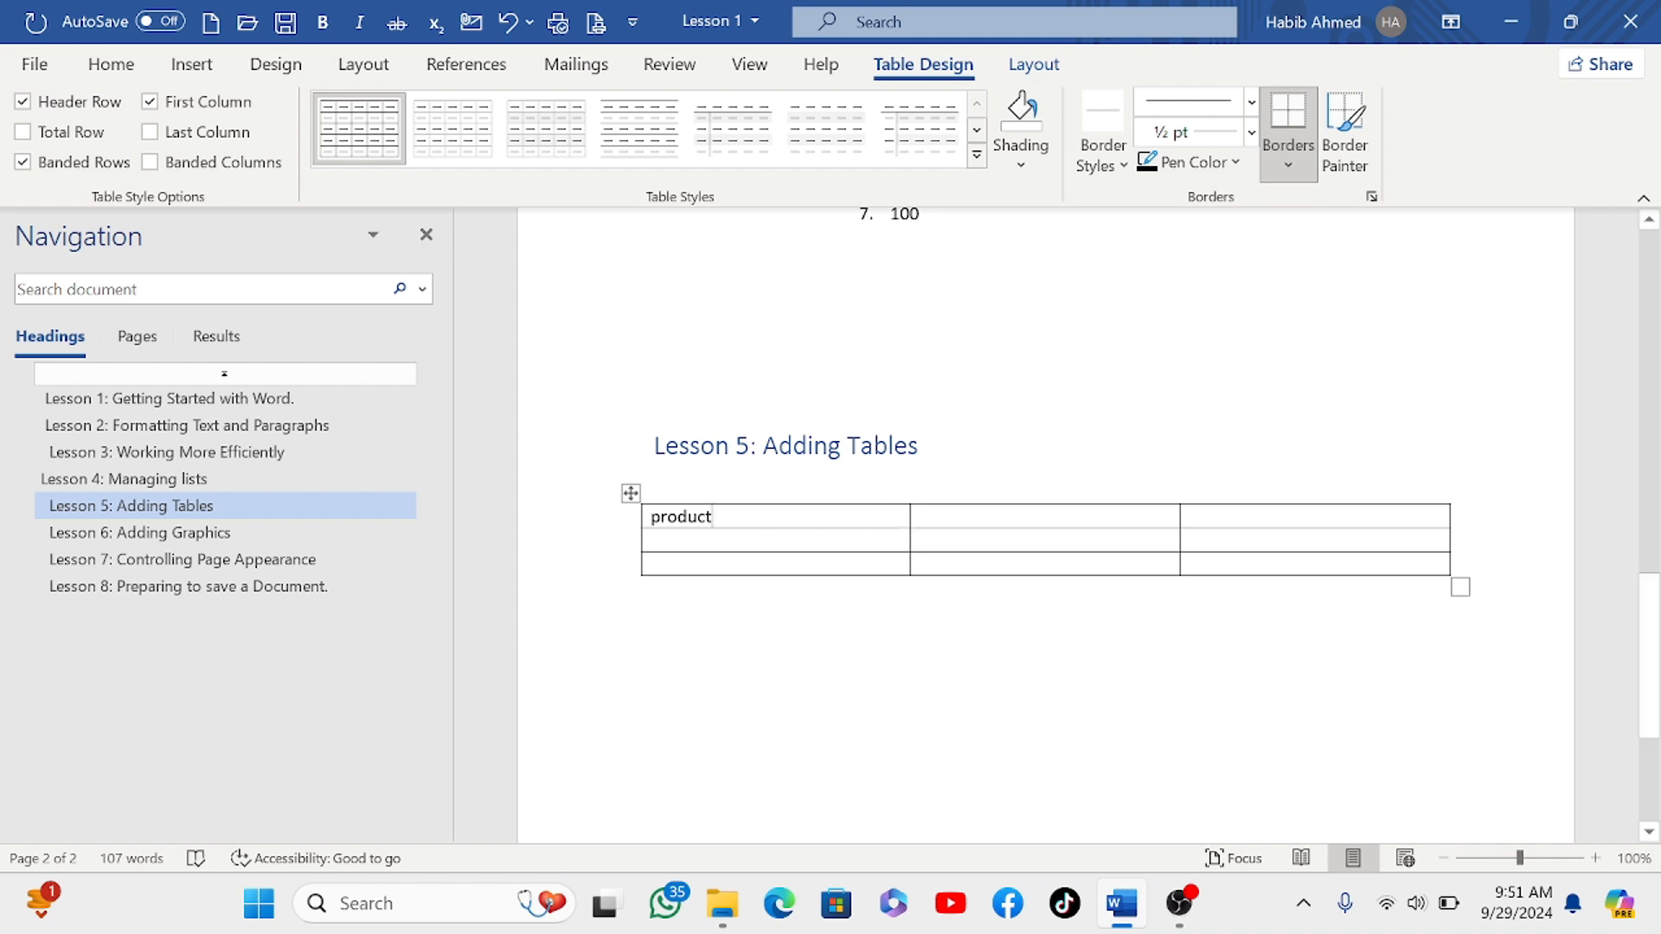
pyautogui.press('Tab')
pyautogui.write('price')
pyautogui.press('Tab')
pyautogui.write('sets')
# Step: Enter "T. V" and "Laptop" in the two rows of the product column
pyautogui.press('Tab')
pyautogui.write('T. V')
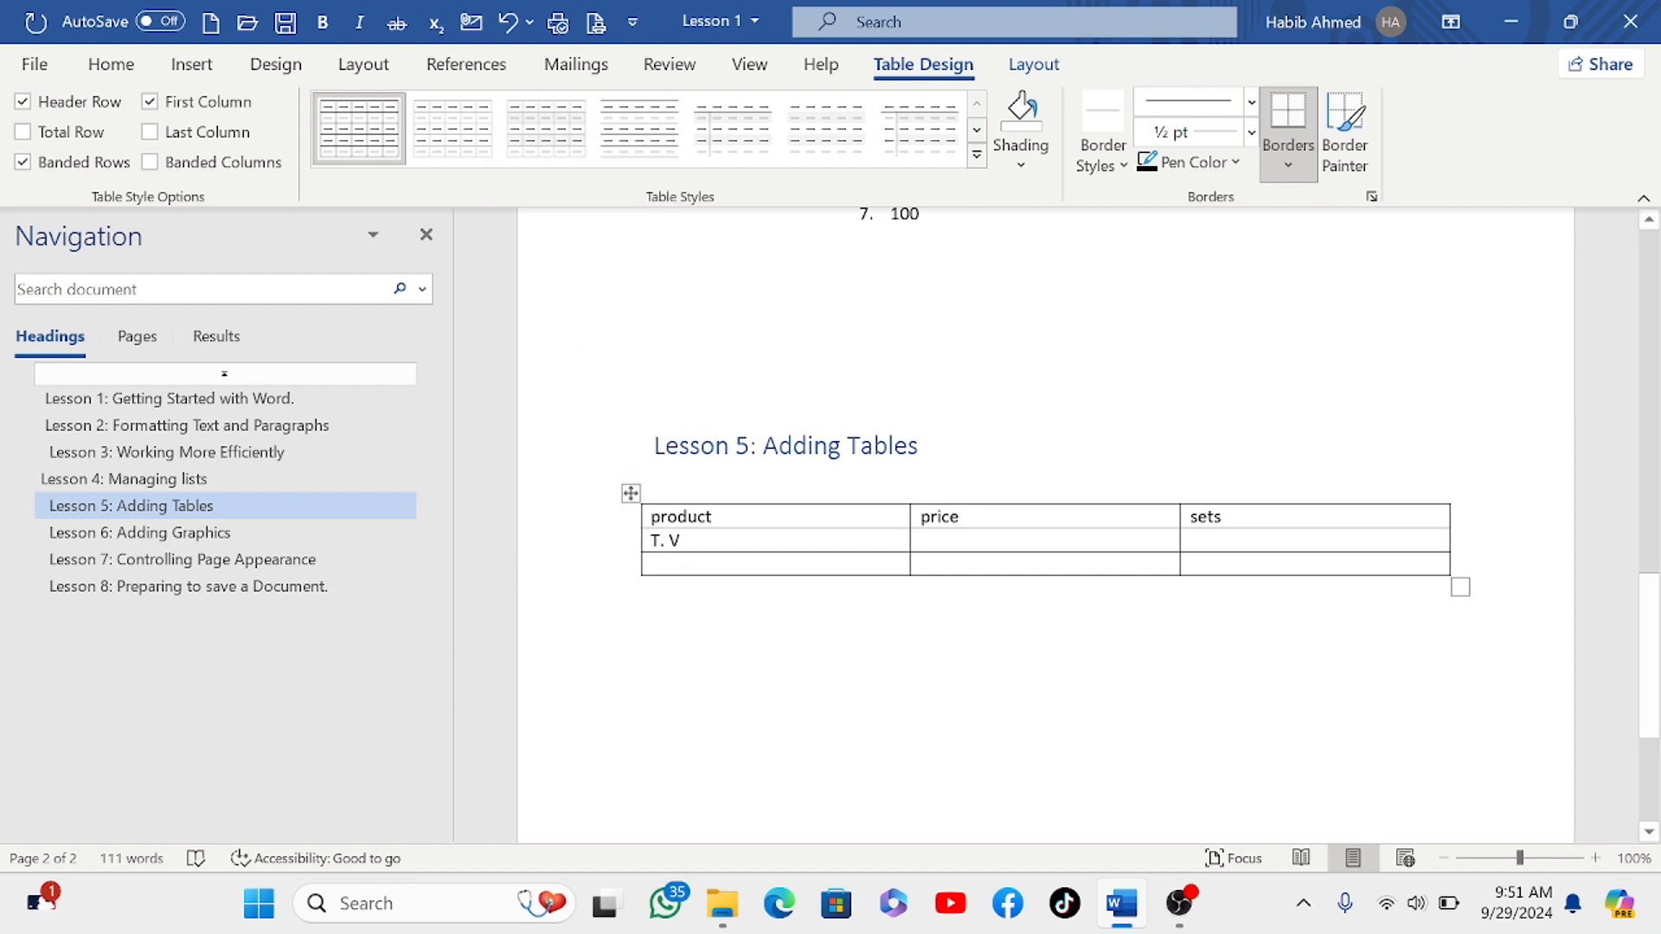
pyautogui.write('L')
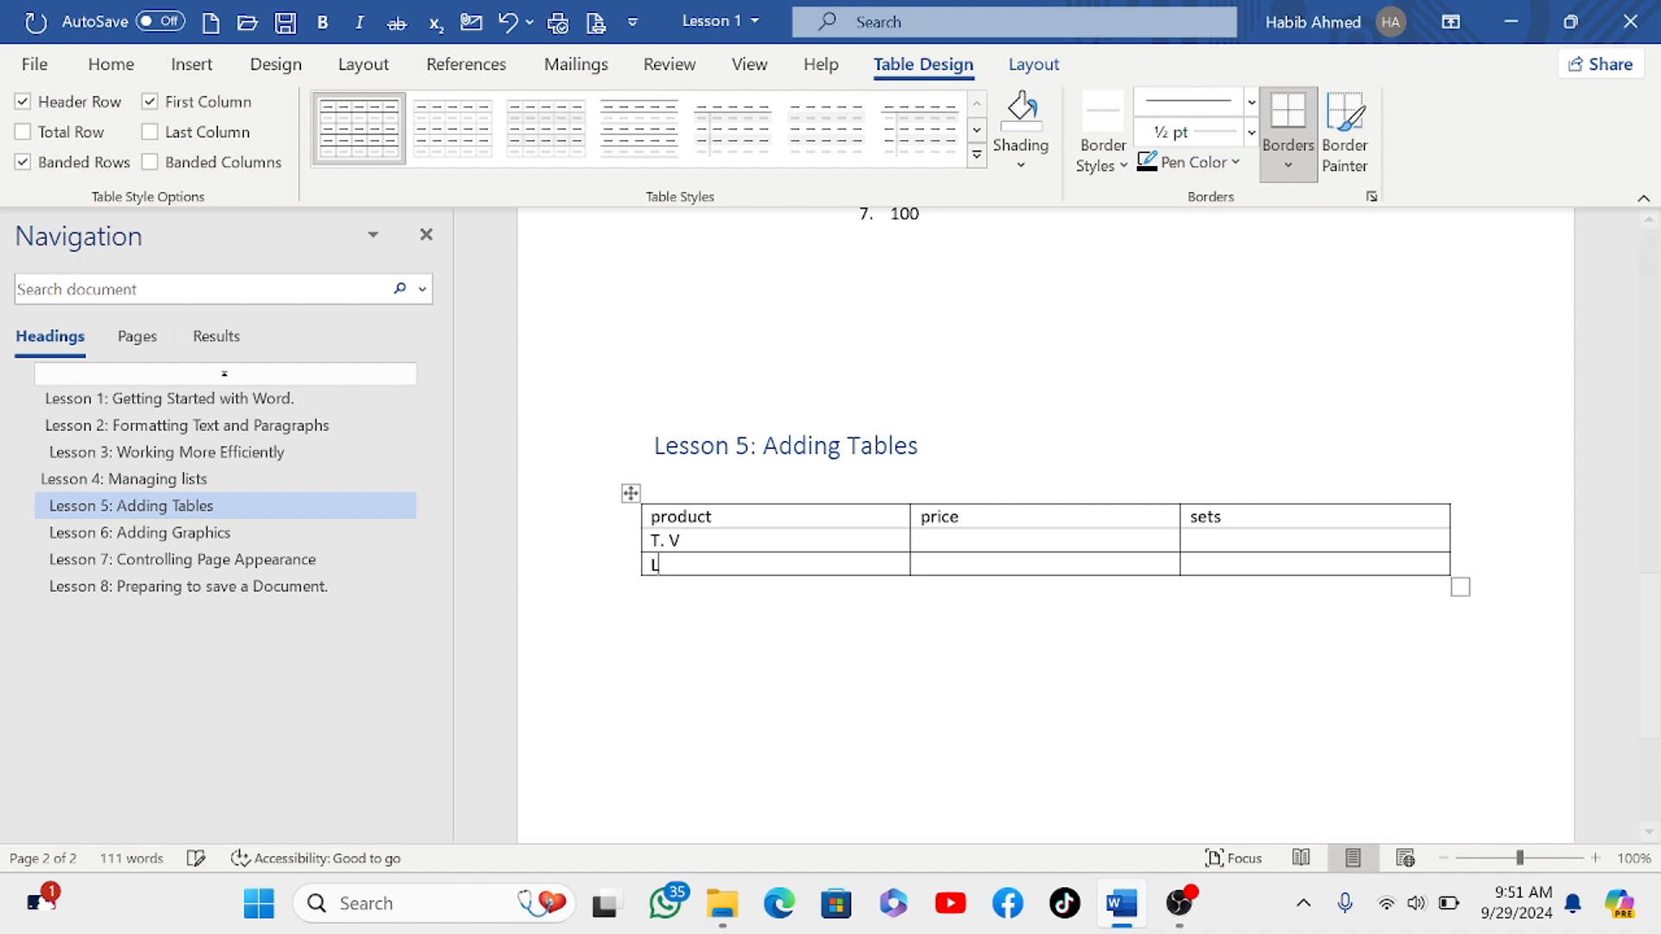
pyautogui.write('aptop')
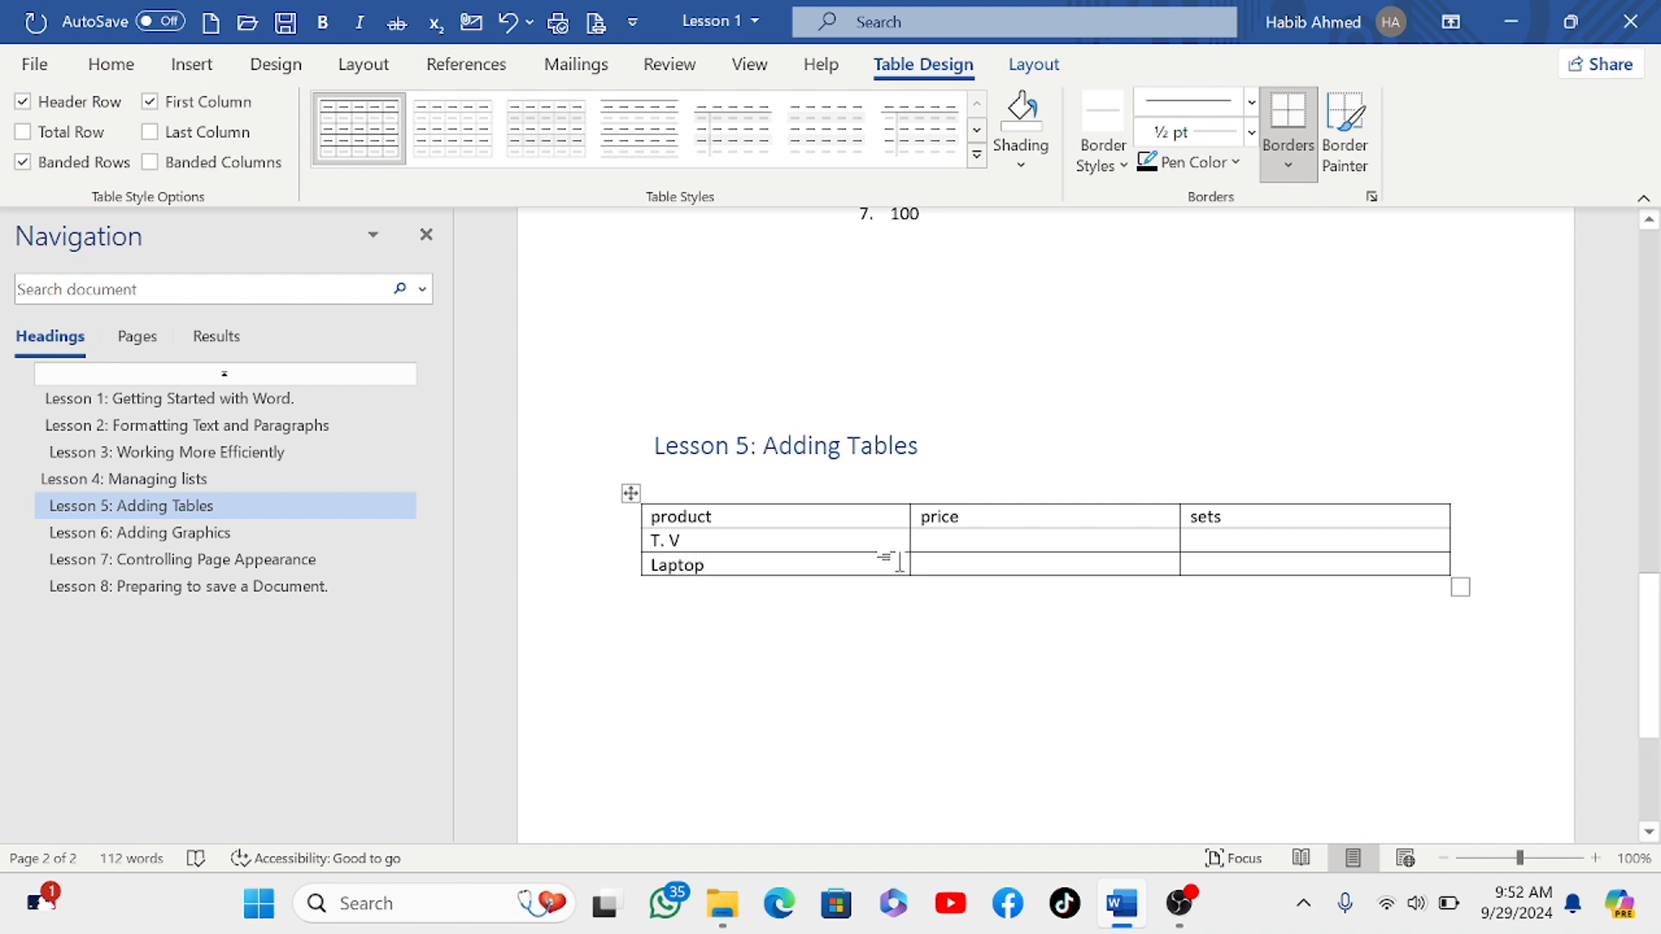
# Step: Enter the prices $450 for the T. V and $70 for the Laptop in the price column
pyautogui.click(926, 540)
pyautogui.write('$')
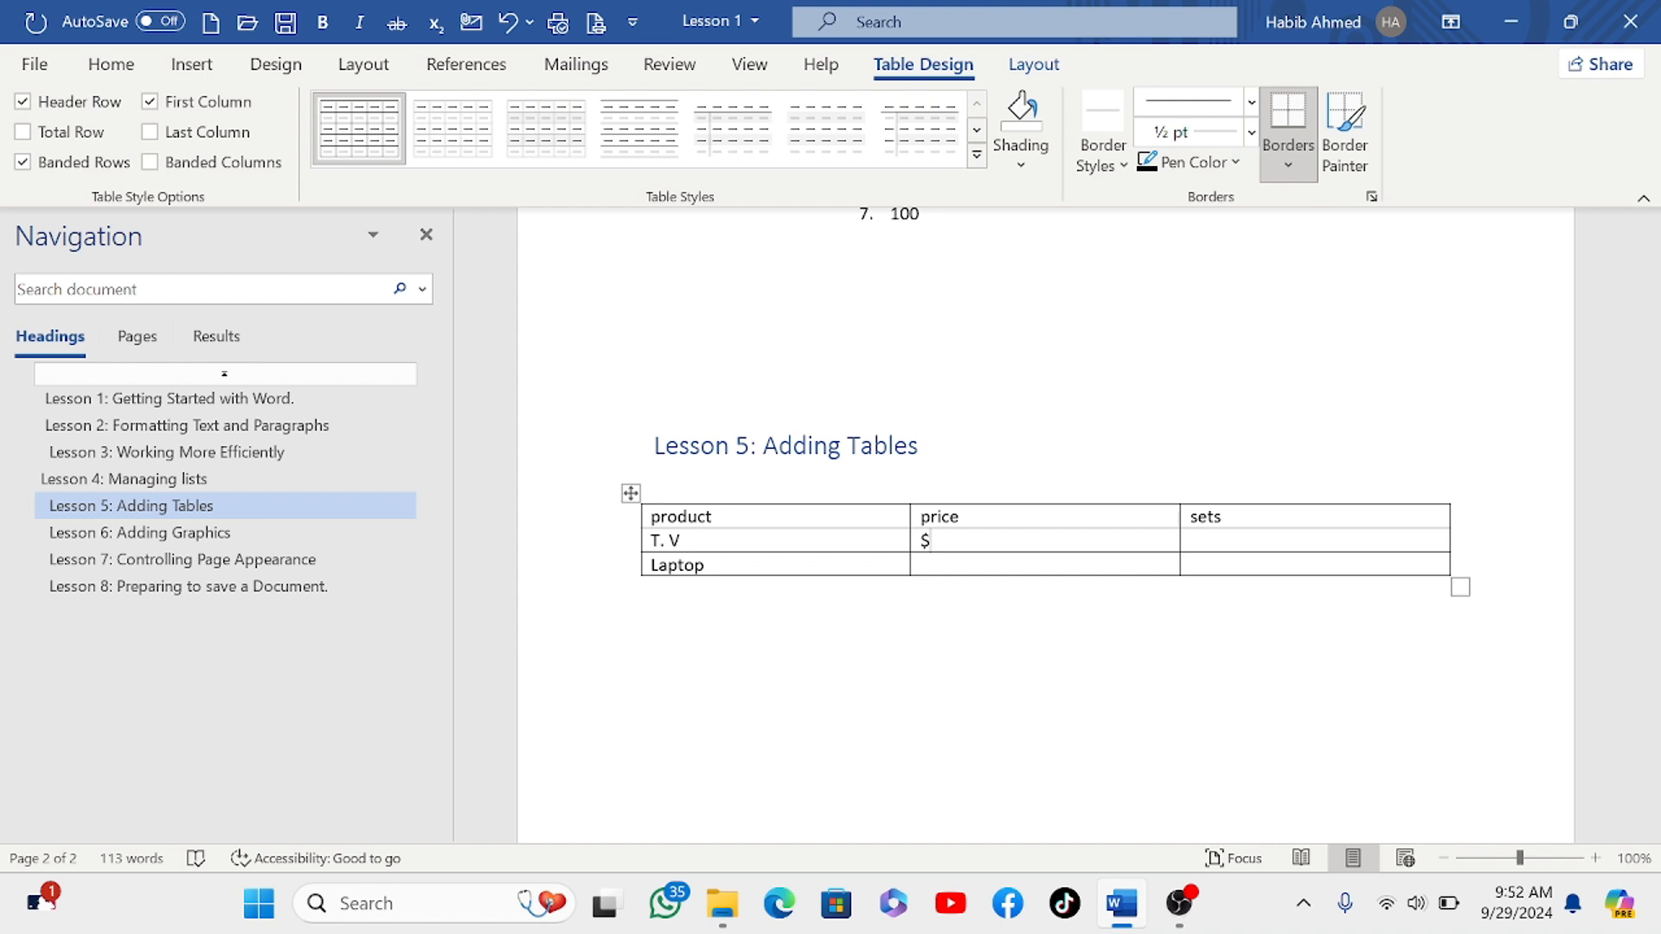
pyautogui.write('450')
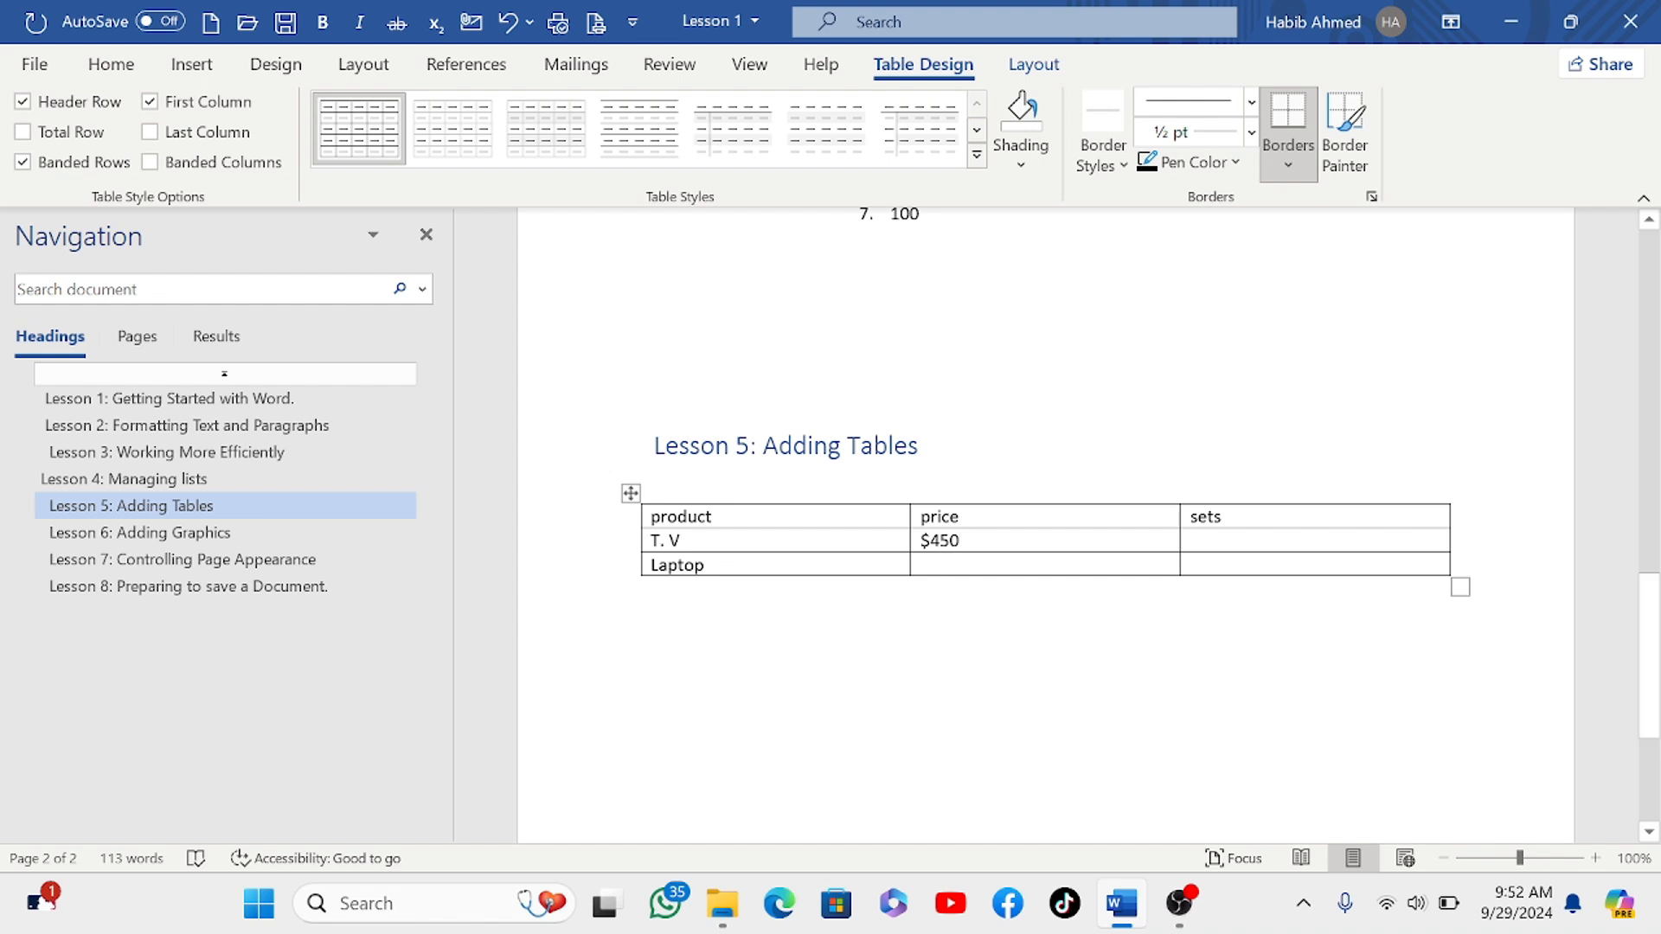
pyautogui.click(924, 565)
pyautogui.write('$7')
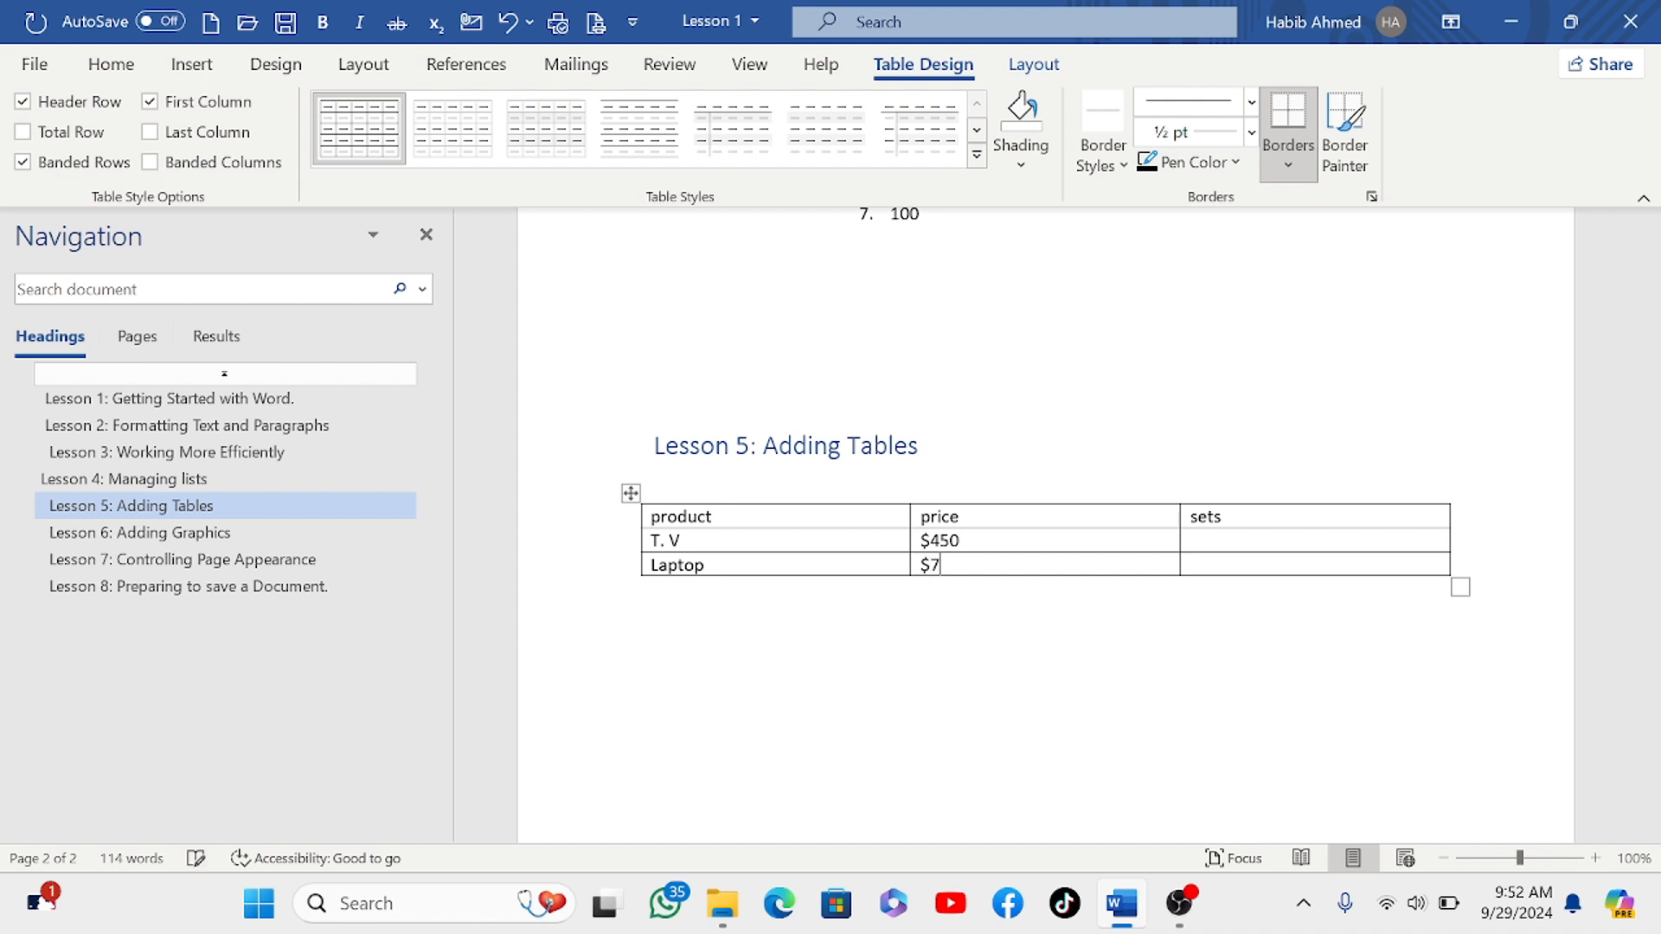
pyautogui.write('0')
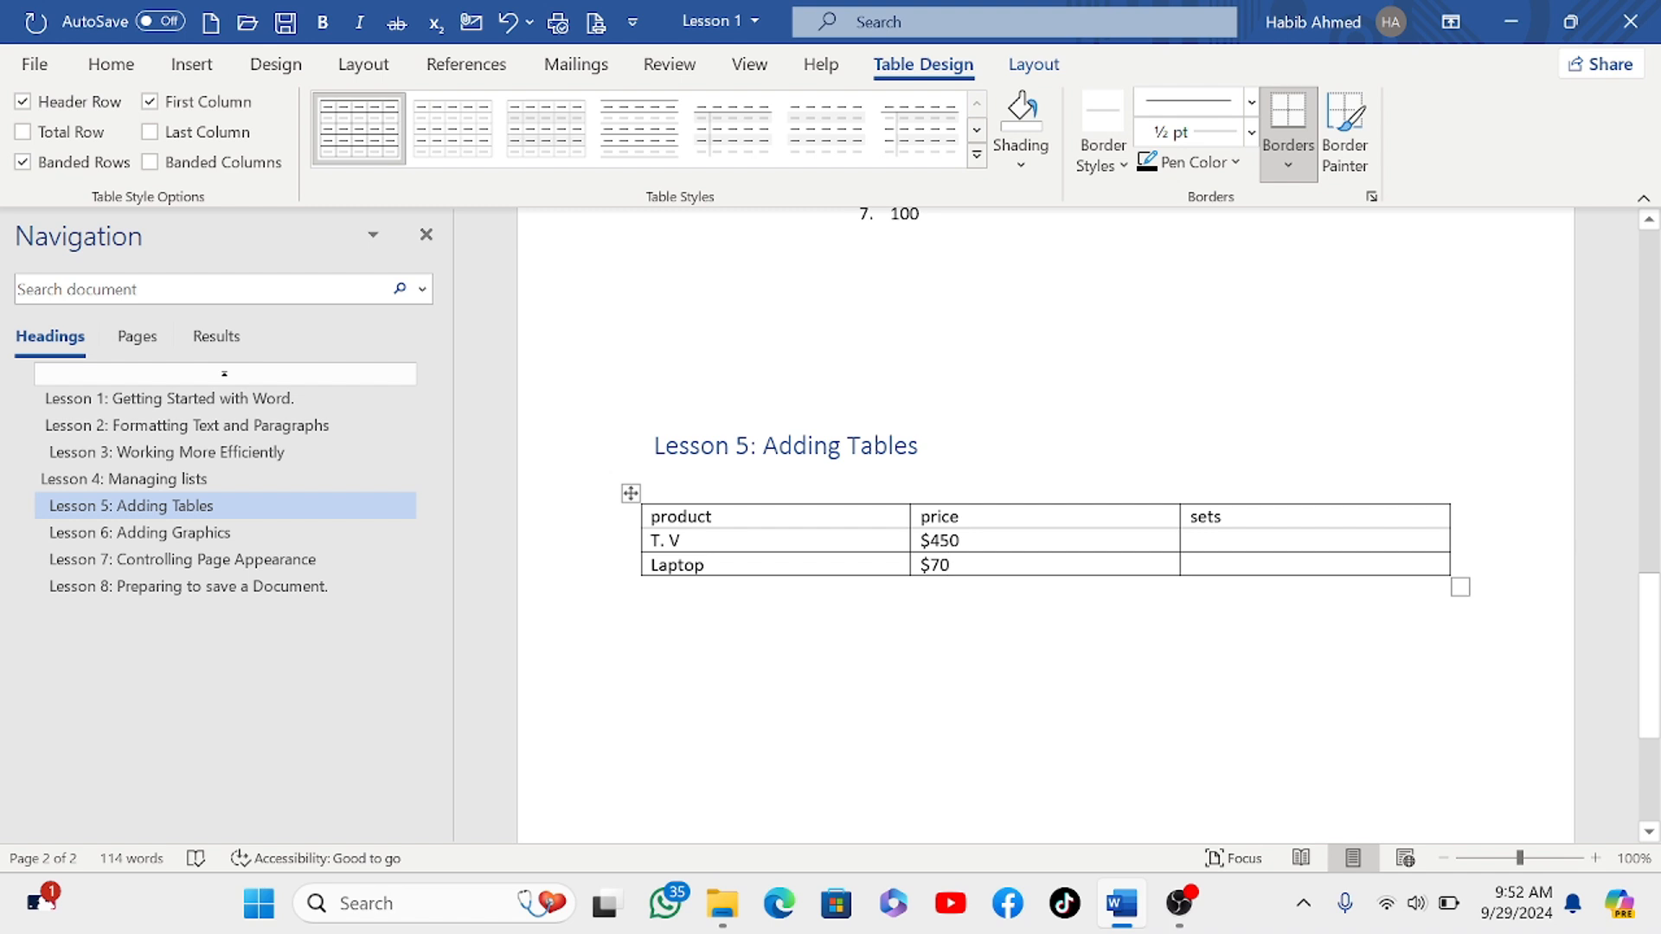
# Step: Enter 3 for the T. V and 6 for the Laptop in the sets column
pyautogui.click(1190, 540)
pyautogui.write('3')
pyautogui.click(1192, 564)
pyautogui.write('6')
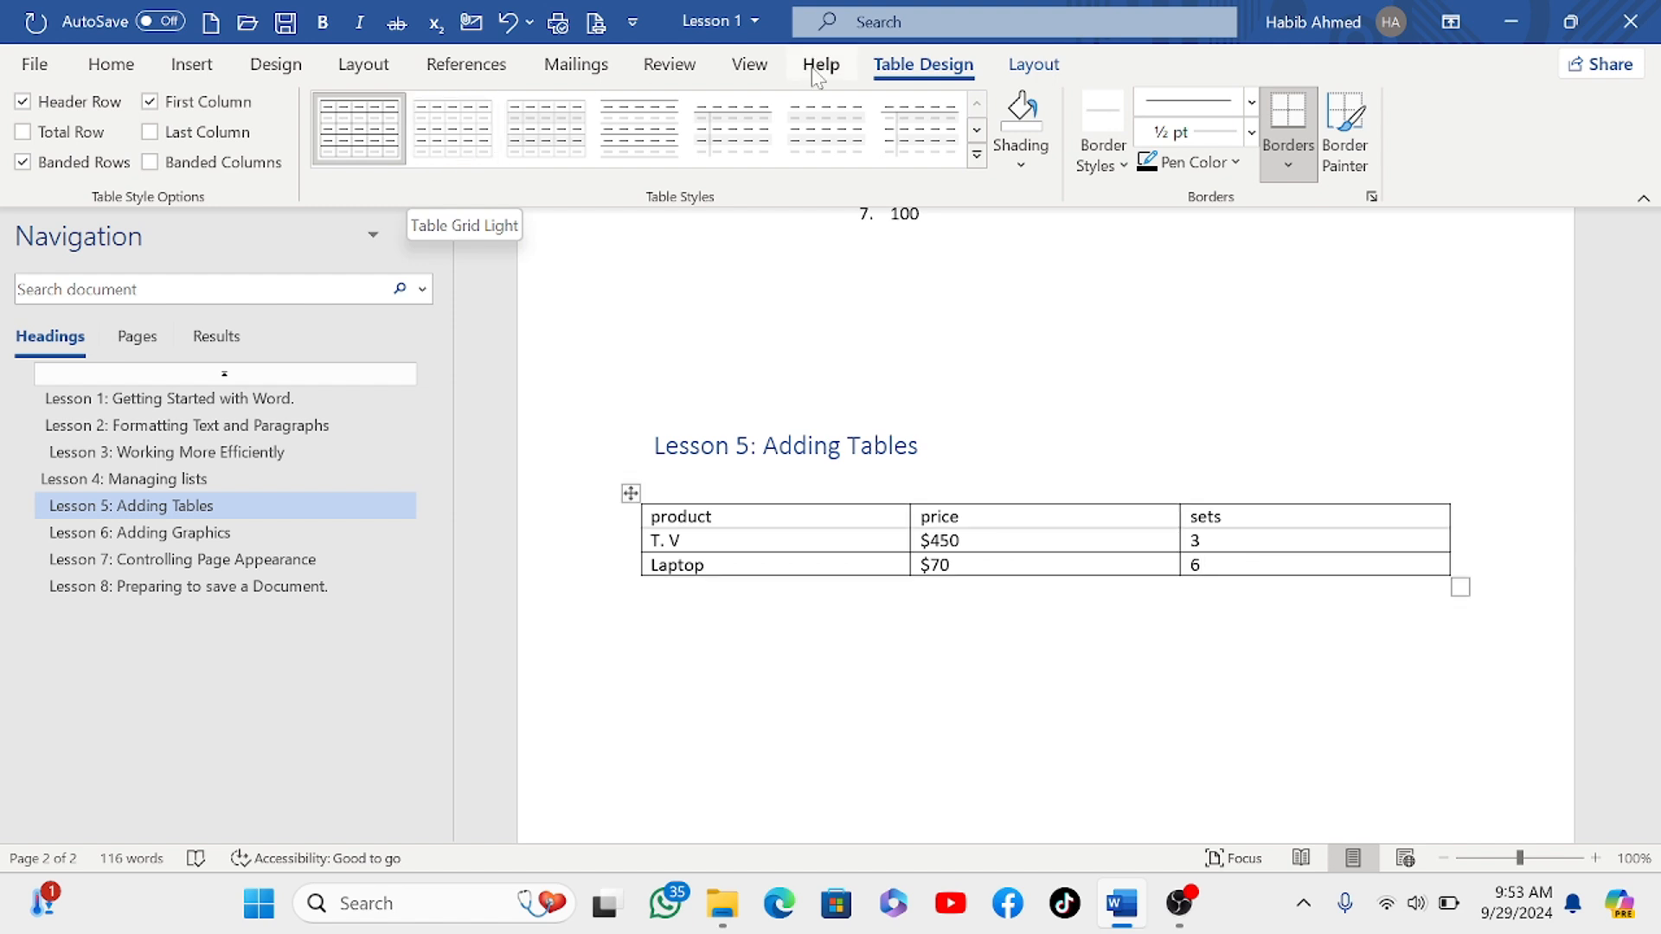
# Step: Apply the light blue List Table 3 - Accent 5 style to the product table
pyautogui.click(977, 155)
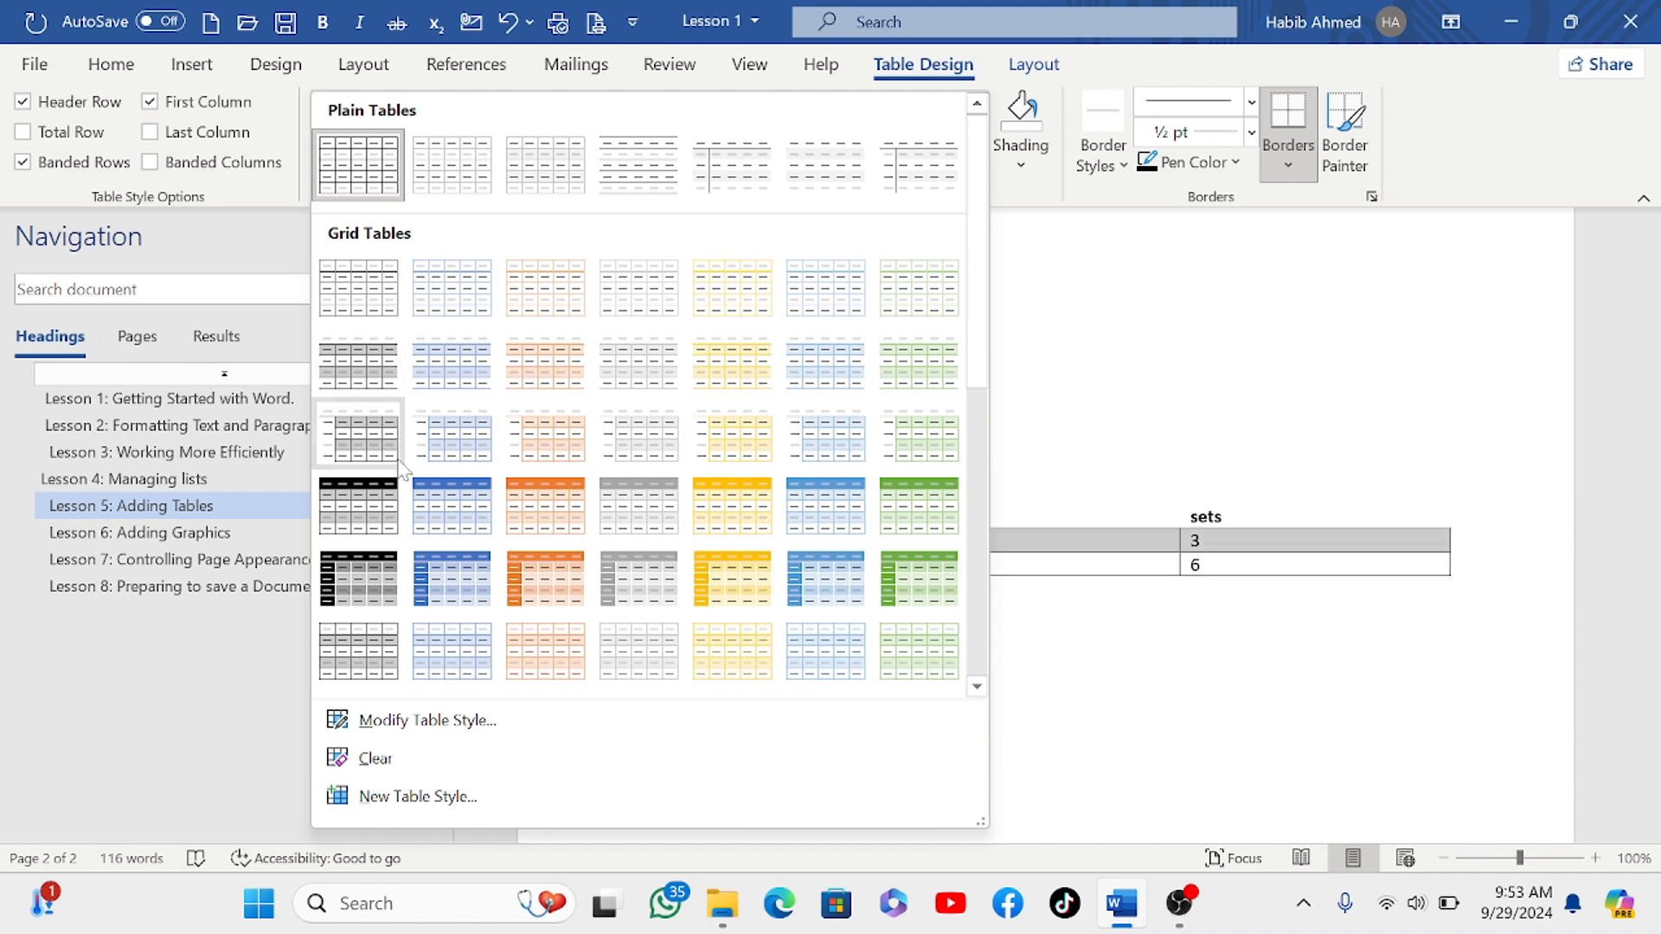
pyautogui.scroll(-3, 692, 476)
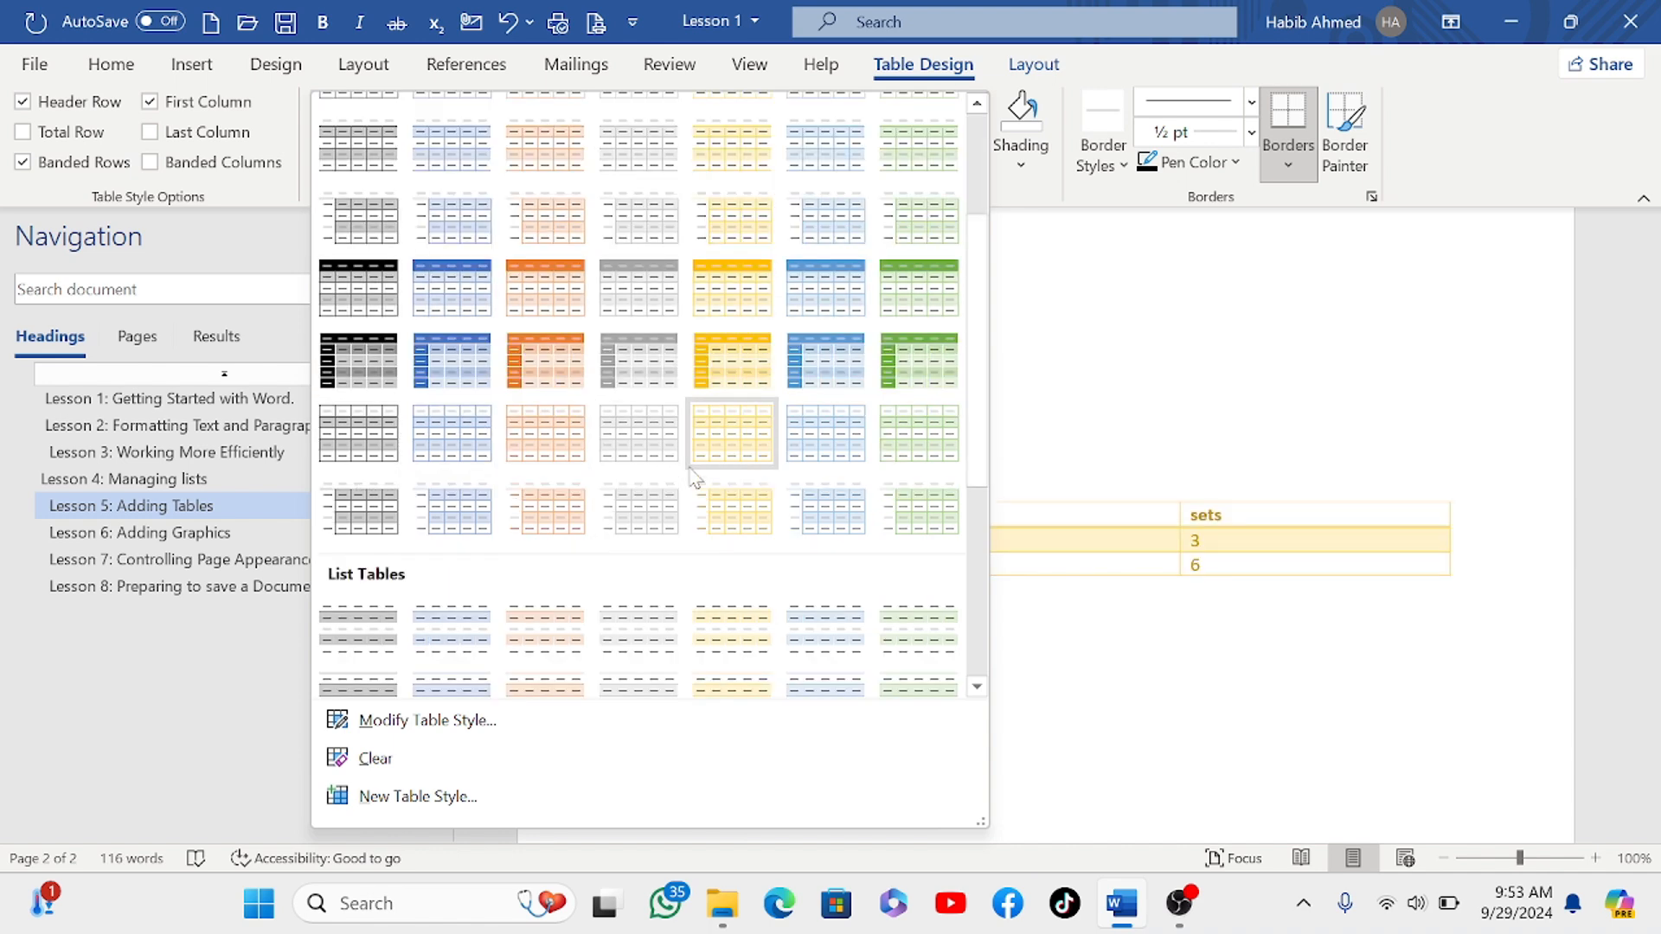
pyautogui.scroll(-3, 616, 470)
pyautogui.scroll(5, 616, 469)
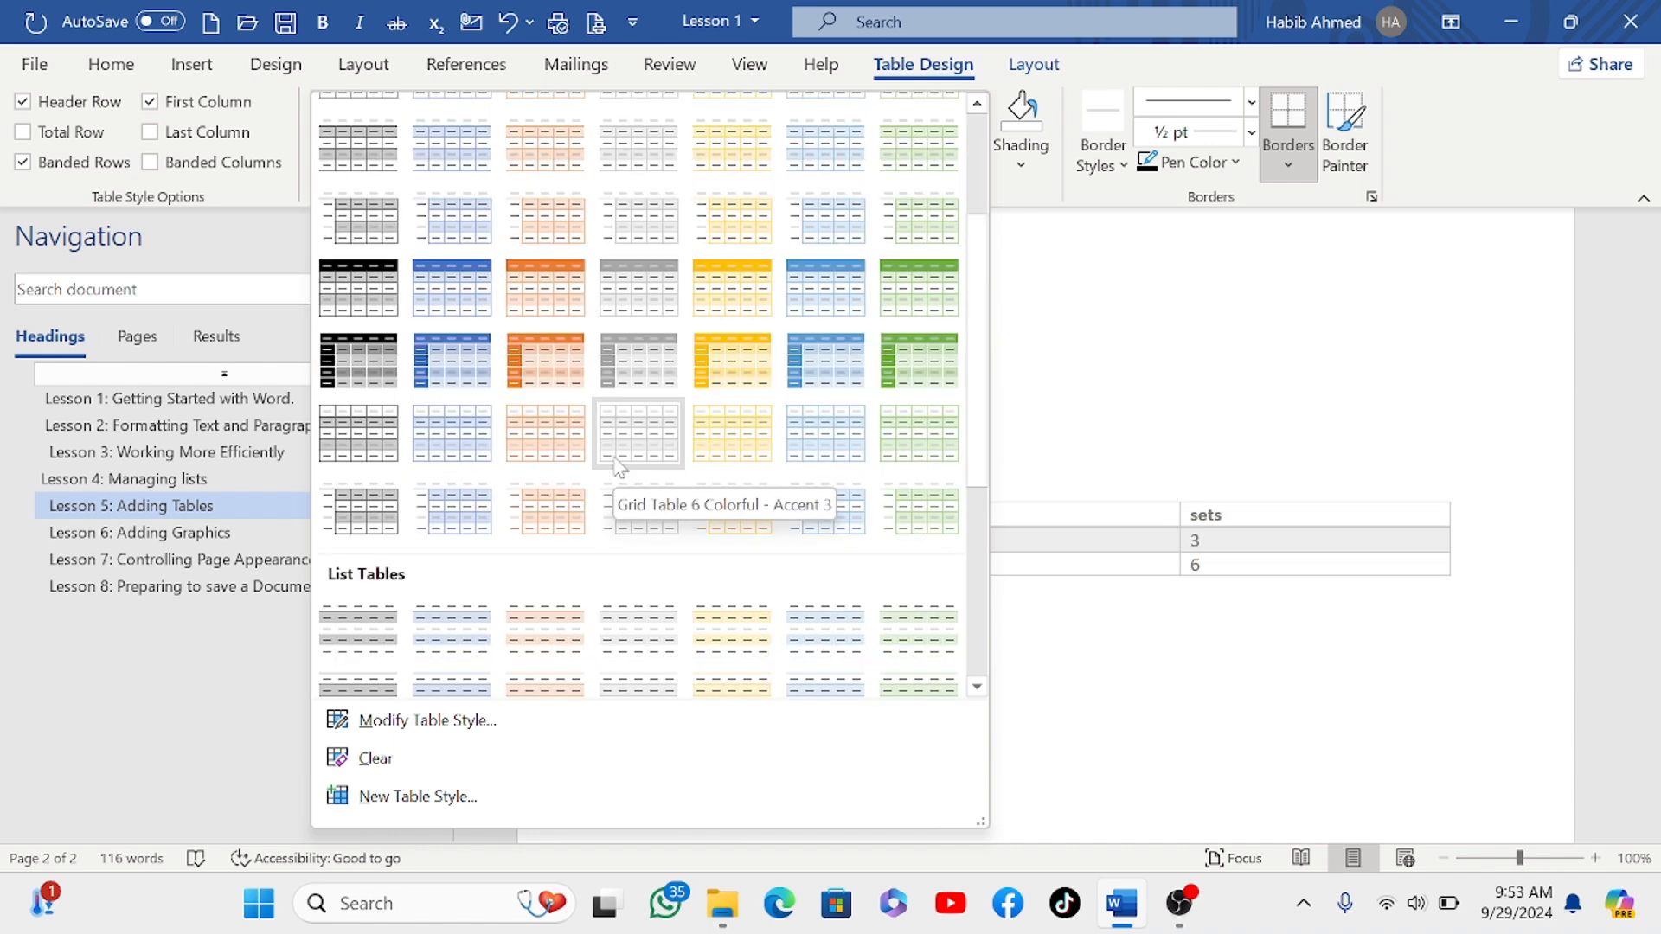
pyautogui.scroll(-5, 616, 465)
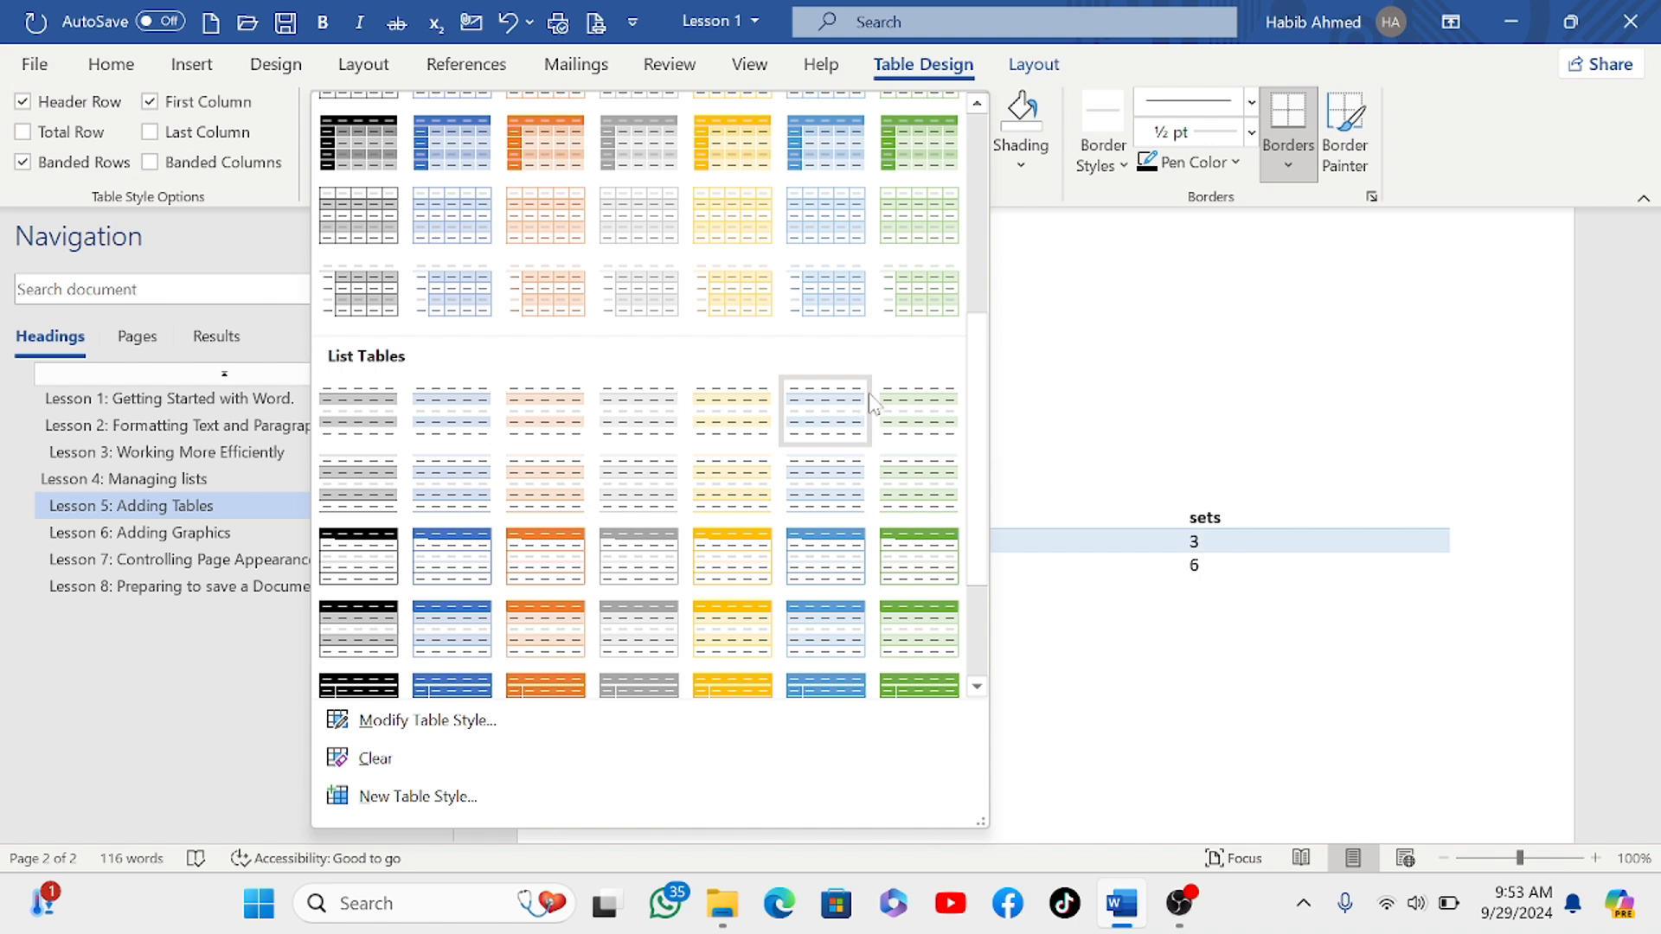
pyautogui.scroll(-3, 675, 503)
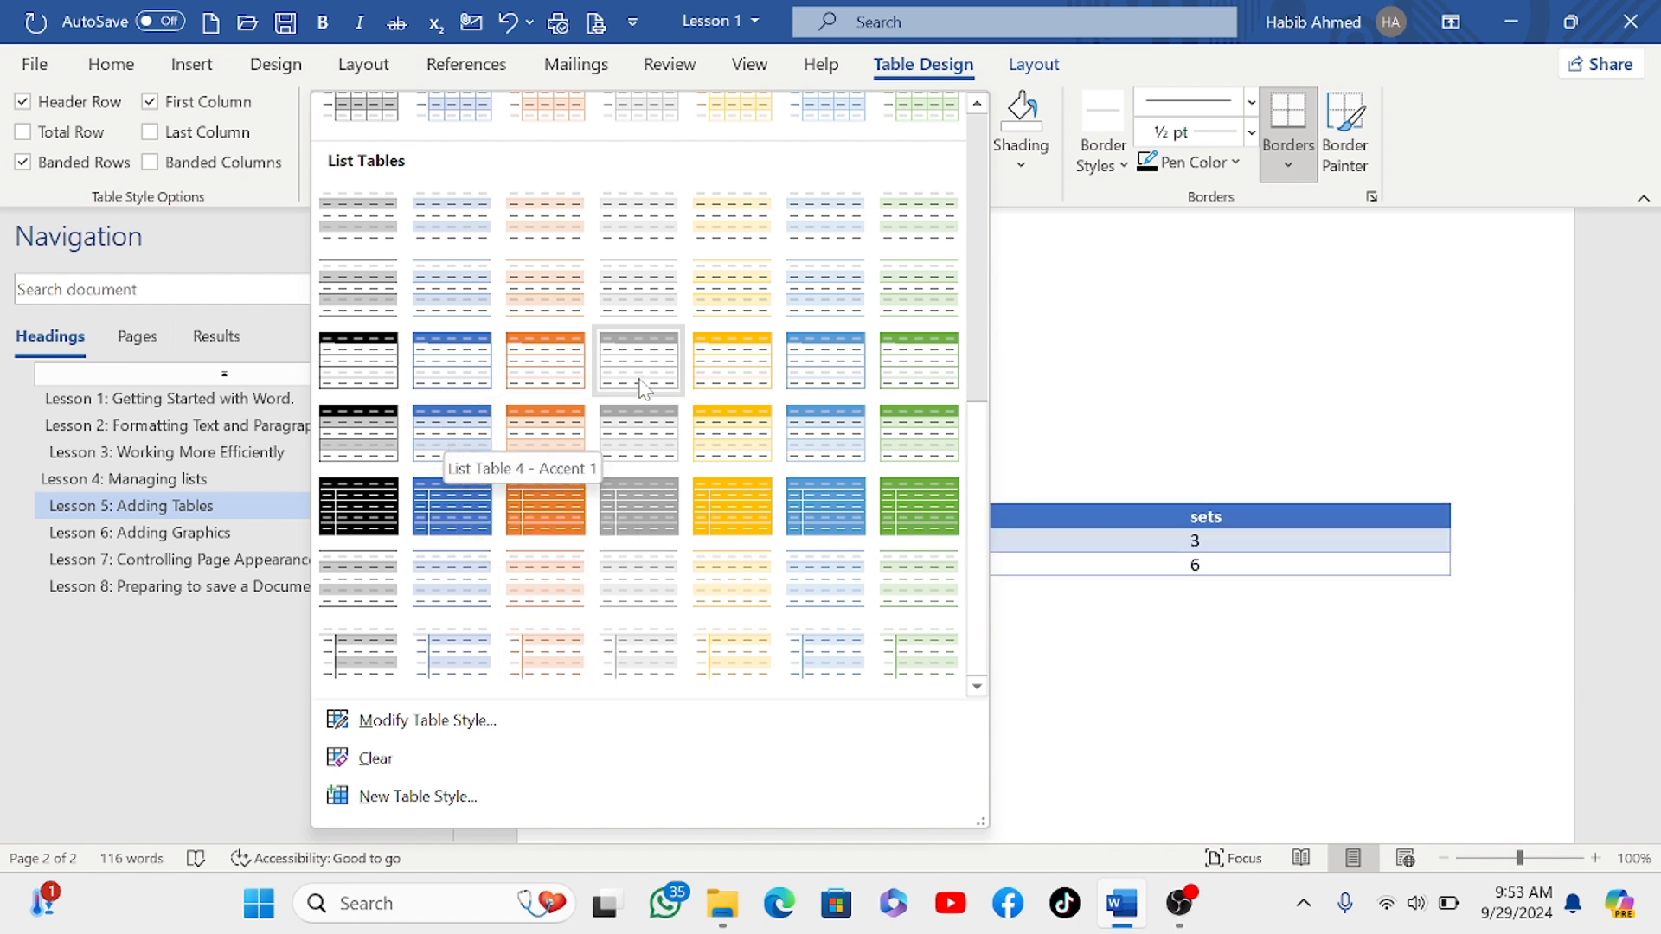
pyautogui.click(826, 357)
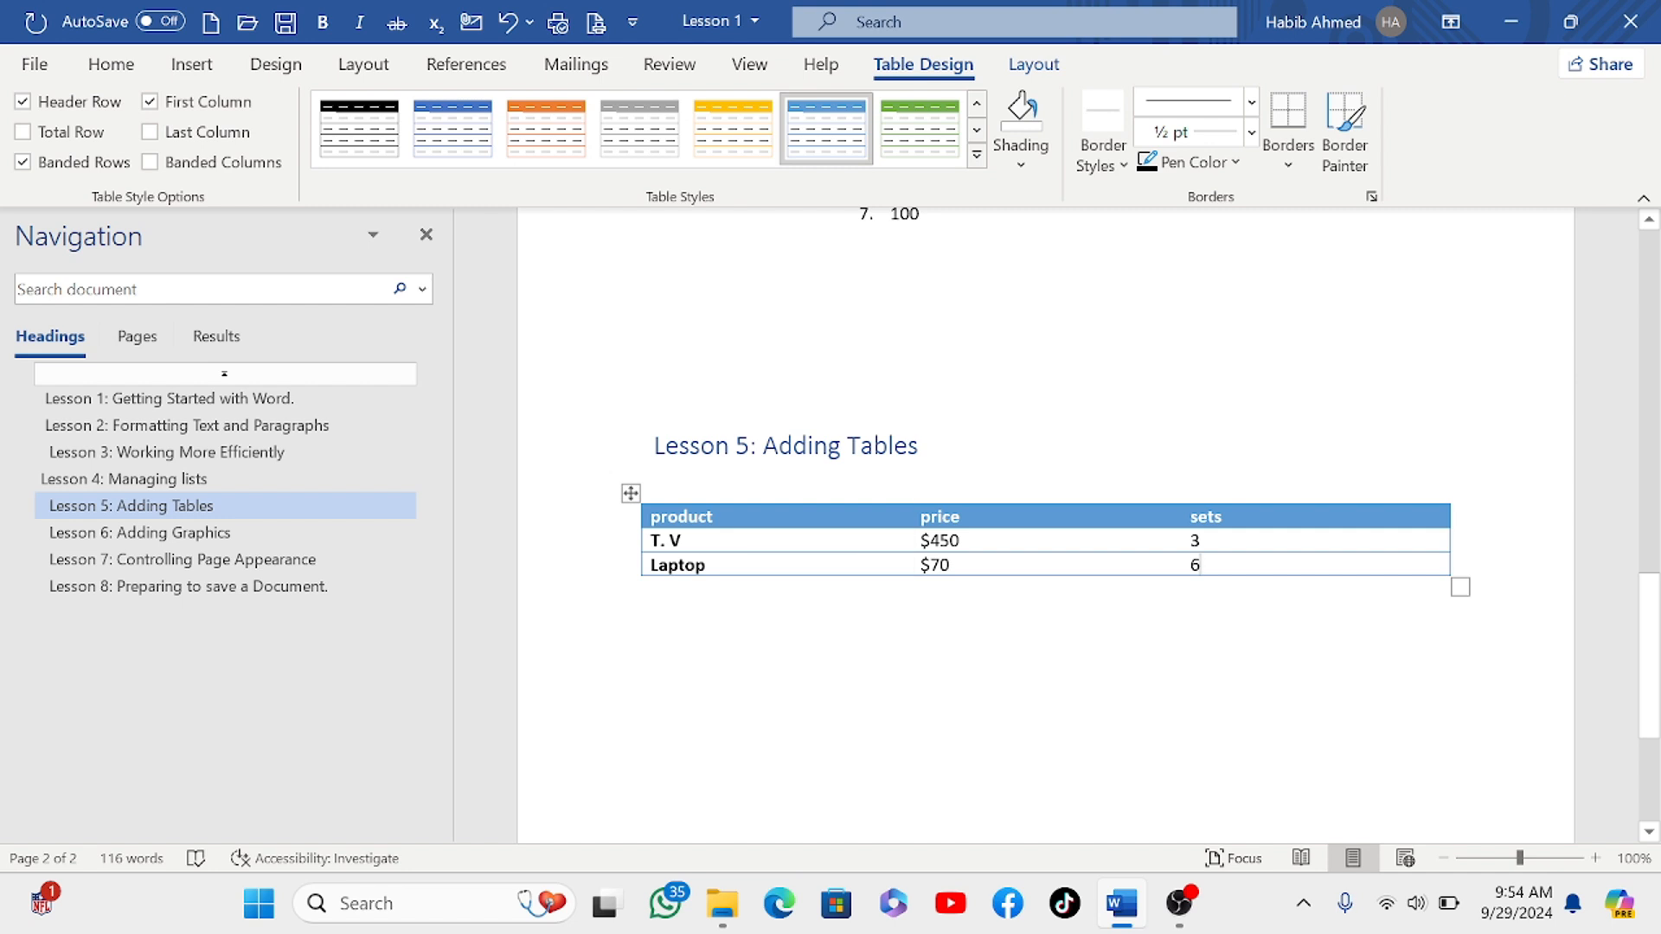
# Step: Apply the blue Grid Table 4 - Accent 1 style to the product table
pyautogui.click(976, 154)
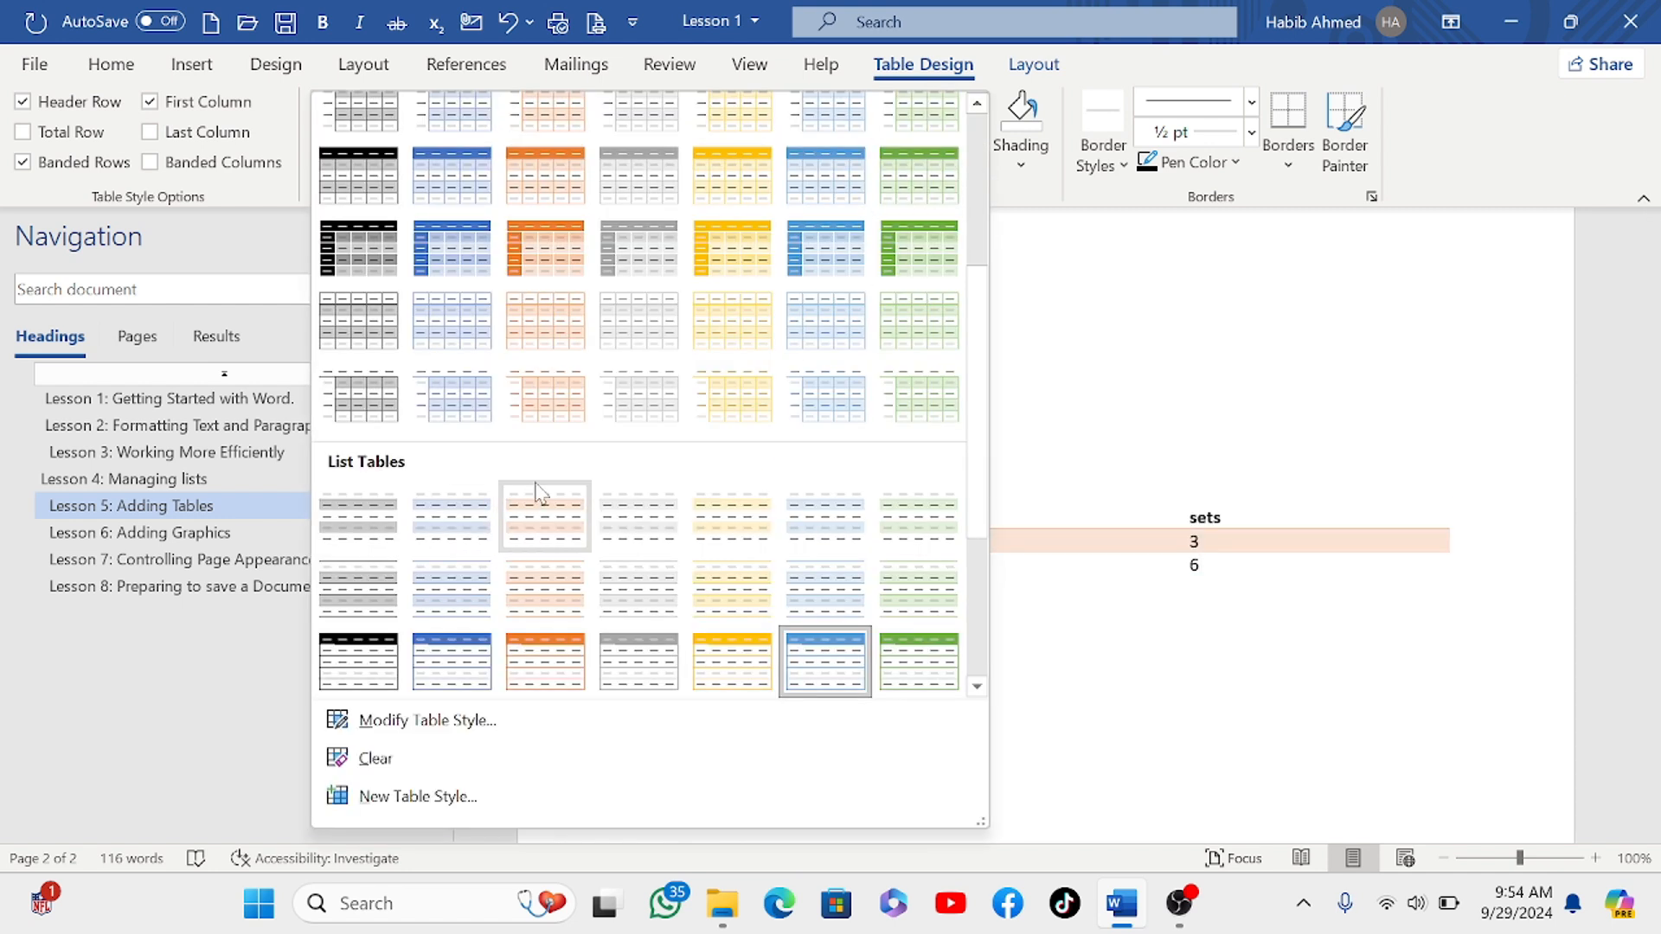
pyautogui.scroll(3, 538, 489)
pyautogui.scroll(2, 538, 489)
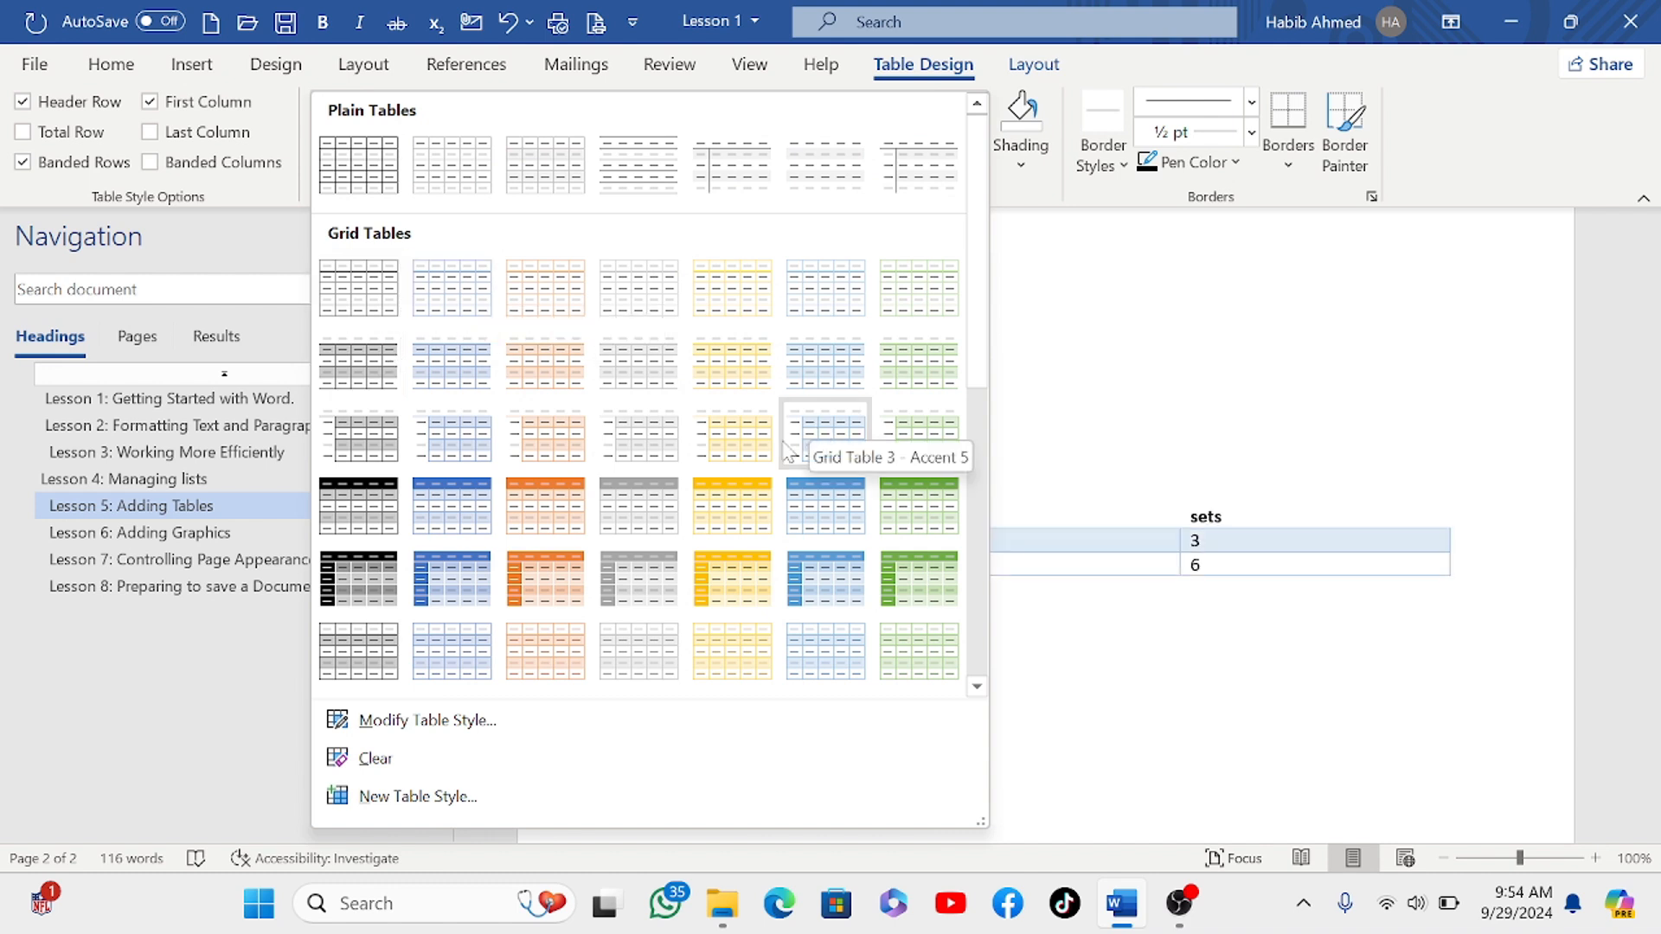
pyautogui.click(454, 507)
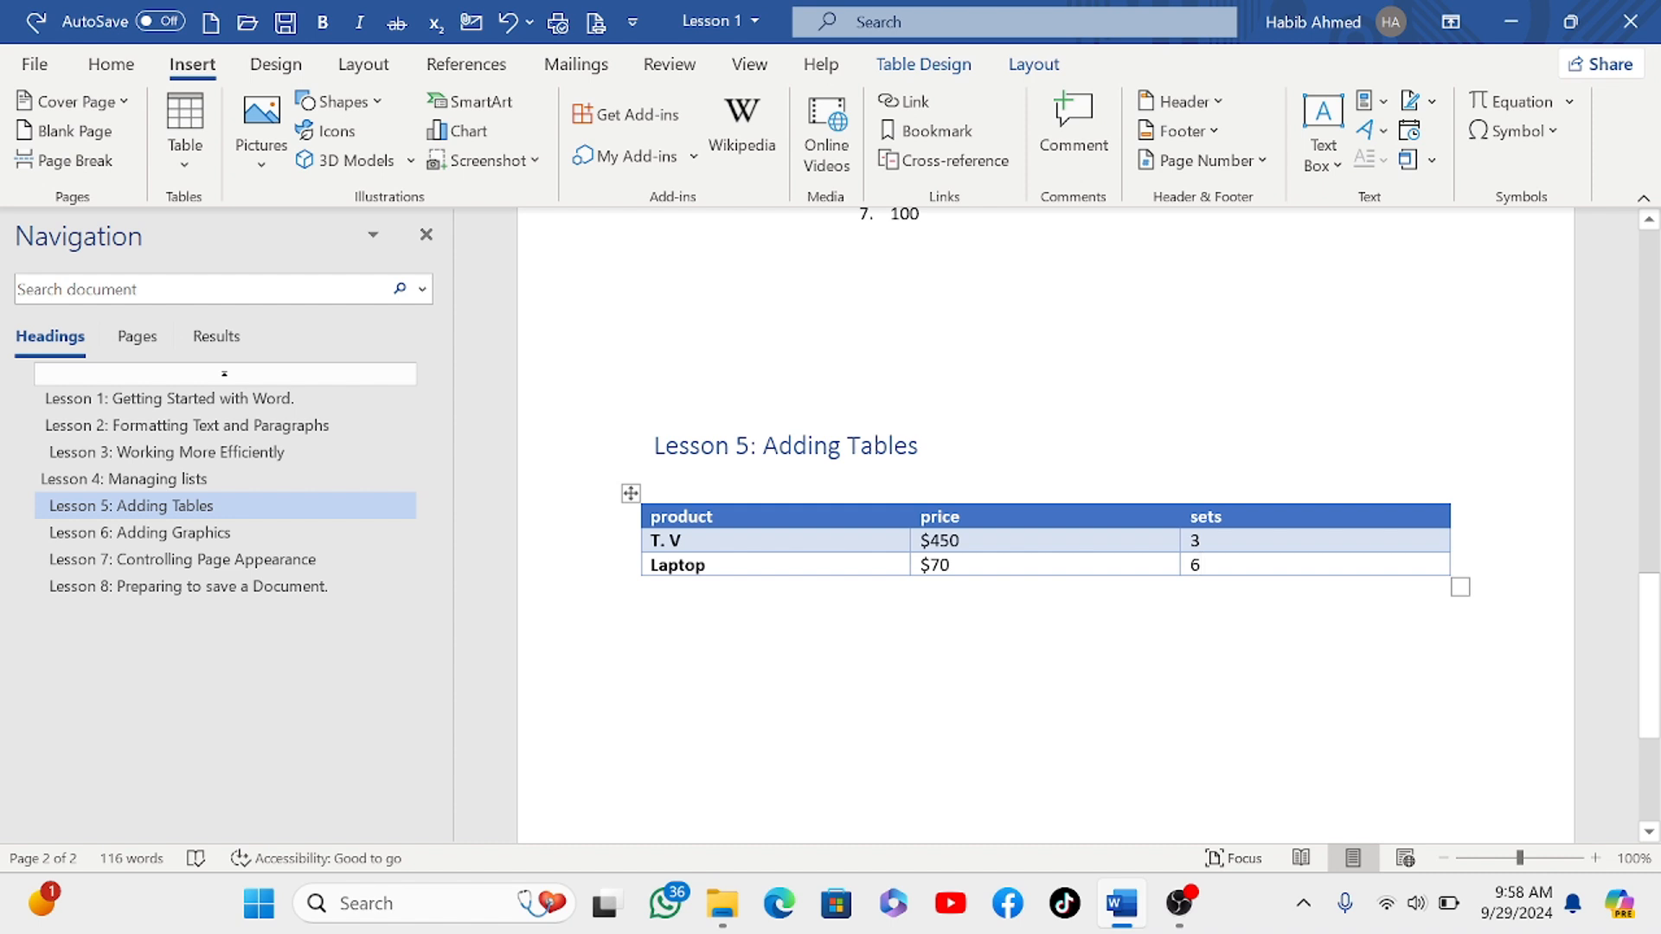
# Step: Insert an empty row below the Laptop row of the table
pyautogui.click(1034, 64)
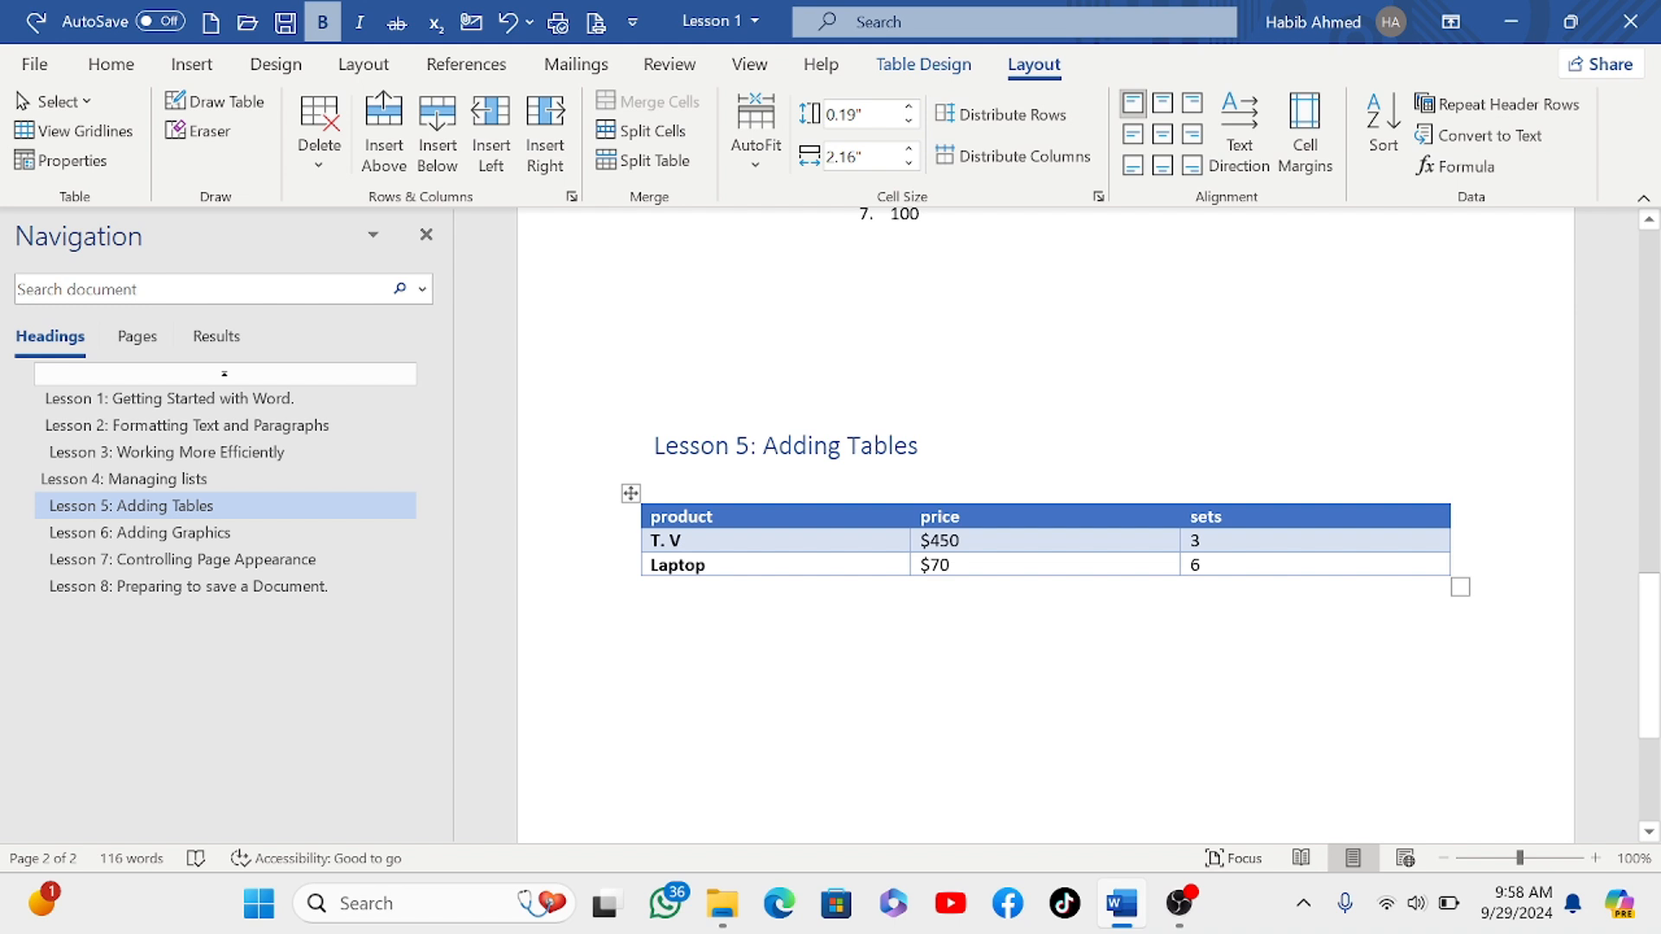
pyautogui.click(707, 564)
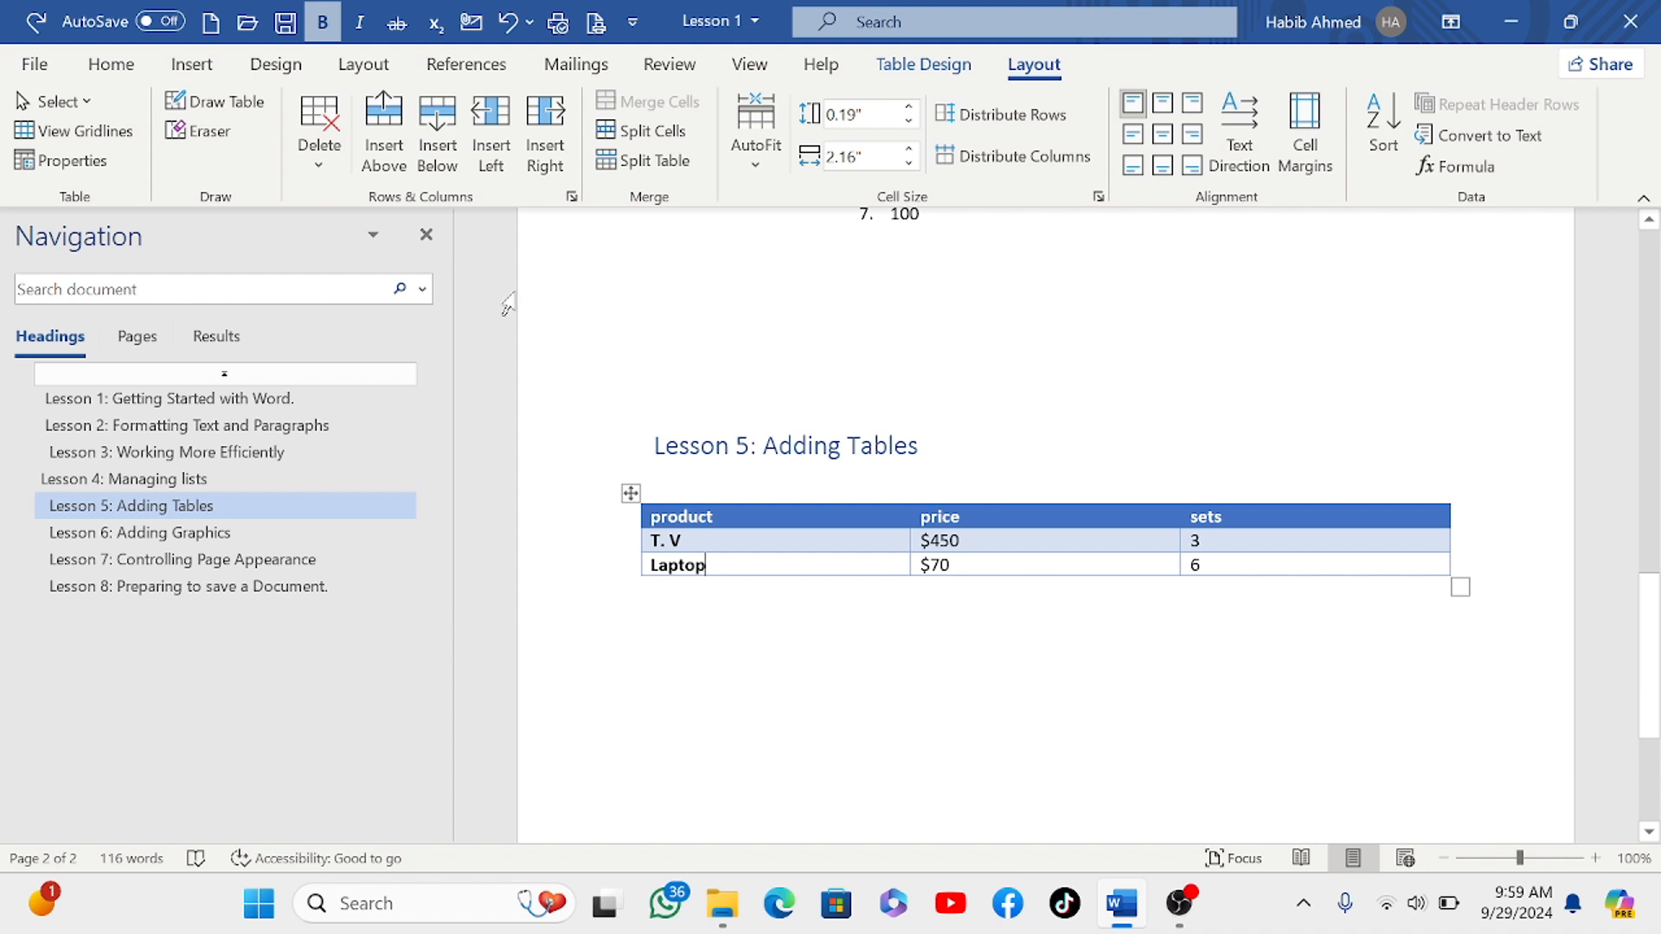
pyautogui.click(438, 147)
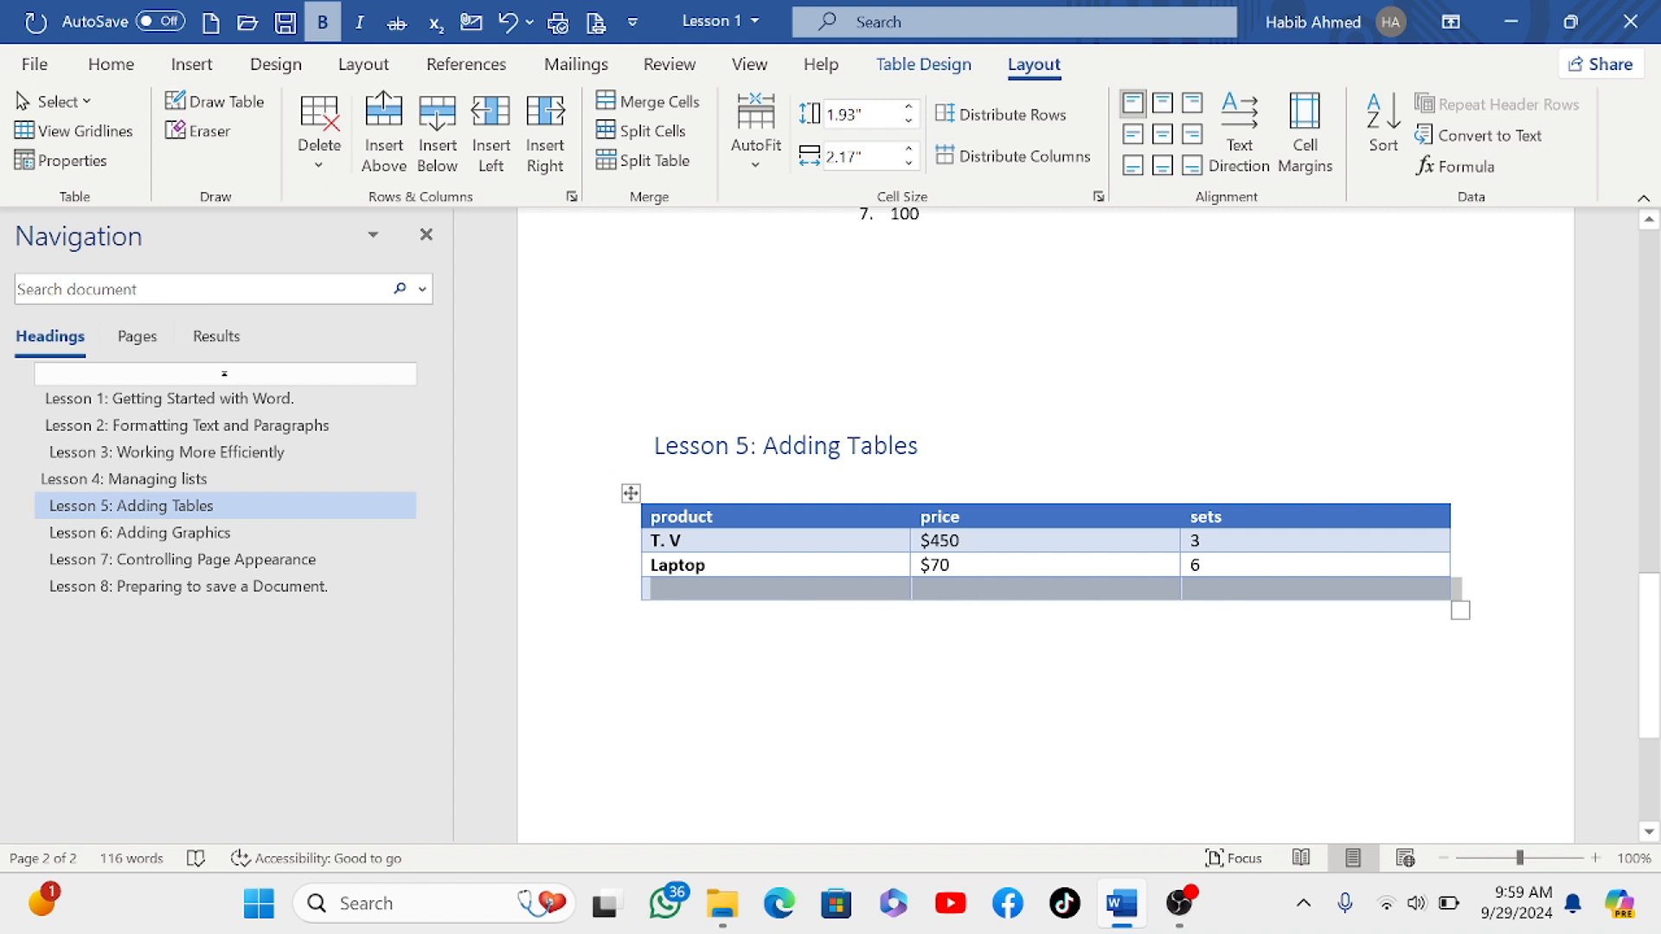
# Step: Insert a column to the right of the sets column and title it Quantity
pyautogui.click(1220, 588)
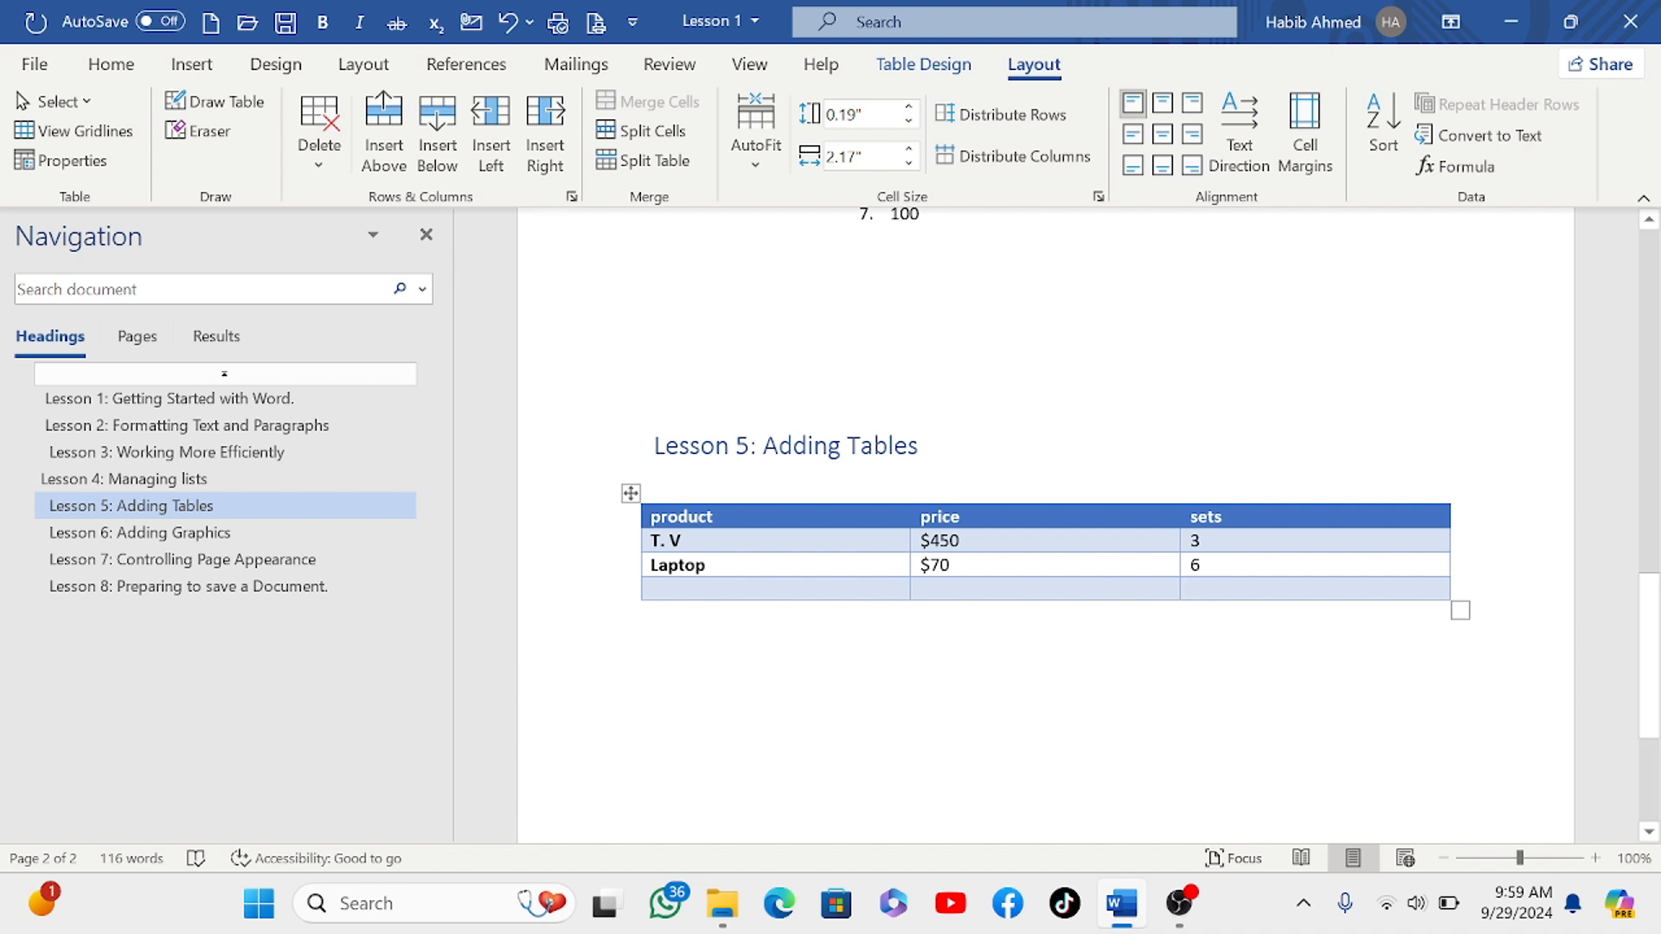
pyautogui.click(542, 136)
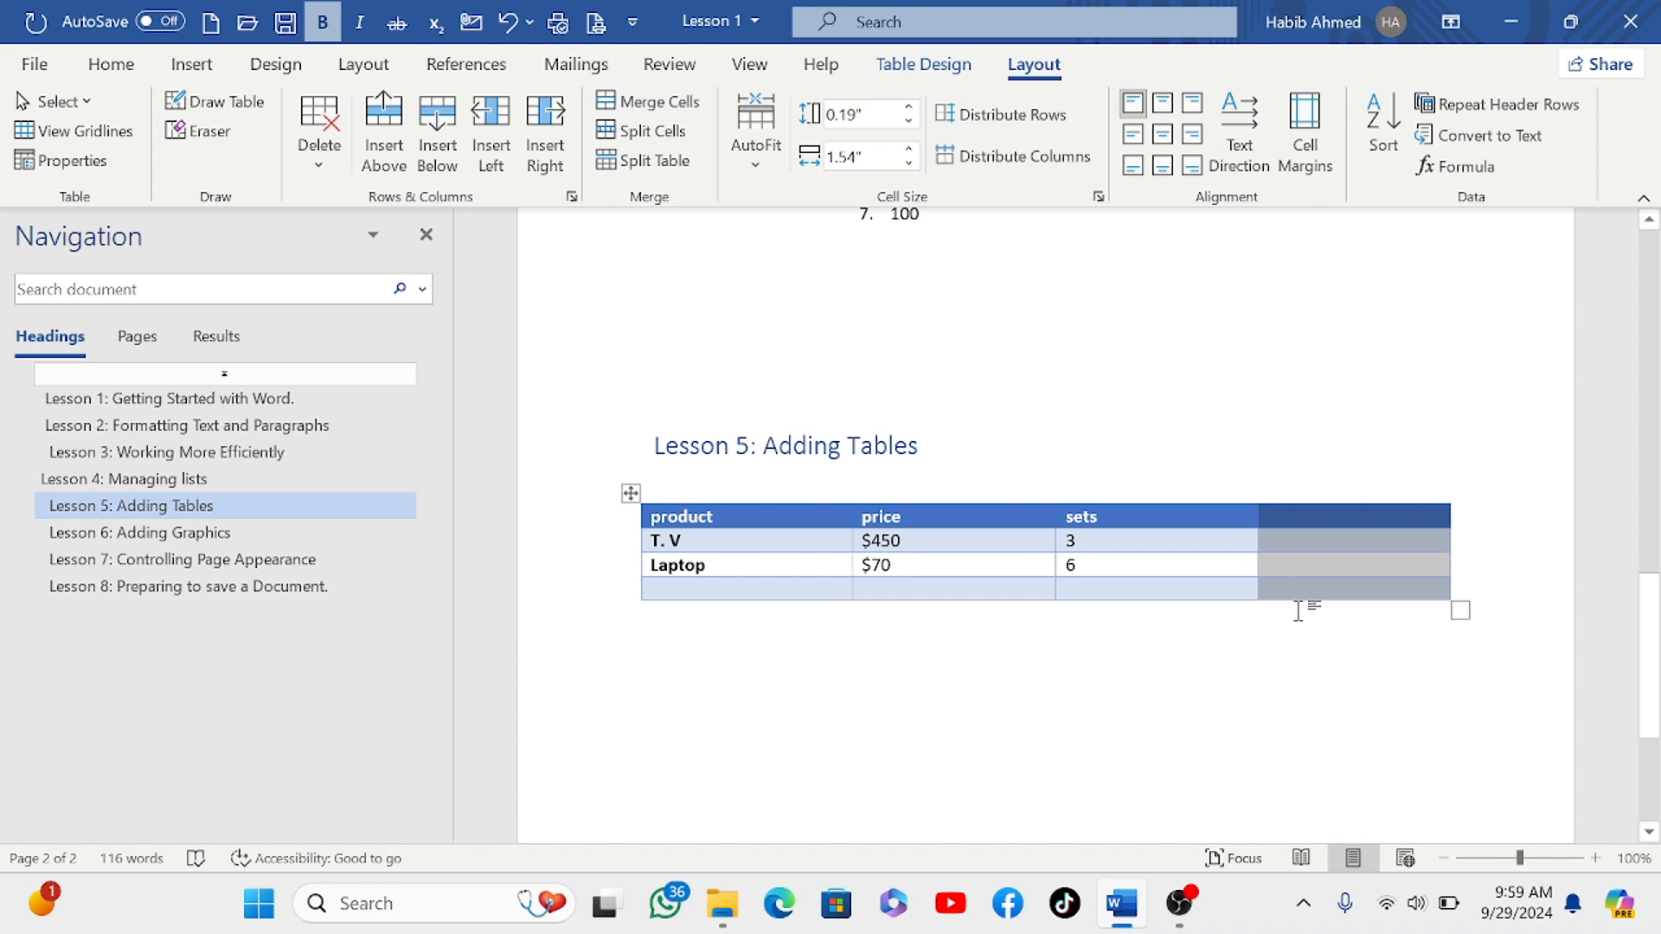
pyautogui.click(641, 650)
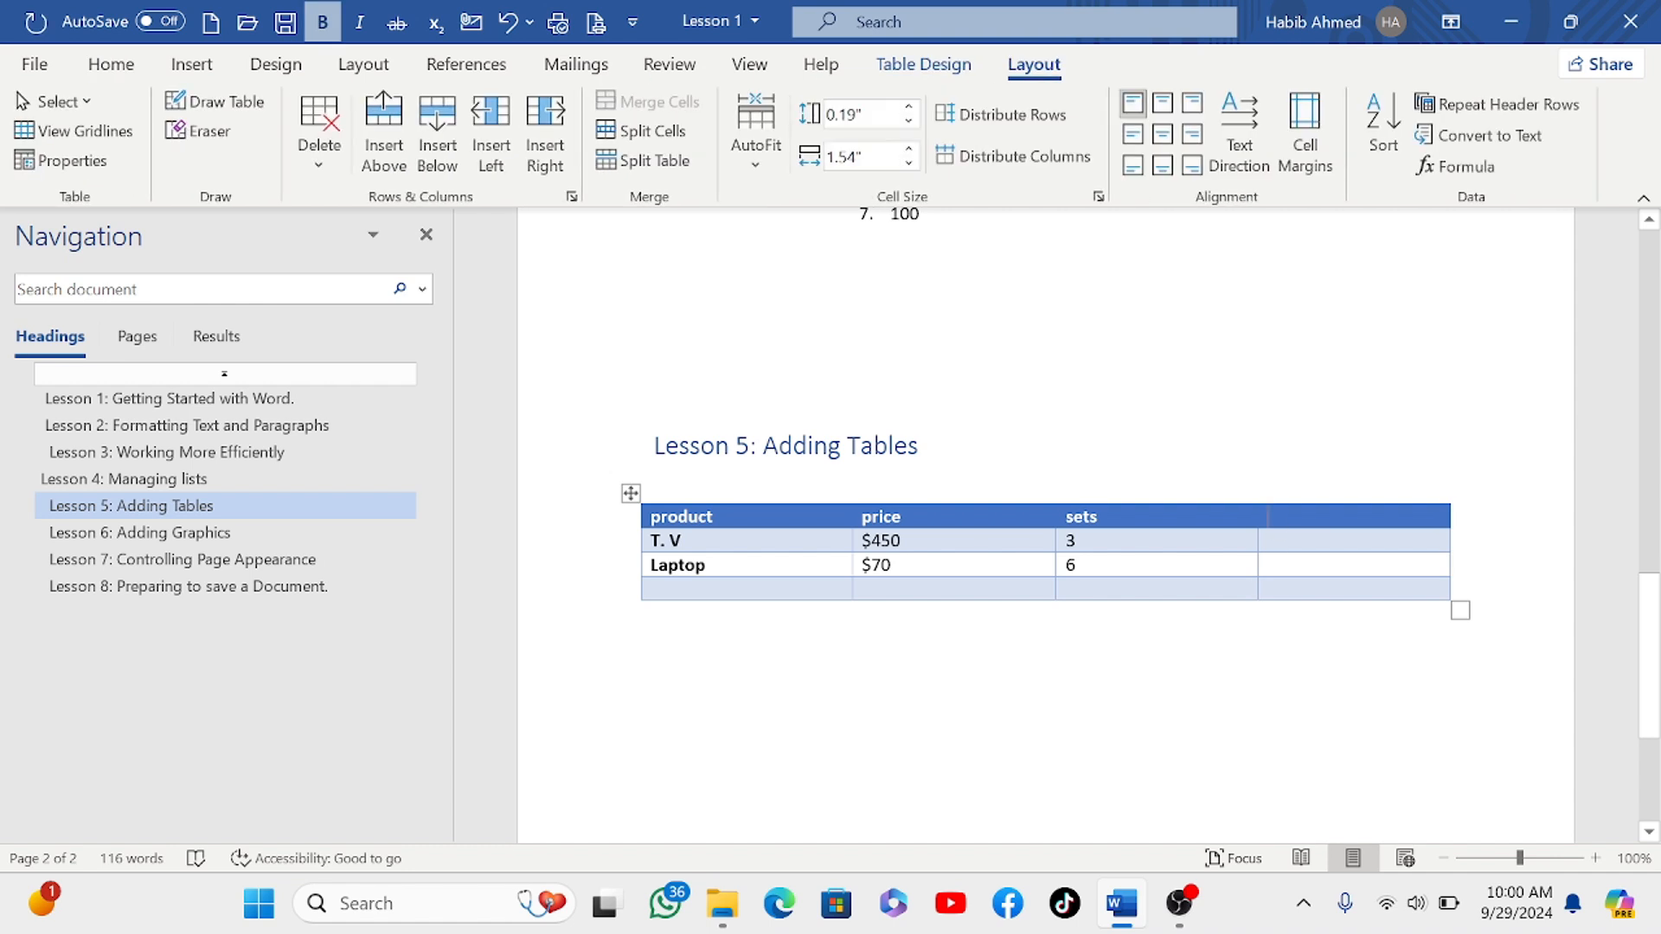
pyautogui.write('q')
pyautogui.press('BackSpace')
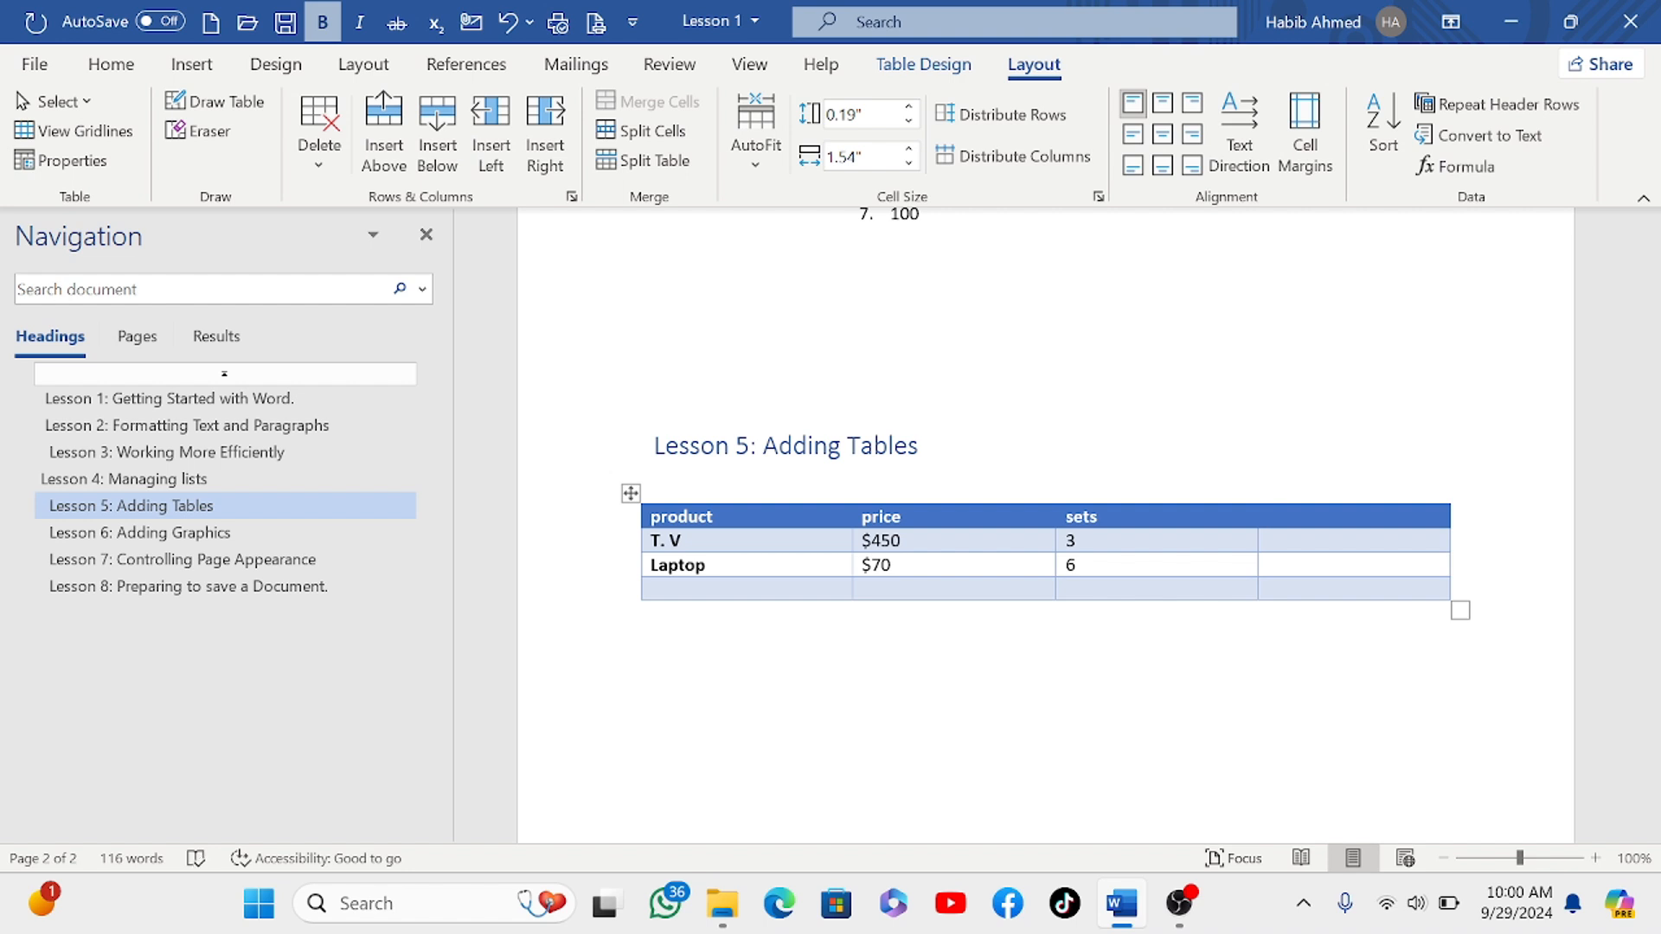
pyautogui.write('Quantity')
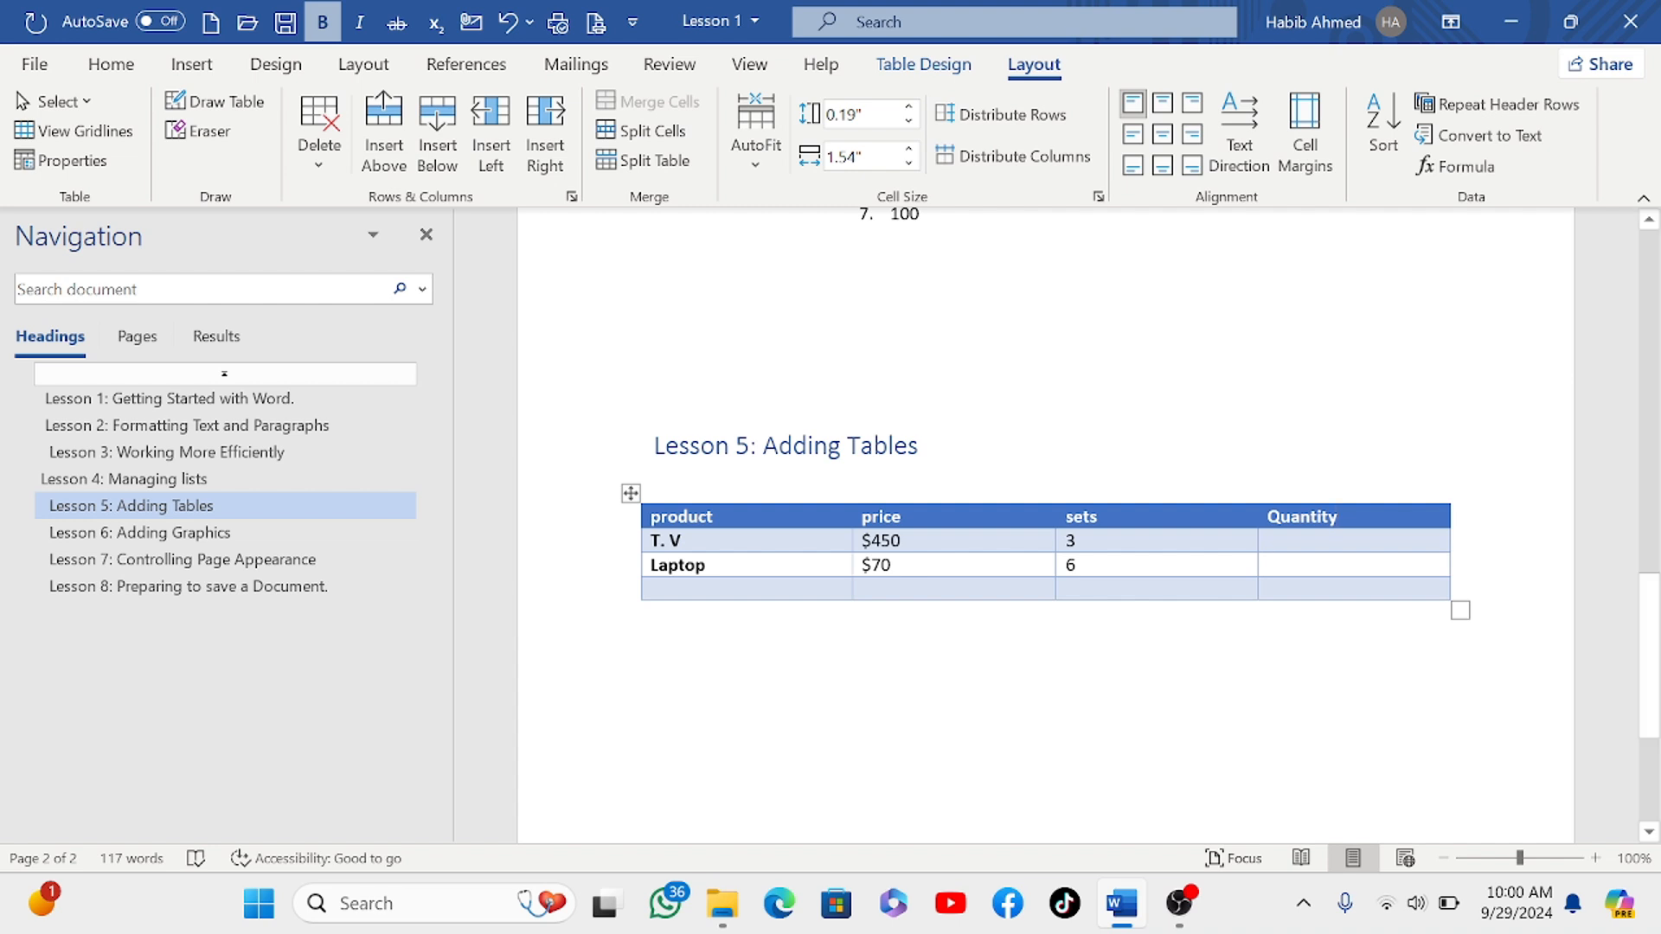
# Step: Enter the quantities 1 for the T. V and 2 for the Laptop in the Quantity column
pyautogui.click(1267, 567)
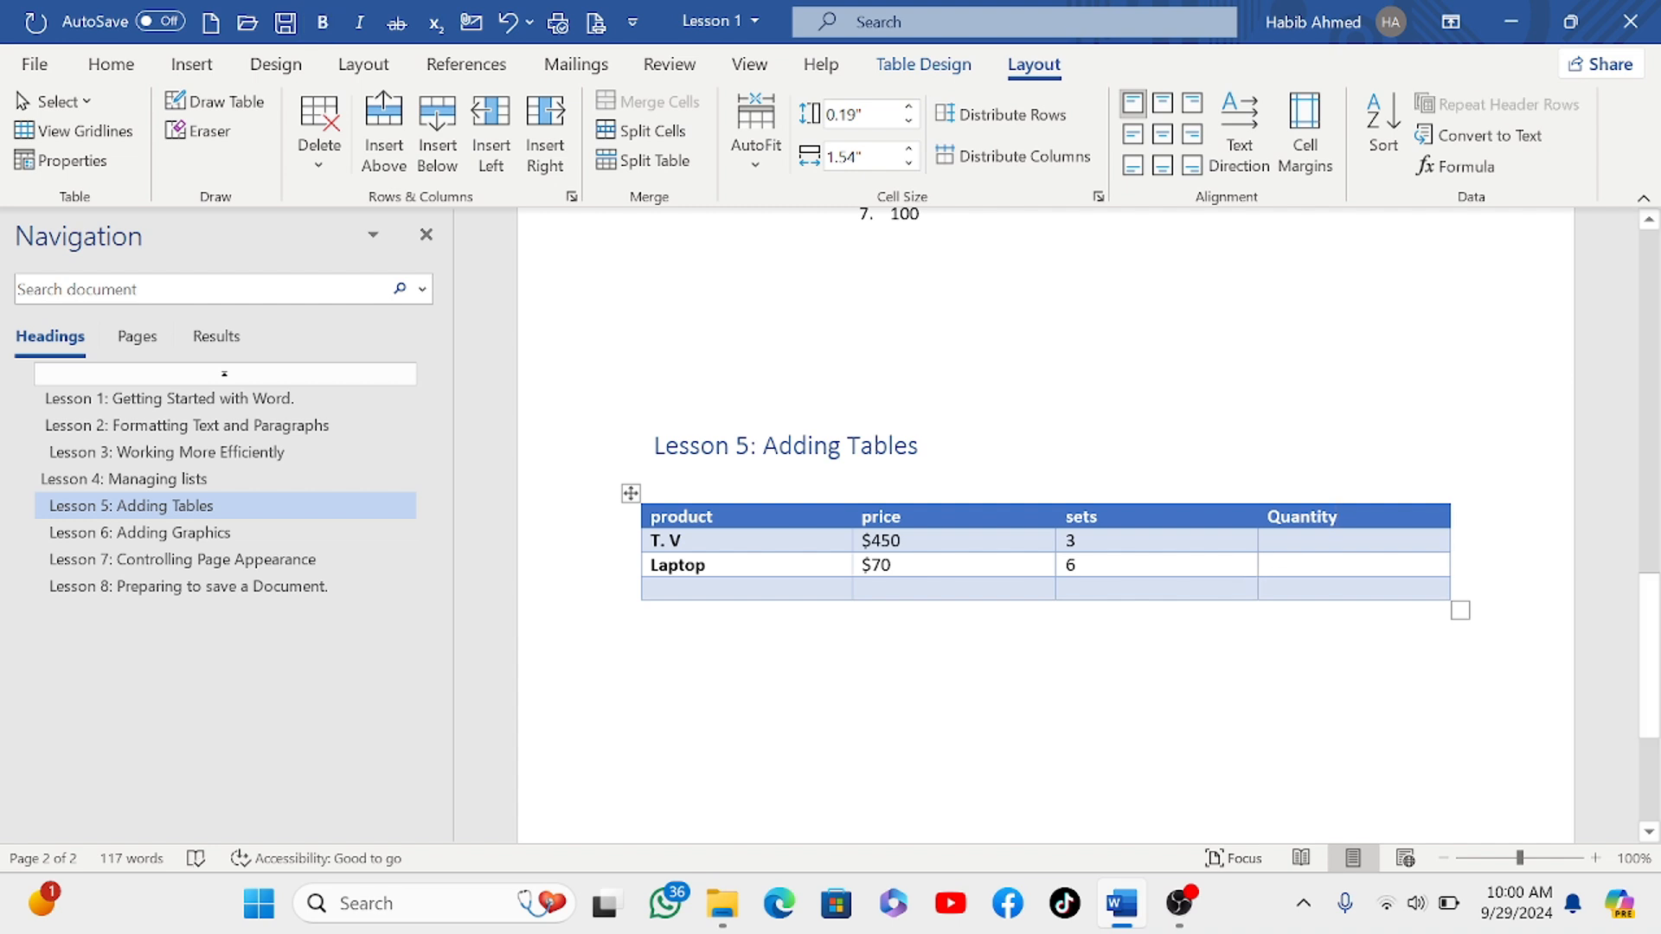
pyautogui.write('2')
pyautogui.press('BackSpace')
pyautogui.write('12')
# Step: Fill the empty last row of the product table with Microwave, $120, 1 set and a quantity of 1
pyautogui.press('Tab')
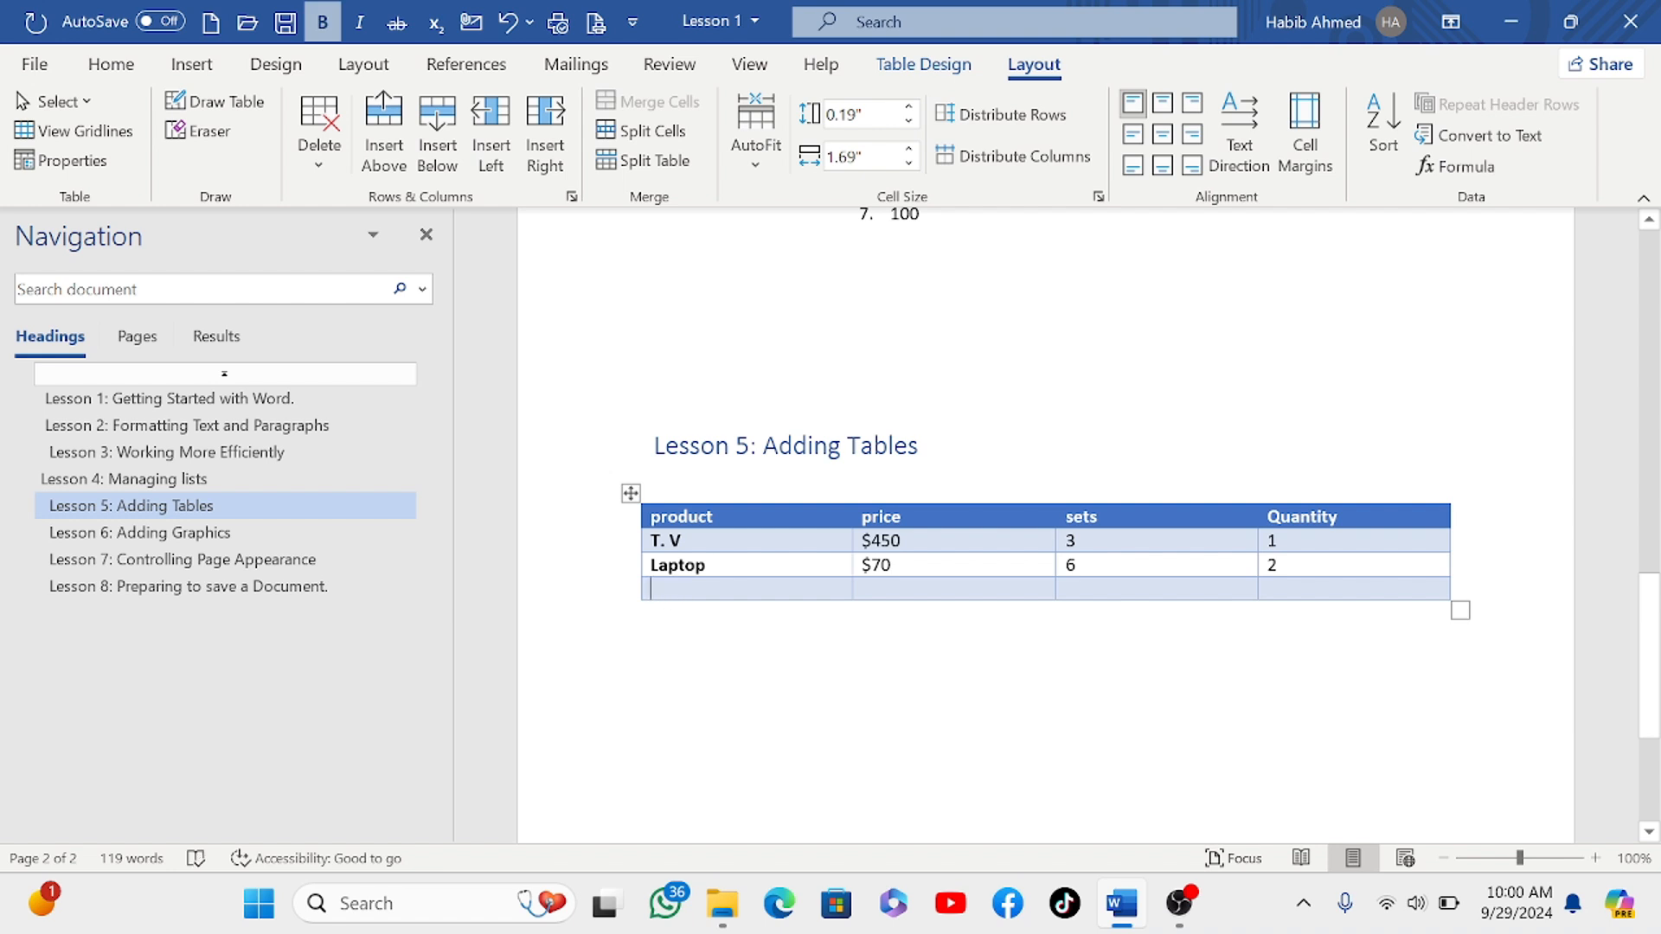
pyautogui.write('M')
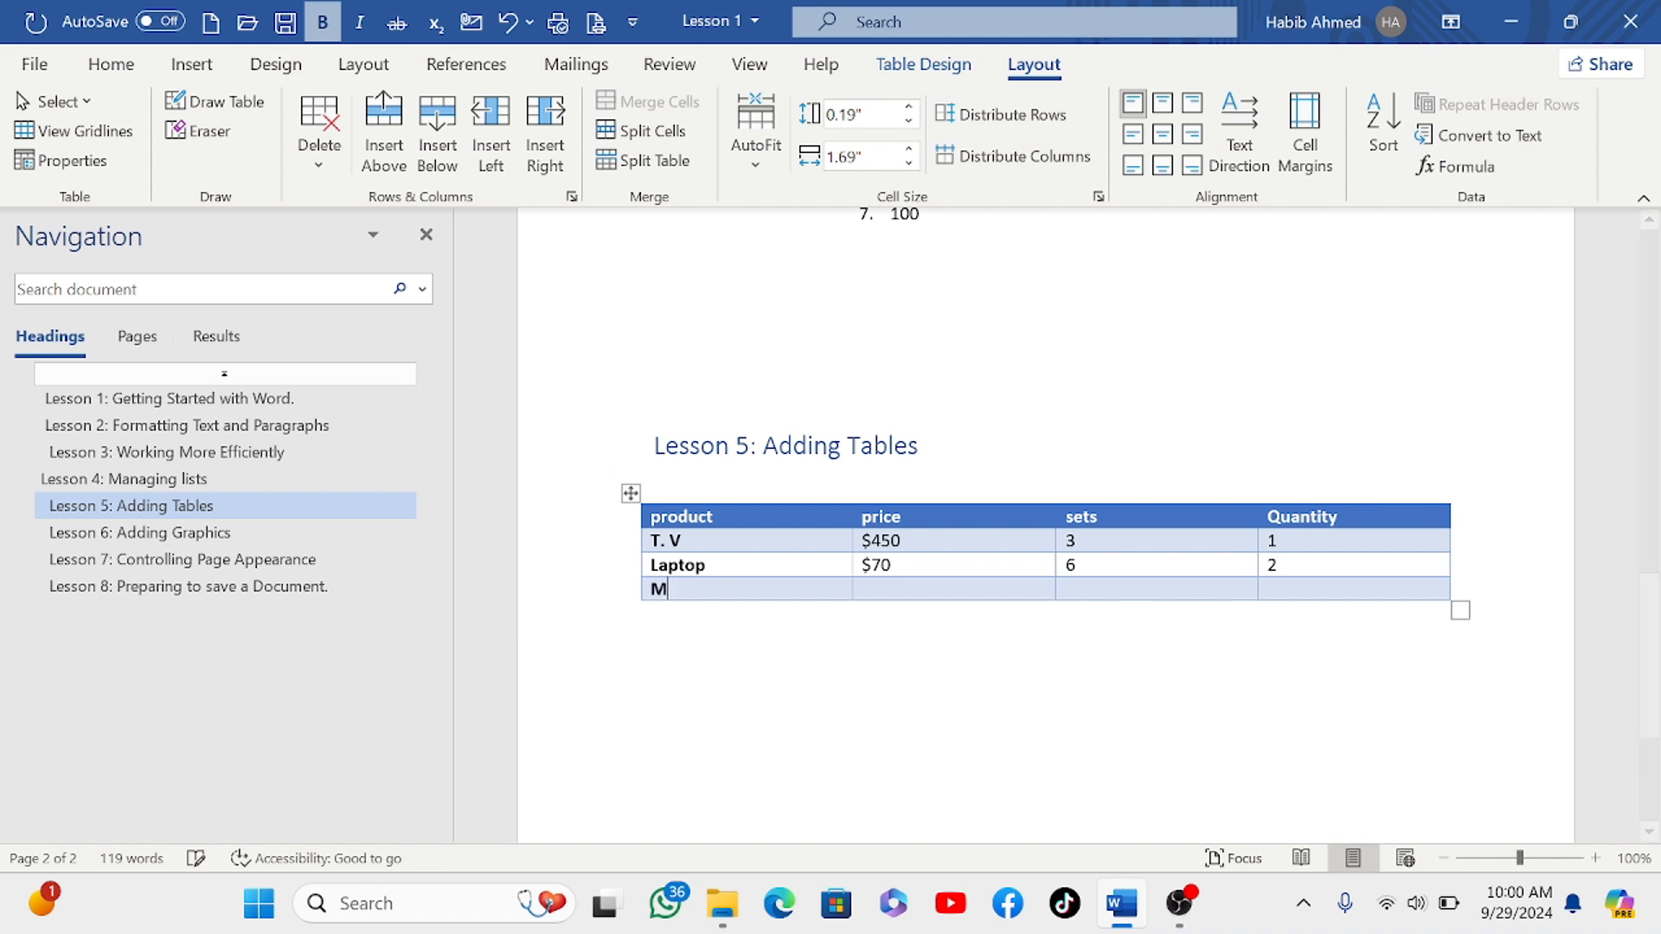
pyautogui.write('icrowave')
pyautogui.click(863, 589)
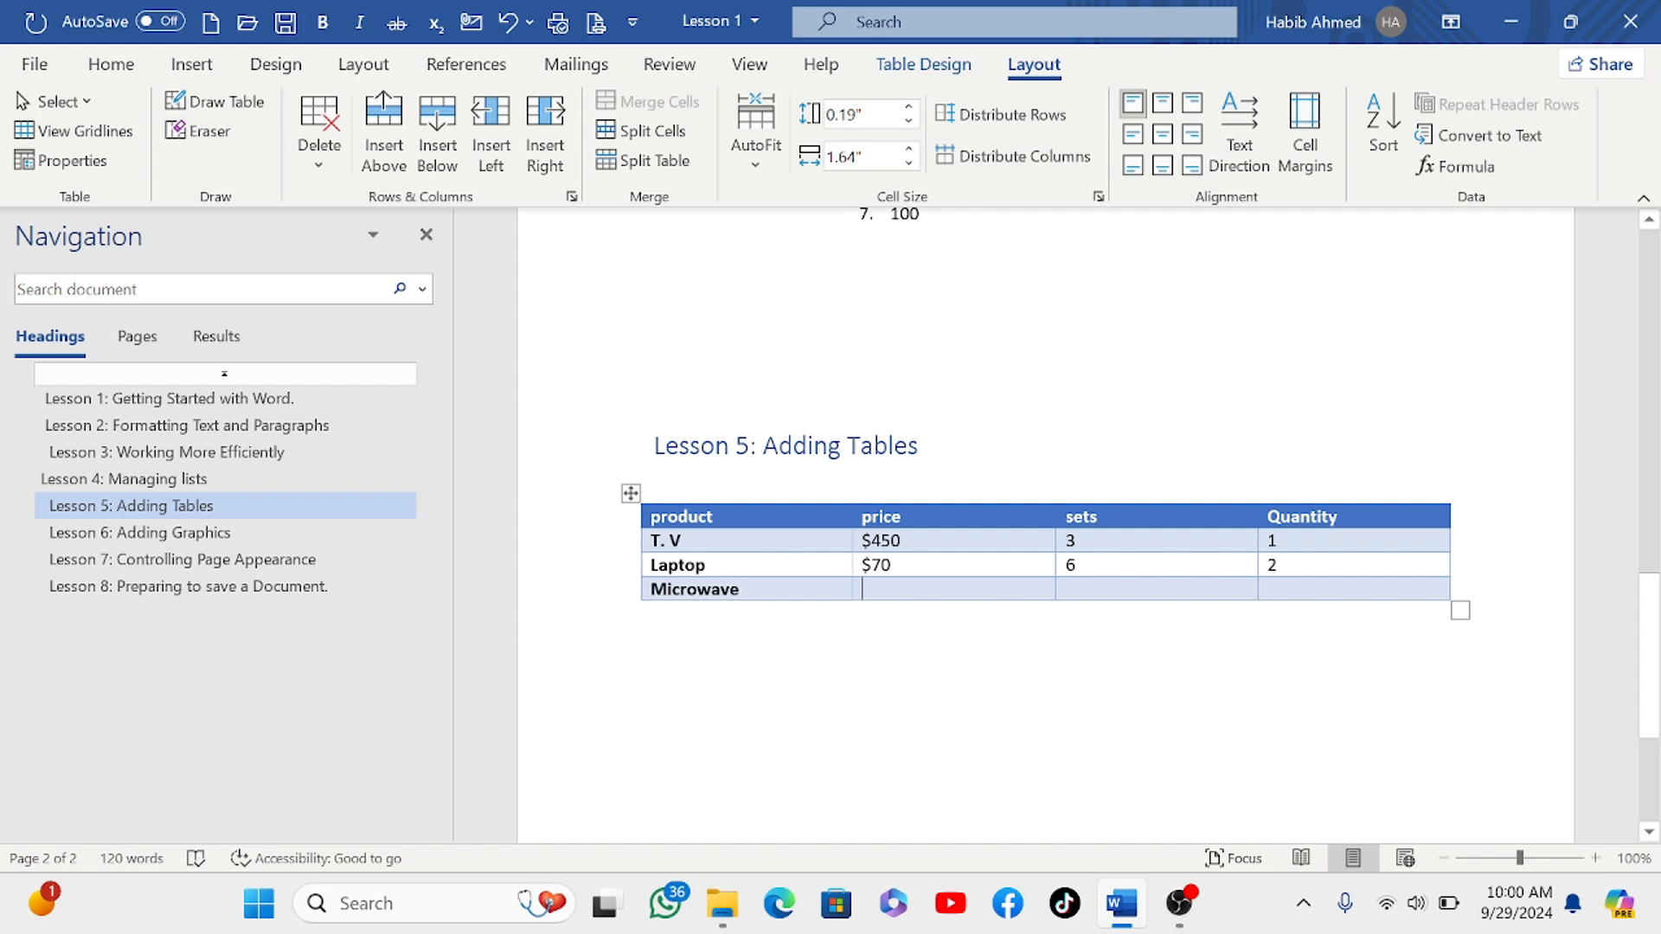
pyautogui.write('$')
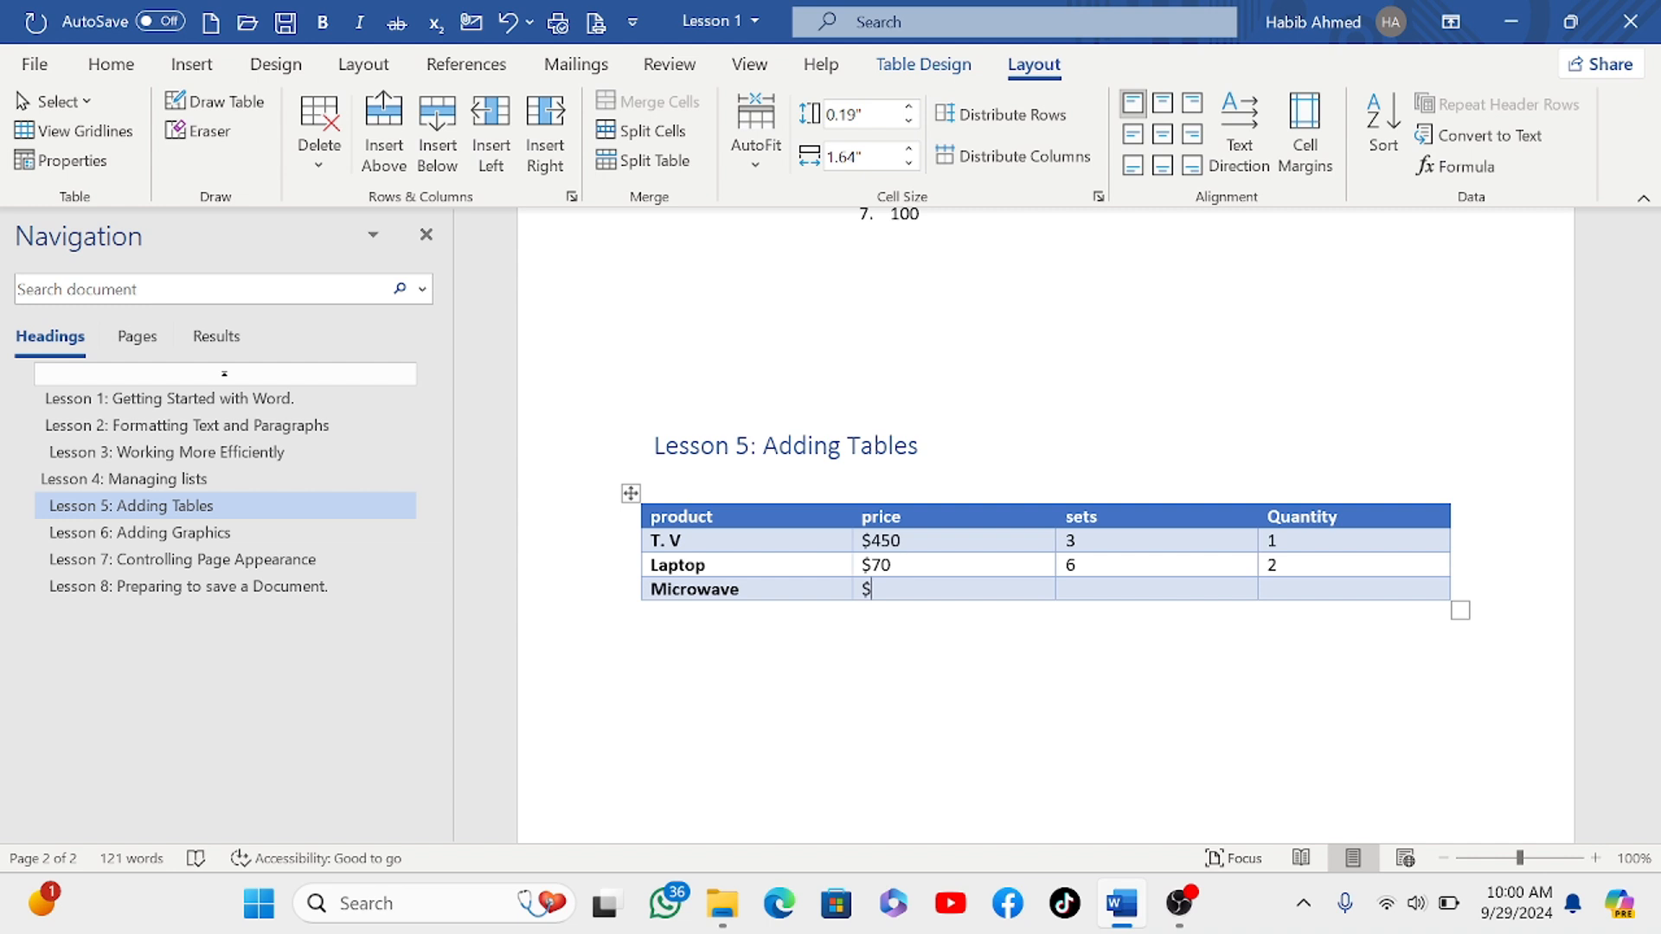
pyautogui.write('120')
pyautogui.press('Tab')
pyautogui.write('1')
pyautogui.press('Tab')
pyautogui.write('1')
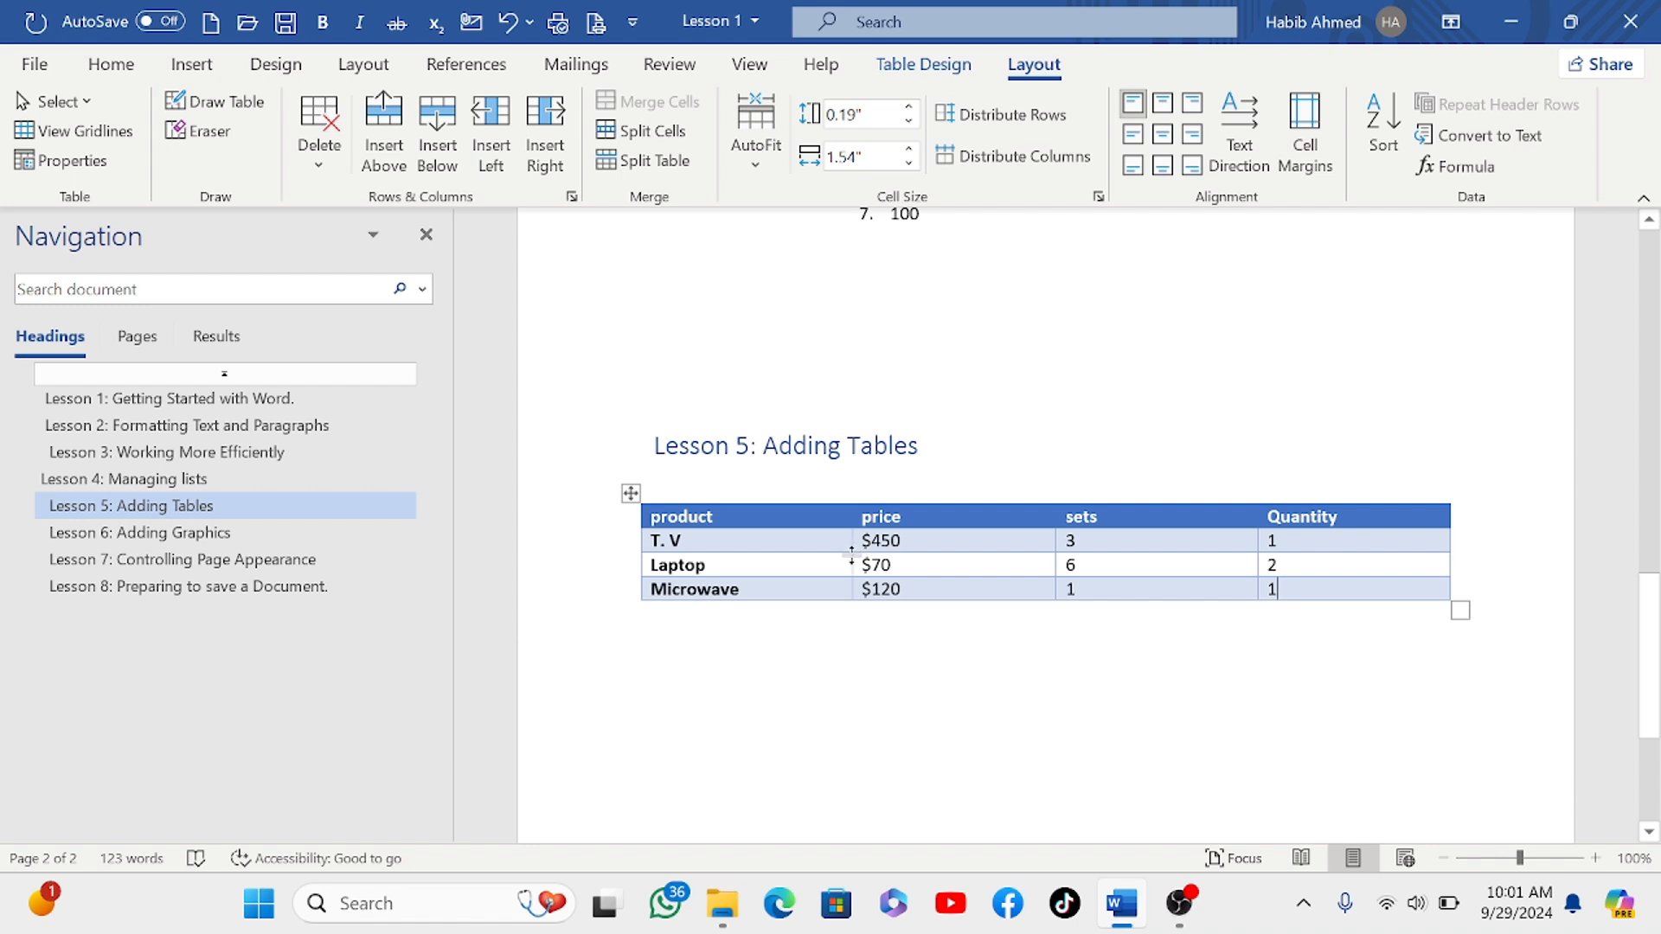
# Step: Narrow the product, price and sets columns of the table by adjusting their borders so their widths are roughly even
pyautogui.moveTo(851, 556); pyautogui.dragTo(785, 545)
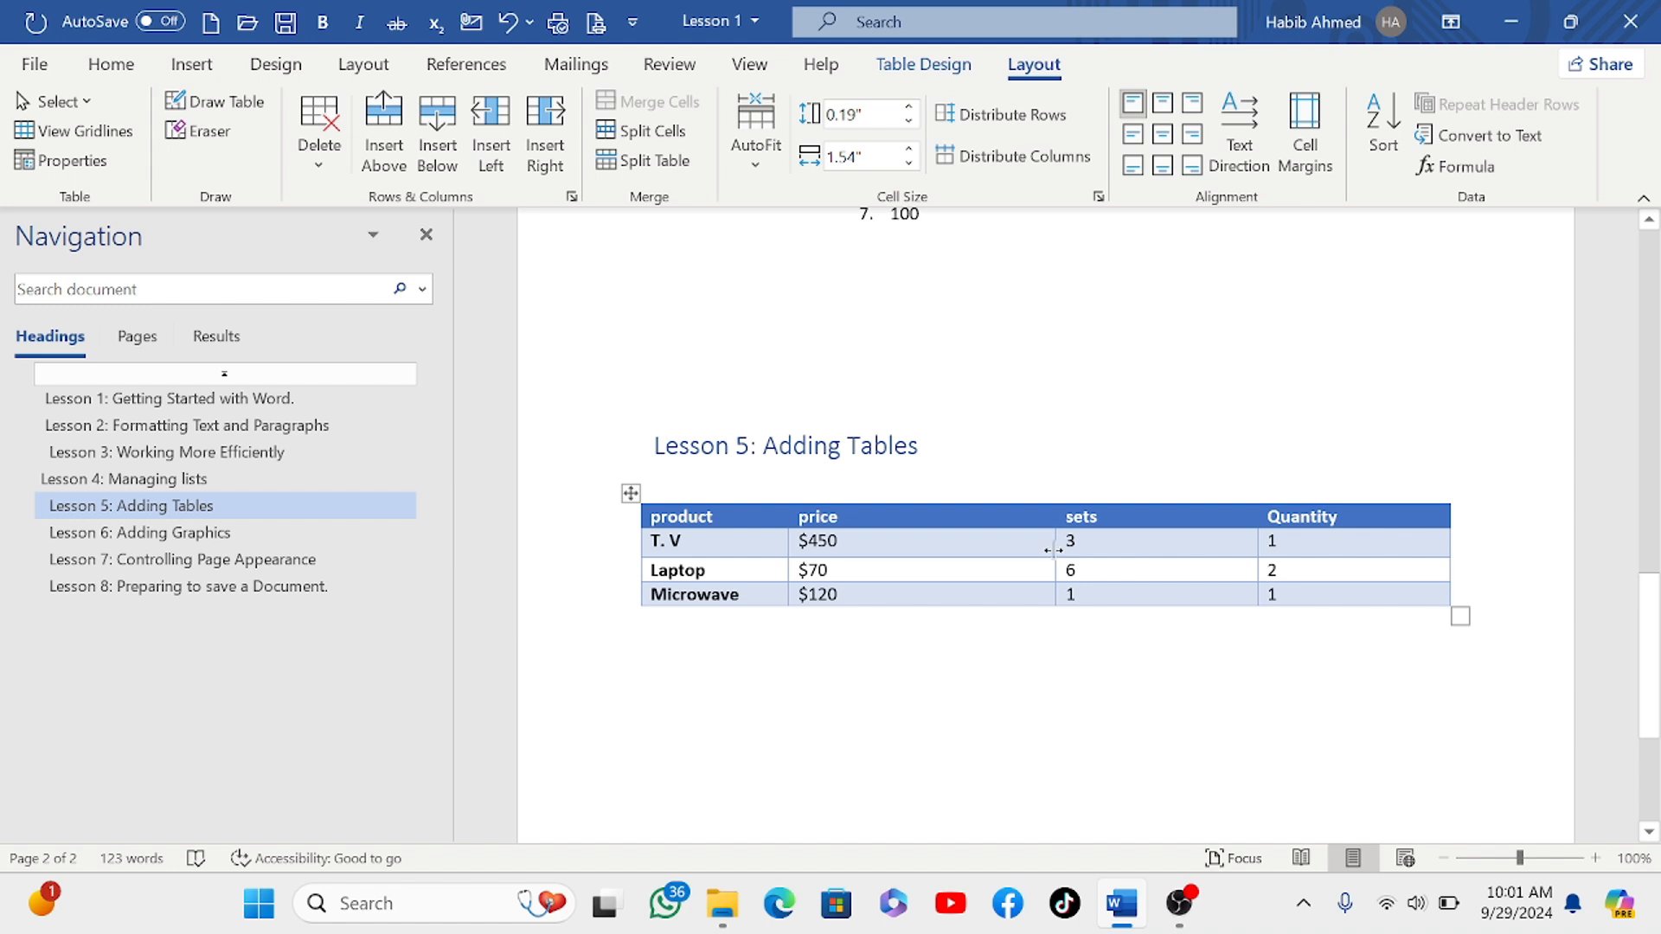
pyautogui.moveTo(1055, 547); pyautogui.dragTo(951, 562)
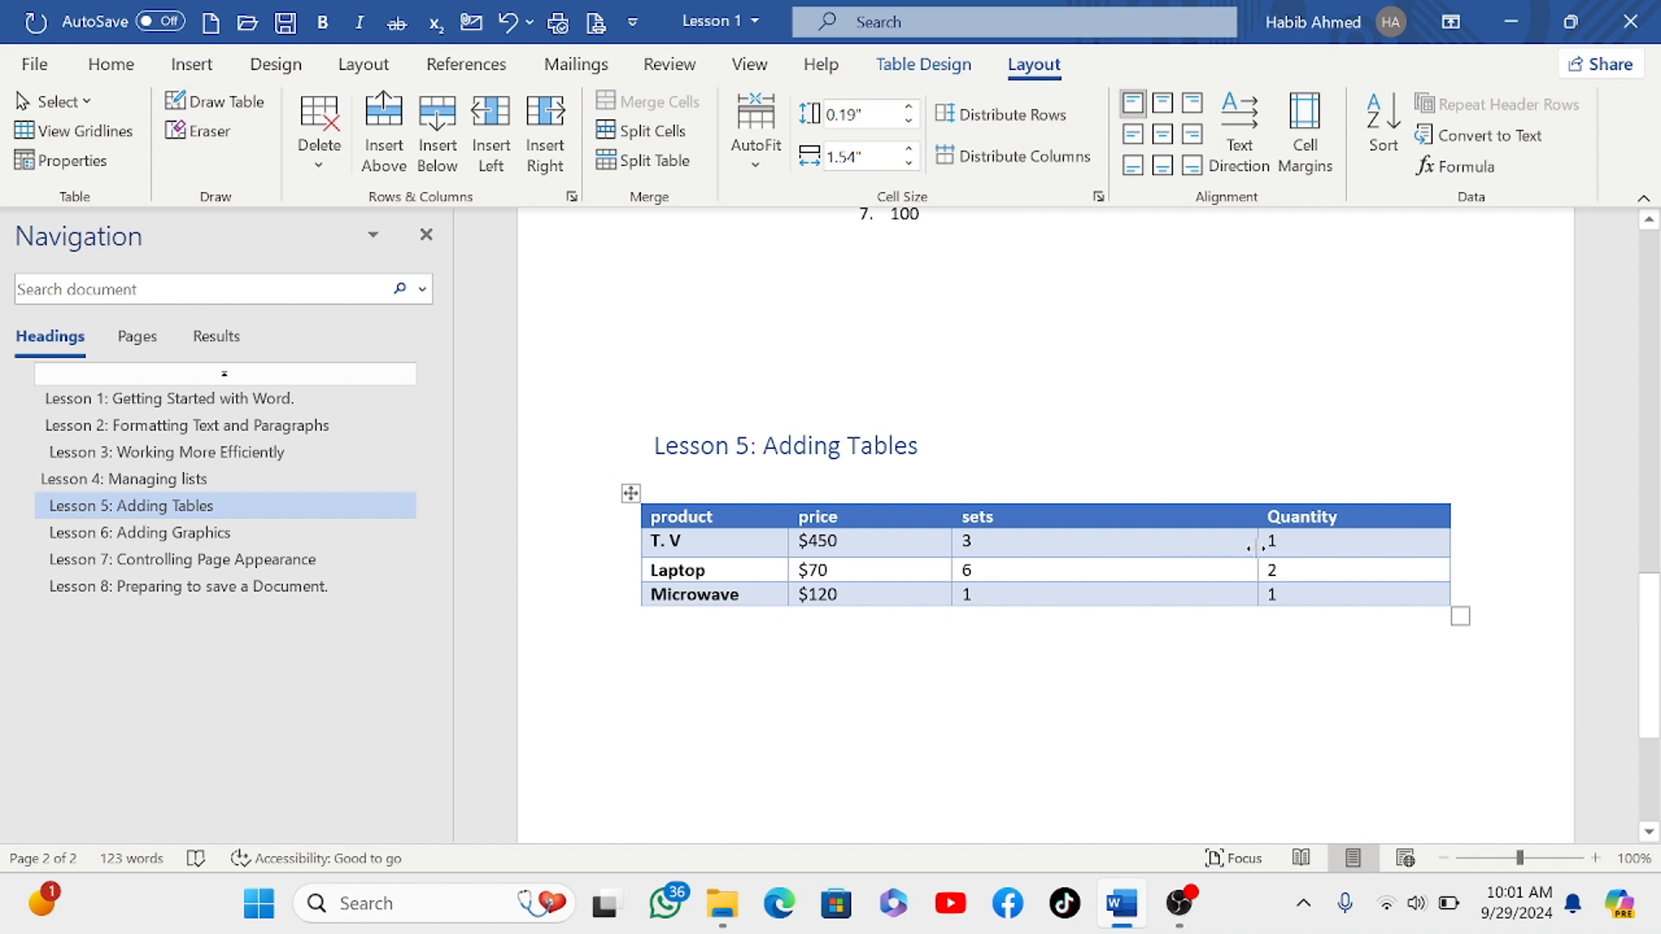
pyautogui.moveTo(1257, 550); pyautogui.dragTo(1123, 567)
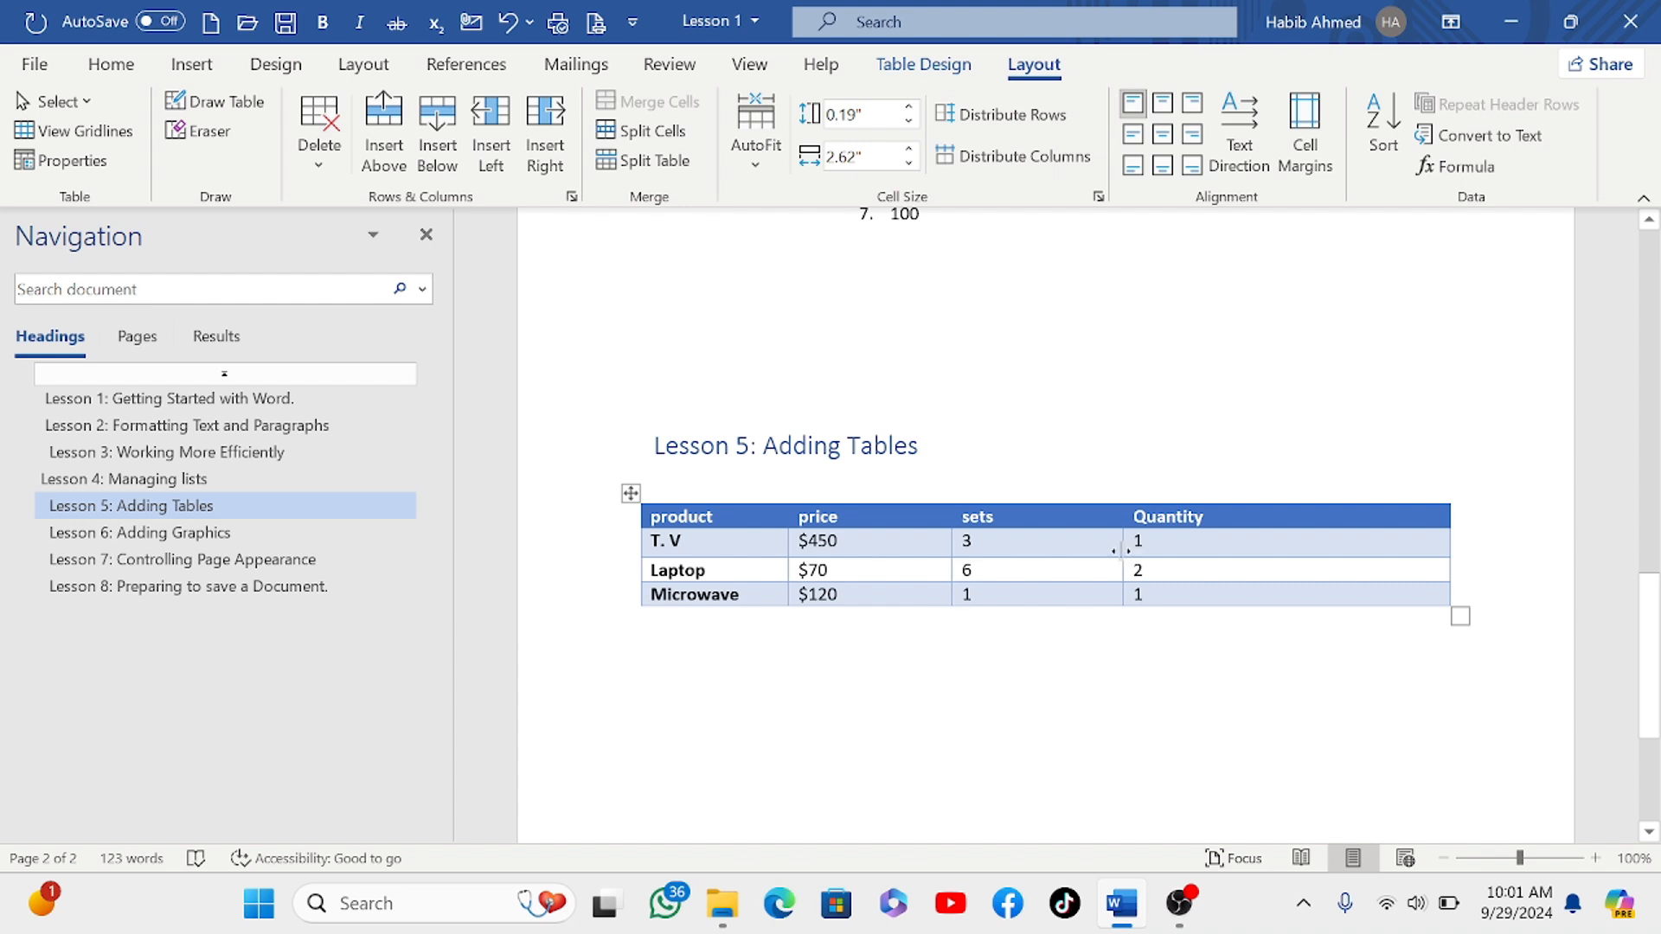
pyautogui.moveTo(1122, 549); pyautogui.dragTo(1155, 549)
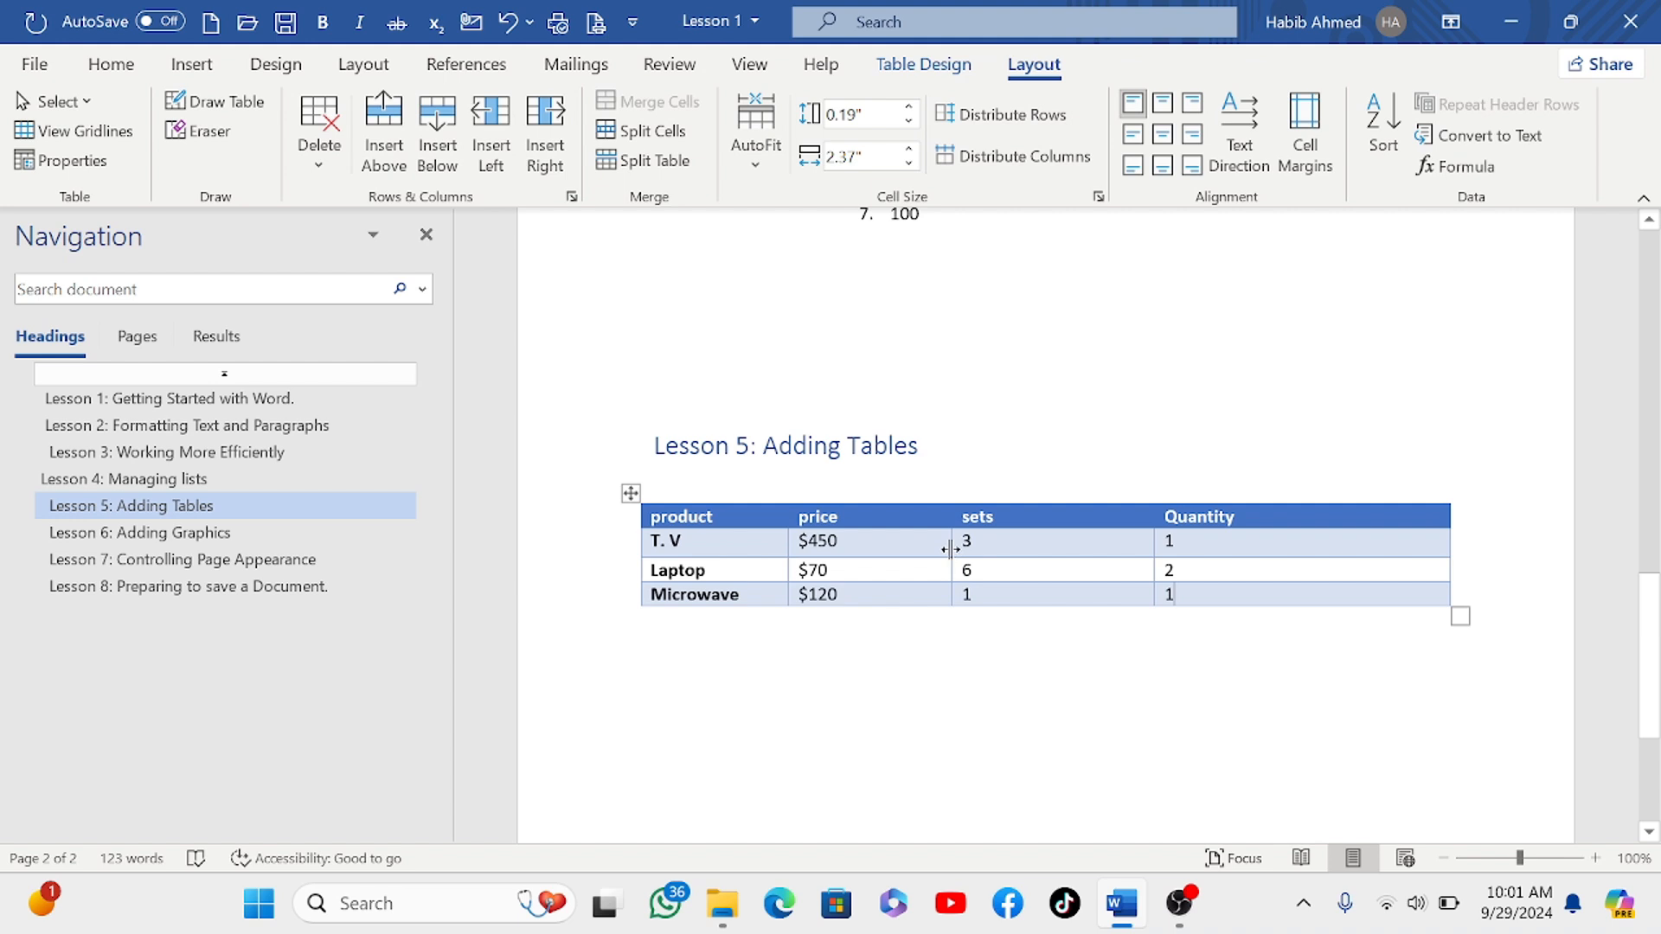
pyautogui.moveTo(952, 551); pyautogui.dragTo(974, 544)
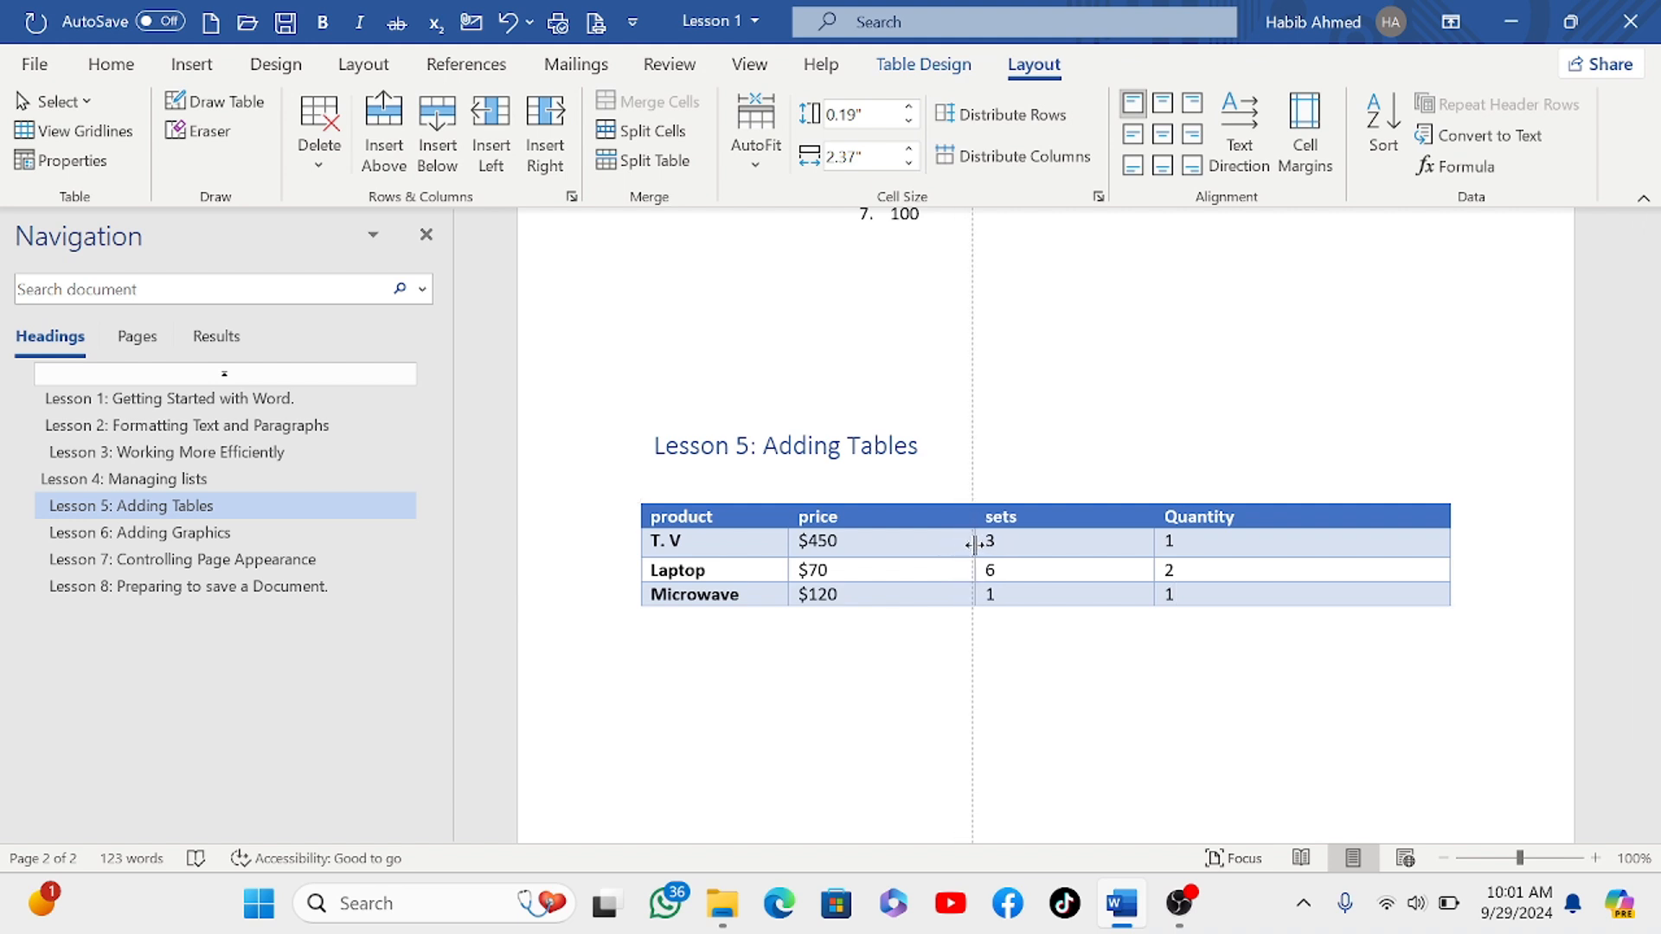
pyautogui.moveTo(790, 557); pyautogui.dragTo(819, 553)
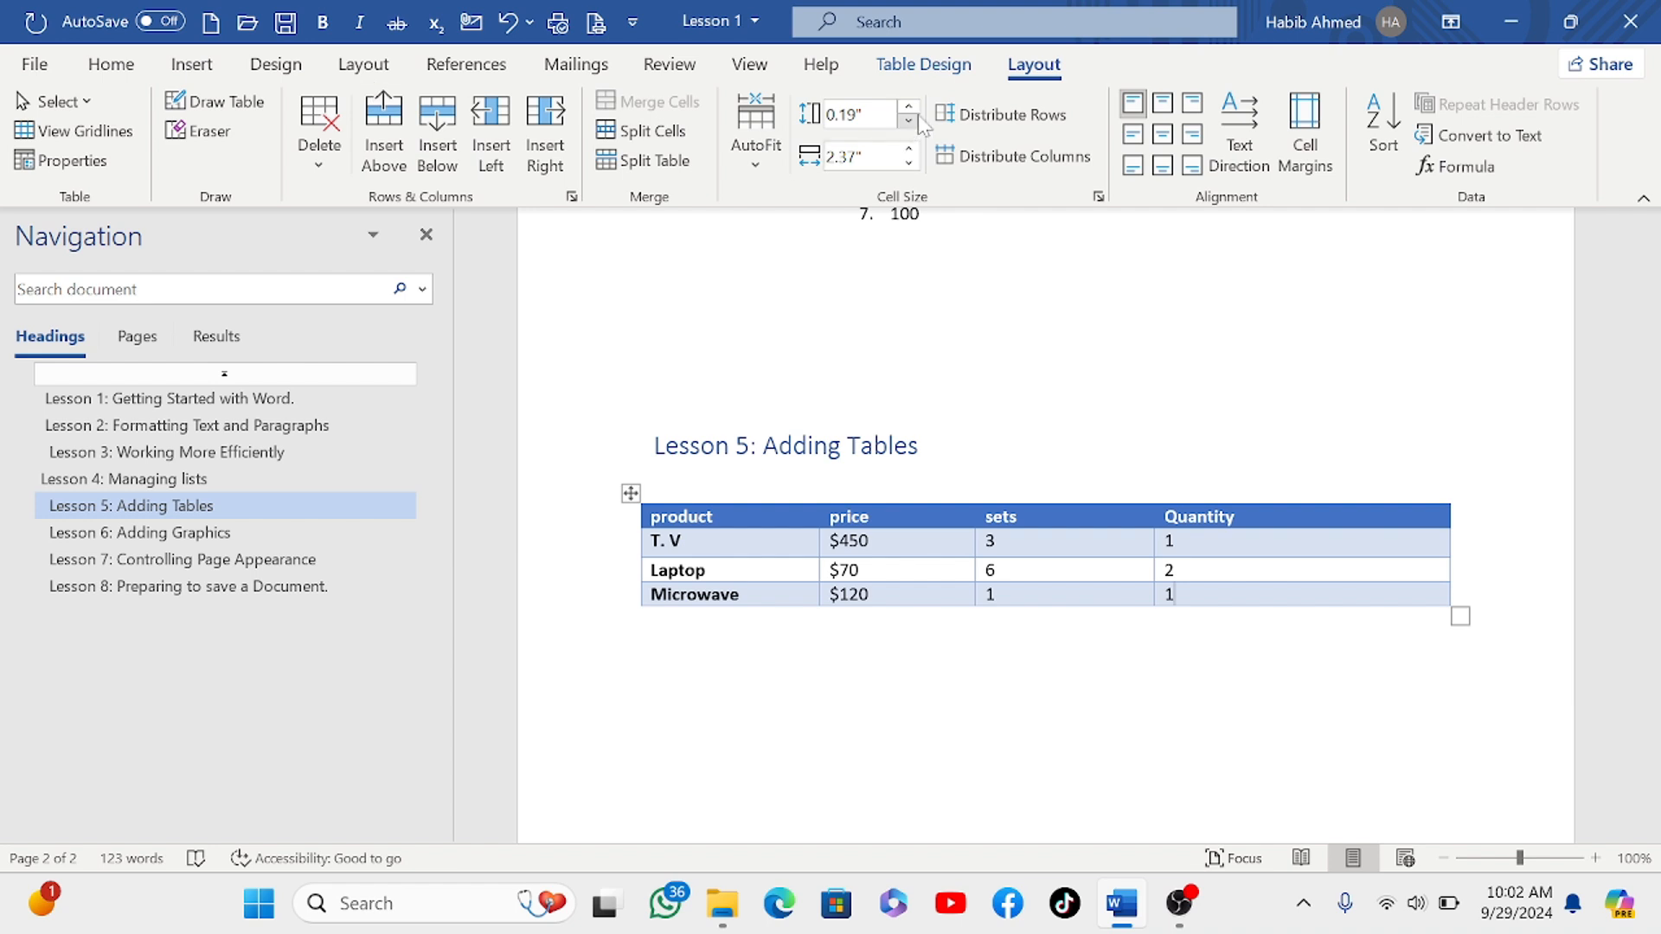
pyautogui.click(948, 65)
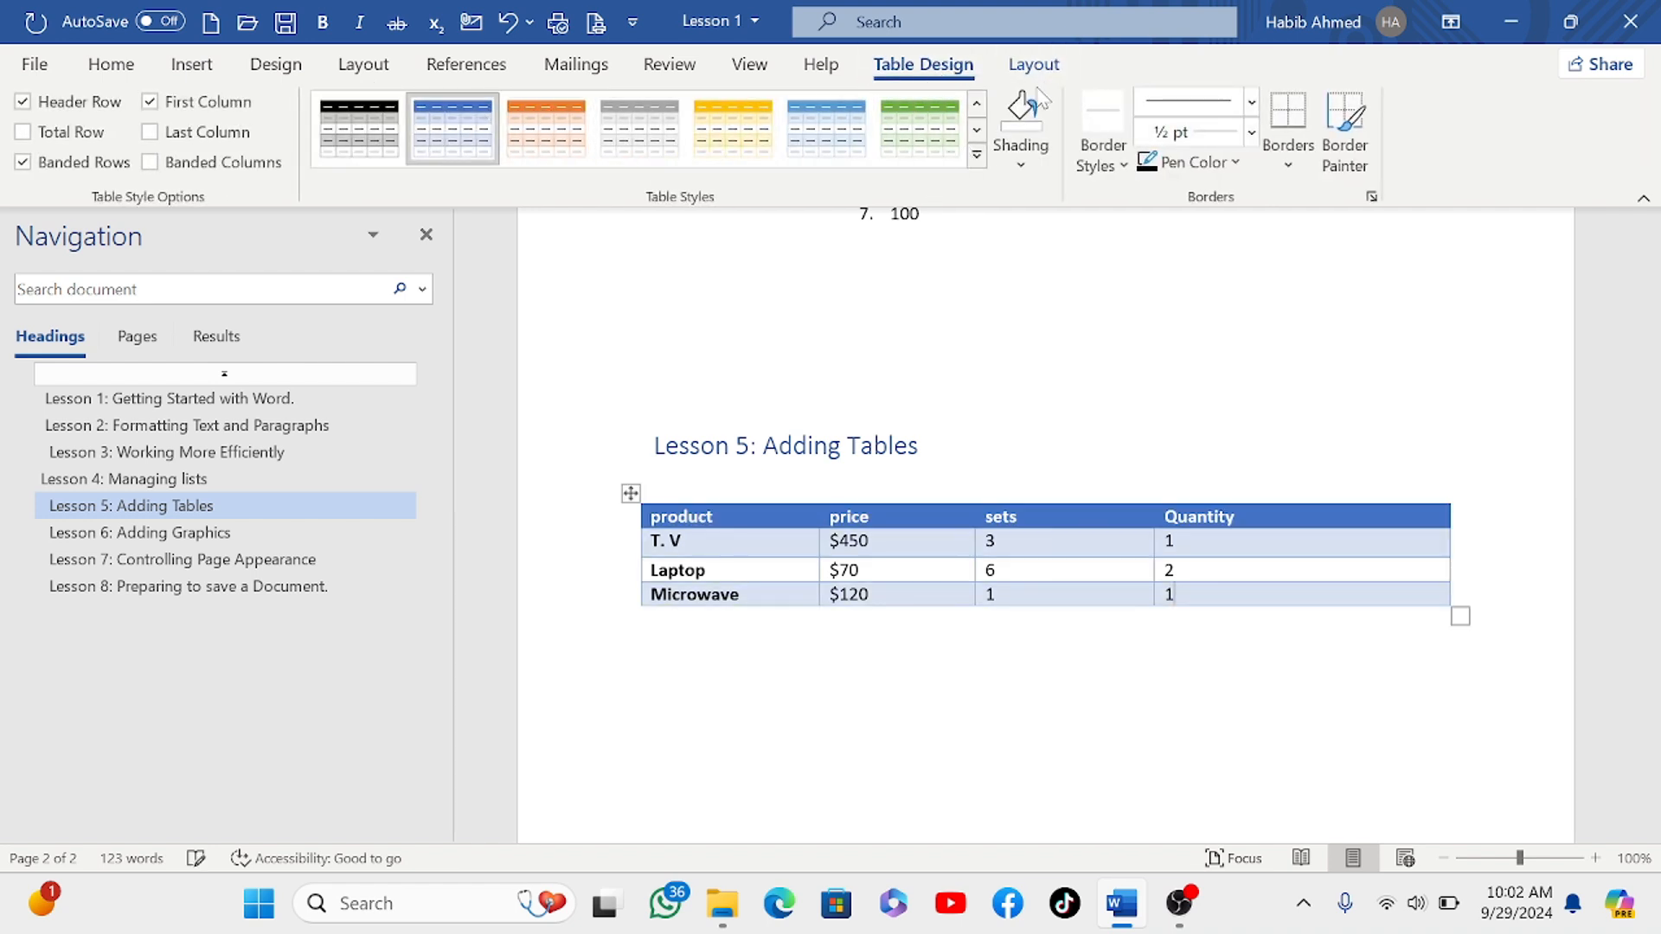
pyautogui.click(1021, 162)
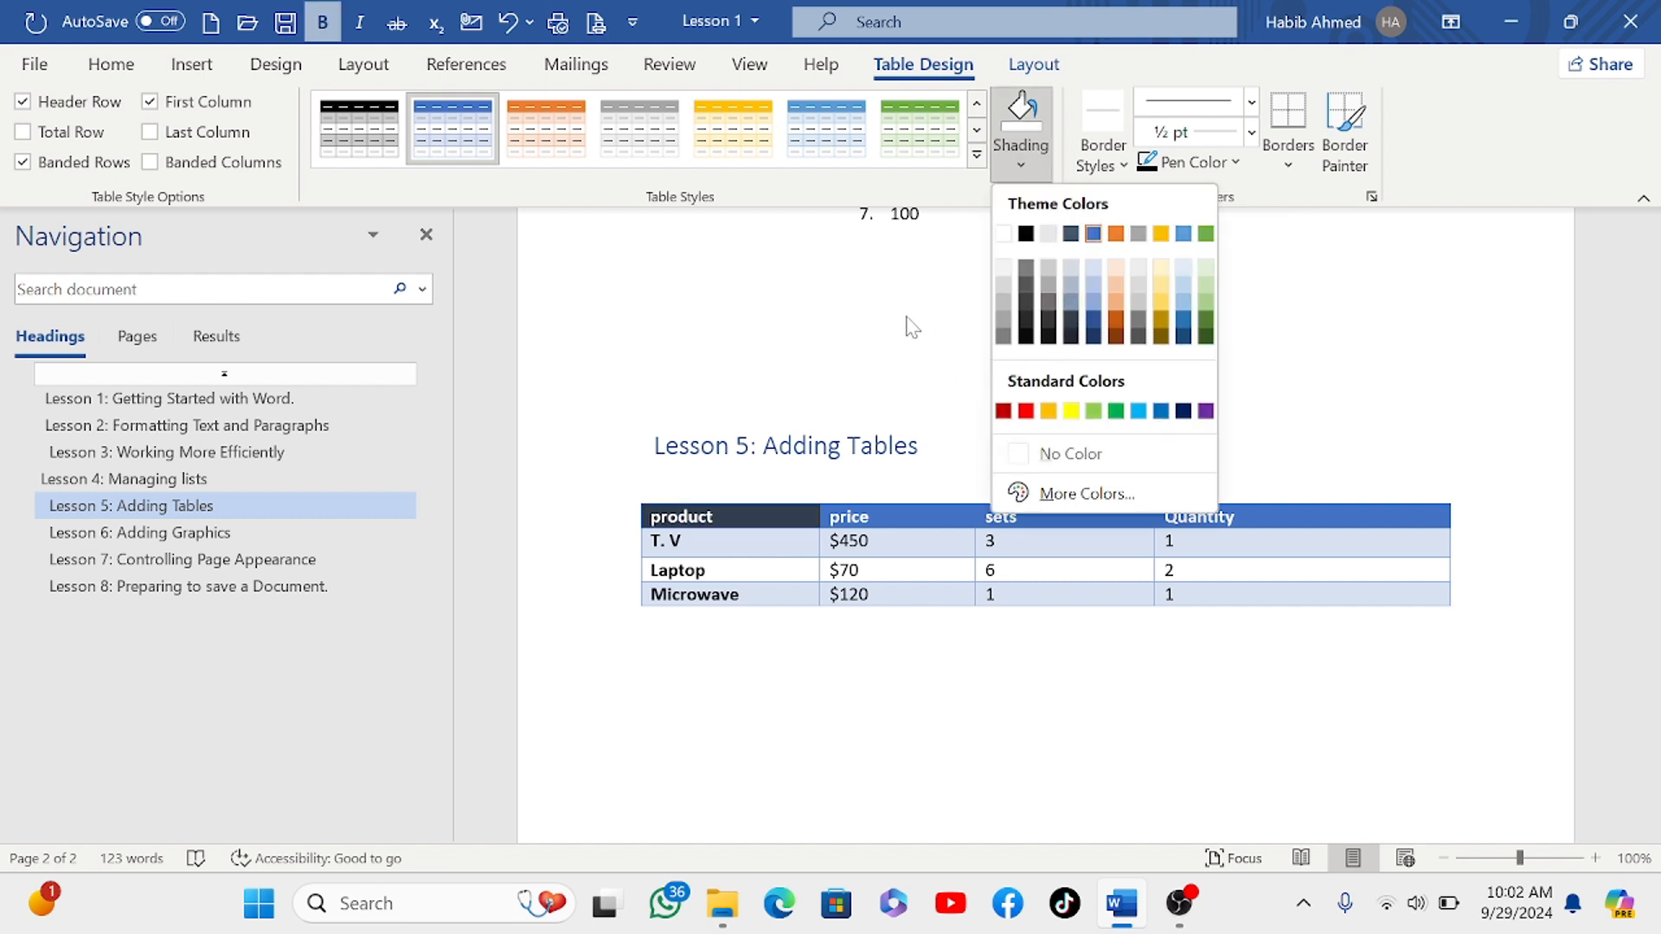
pyautogui.click(712, 516)
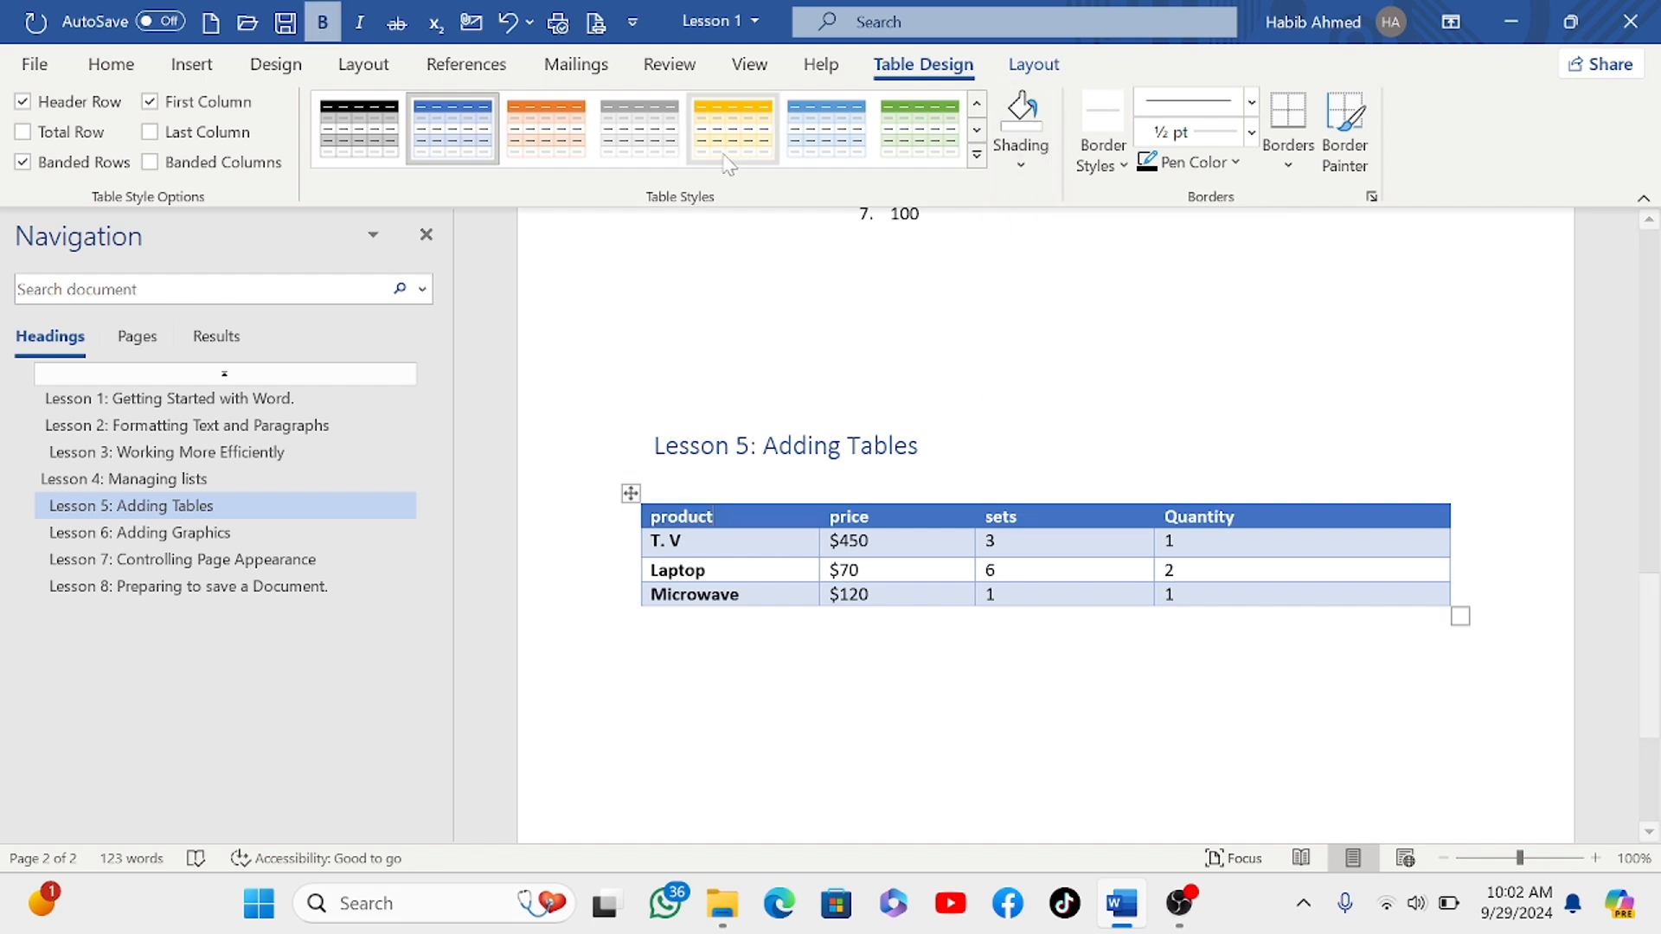
pyautogui.click(1033, 64)
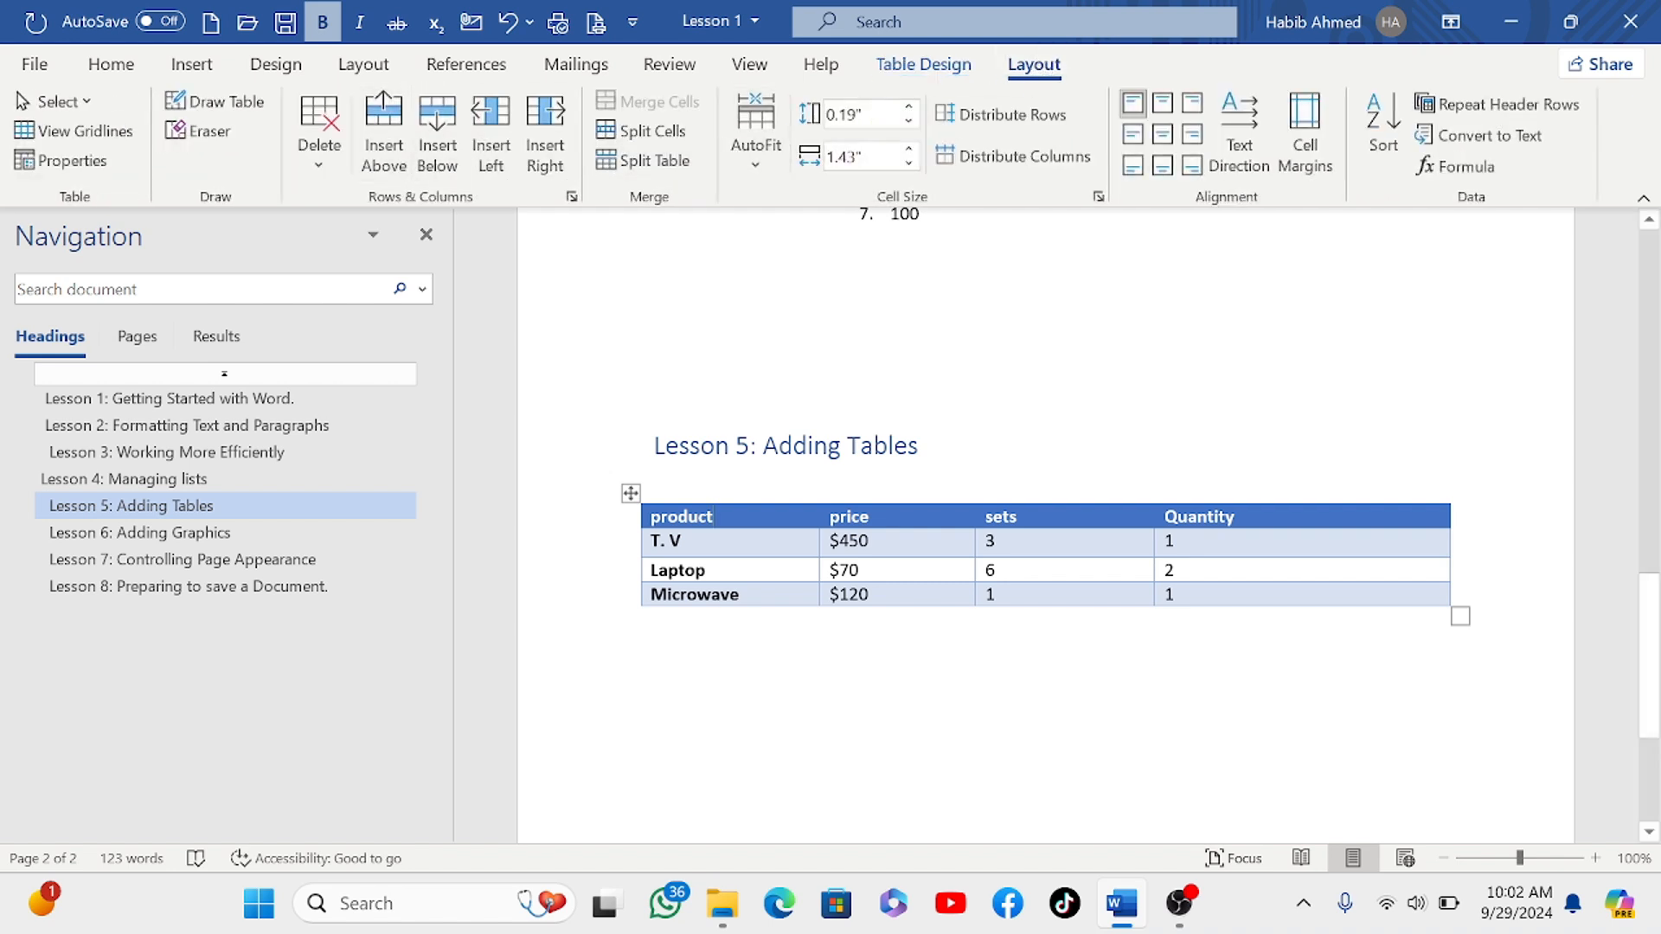
# Step: Center the header texts product, price, sets and Quantity within their cells in the table's header row
pyautogui.moveTo(714, 516); pyautogui.dragTo(650, 517)
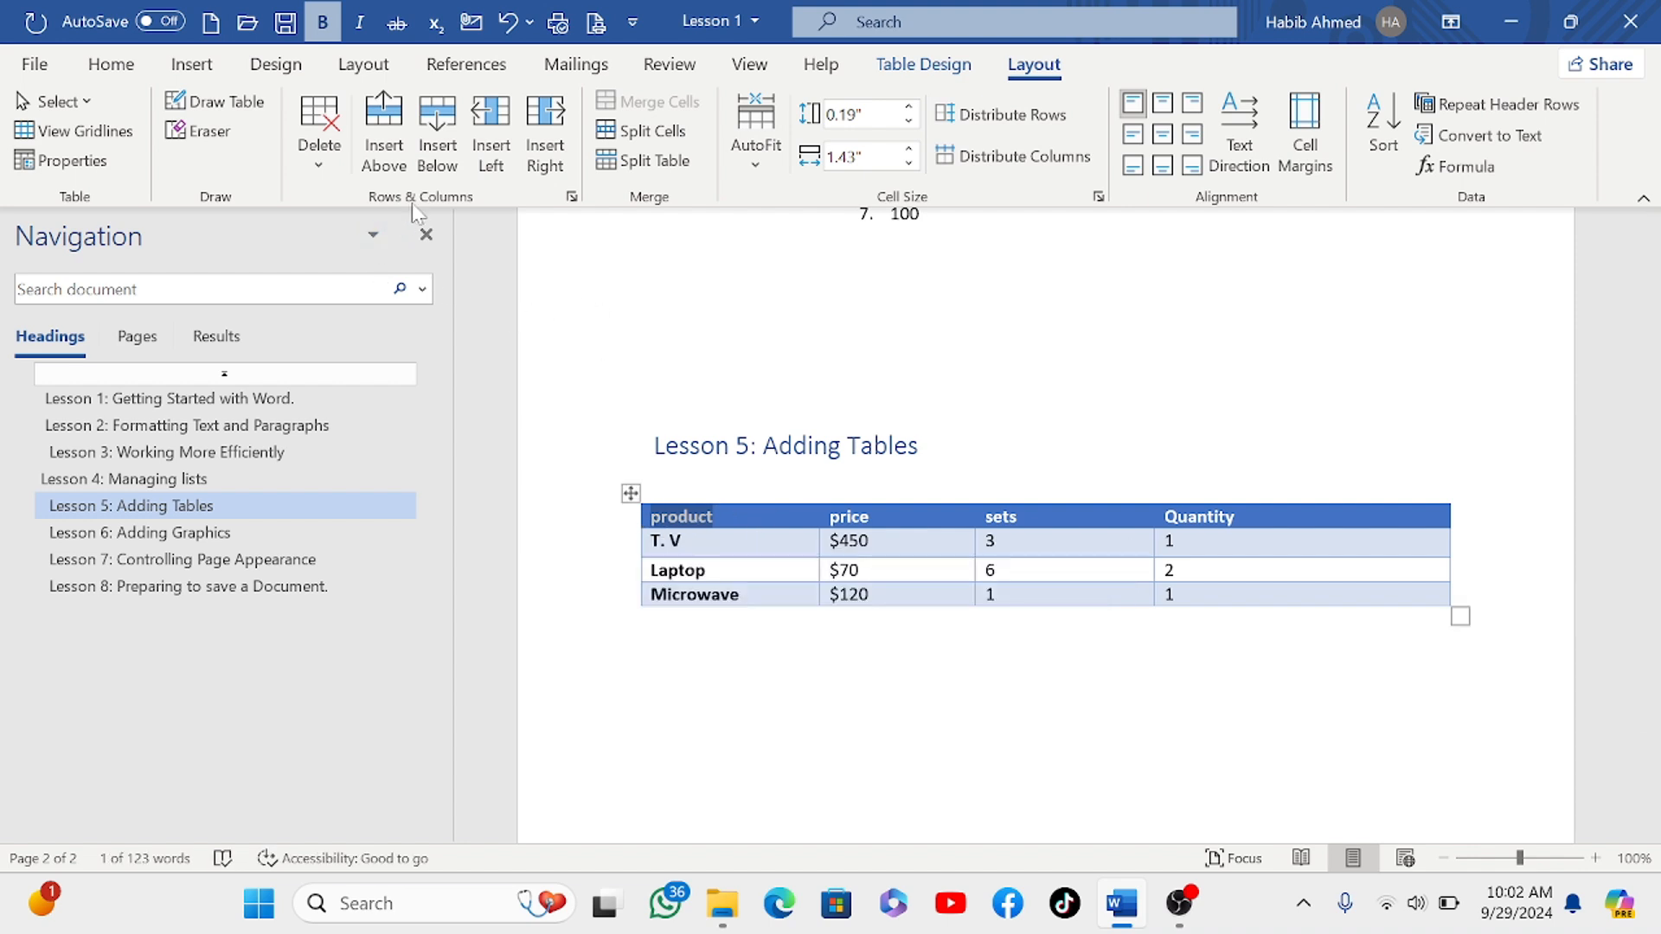
pyautogui.click(113, 69)
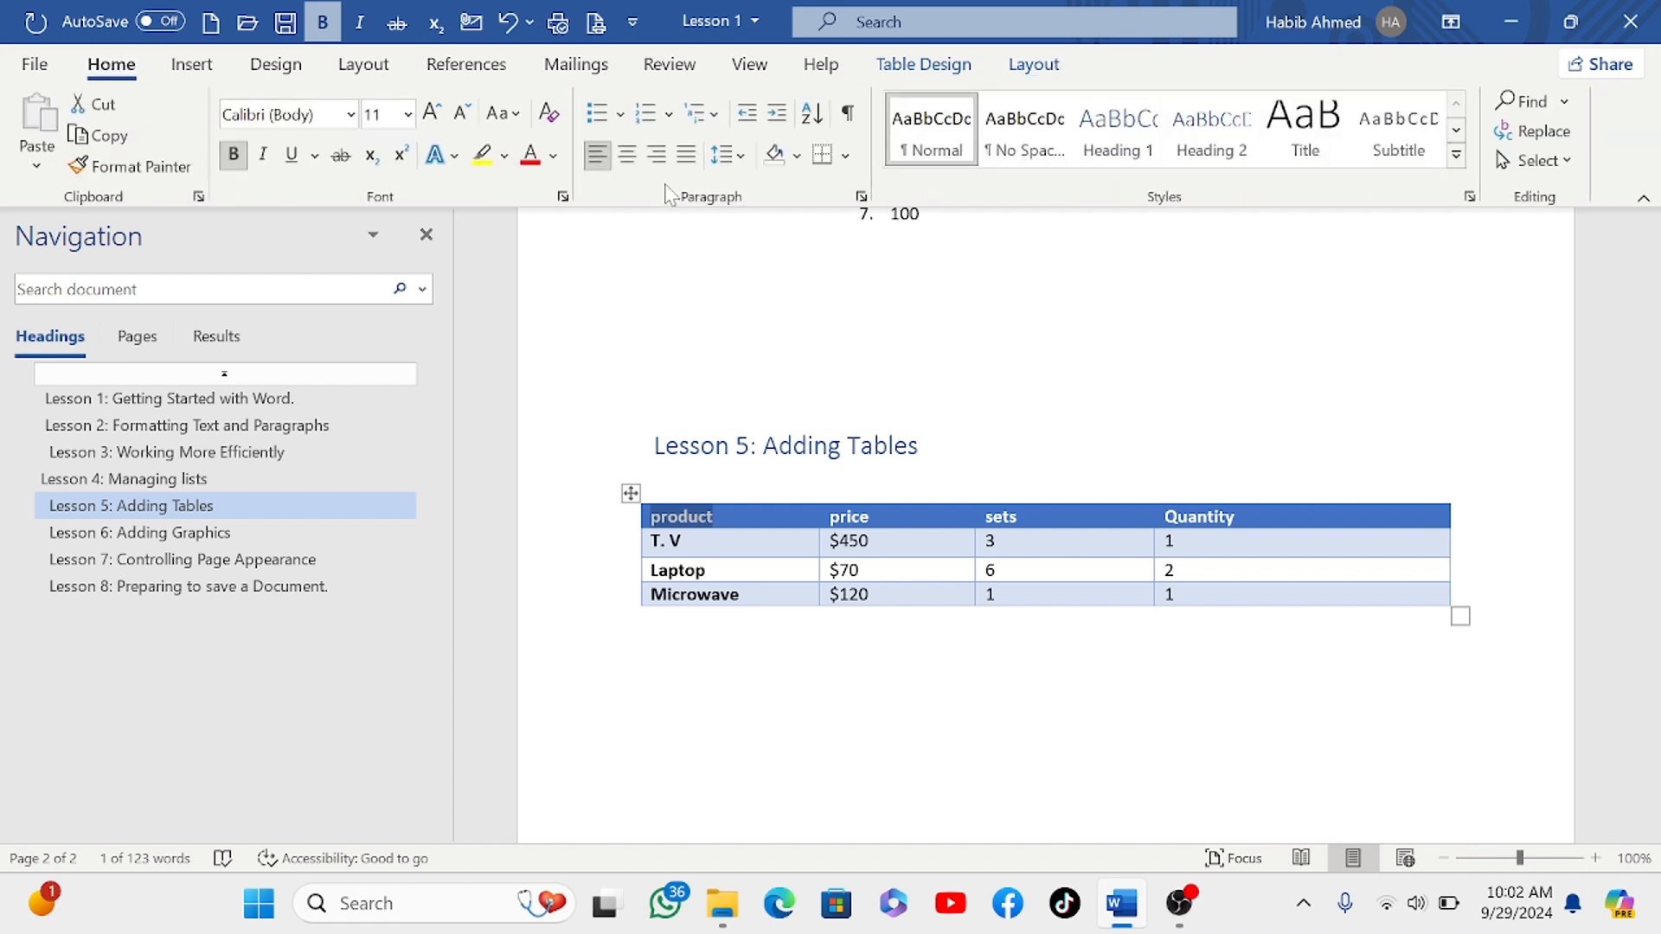
pyautogui.click(626, 158)
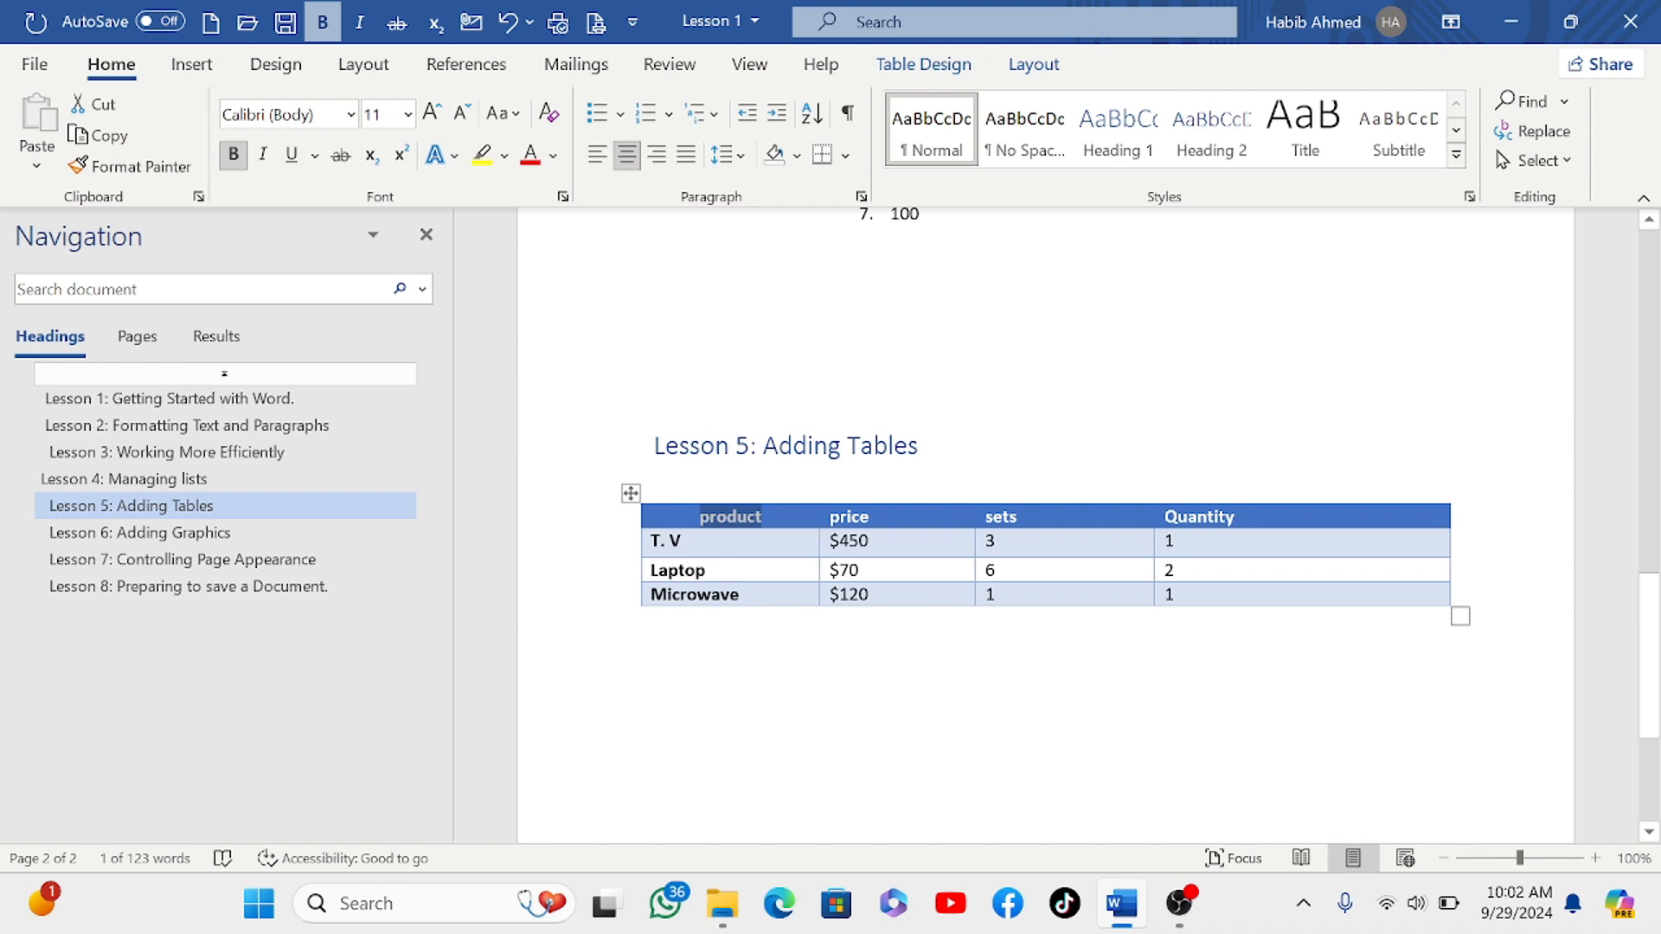
pyautogui.moveTo(869, 517); pyautogui.dragTo(826, 518)
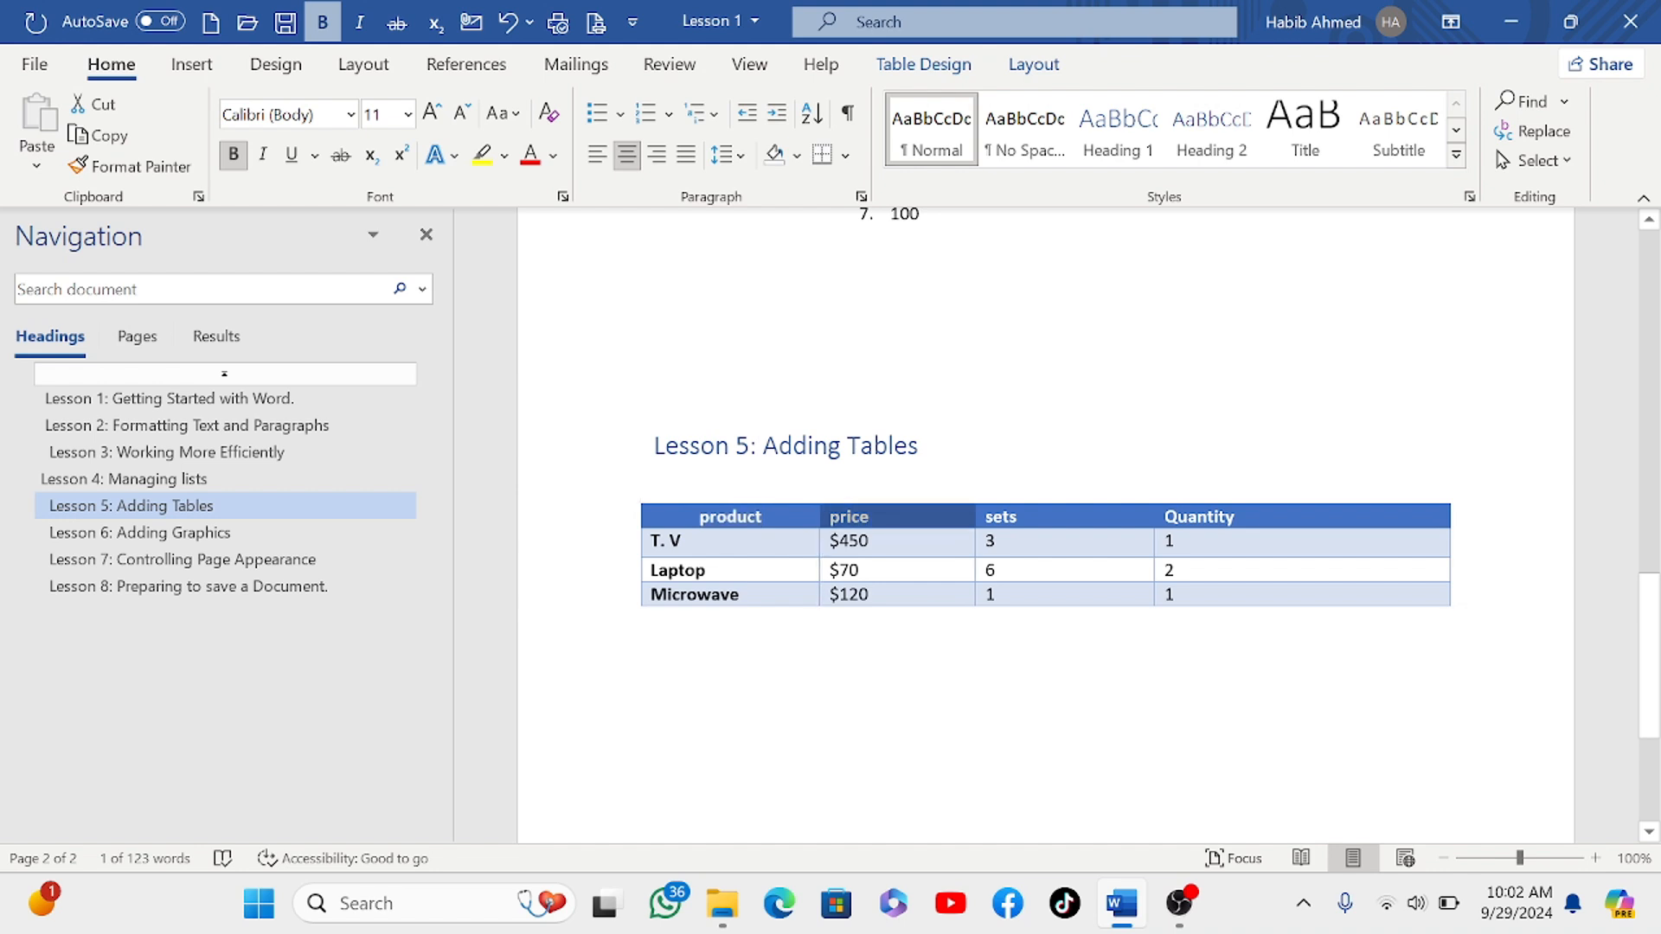
pyautogui.click(626, 155)
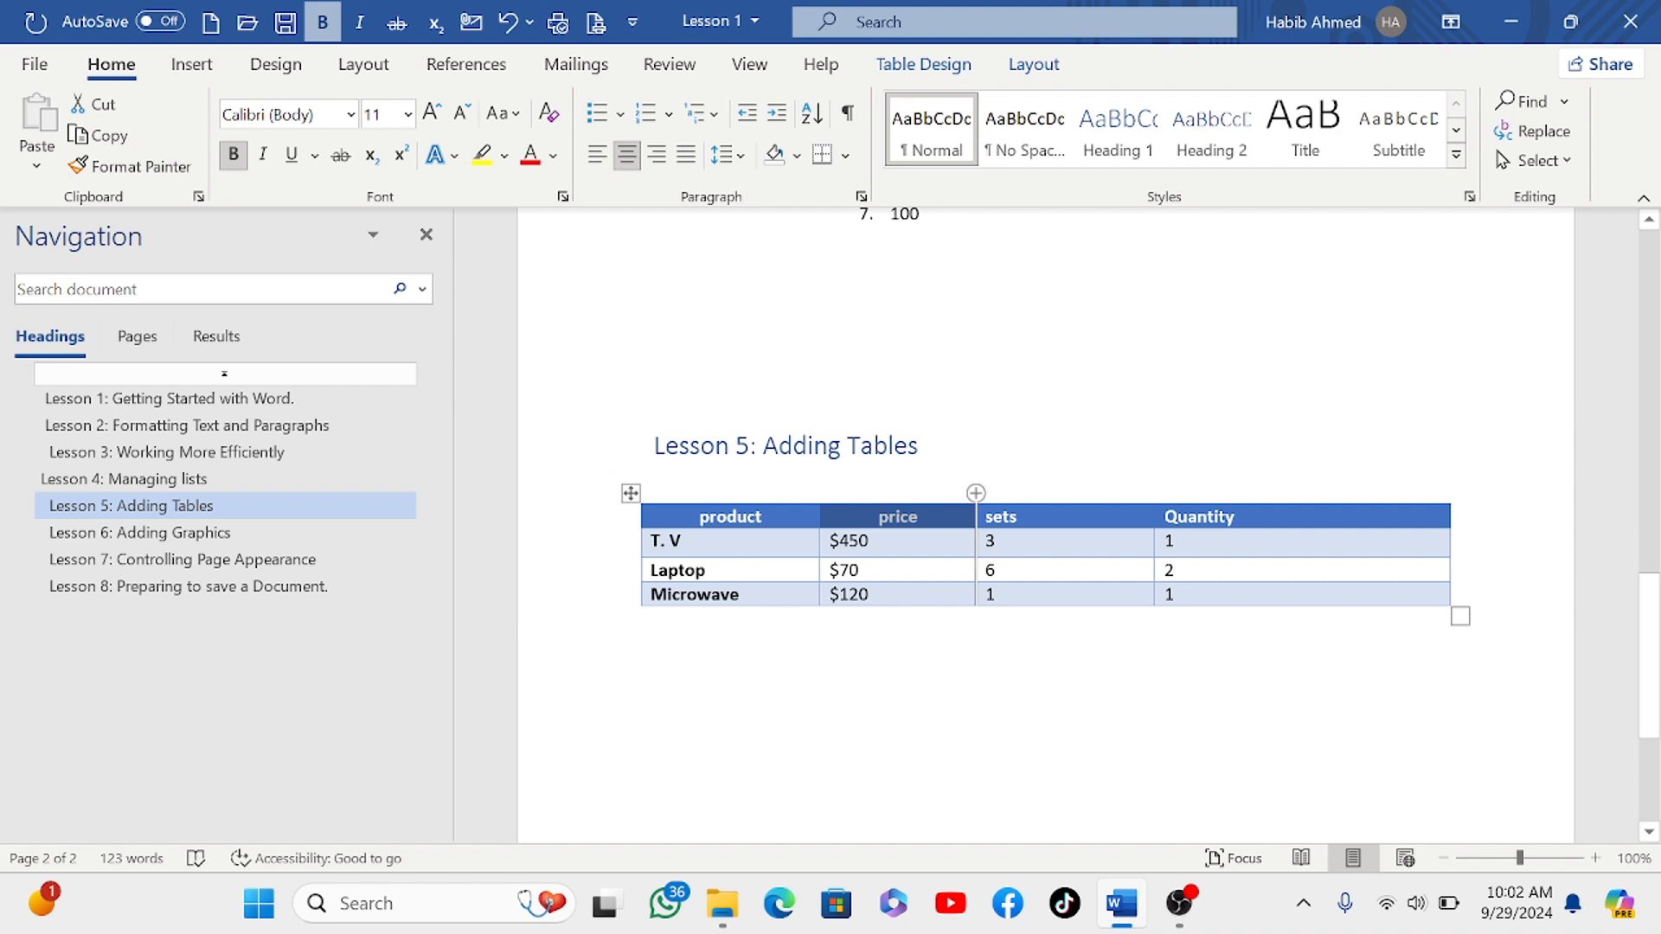
pyautogui.moveTo(1018, 517); pyautogui.dragTo(985, 517)
pyautogui.click(627, 156)
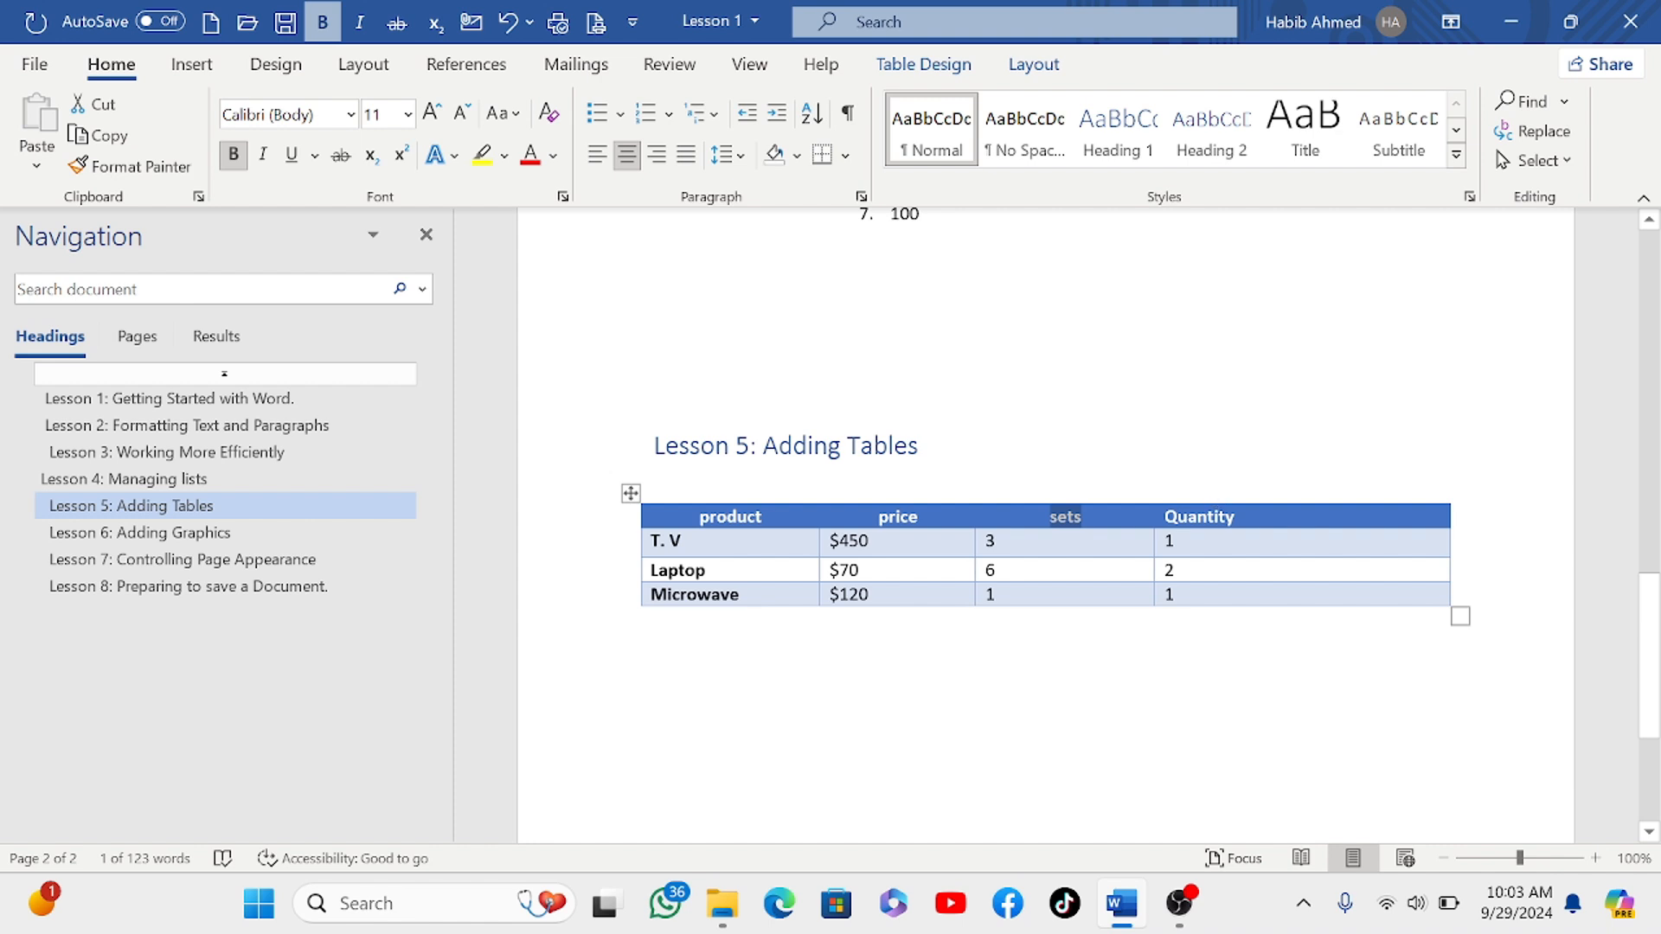
pyautogui.moveTo(1236, 517); pyautogui.dragTo(1175, 518)
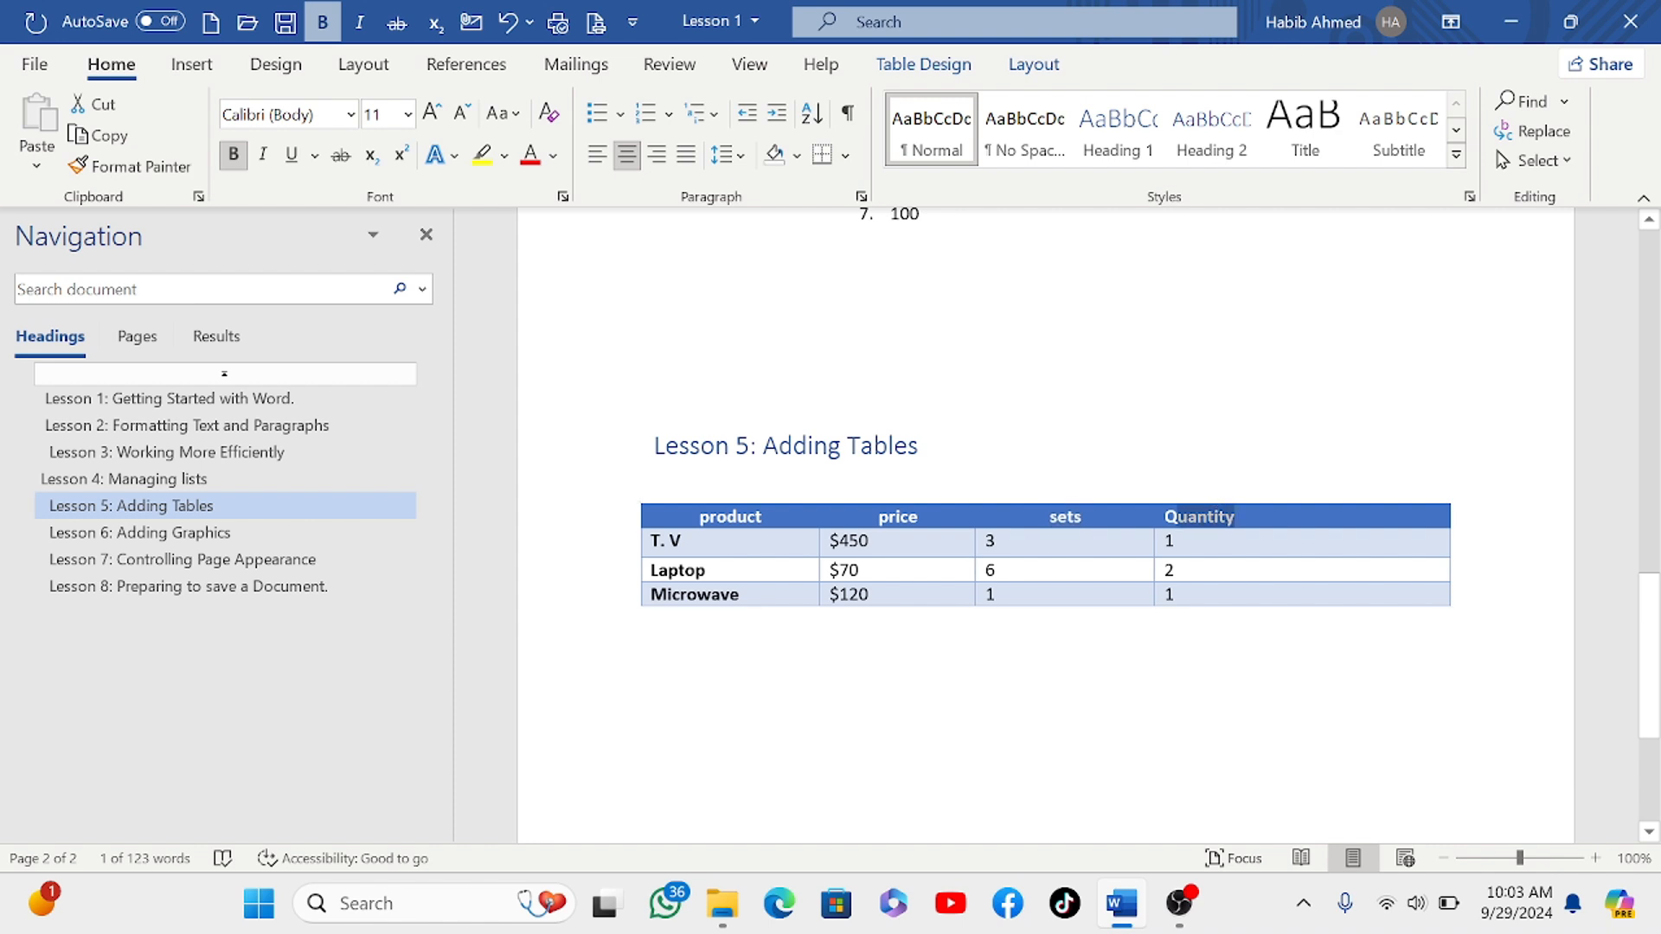
pyautogui.click(627, 155)
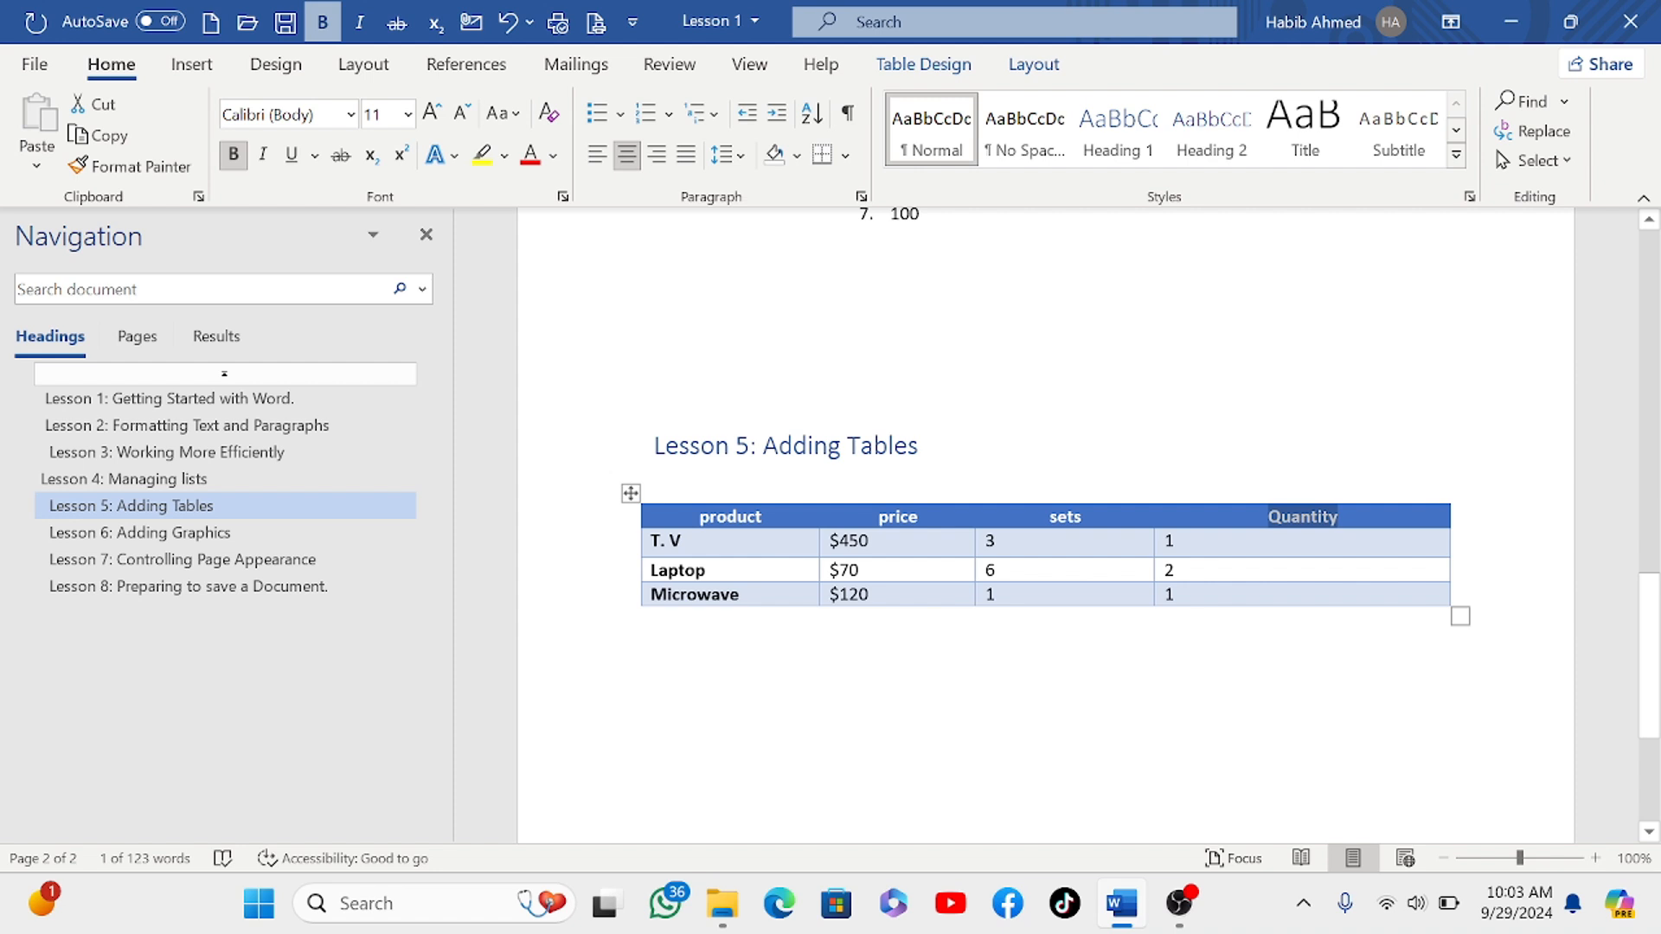
pyautogui.scroll(-1, 1046, 519)
pyautogui.click(1016, 645)
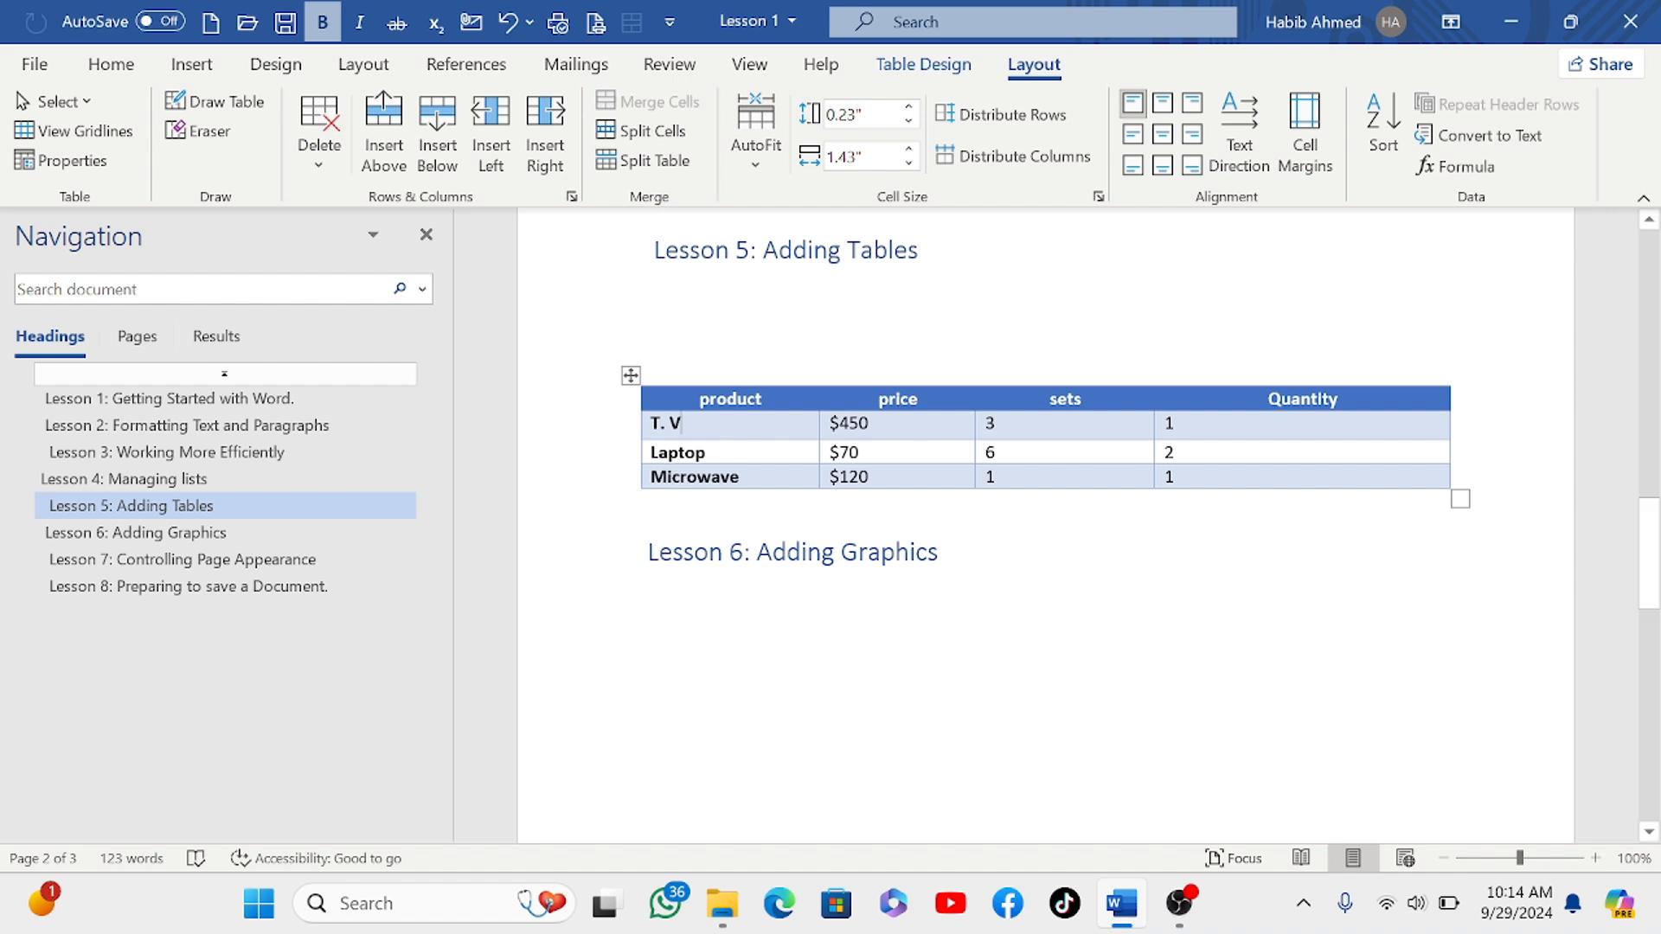
# Step: Try splitting the product header cell into 3 columns and 2 rows, and undo the split
pyautogui.moveTo(764, 399); pyautogui.dragTo(692, 405)
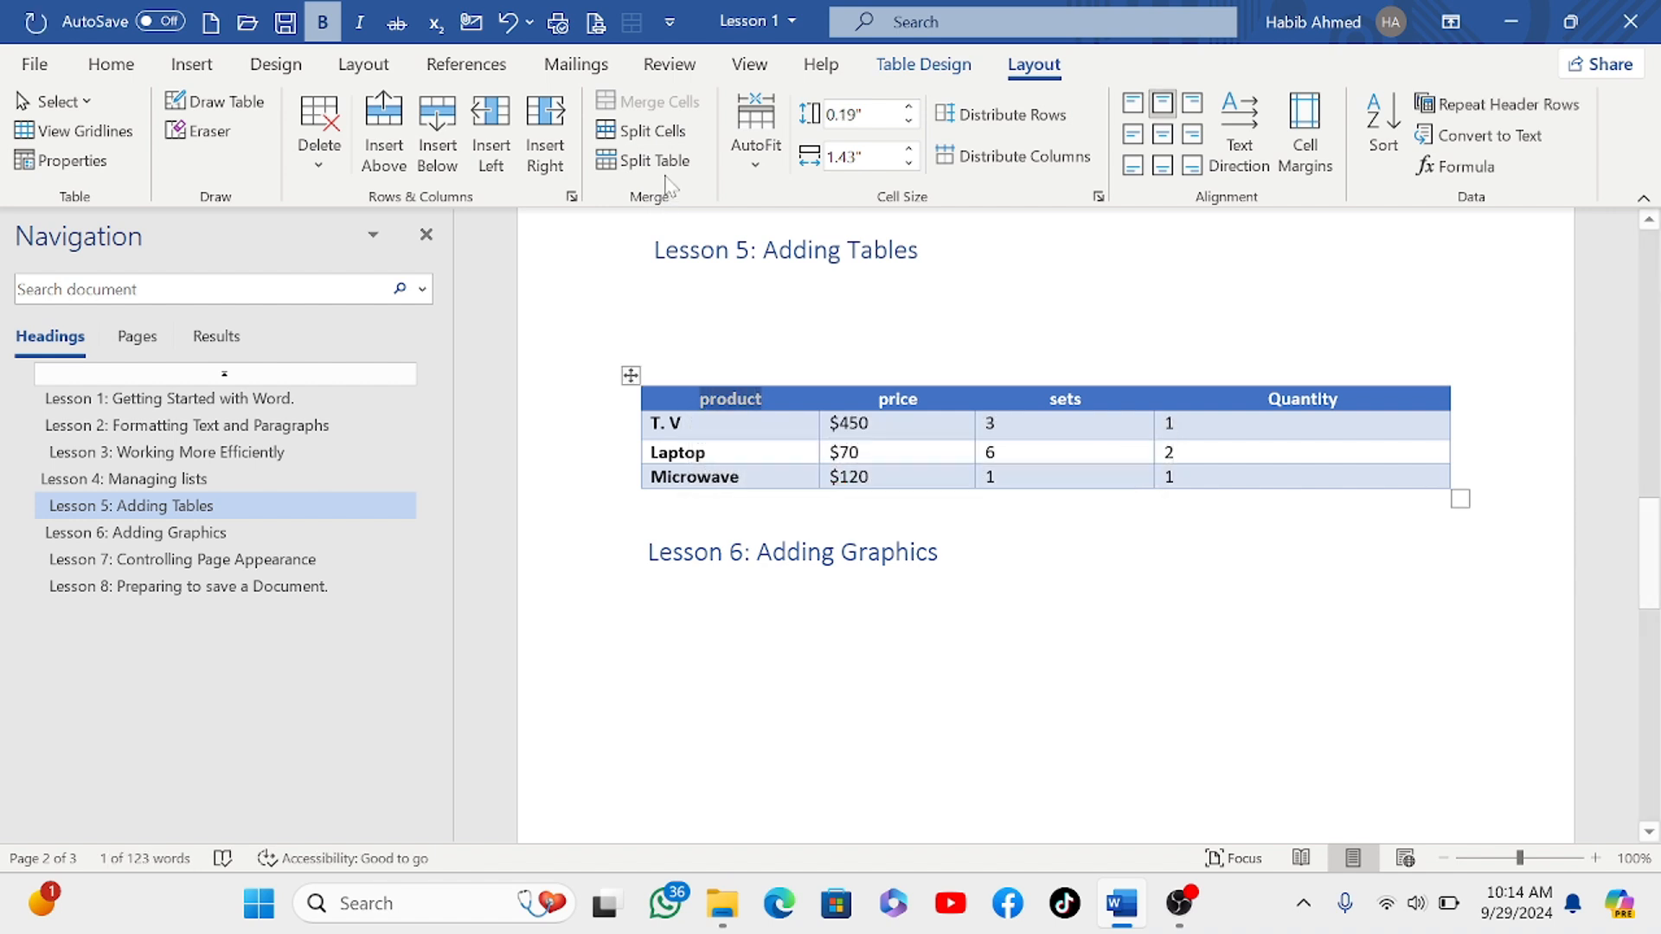
pyautogui.click(656, 133)
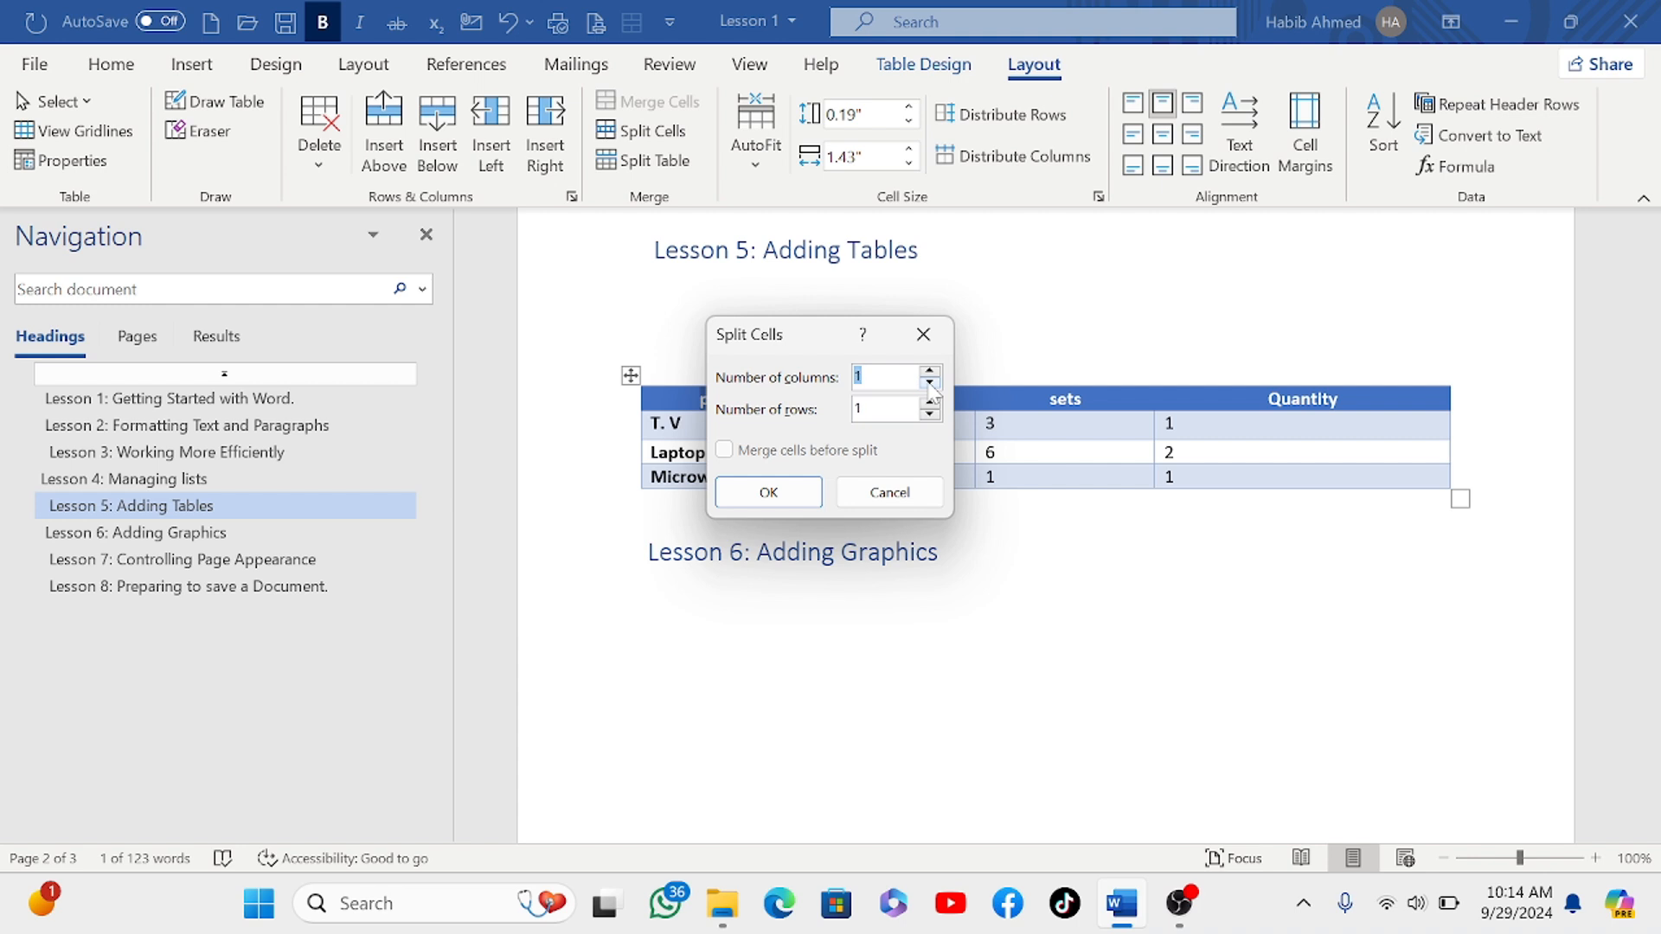
pyautogui.click(929, 369)
pyautogui.click(929, 369)
pyautogui.click(931, 414)
pyautogui.click(929, 403)
pyautogui.click(783, 508)
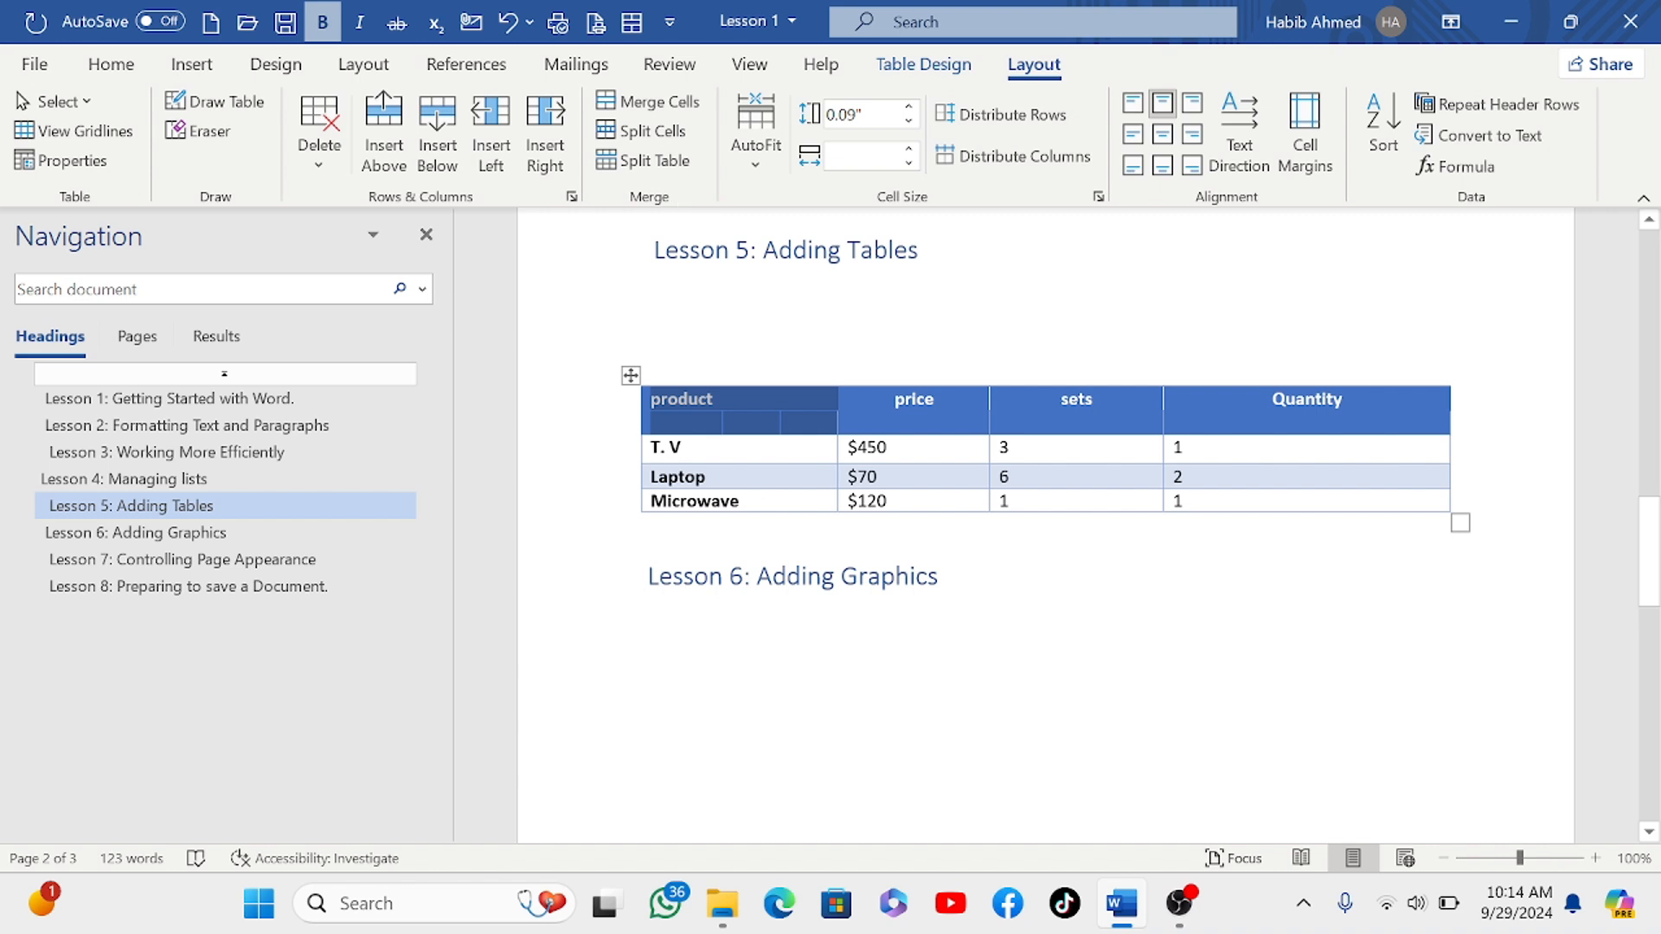
pyautogui.click(508, 24)
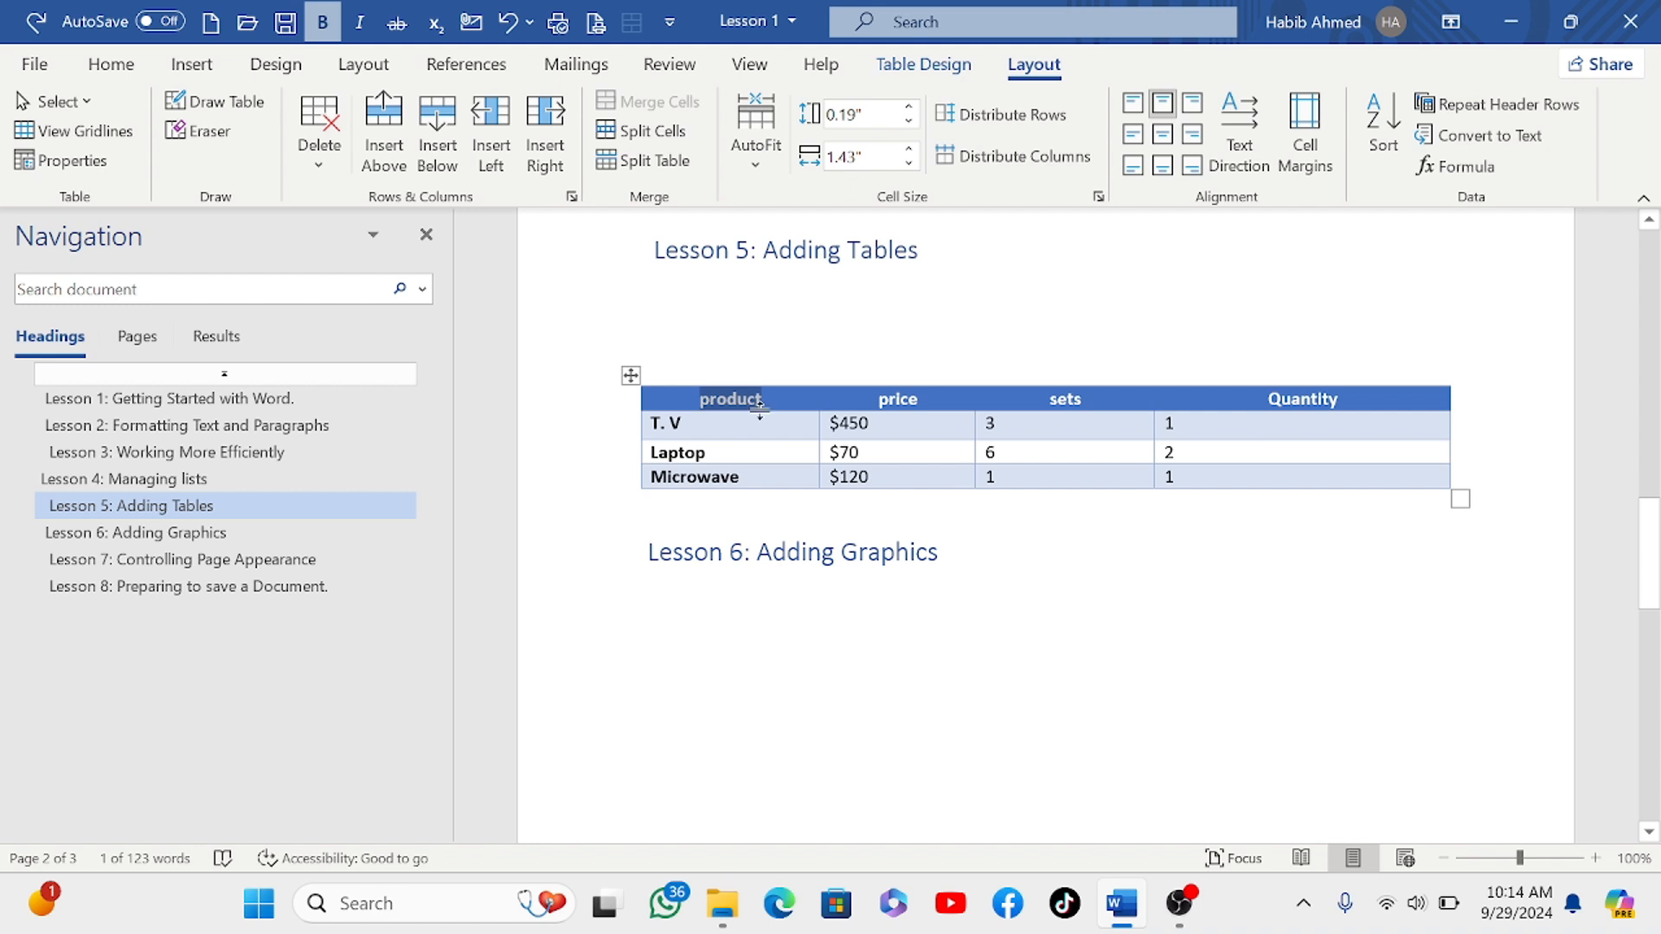
# Step: Try splitting the table into two at the Laptop row, and undo the table split
pyautogui.click(707, 453)
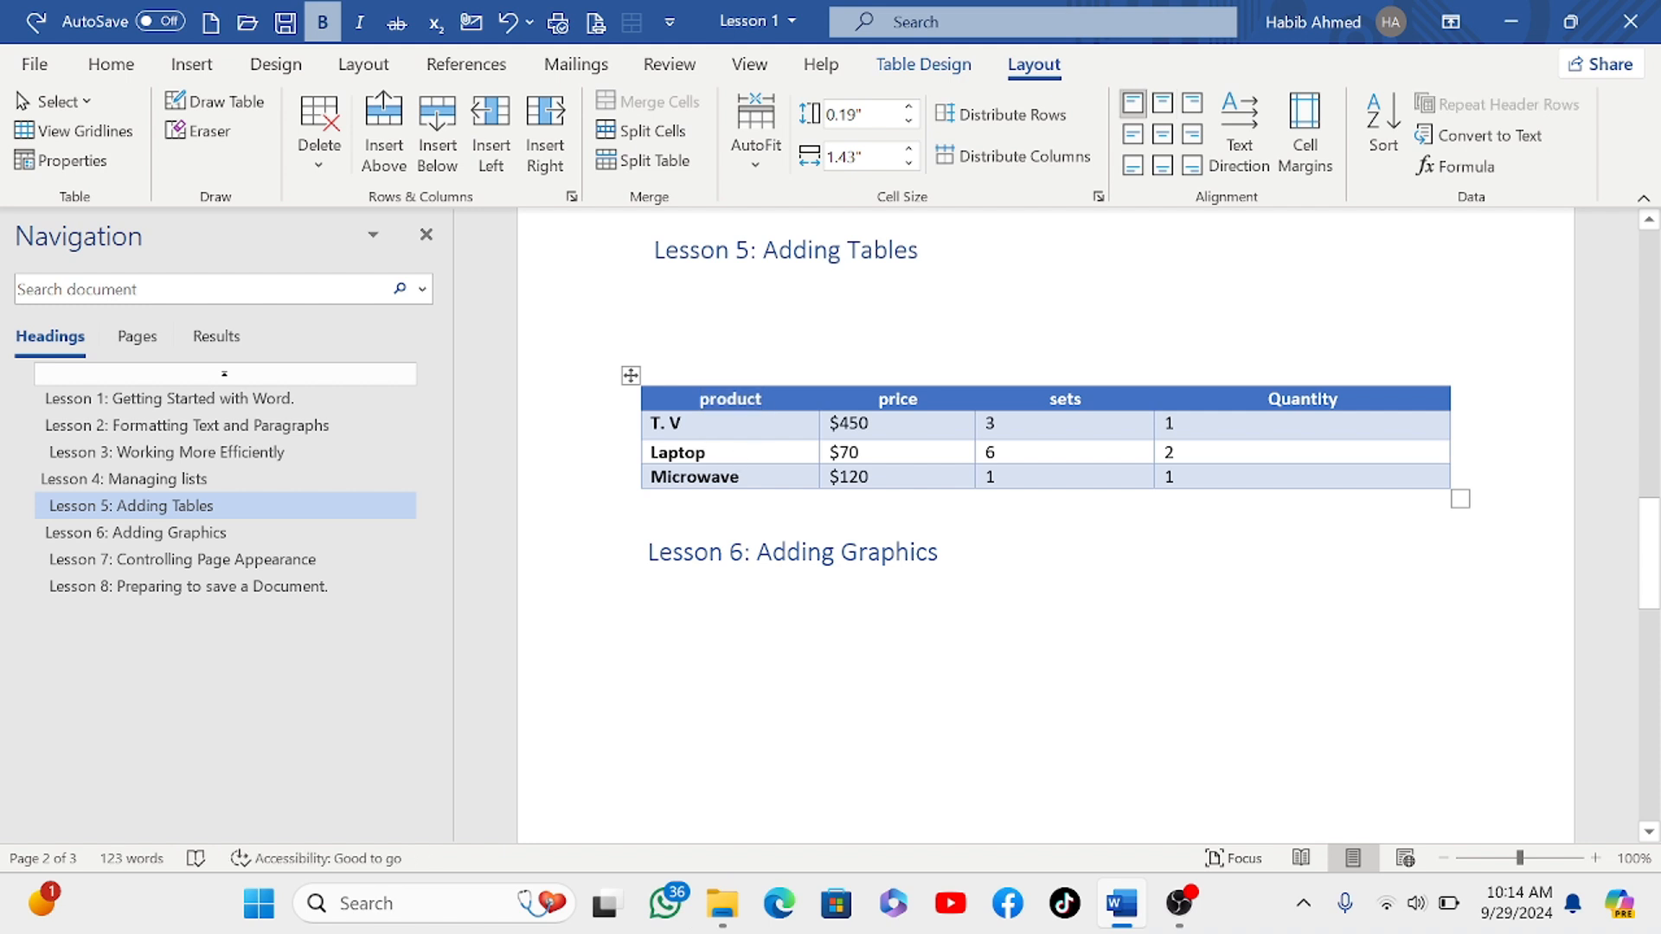
pyautogui.click(653, 161)
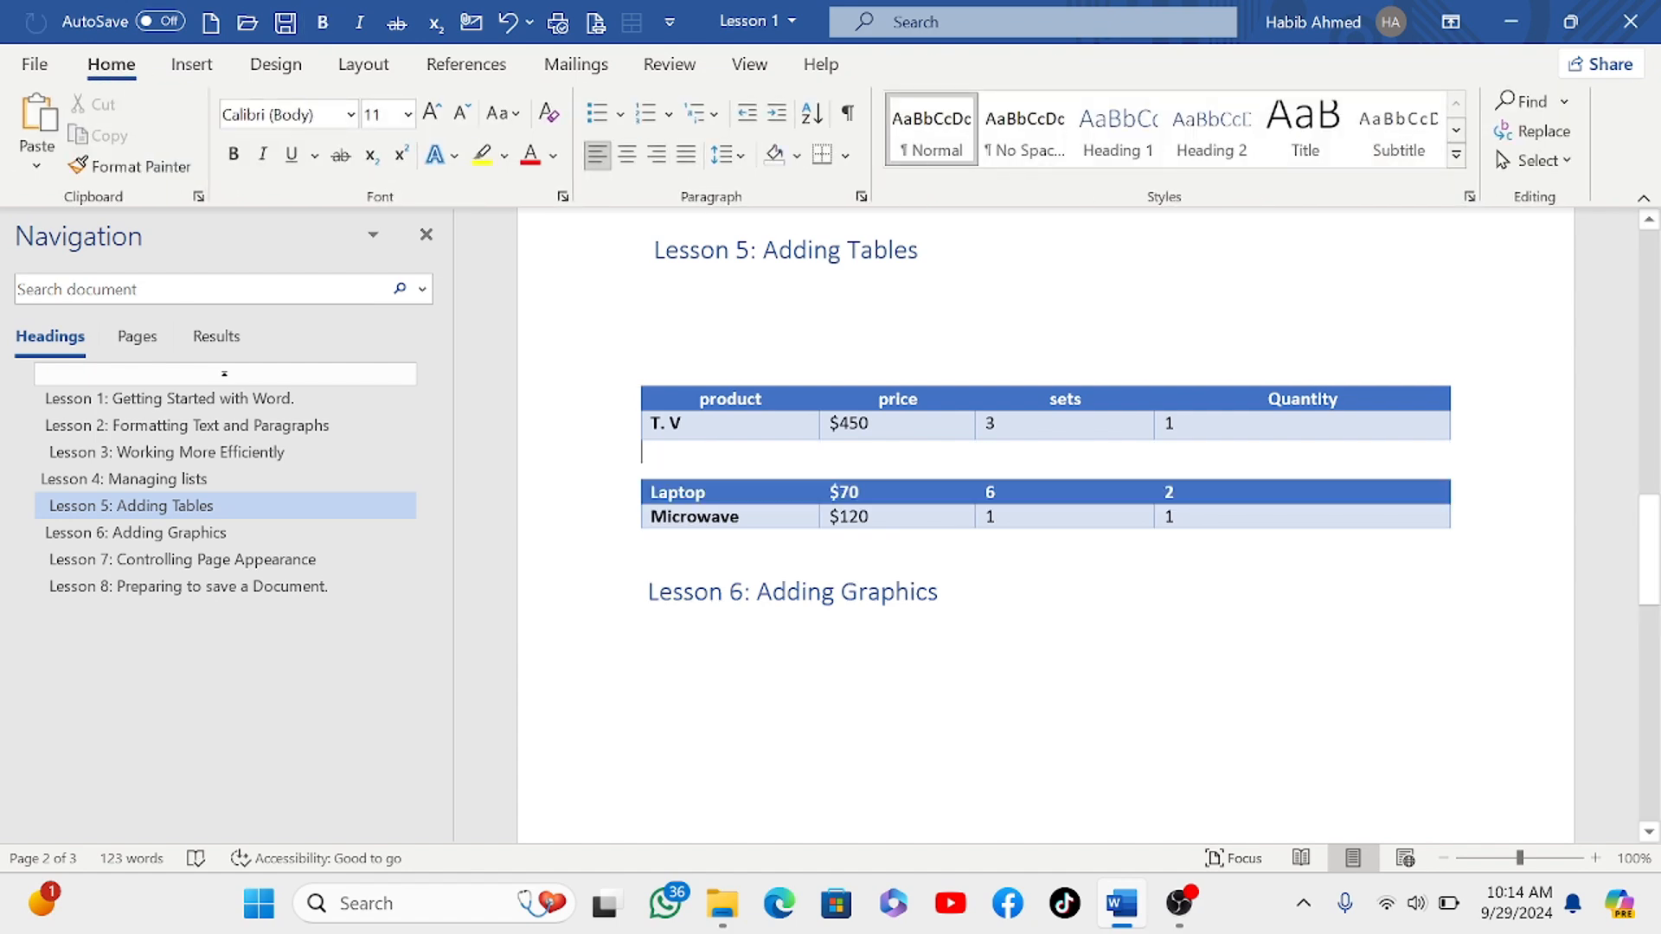
pyautogui.click(509, 23)
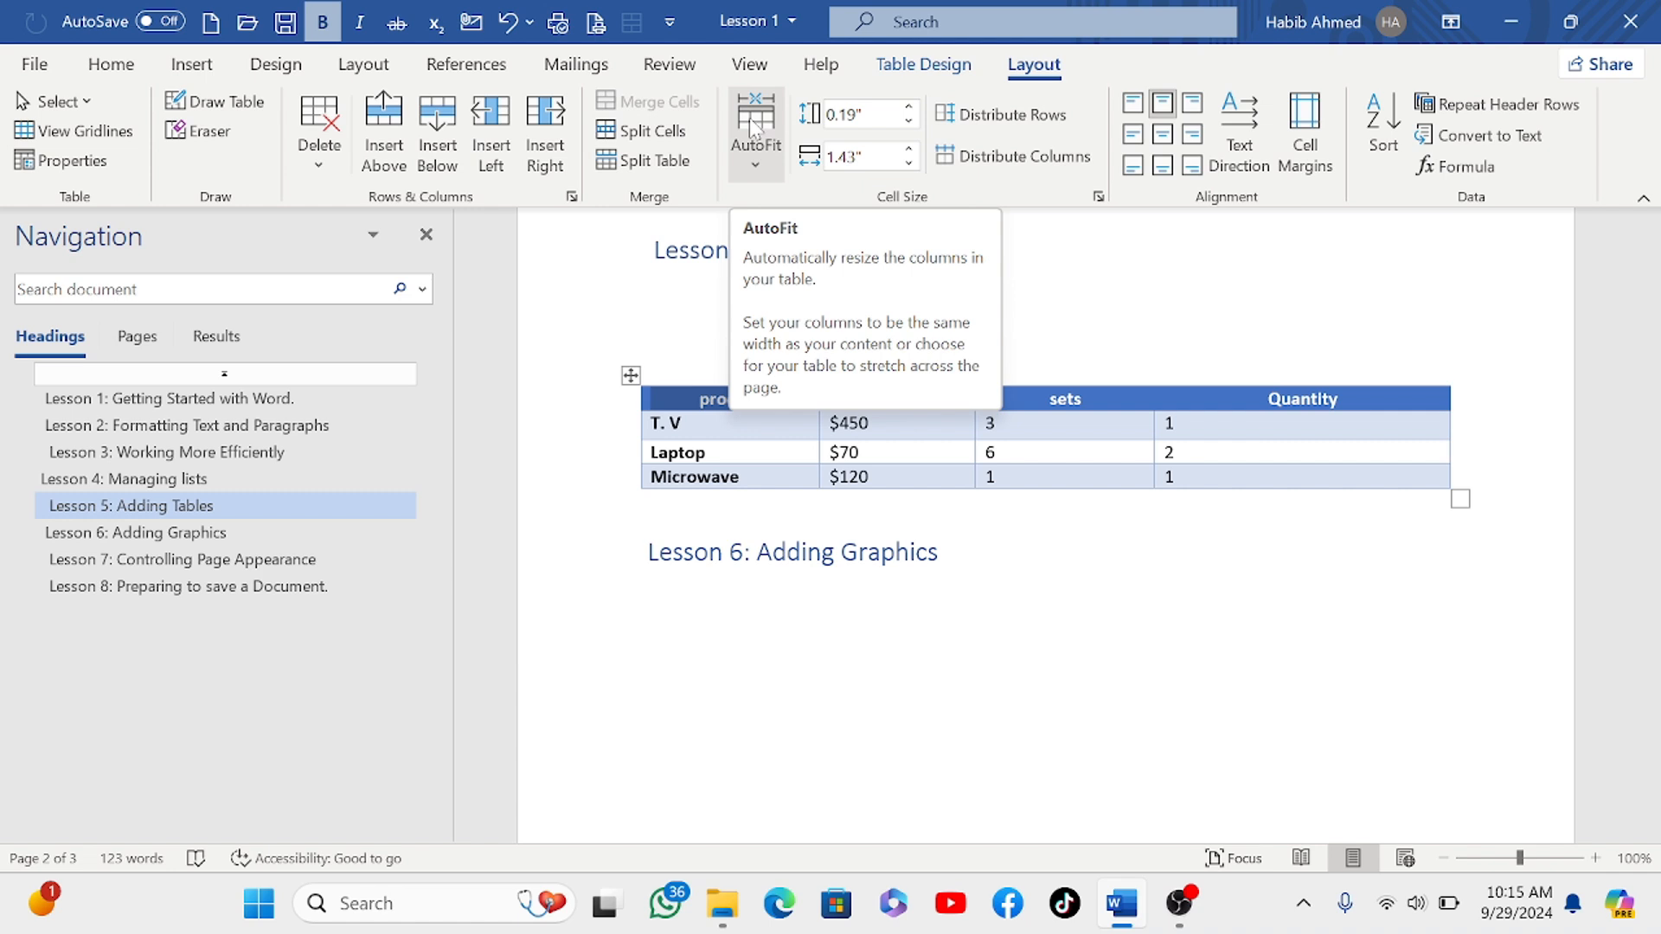
# Step: Undo the merge and split trials on the product header cell and place the cursor below the Lesson 6 heading
pyautogui.click(510, 24)
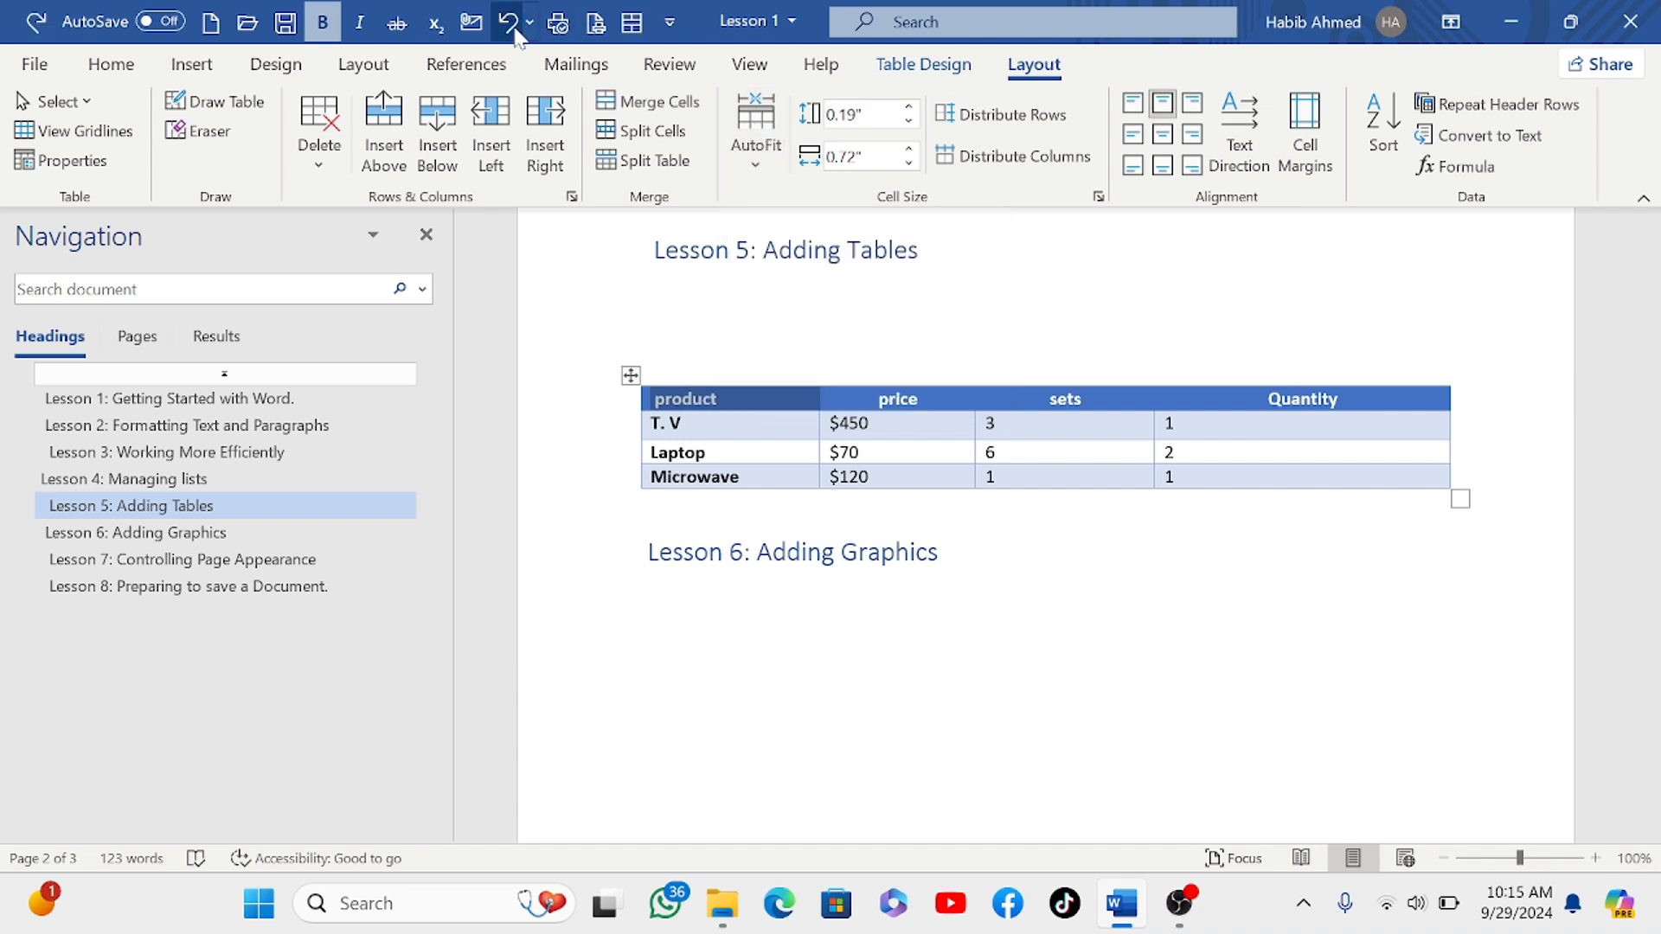
pyautogui.click(510, 23)
pyautogui.click(642, 621)
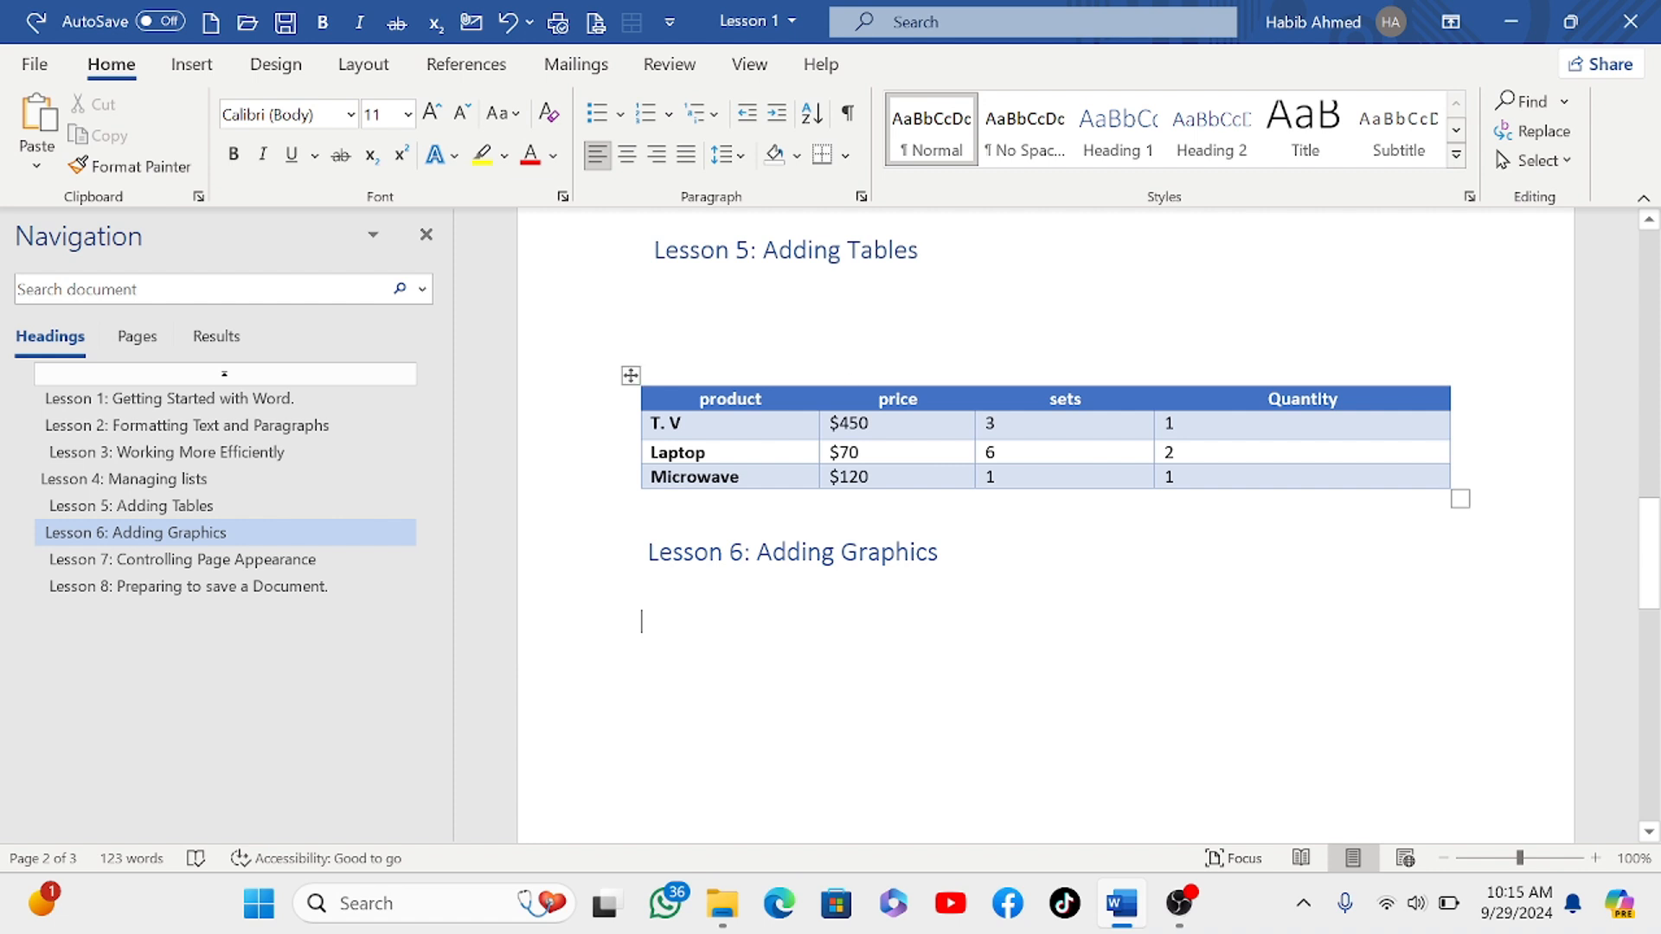
# Step: Copy the whole product table and paste it with source formatting between the original table and the Lesson 6 heading
pyautogui.click(784, 424)
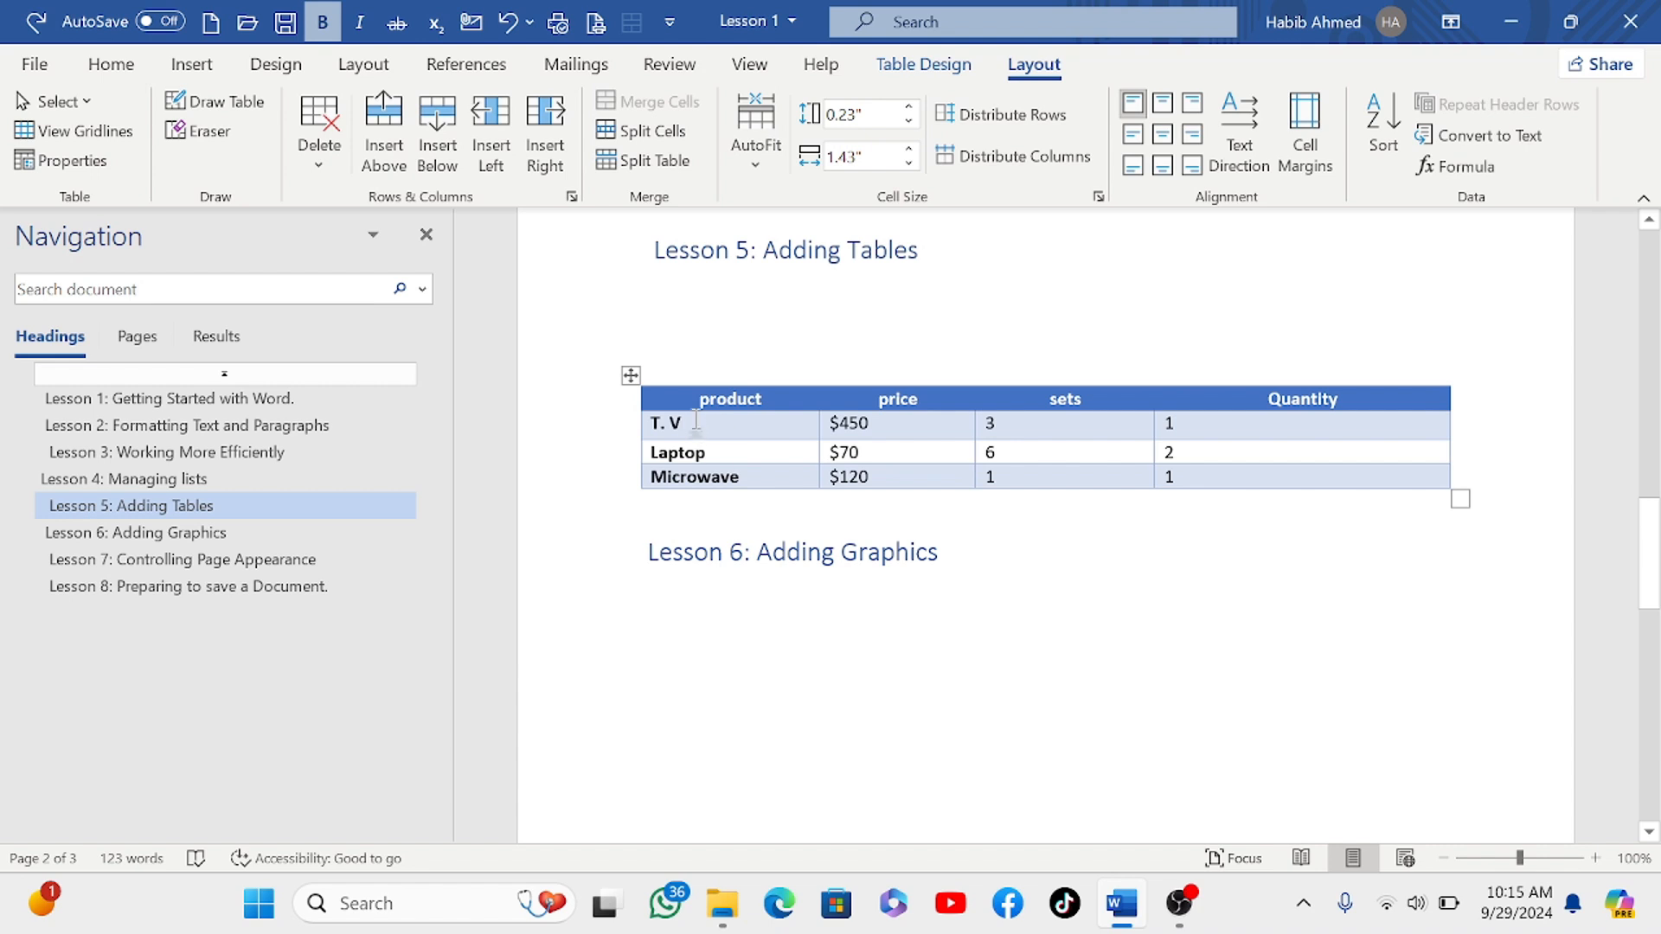
pyautogui.moveTo(692, 399); pyautogui.dragTo(1148, 464)
pyautogui.rightClick(1100, 449)
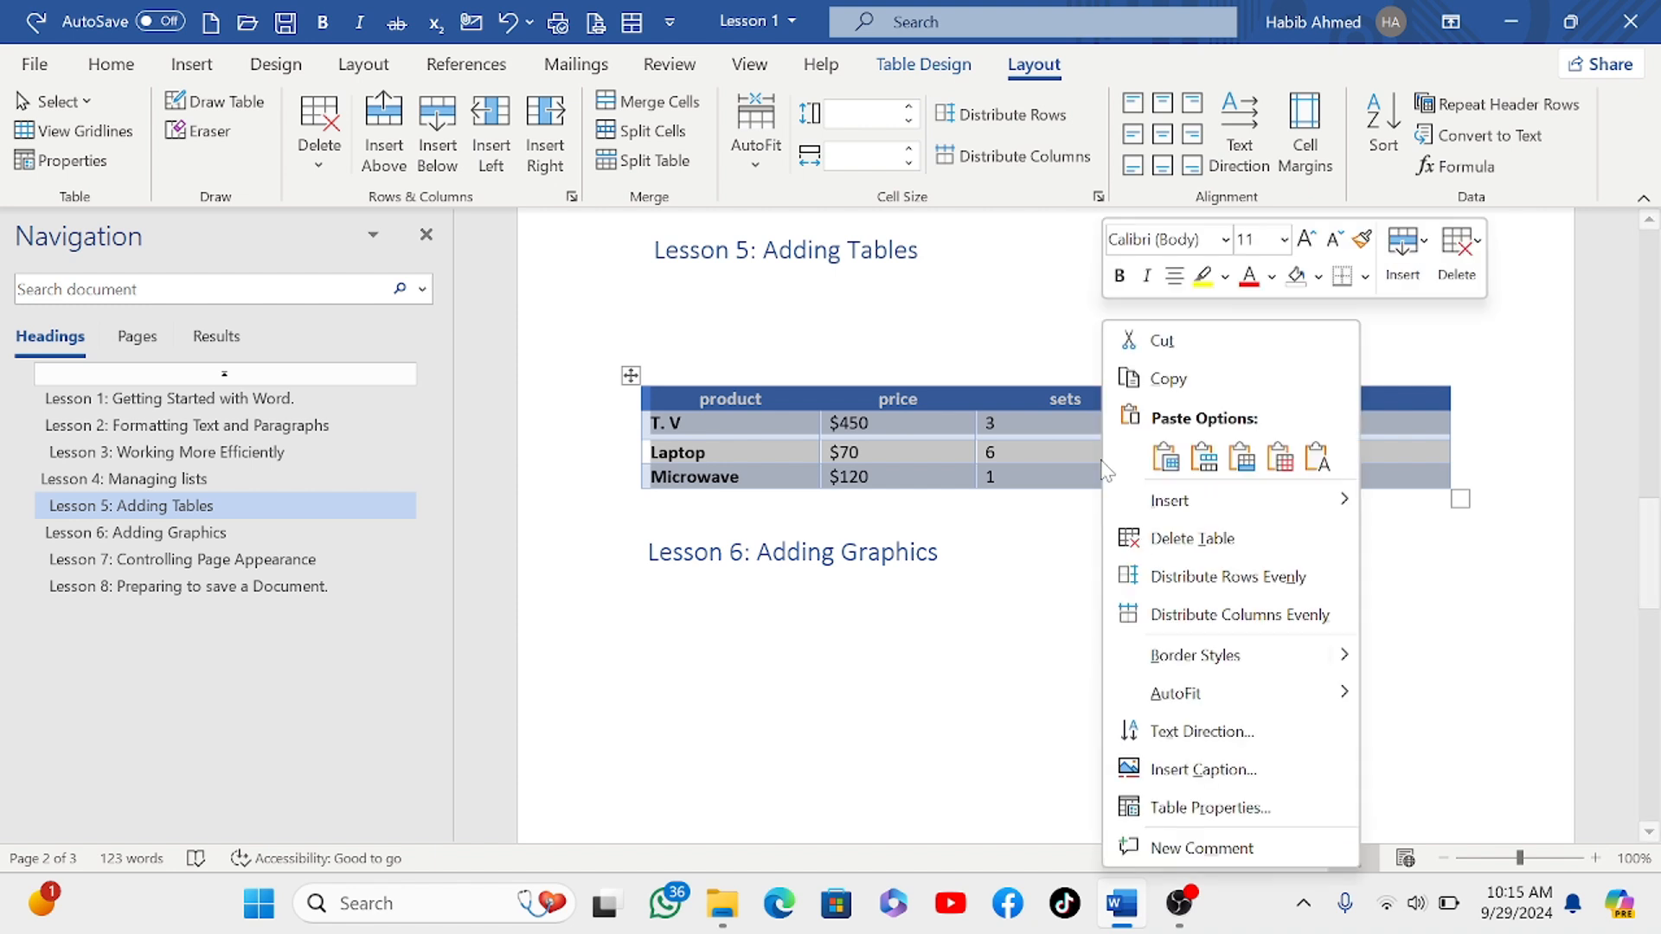
pyautogui.click(1164, 379)
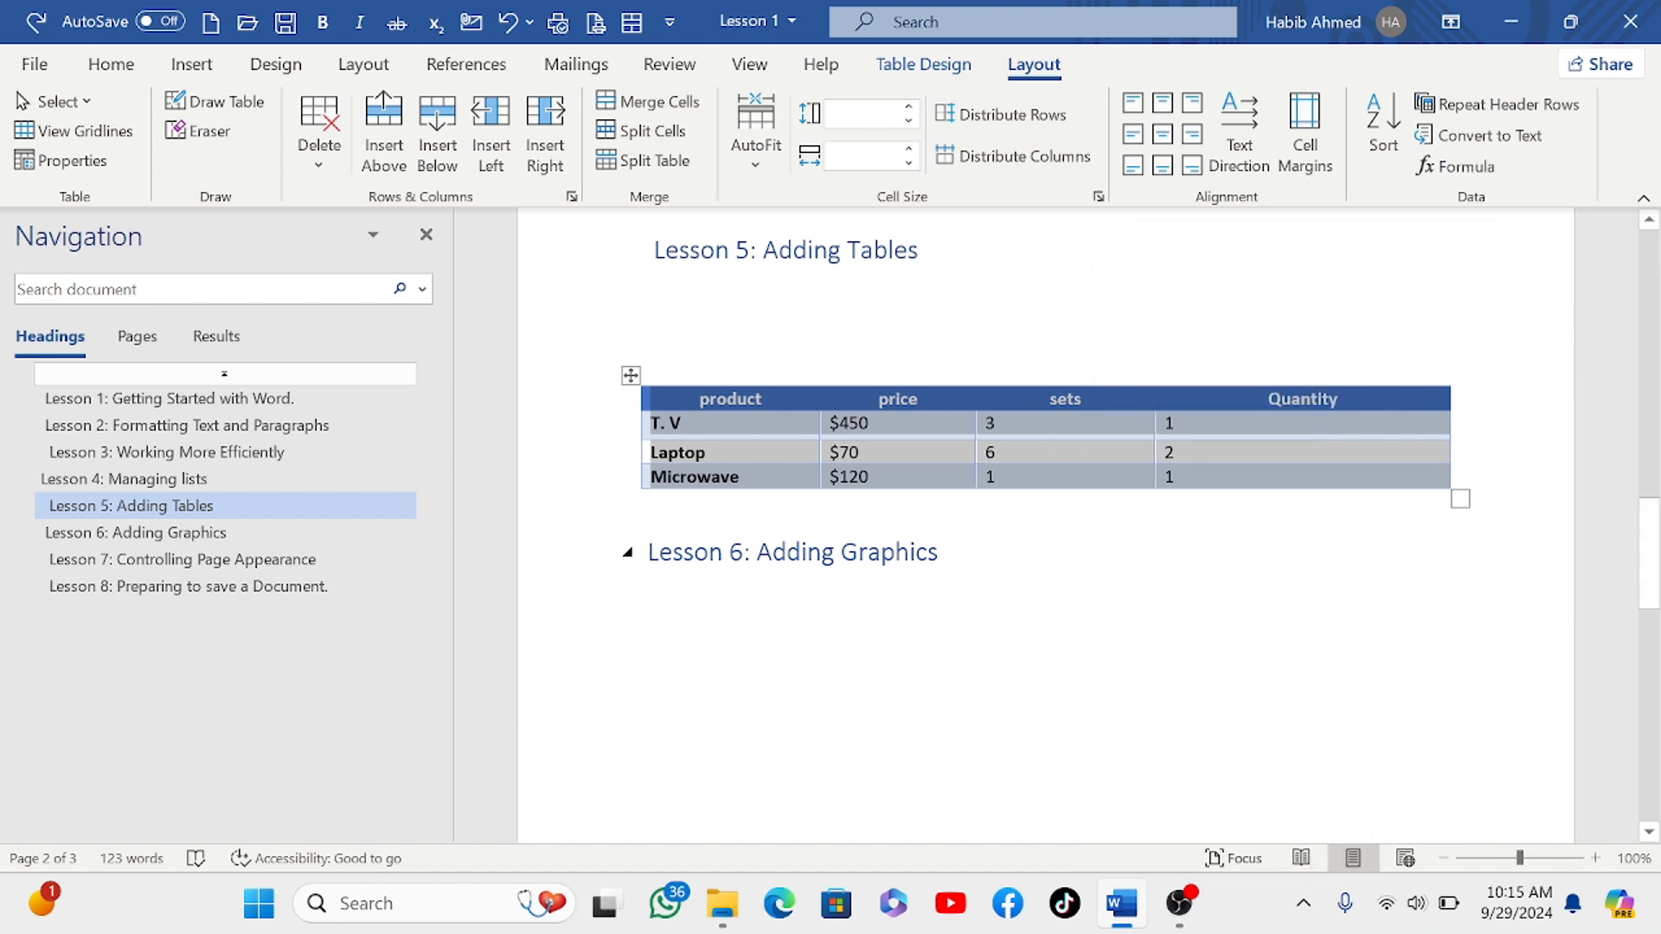
pyautogui.rightClick(684, 516)
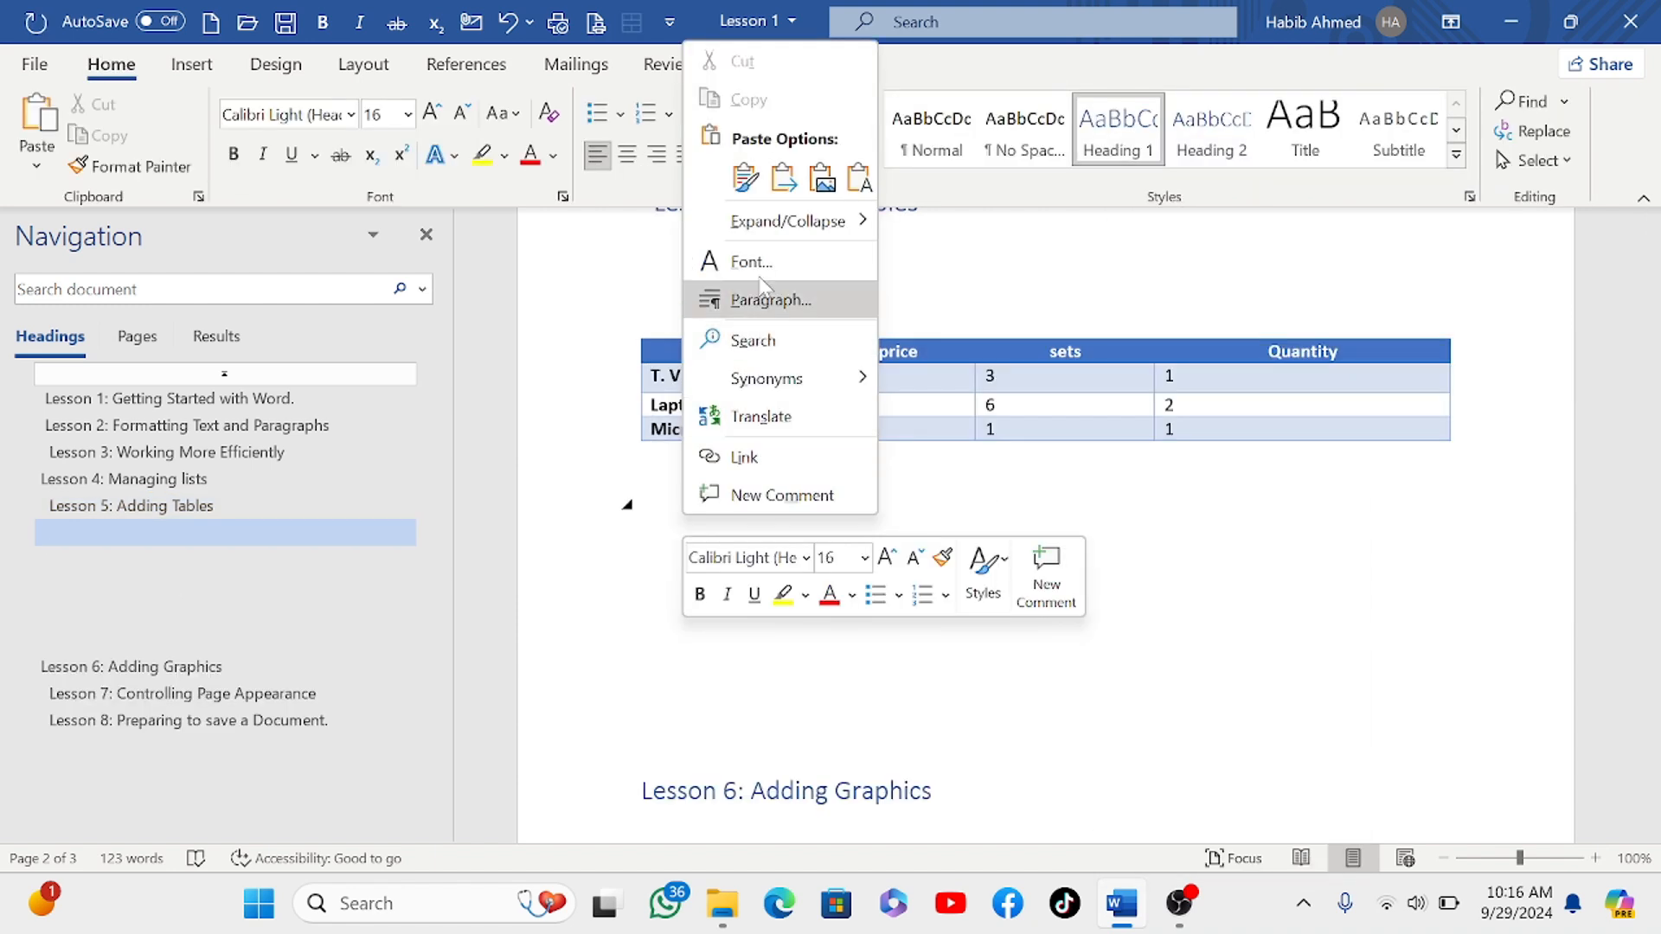
pyautogui.click(746, 179)
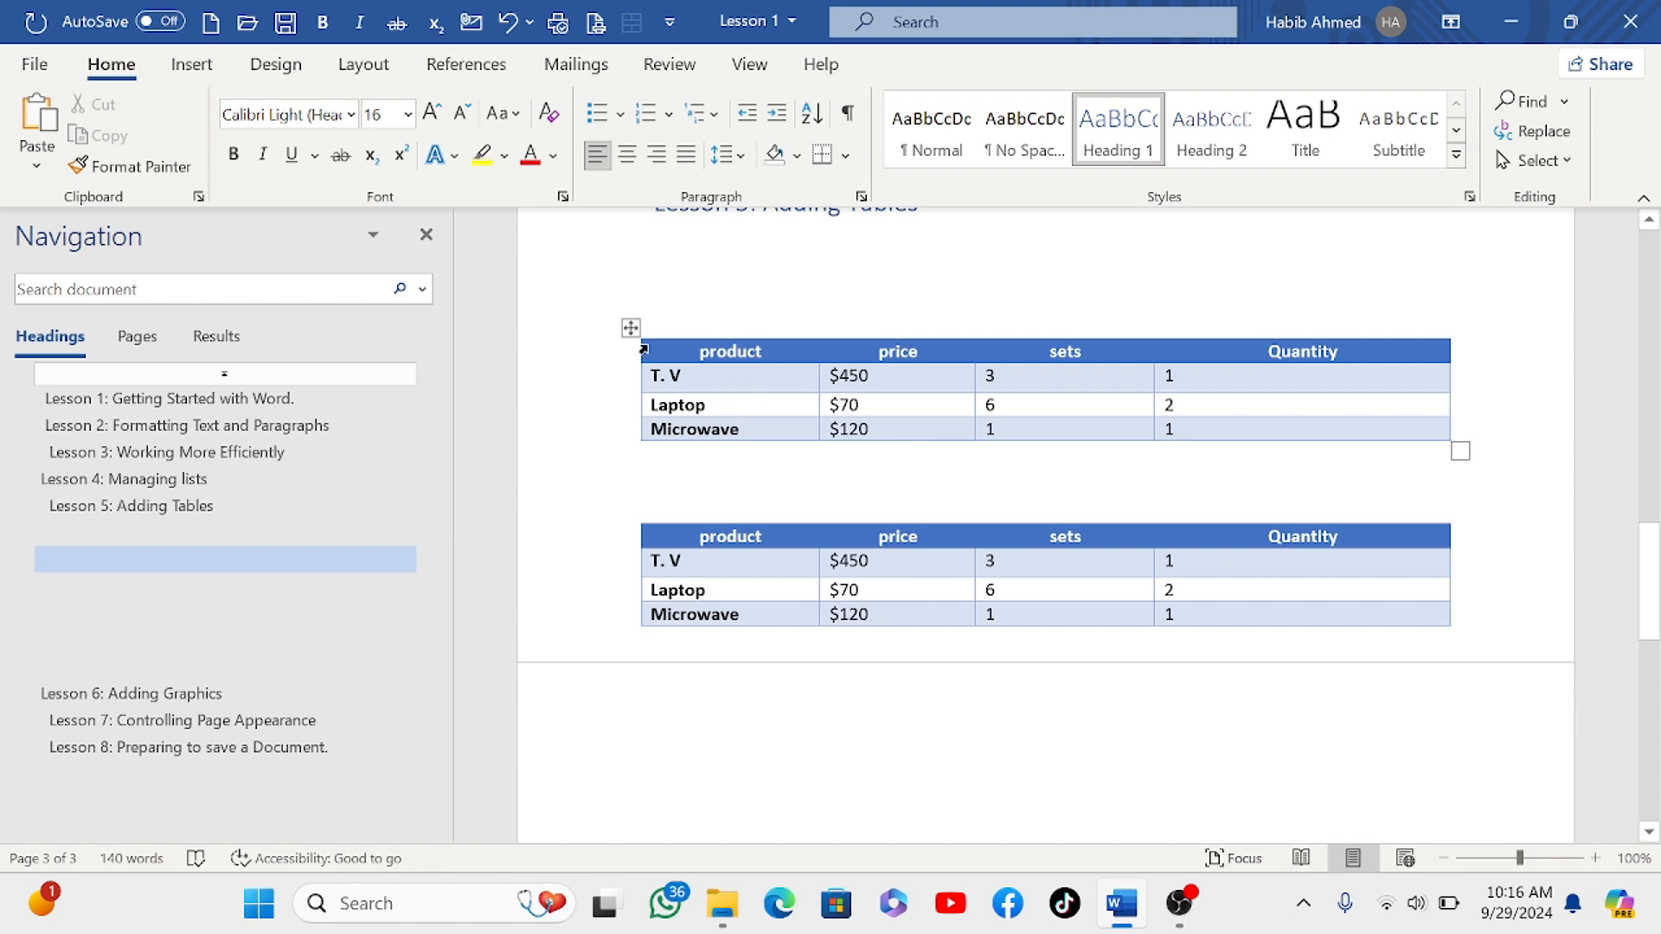
pyautogui.click(644, 350)
pyautogui.click(647, 506)
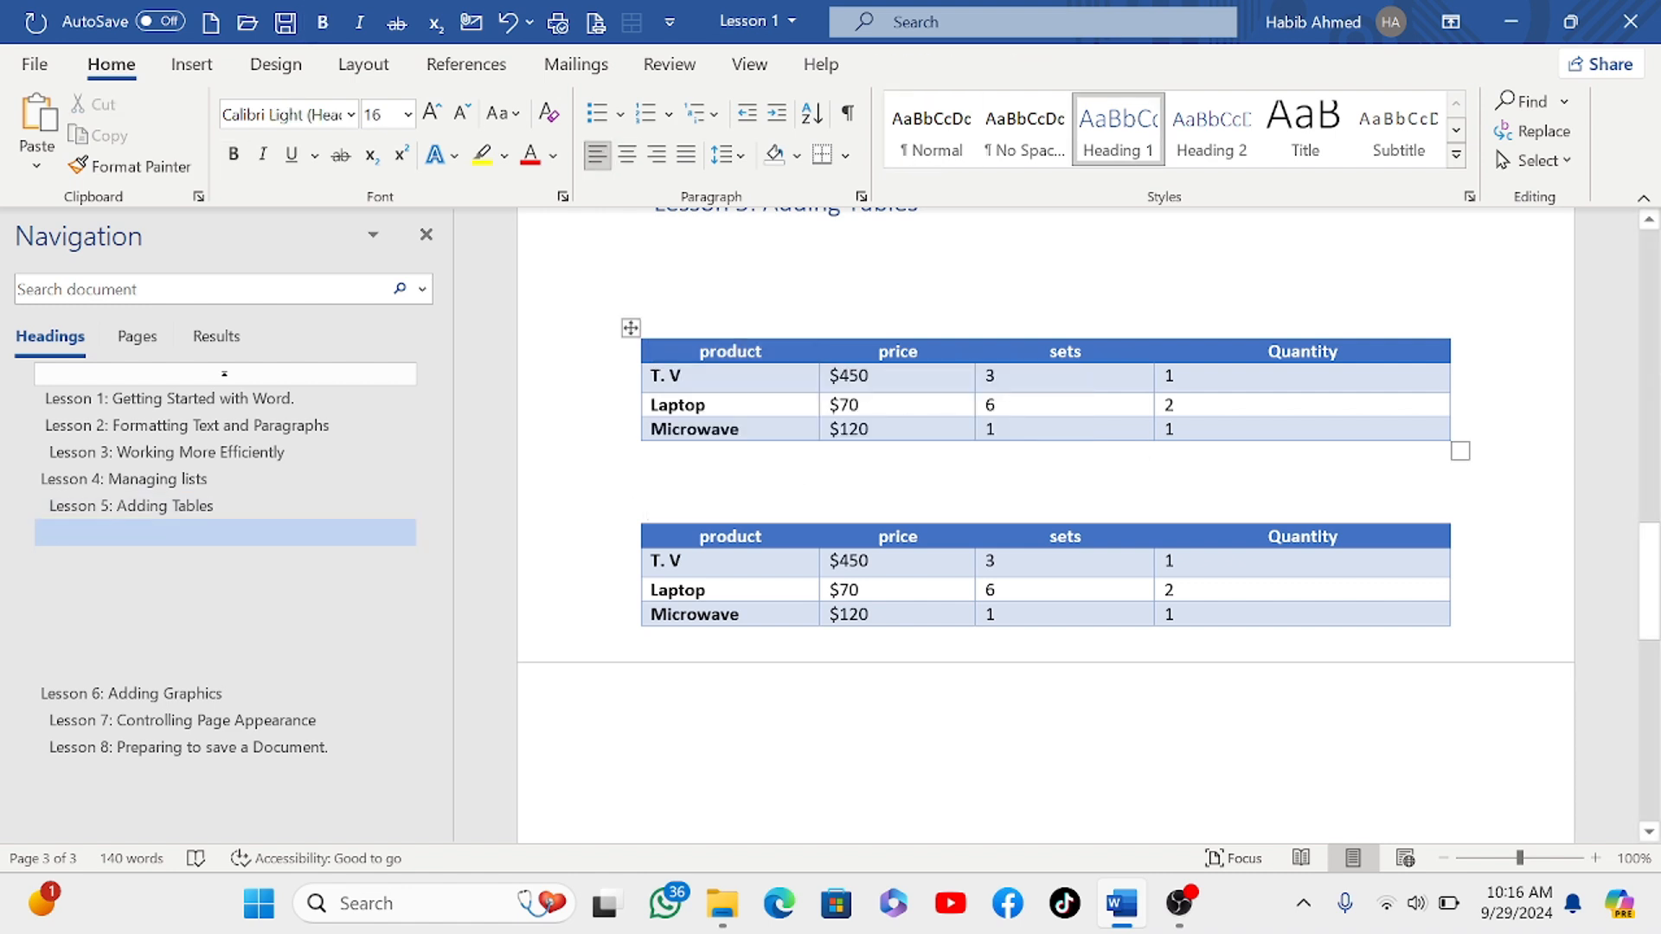
pyautogui.moveTo(661, 350); pyautogui.dragTo(1133, 437)
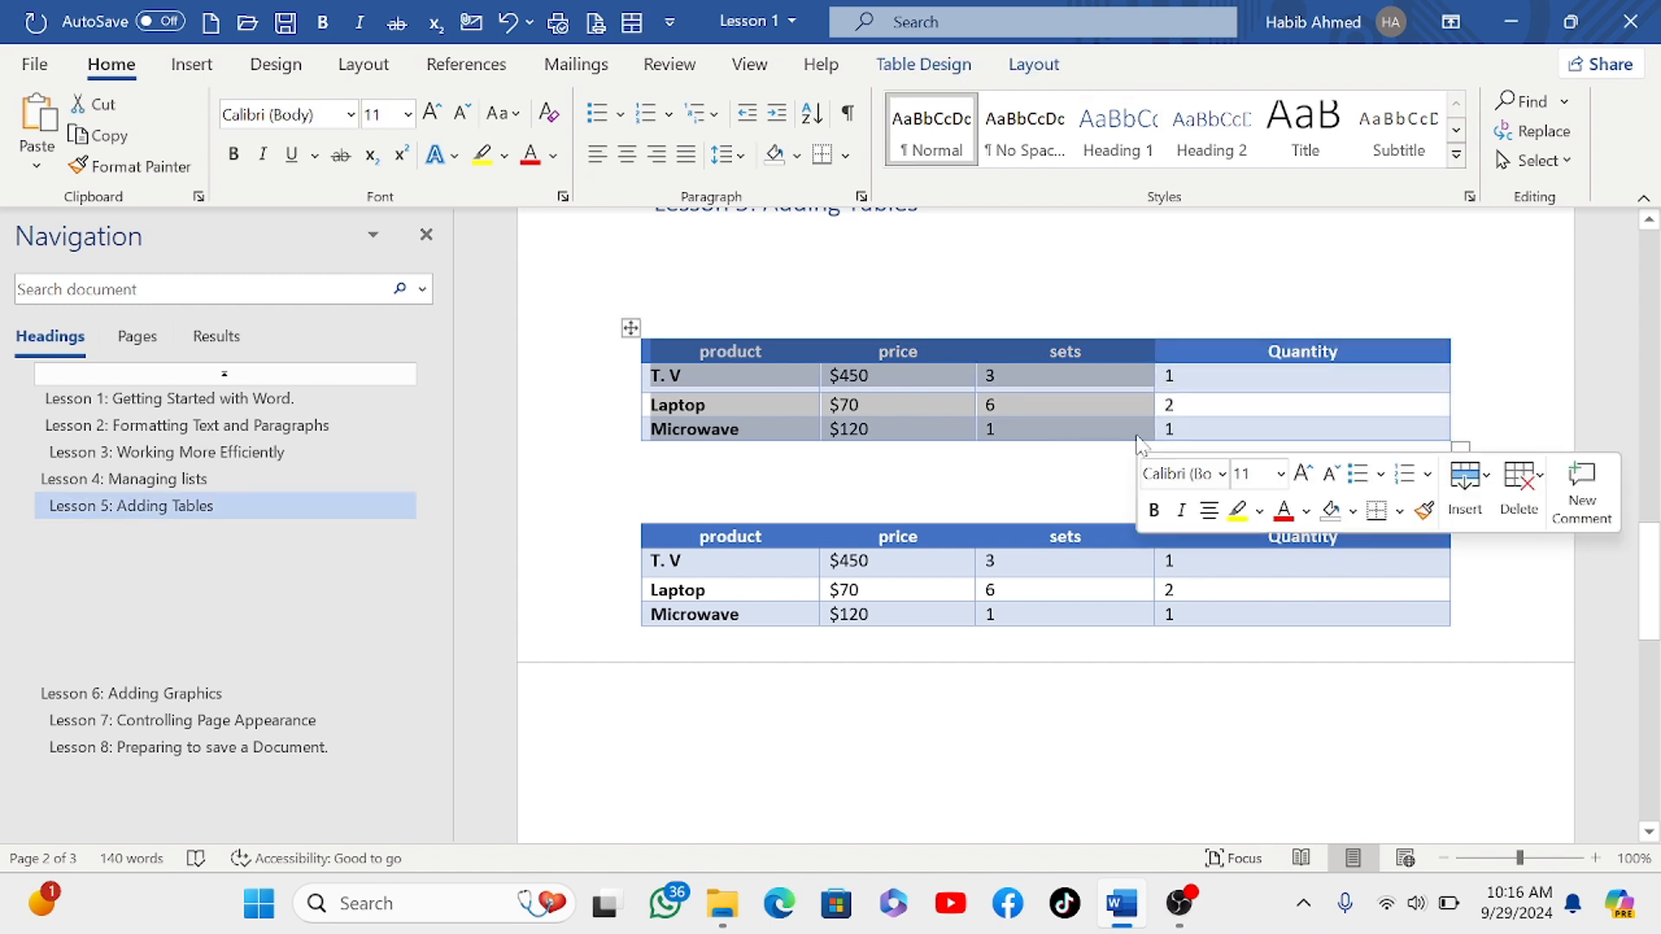
pyautogui.click(647, 501)
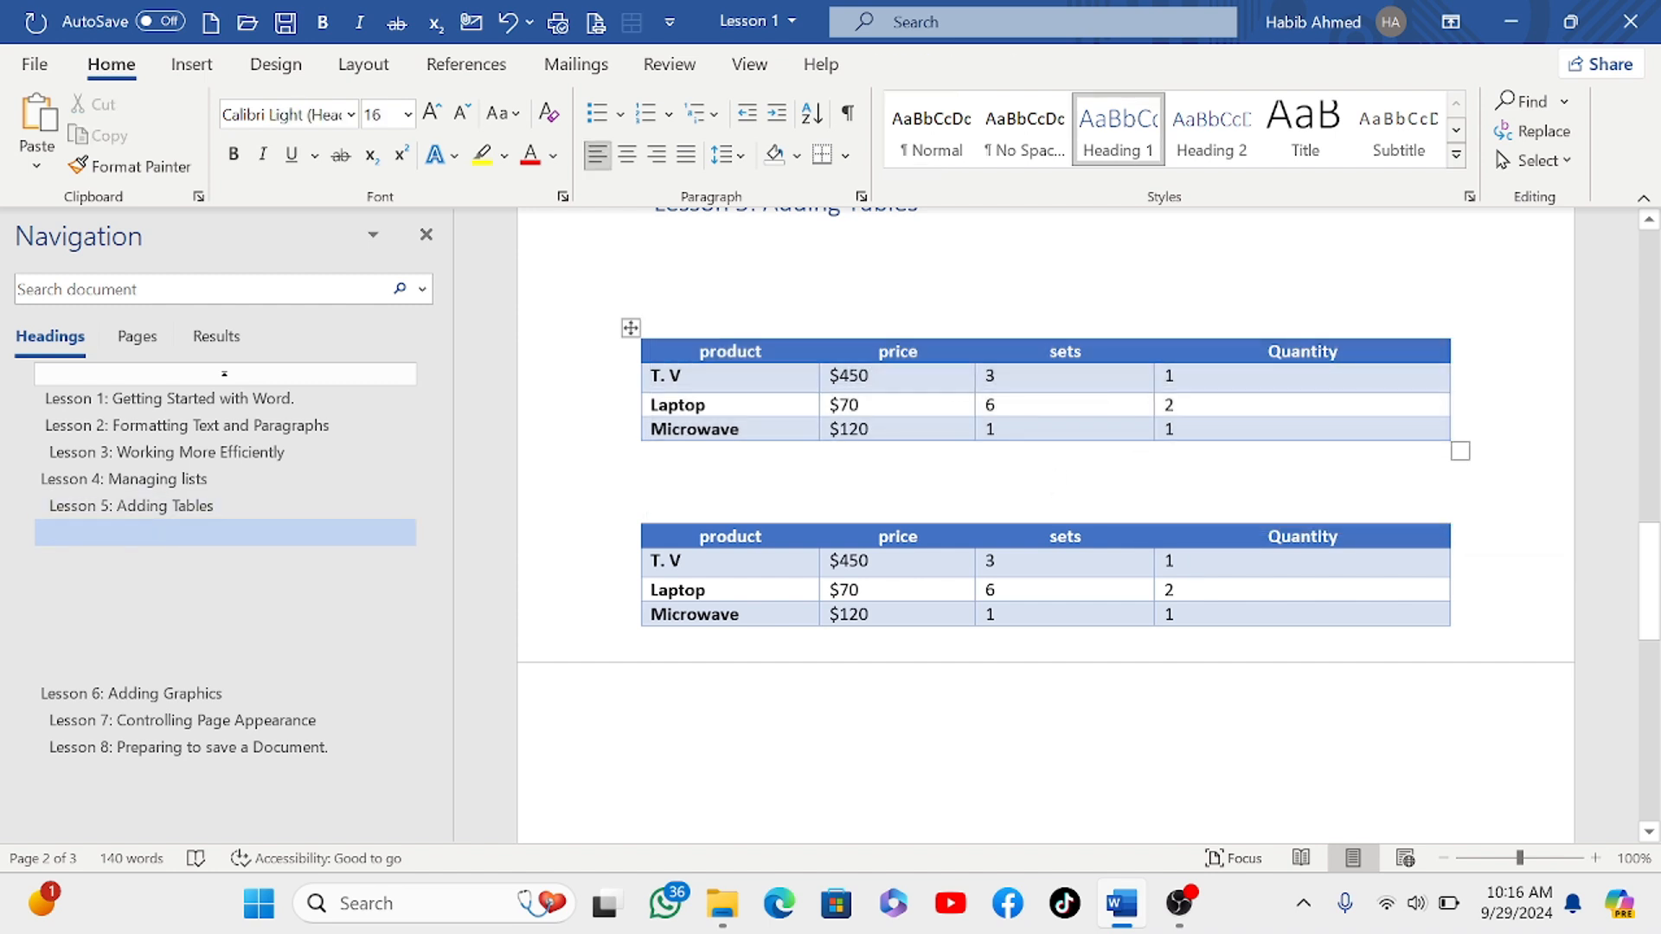
# Step: Convert the original product table under Lesson 5 to text separated with paragraph marks
pyautogui.click(917, 353)
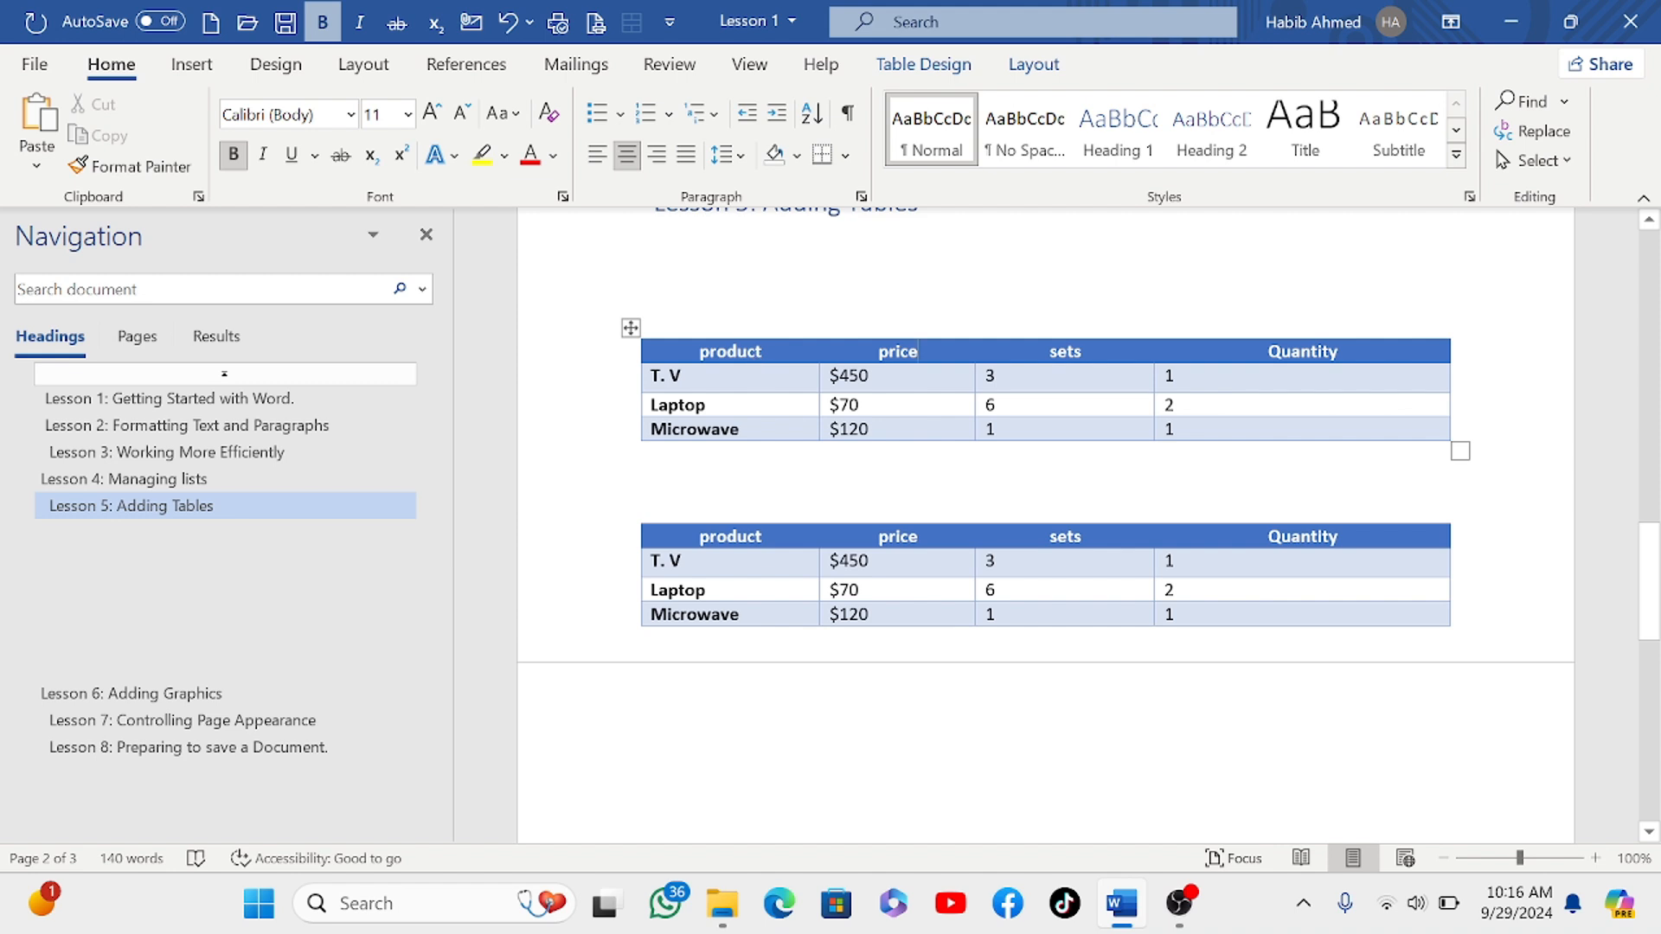
pyautogui.click(1034, 64)
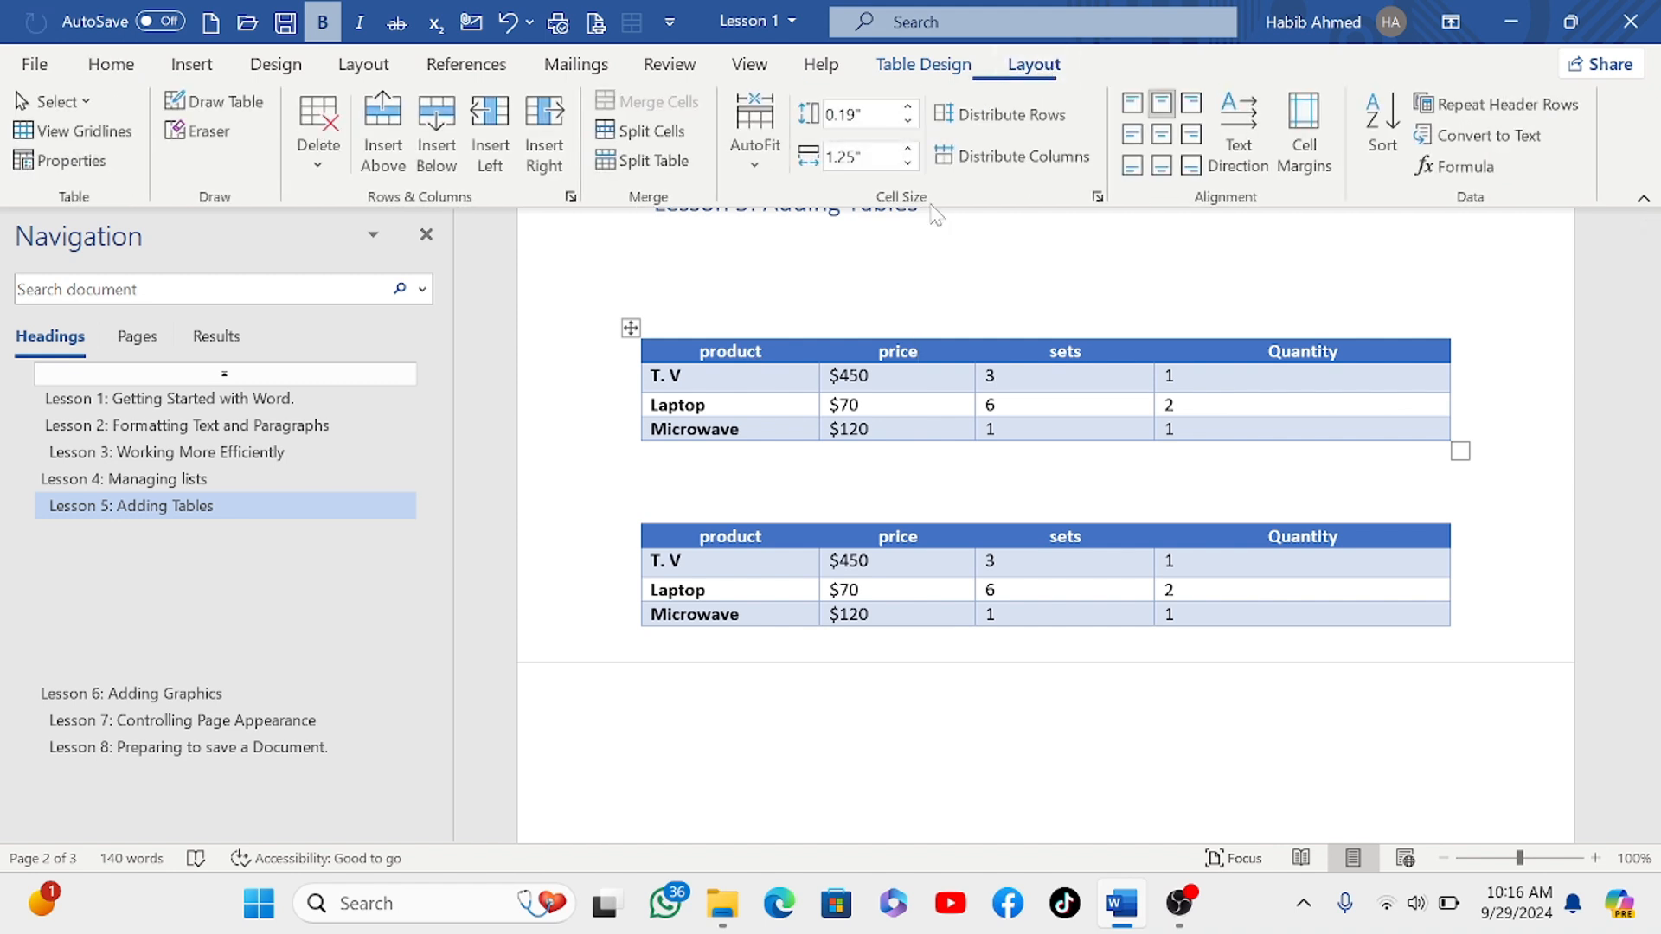
pyautogui.moveTo(692, 352); pyautogui.dragTo(1201, 398)
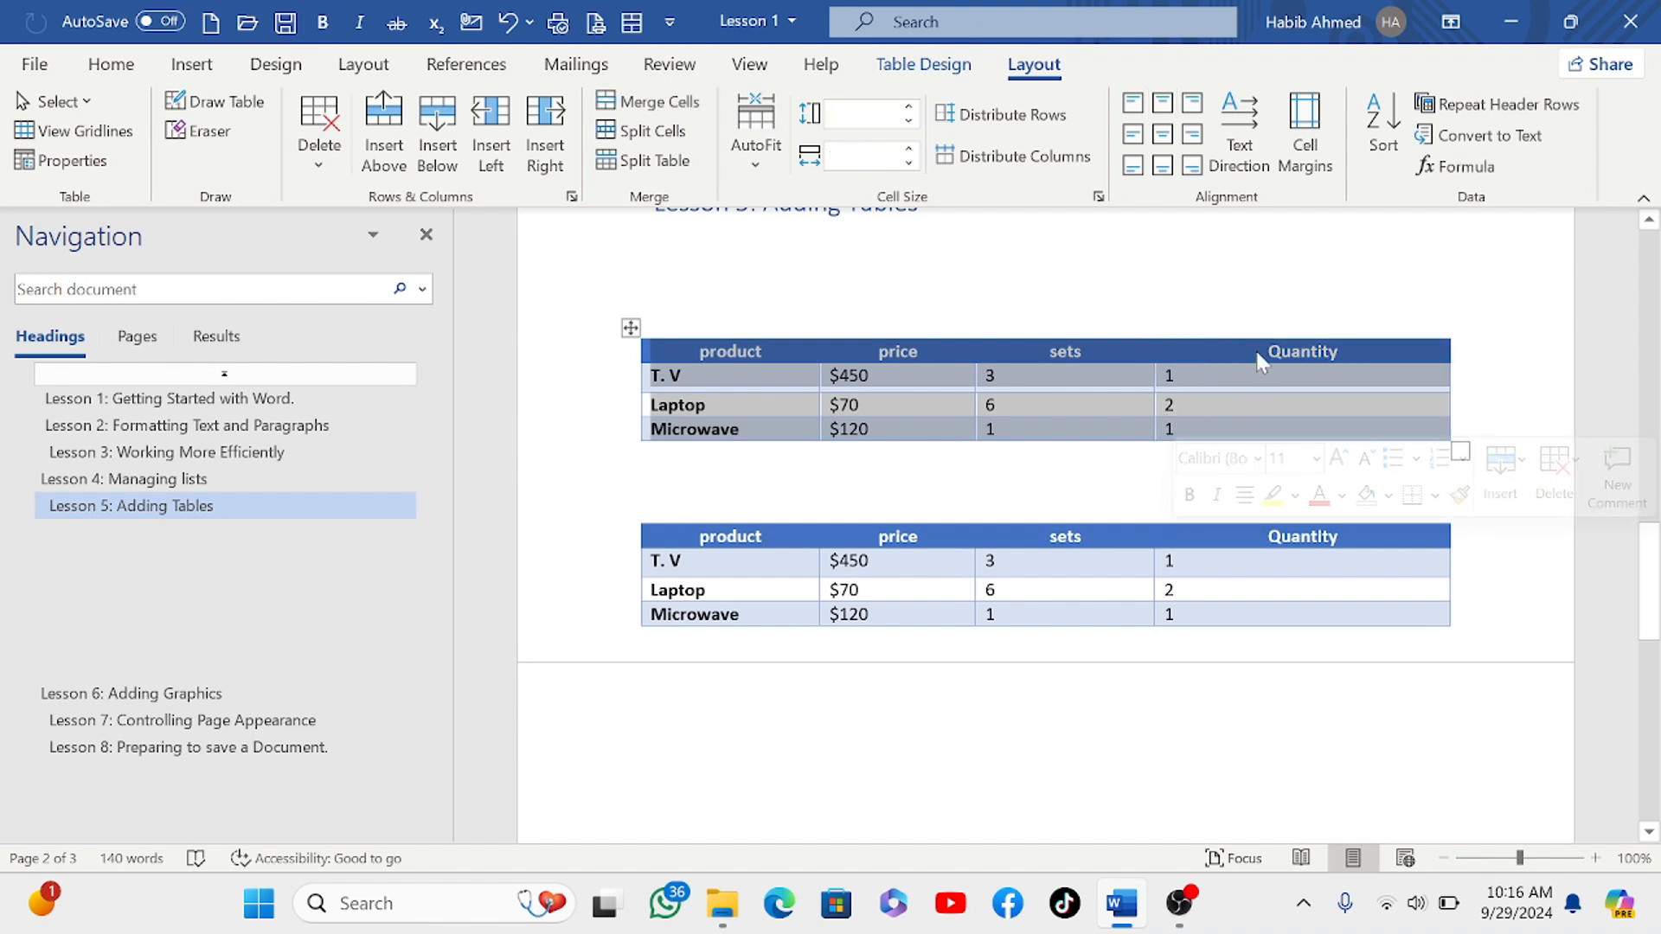
pyautogui.click(1479, 135)
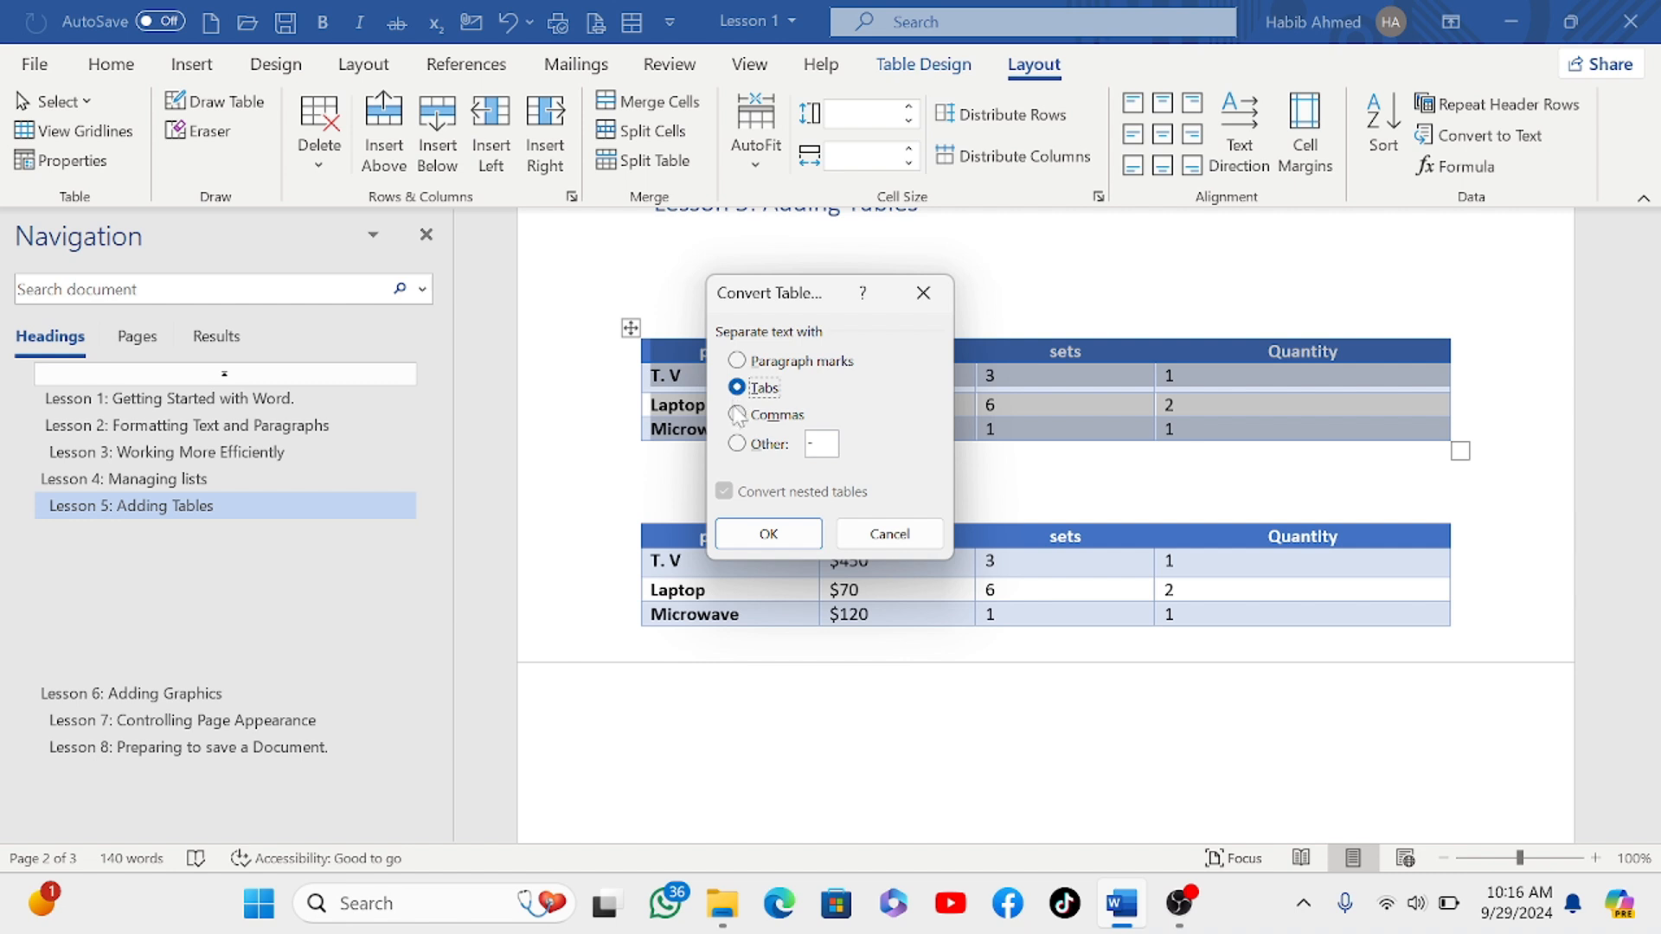
pyautogui.click(738, 362)
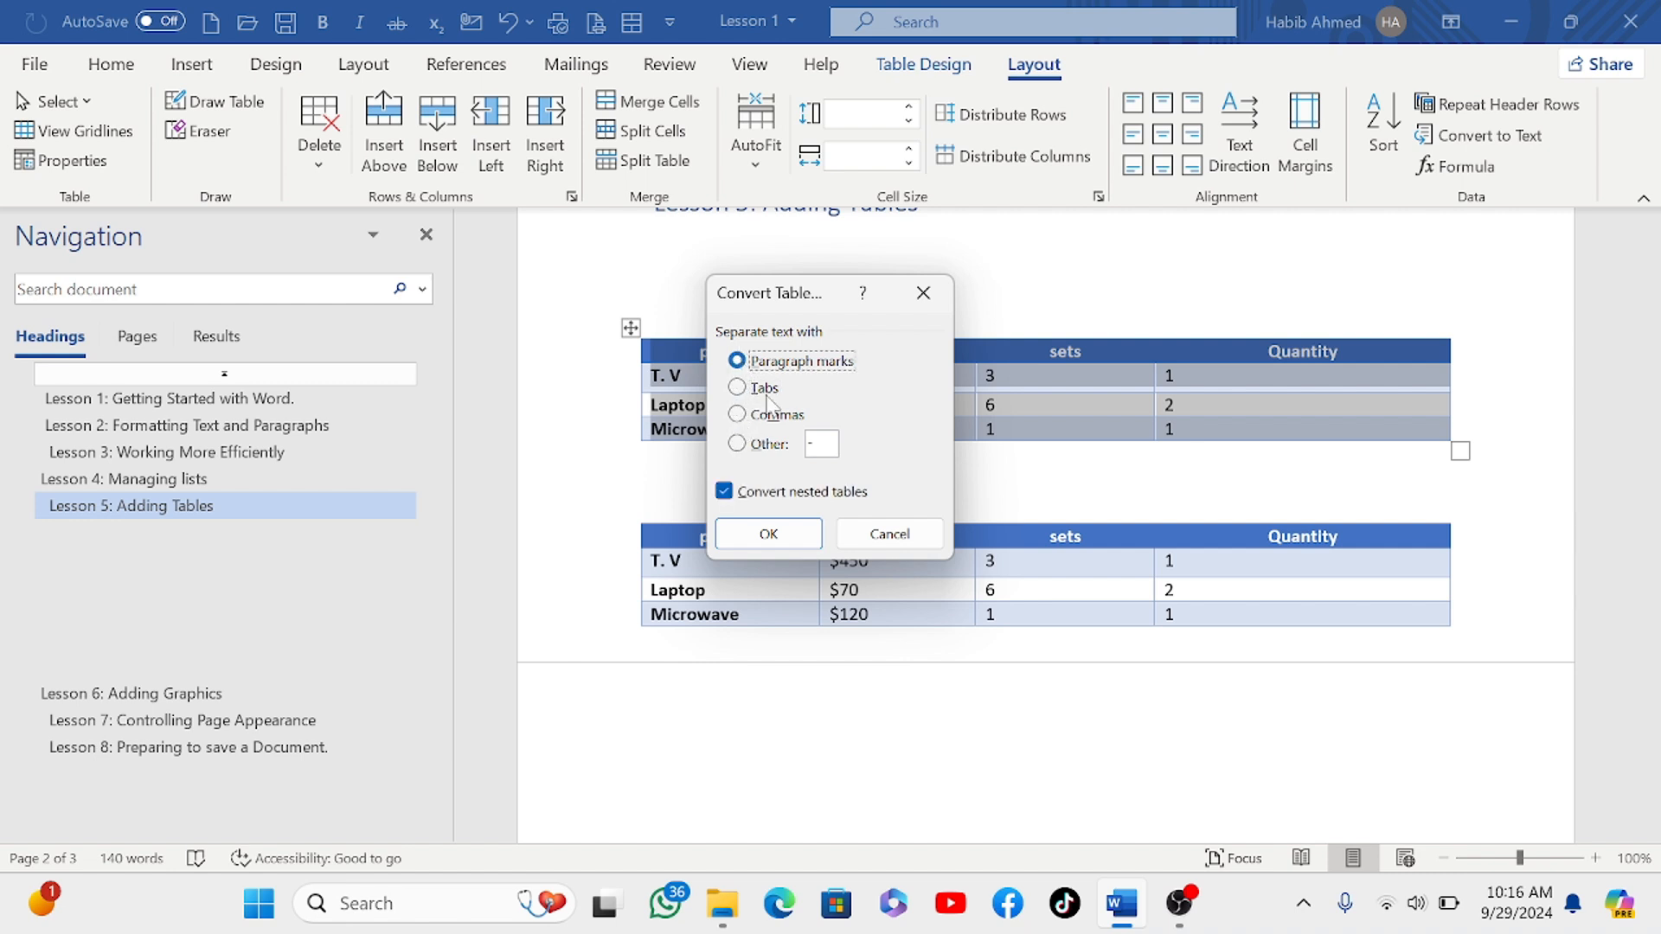
pyautogui.click(769, 533)
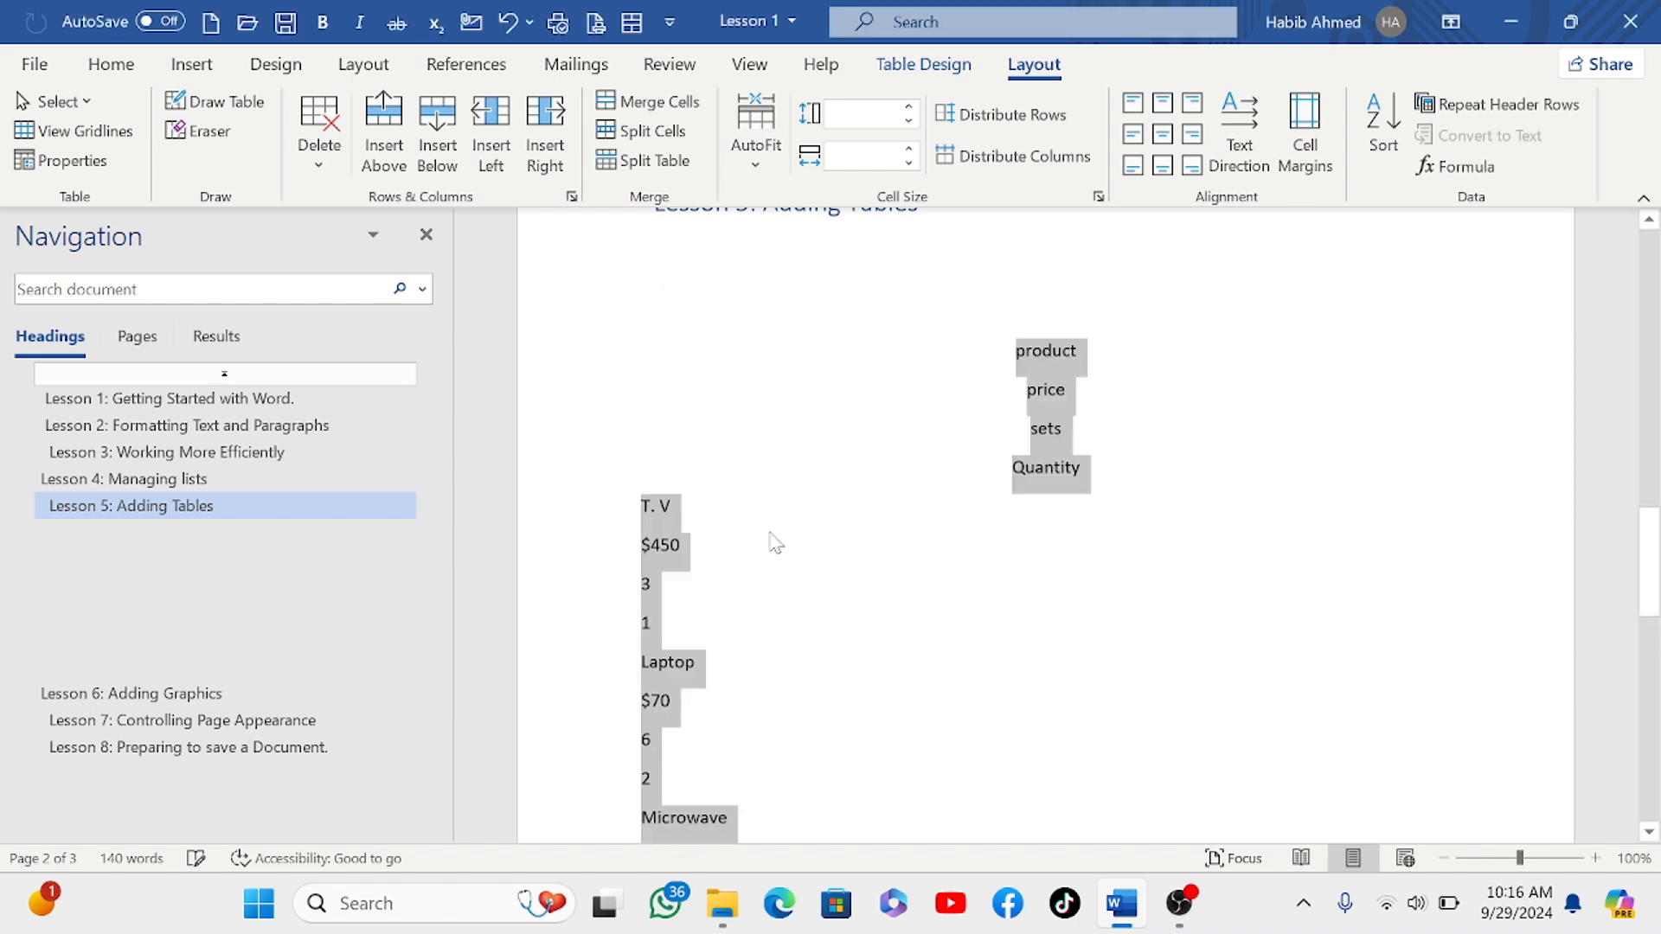
# Step: Examine the converted product text from the header words through the last values and down to the table copy
pyautogui.scroll(-5, 818, 529)
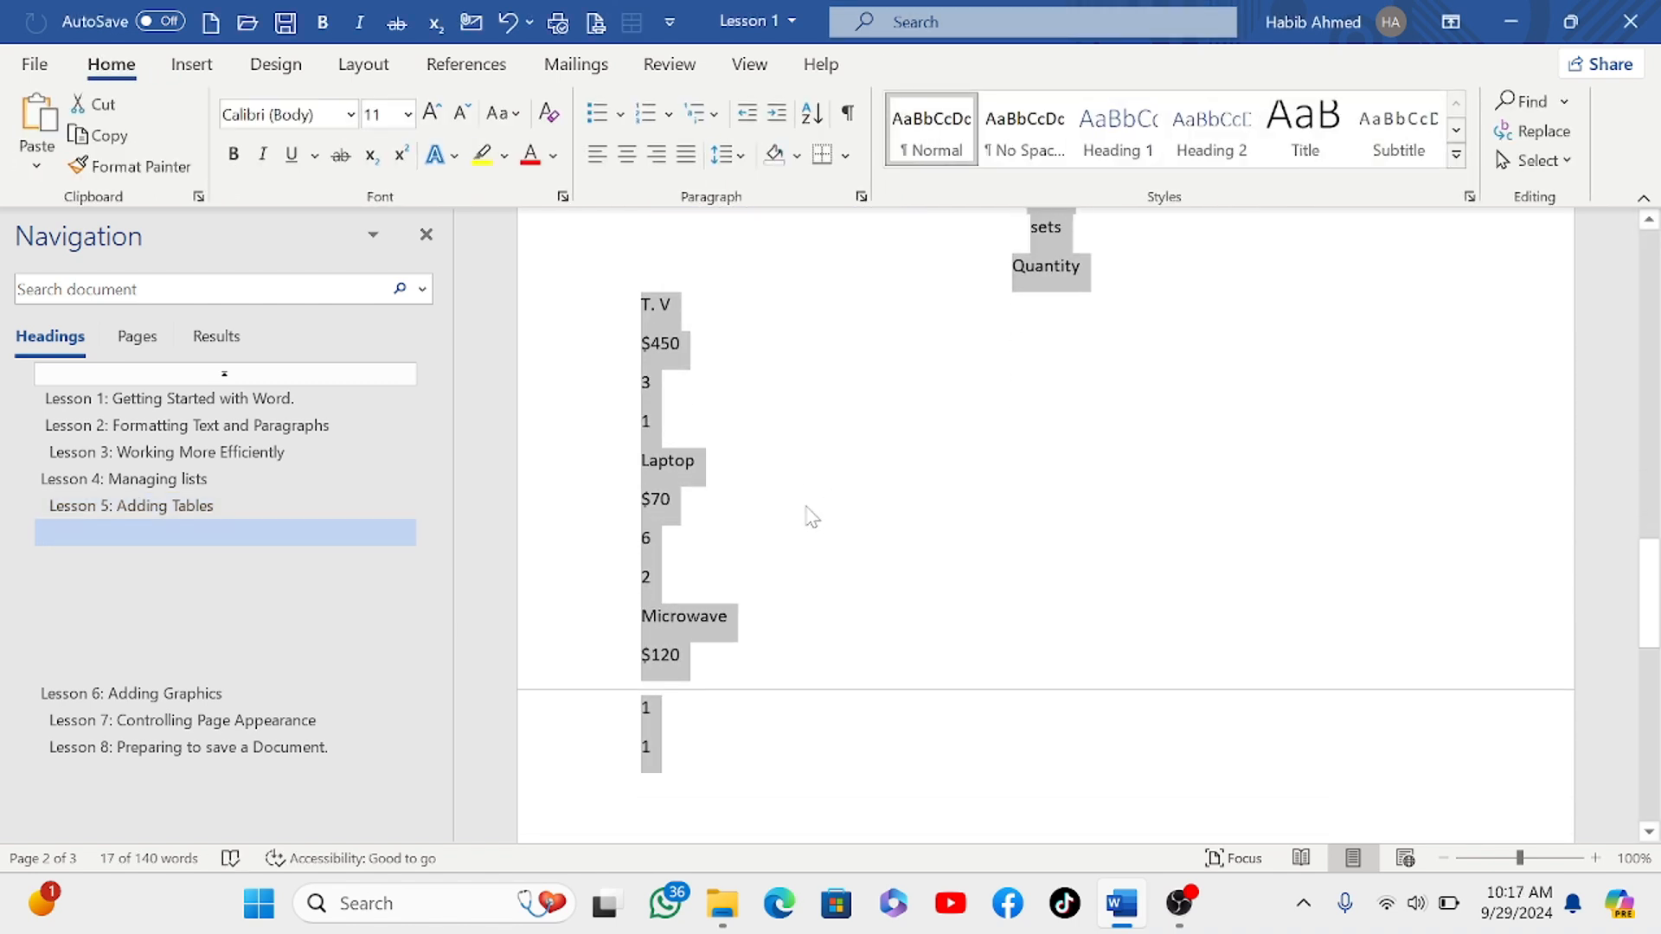
pyautogui.scroll(-2, 820, 502)
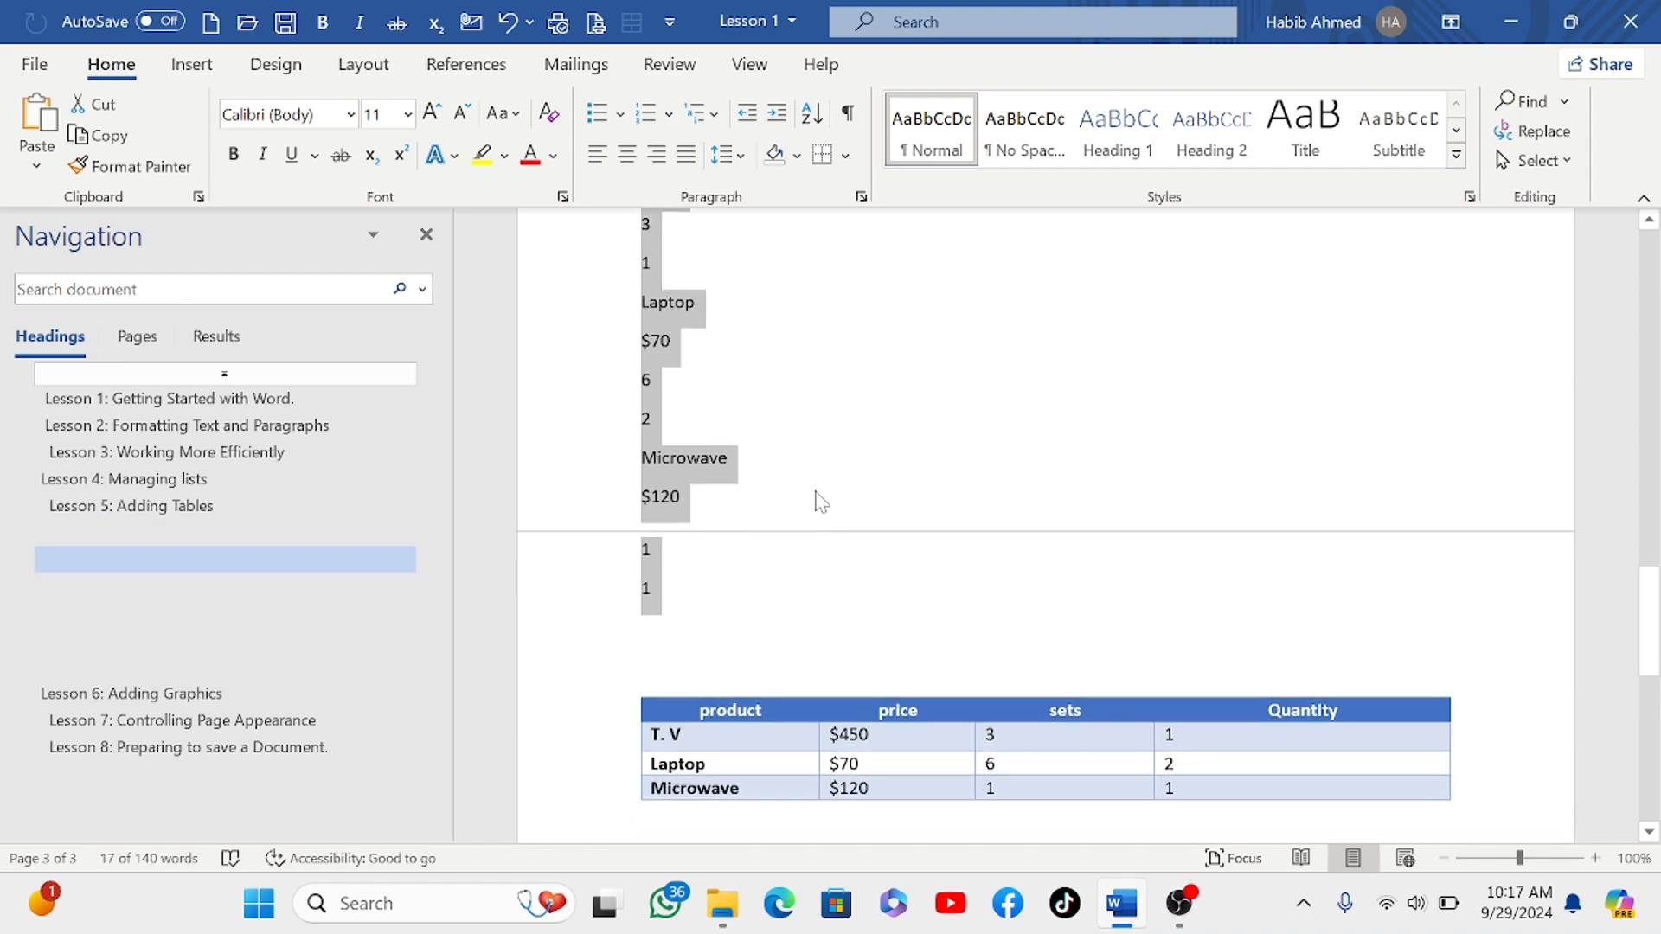
pyautogui.scroll(4, 820, 502)
pyautogui.scroll(3, 817, 493)
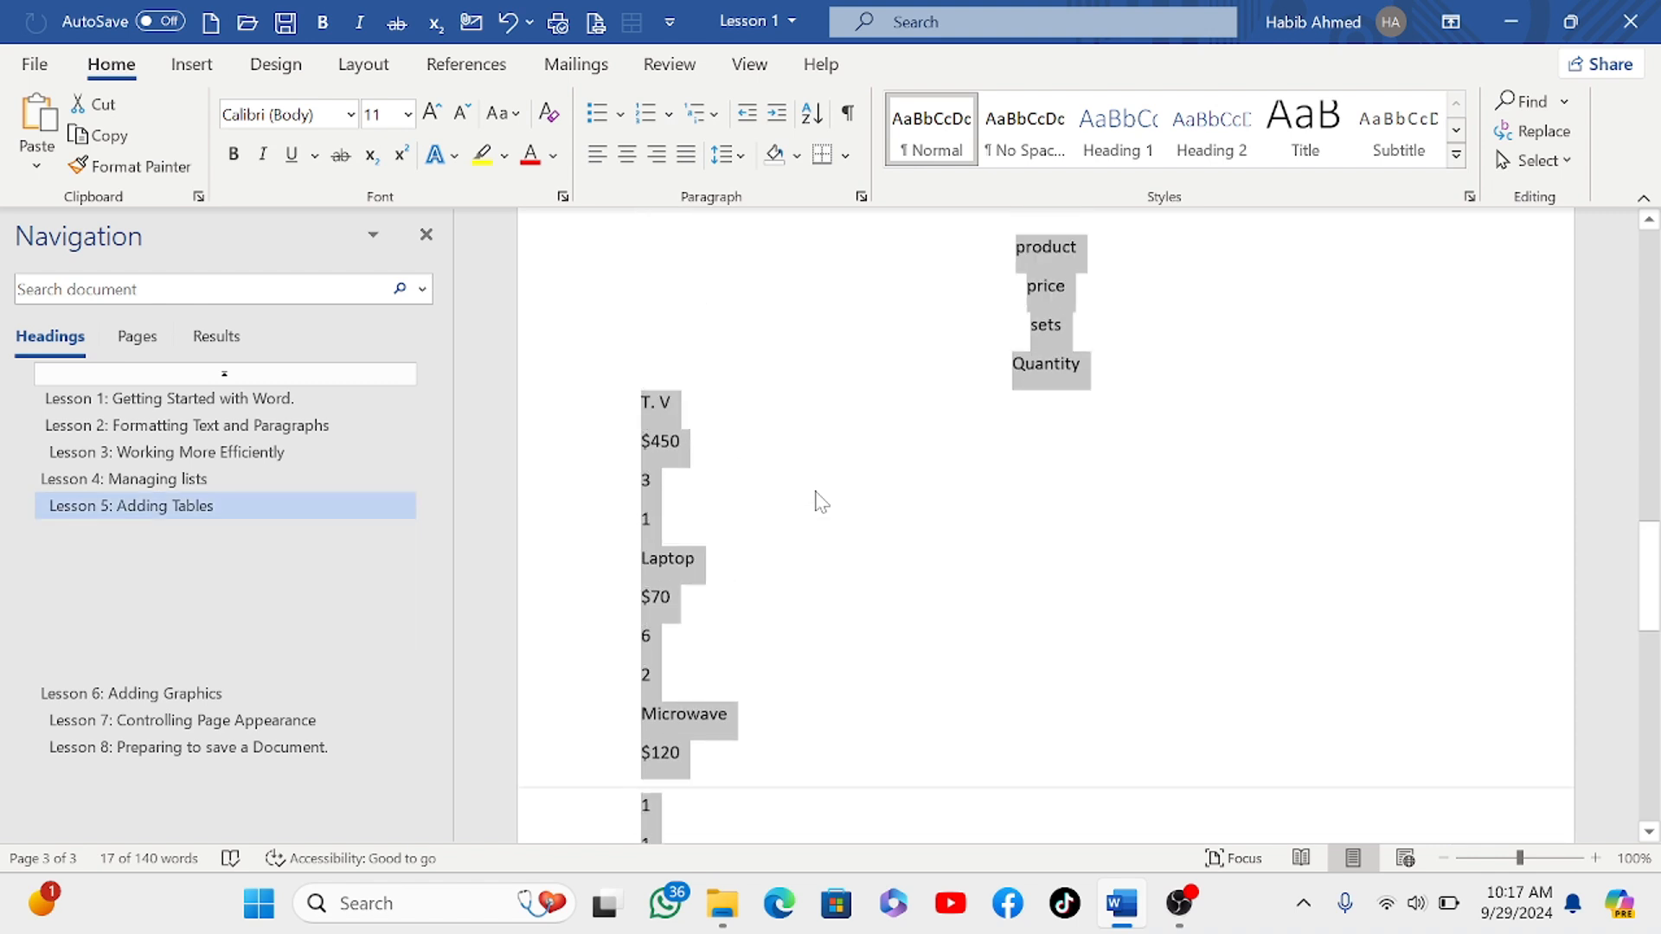
pyautogui.scroll(-5, 817, 493)
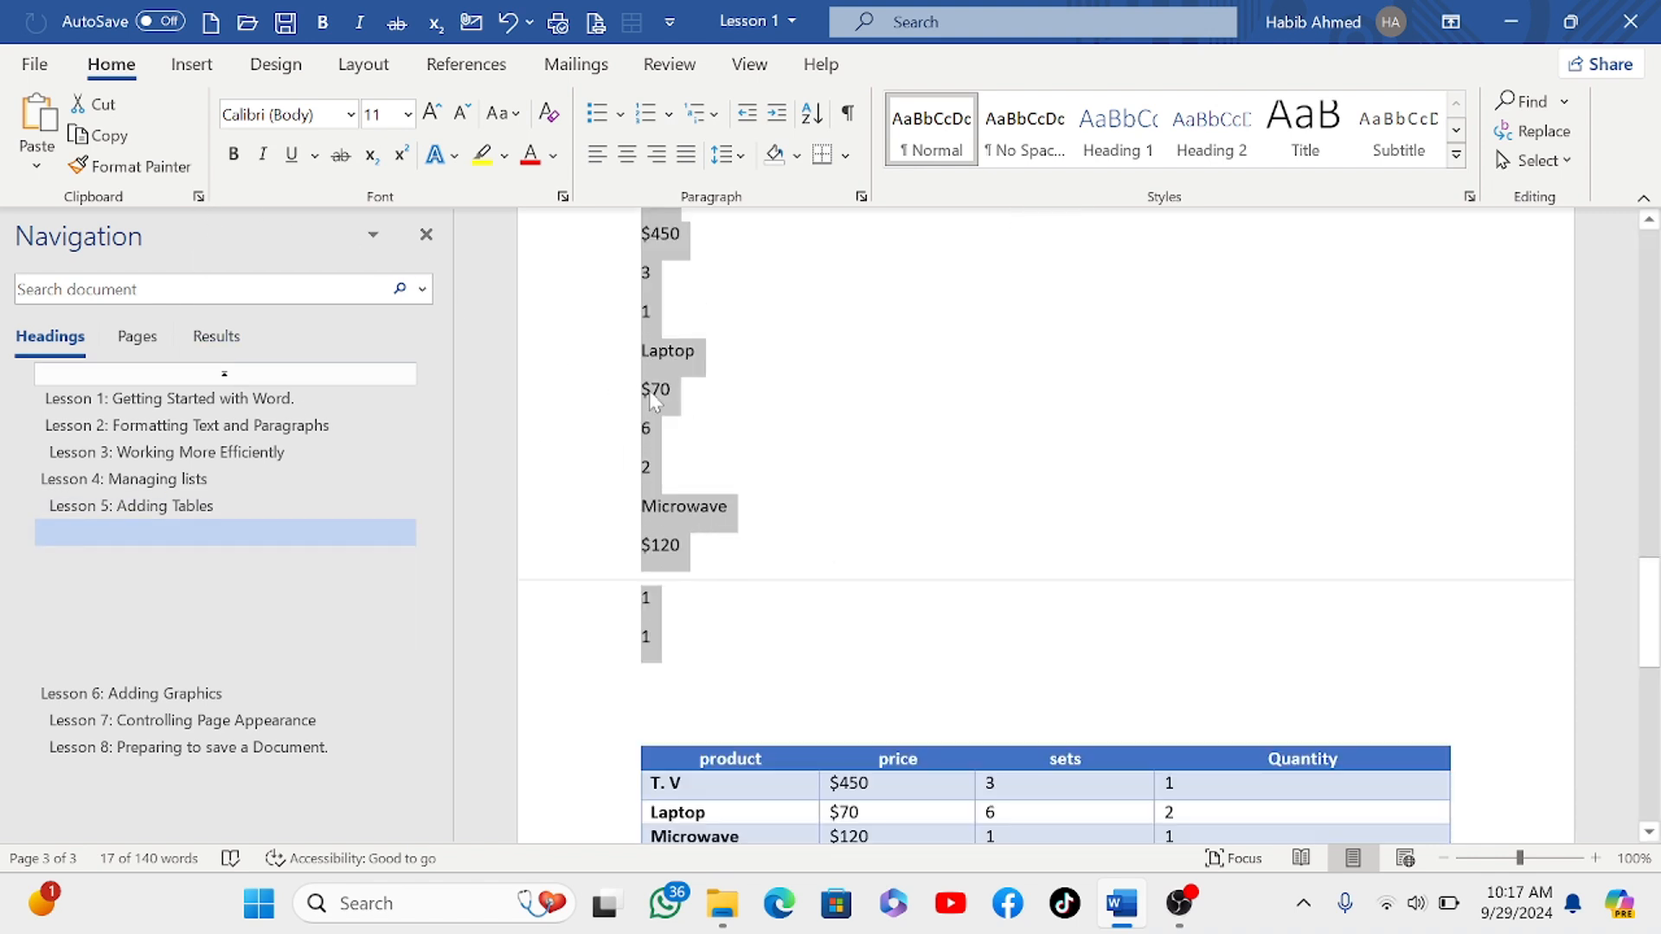
pyautogui.scroll(5, 718, 467)
pyautogui.scroll(-1, 749, 456)
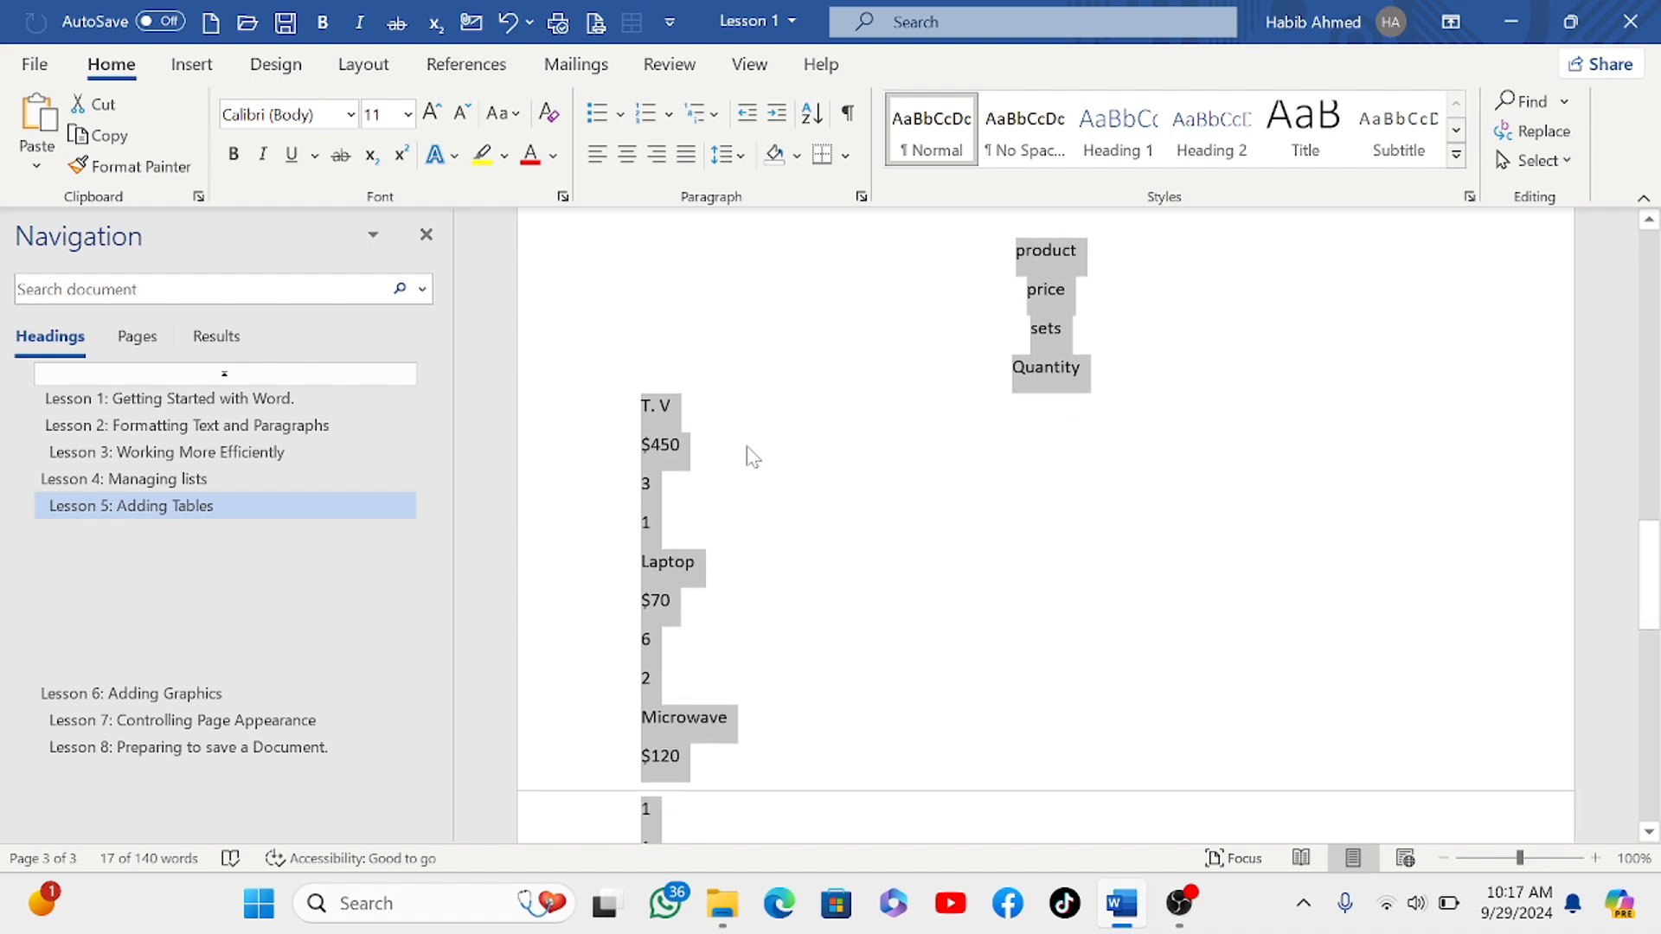
pyautogui.scroll(1, 749, 456)
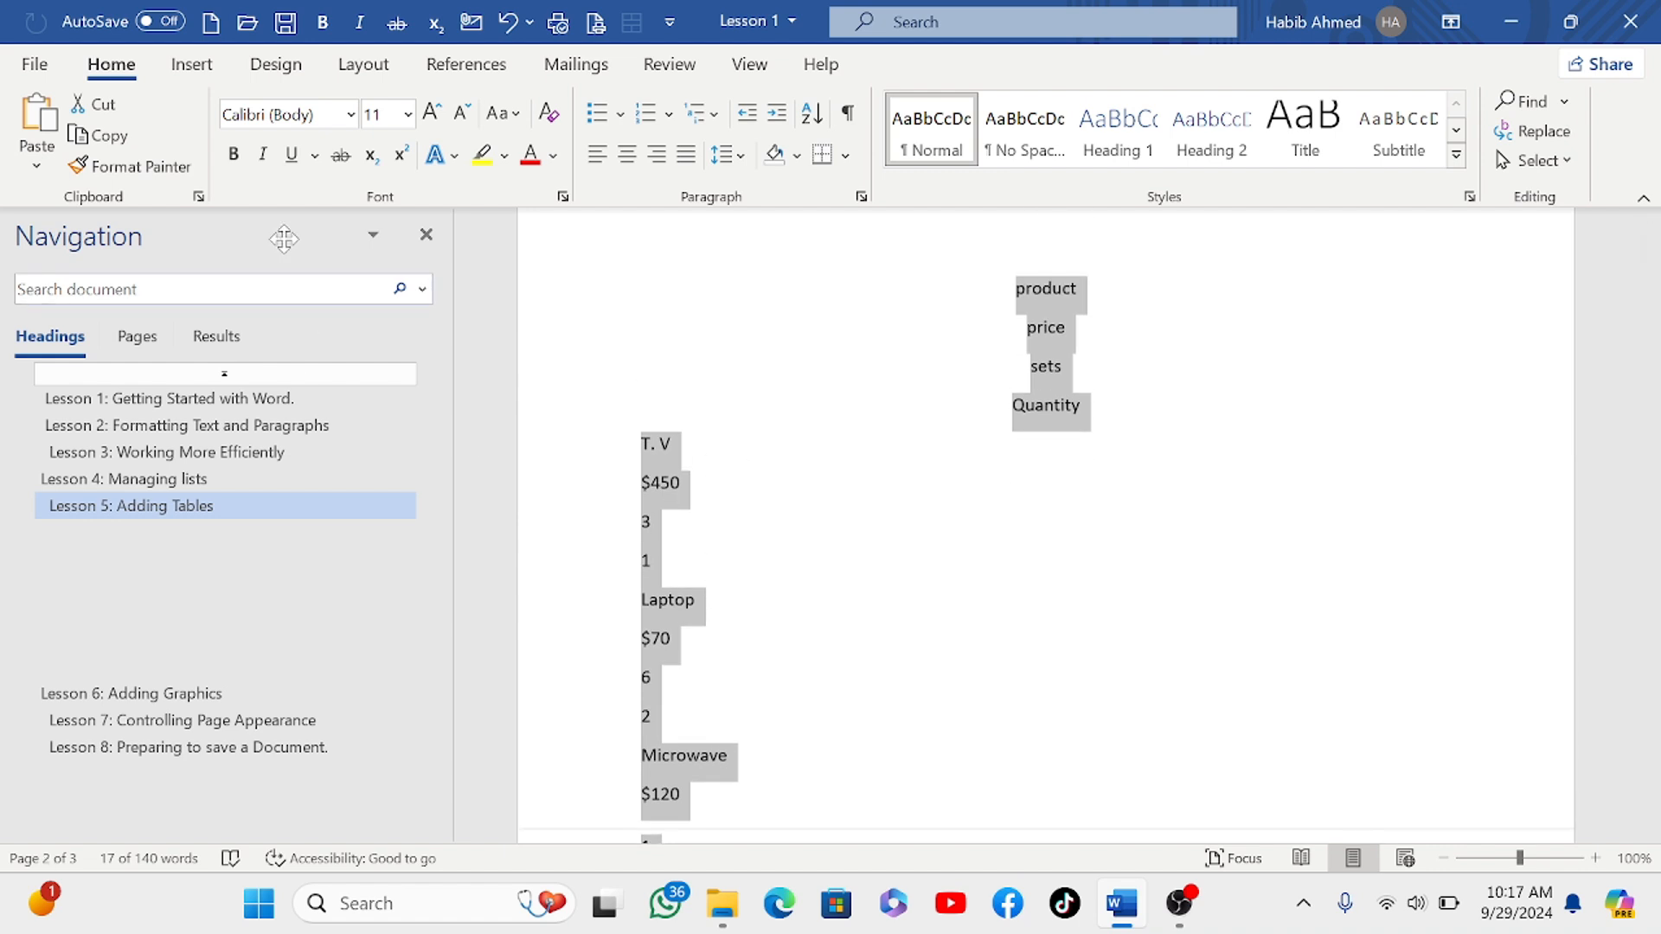
# Step: Convert the selected product text to a 4-column table with fixed column width, separating the text at paragraphs
pyautogui.click(192, 75)
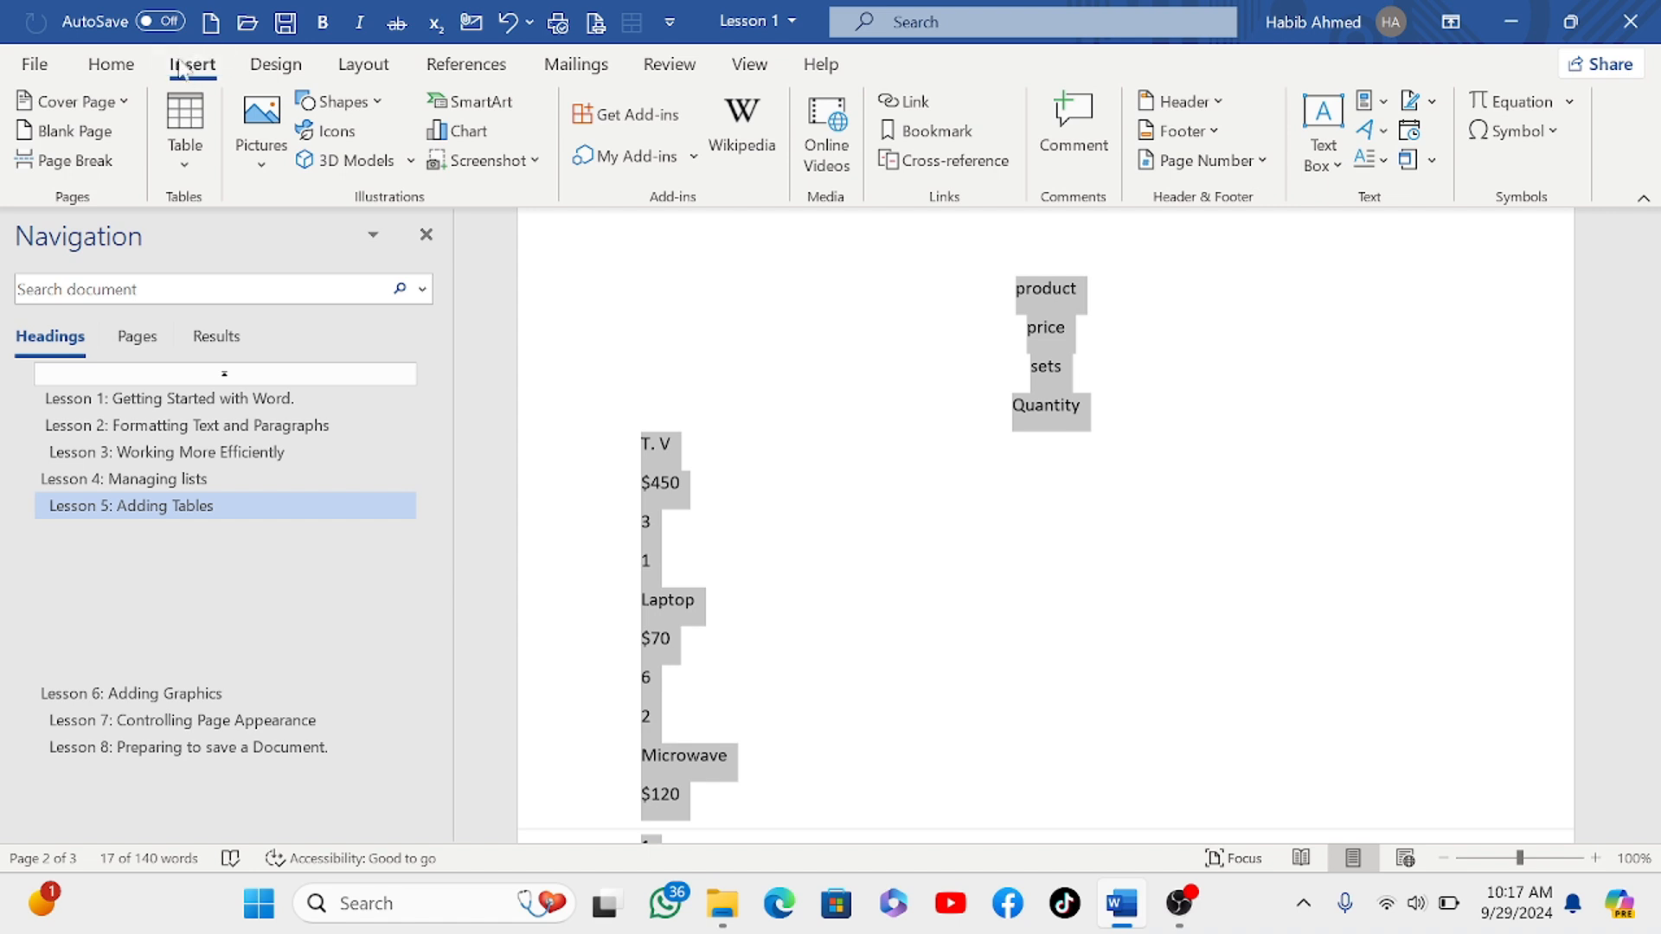
pyautogui.click(187, 143)
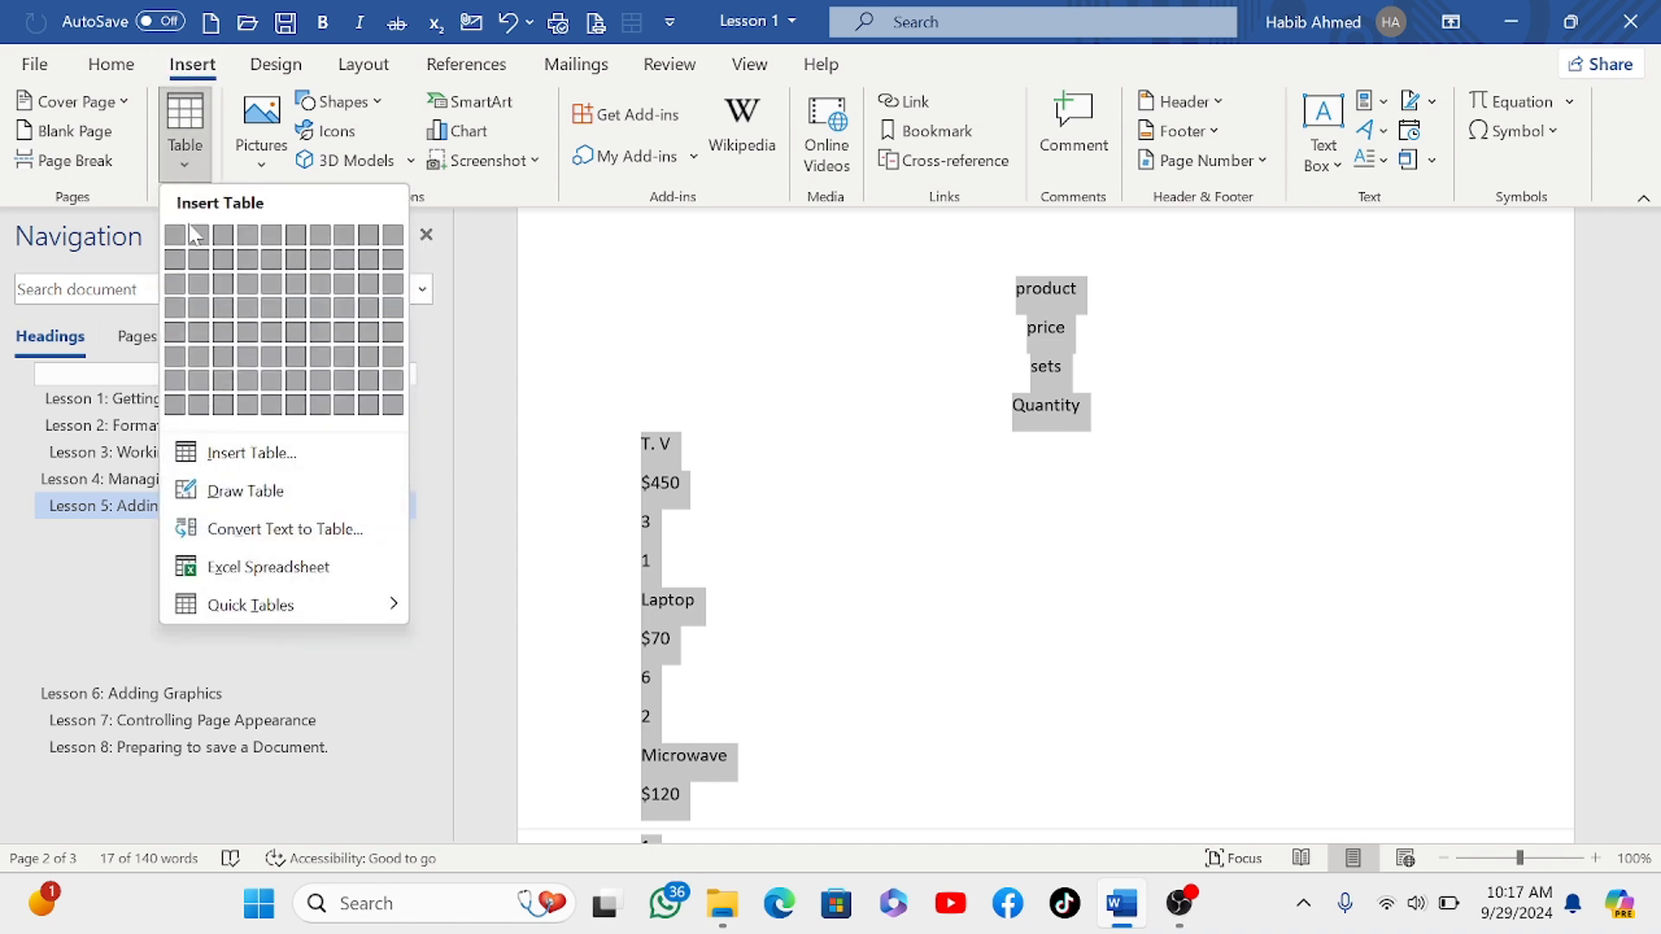
pyautogui.click(250, 531)
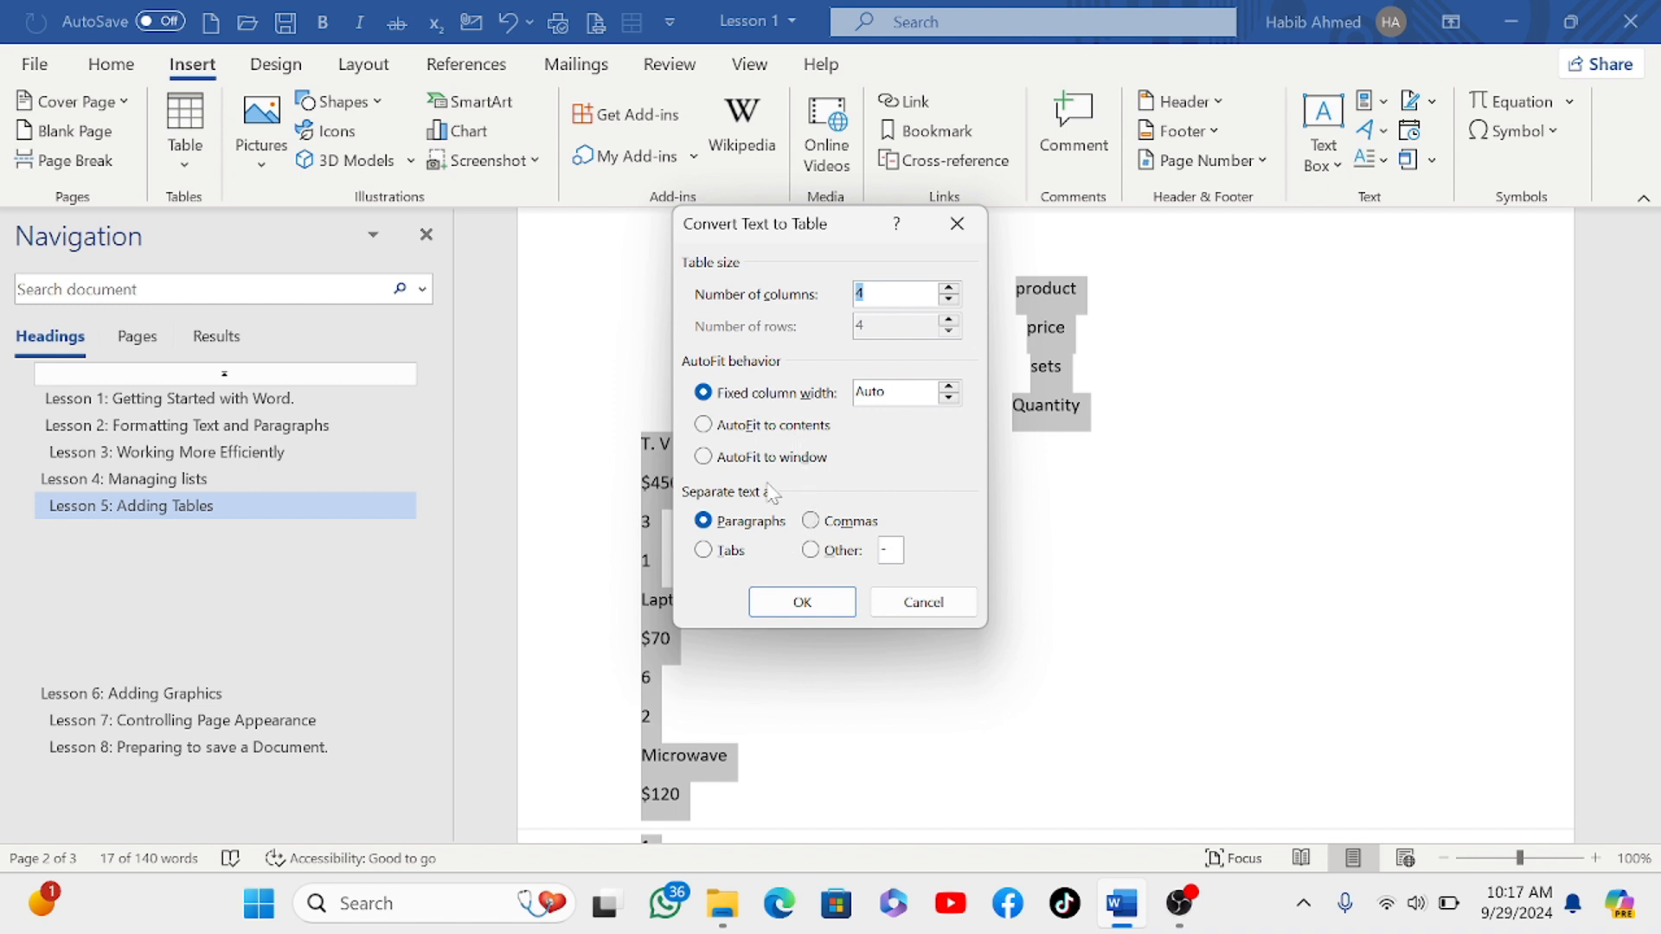
pyautogui.click(801, 599)
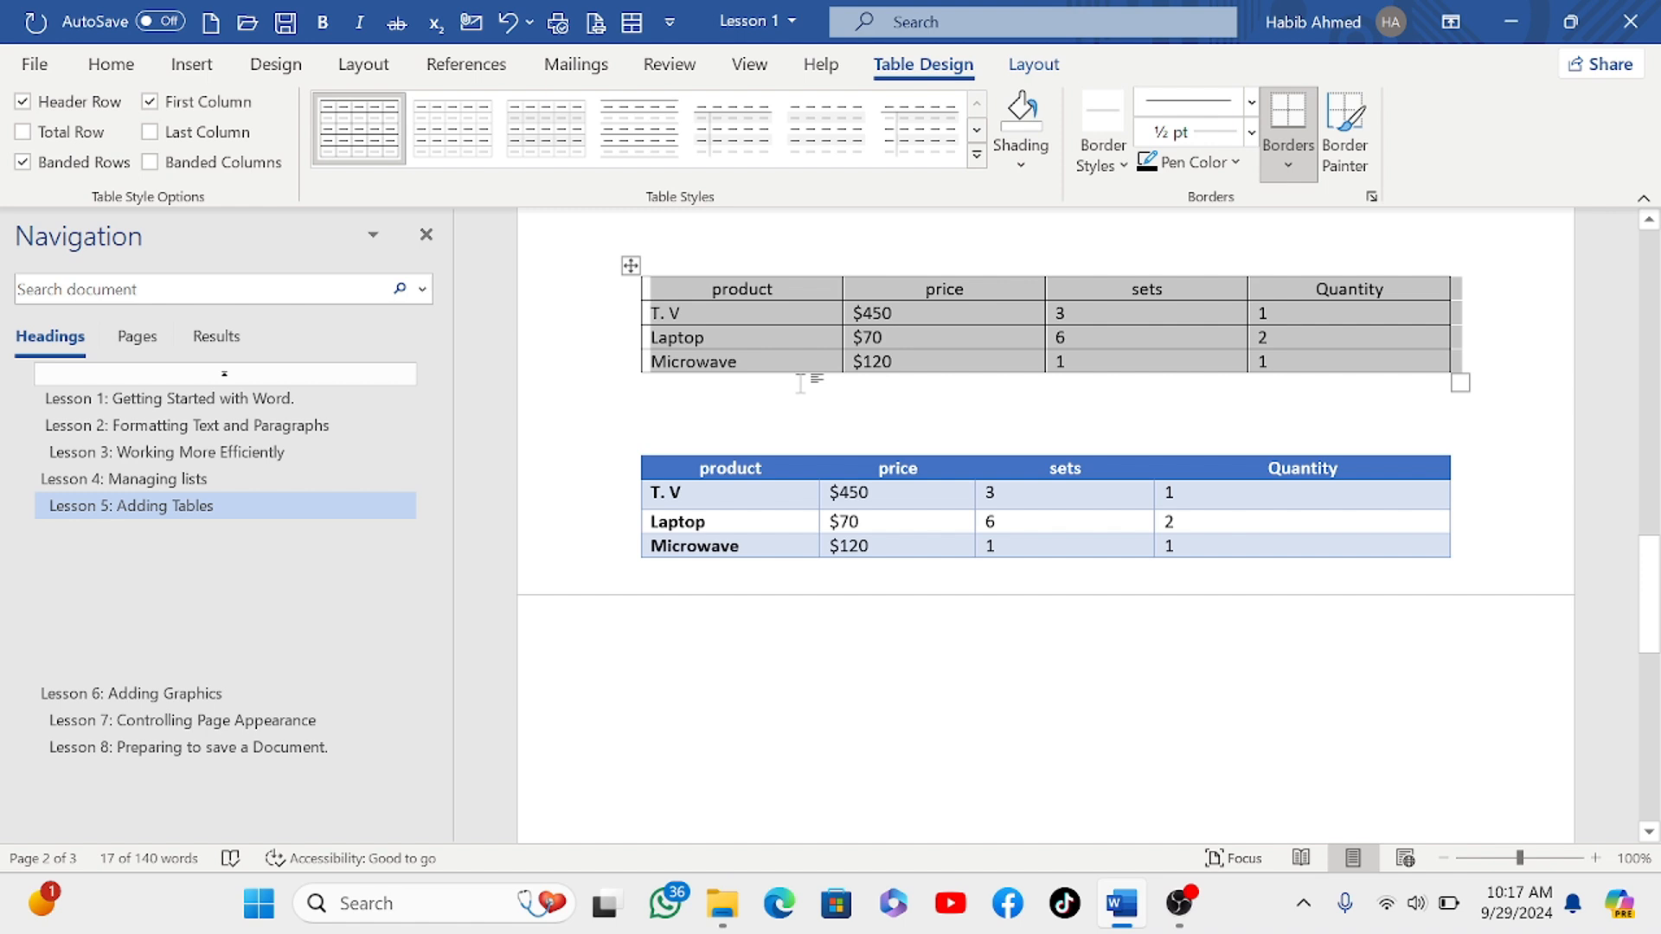
# Step: Convert the unstyled product table above the copy to text separated with tabs
pyautogui.scroll(-1, 800, 385)
pyautogui.scroll(2, 799, 390)
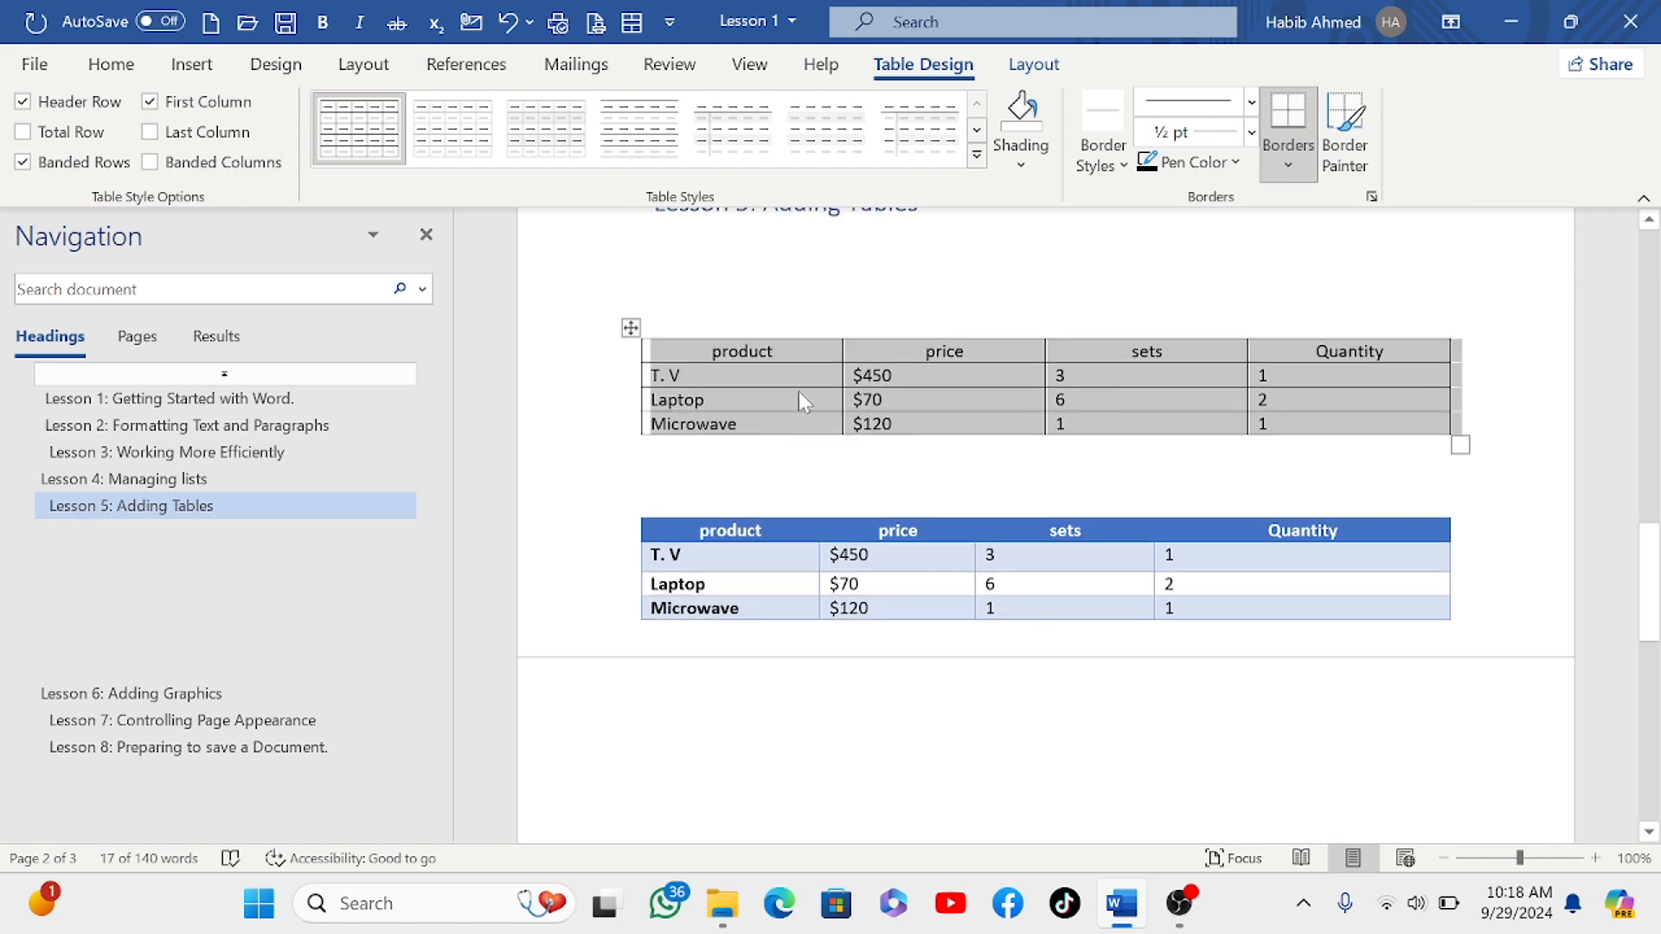
pyautogui.click(1032, 66)
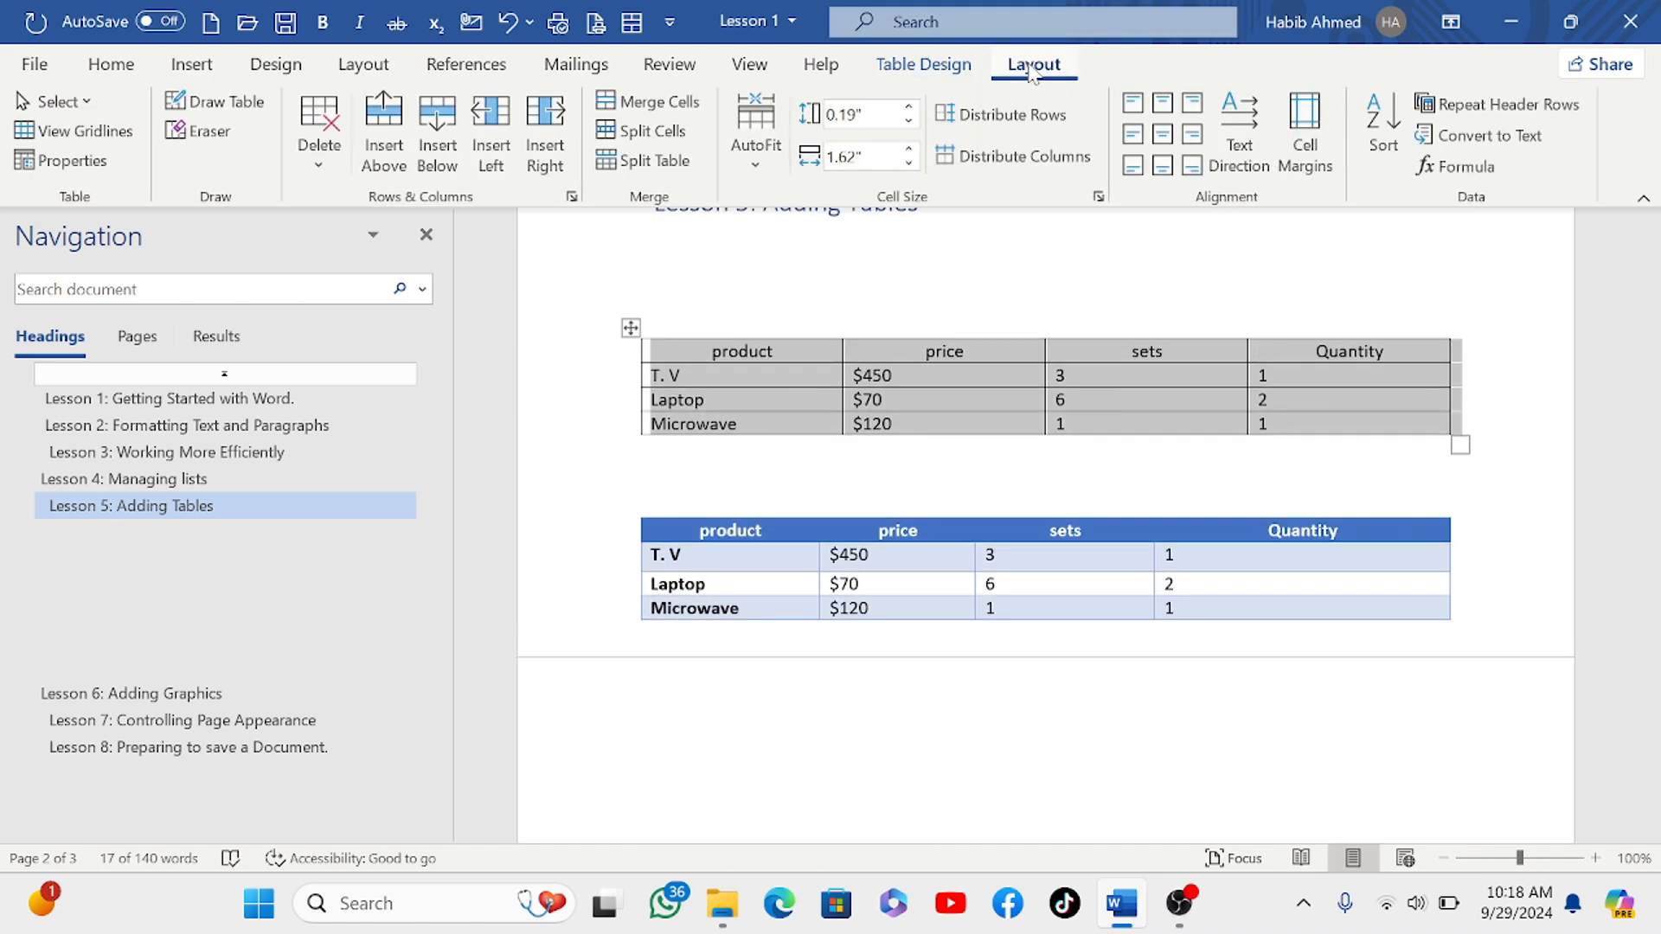
pyautogui.click(1482, 137)
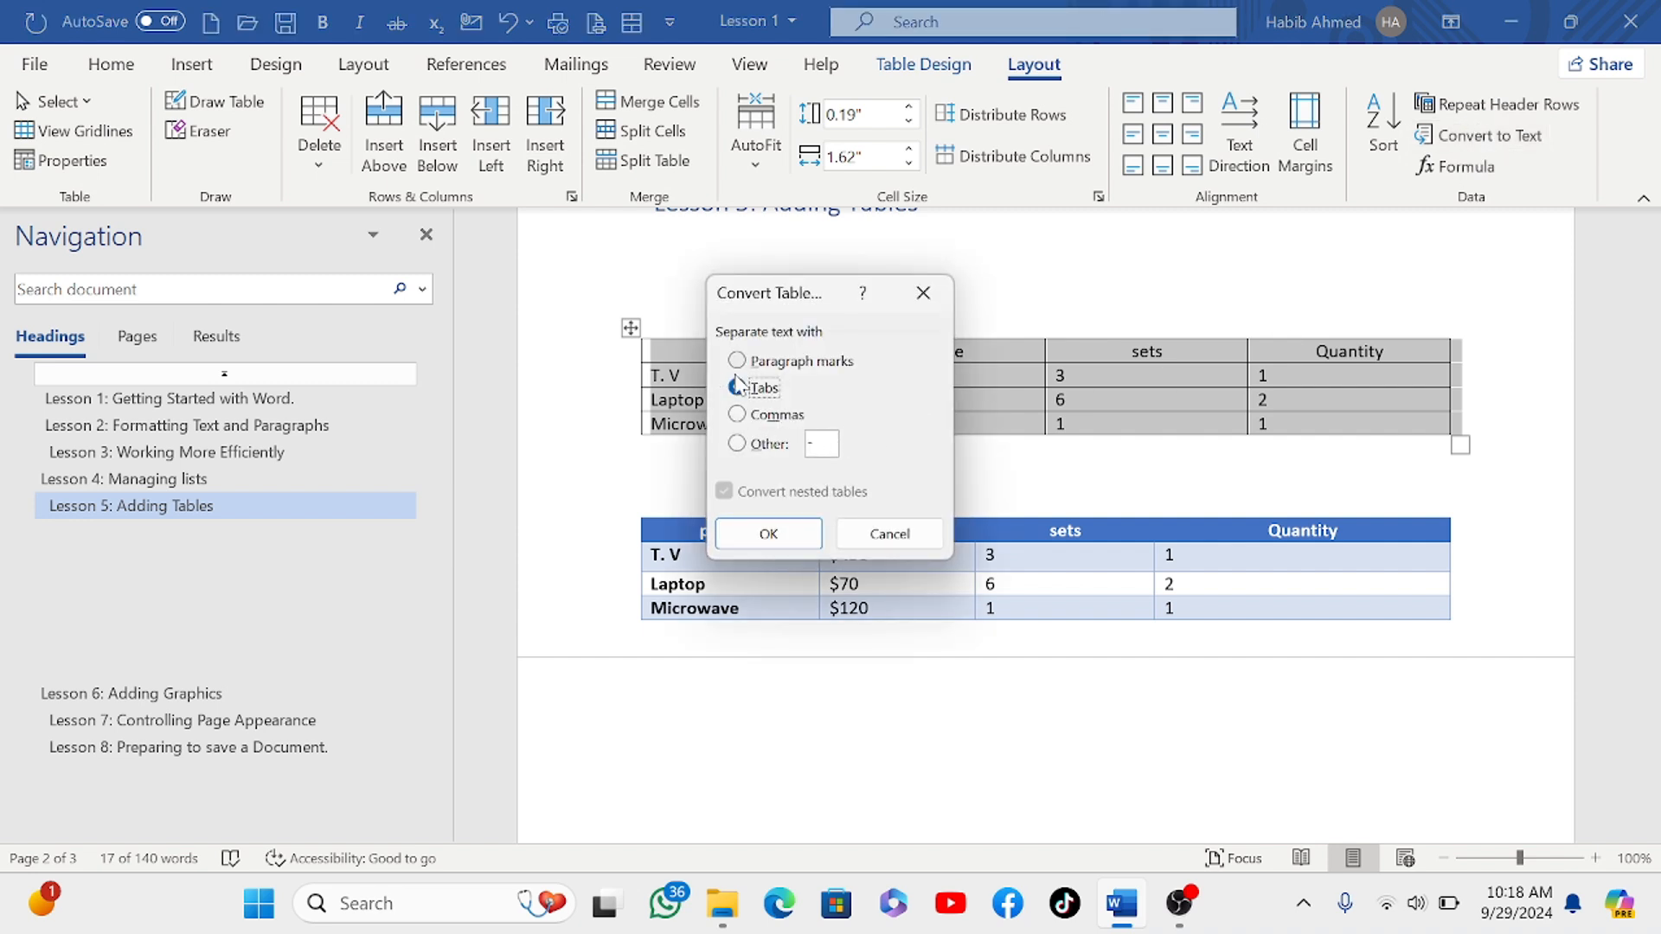
pyautogui.click(768, 534)
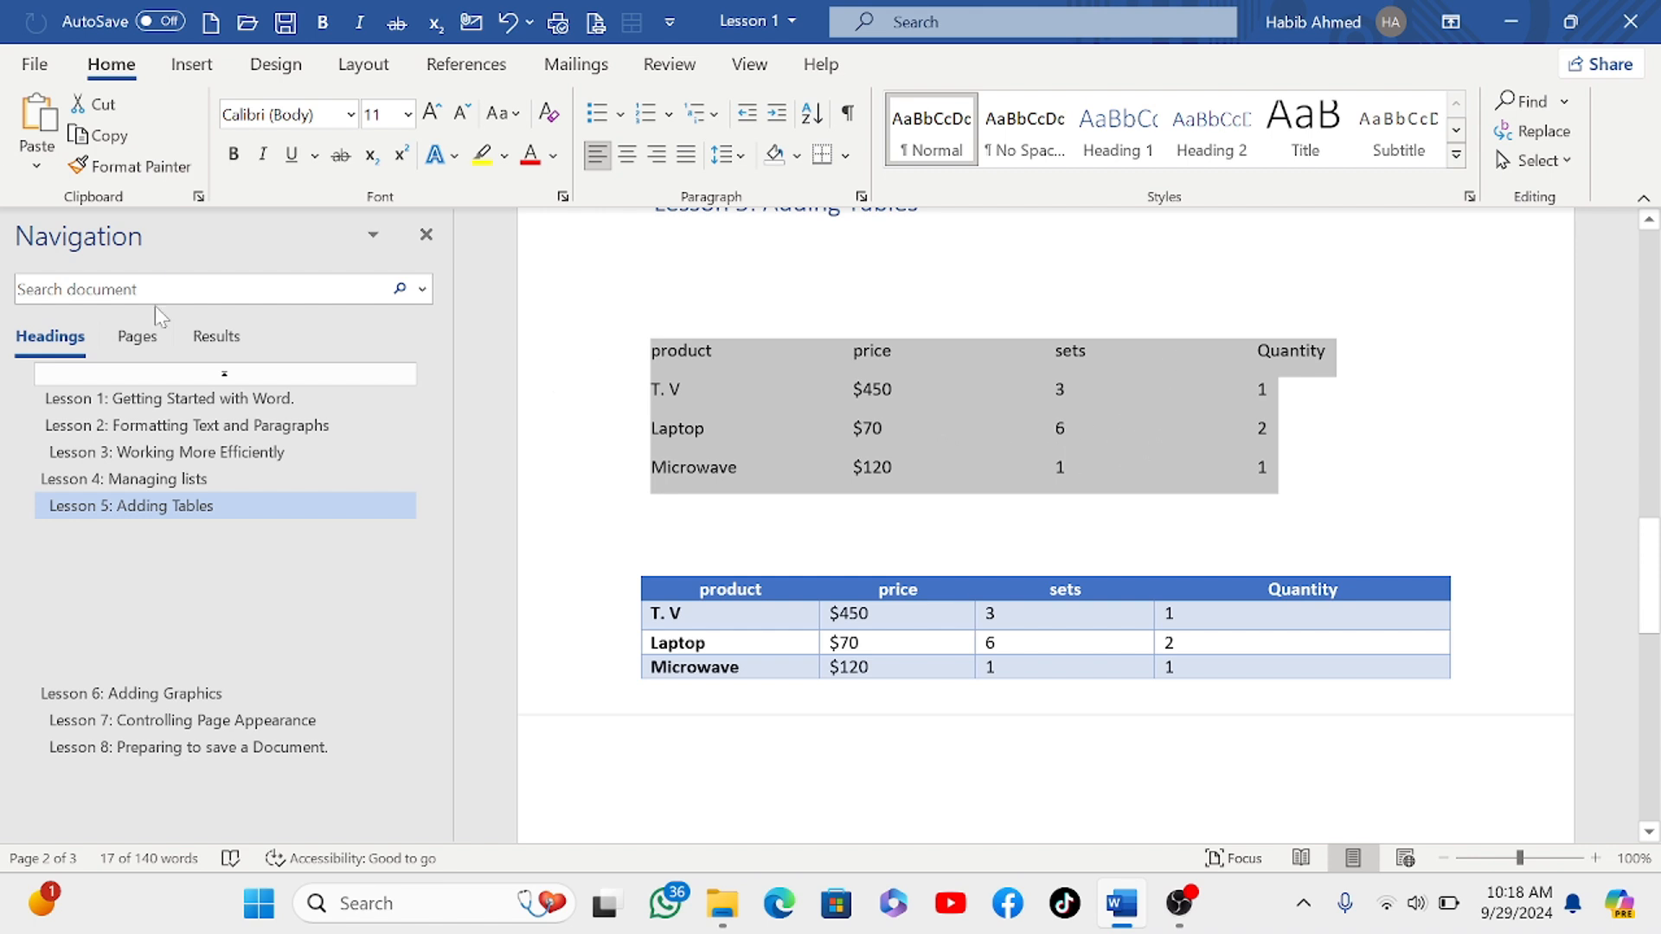
# Step: Convert the tab-separated product text to a 4-column table with fixed column width, separating the text at tabs
pyautogui.click(190, 73)
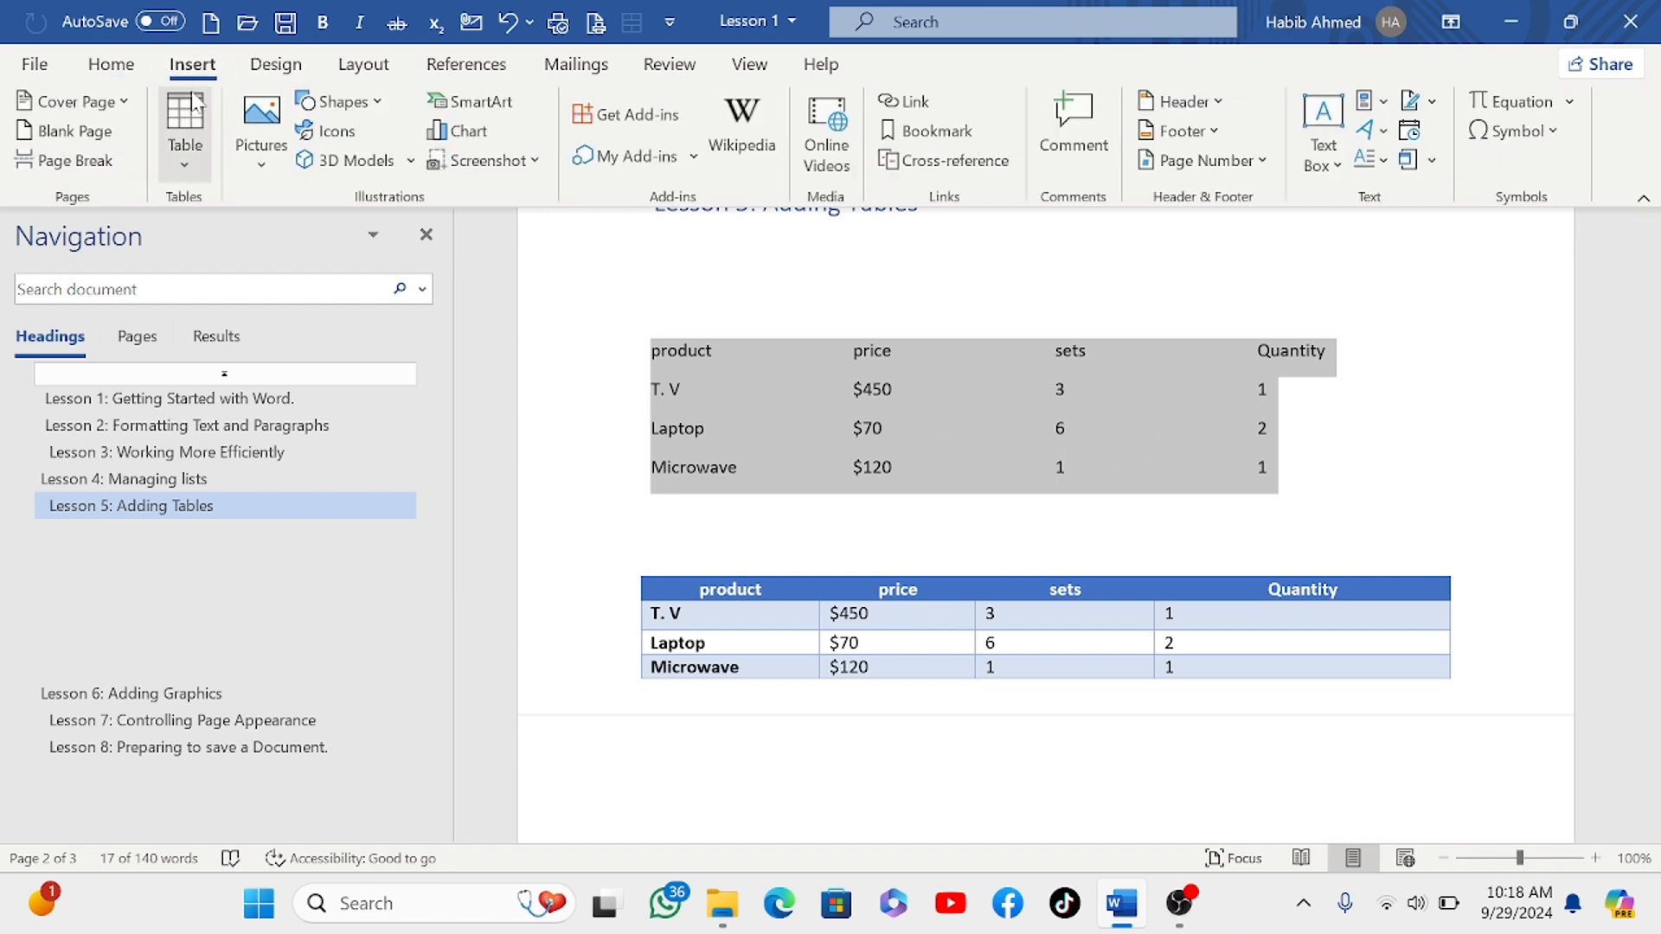
pyautogui.click(185, 130)
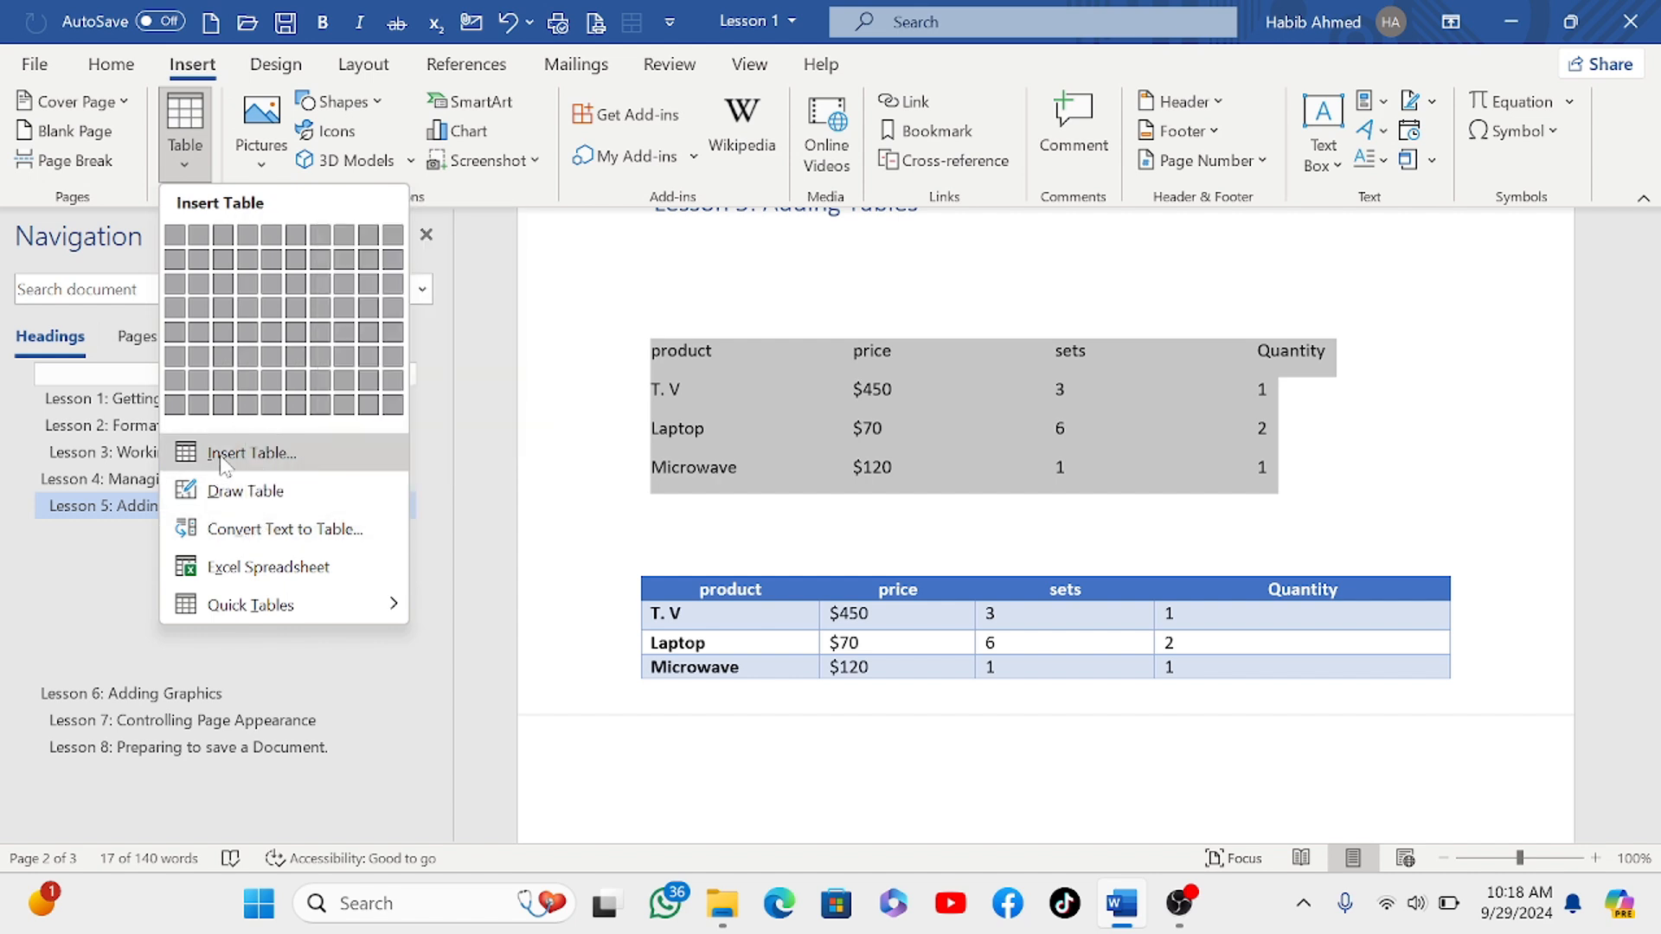
pyautogui.click(262, 538)
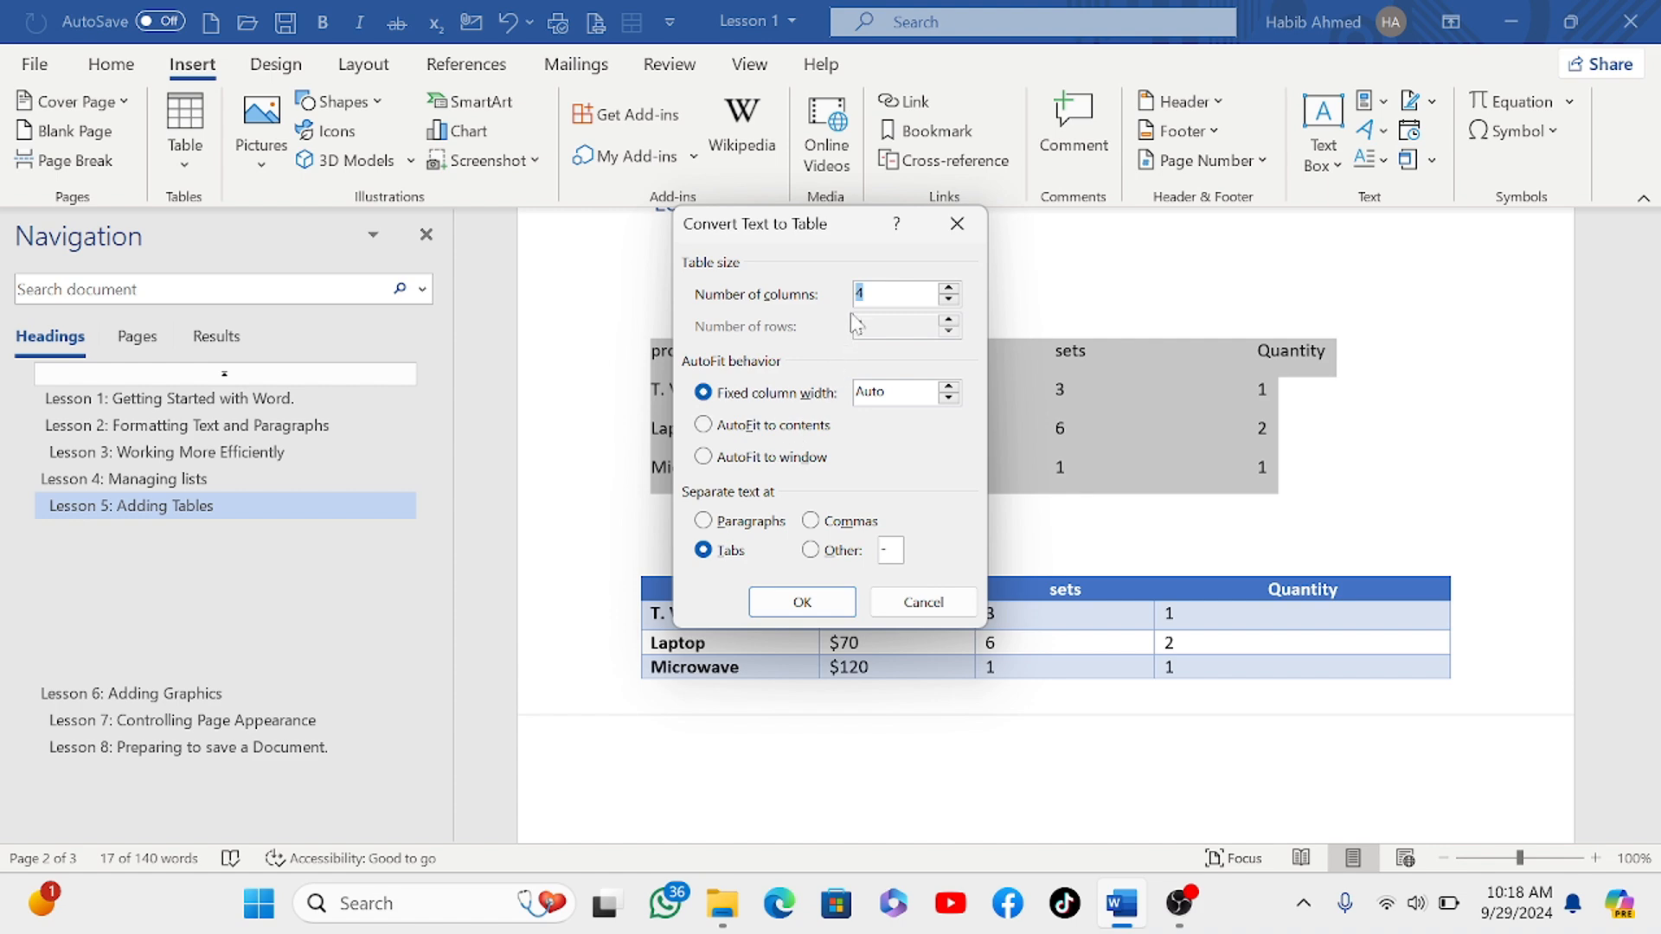
pyautogui.click(800, 603)
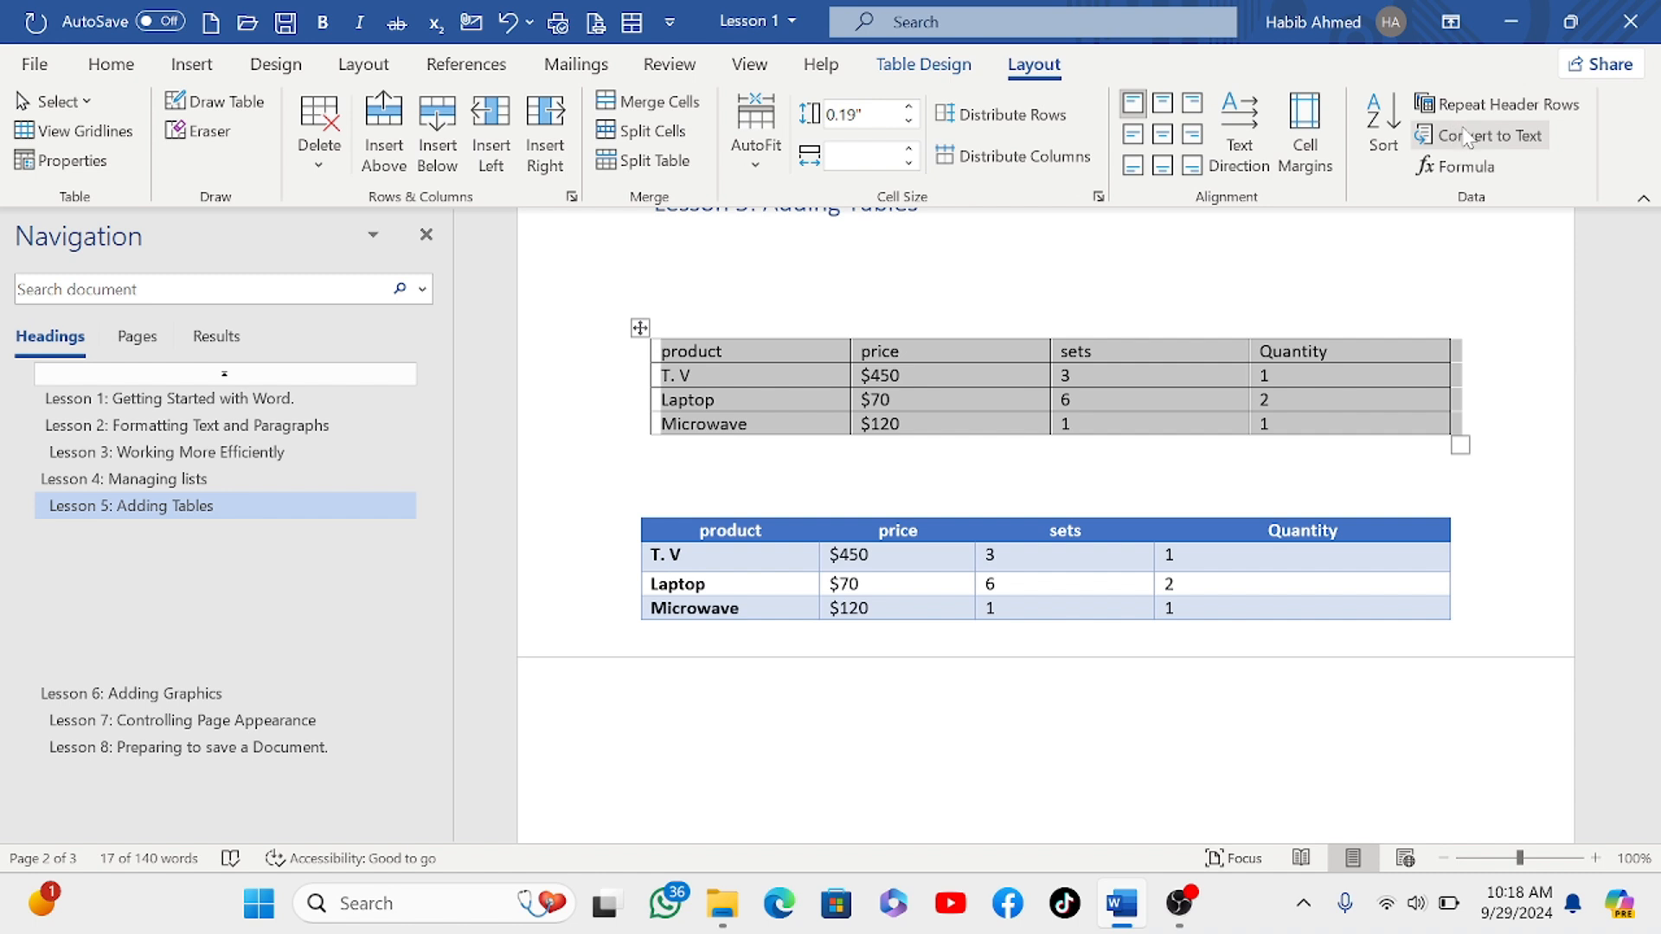
# Step: Convert the rebuilt product table to tab-separated text once more
pyautogui.click(1464, 138)
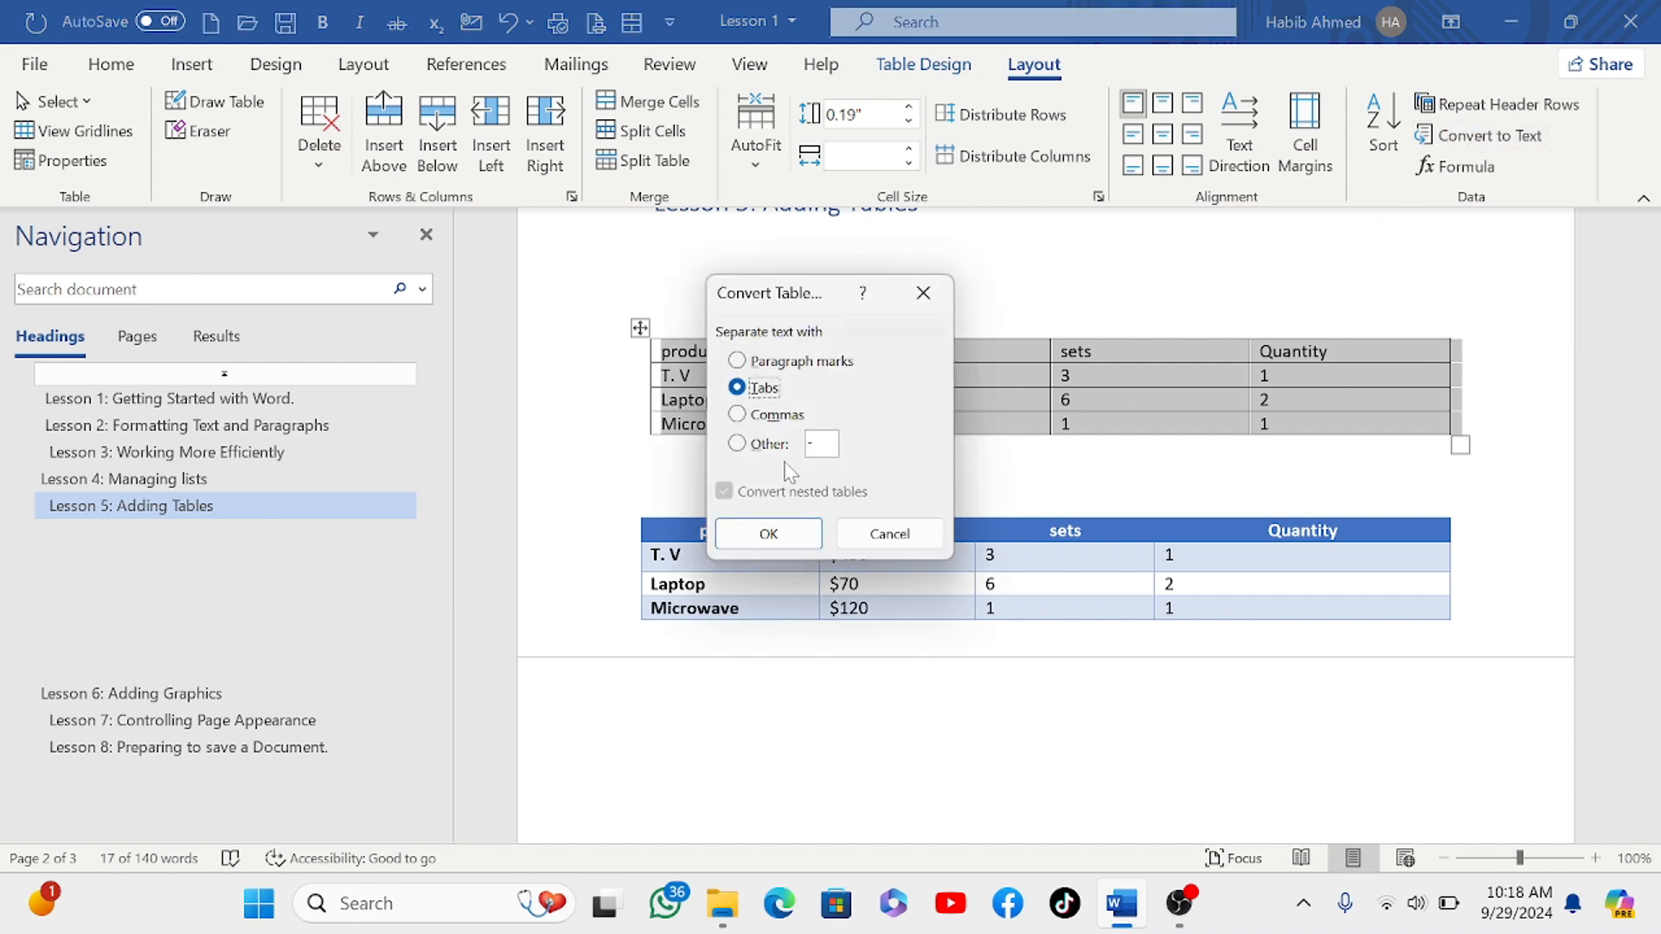
pyautogui.click(769, 535)
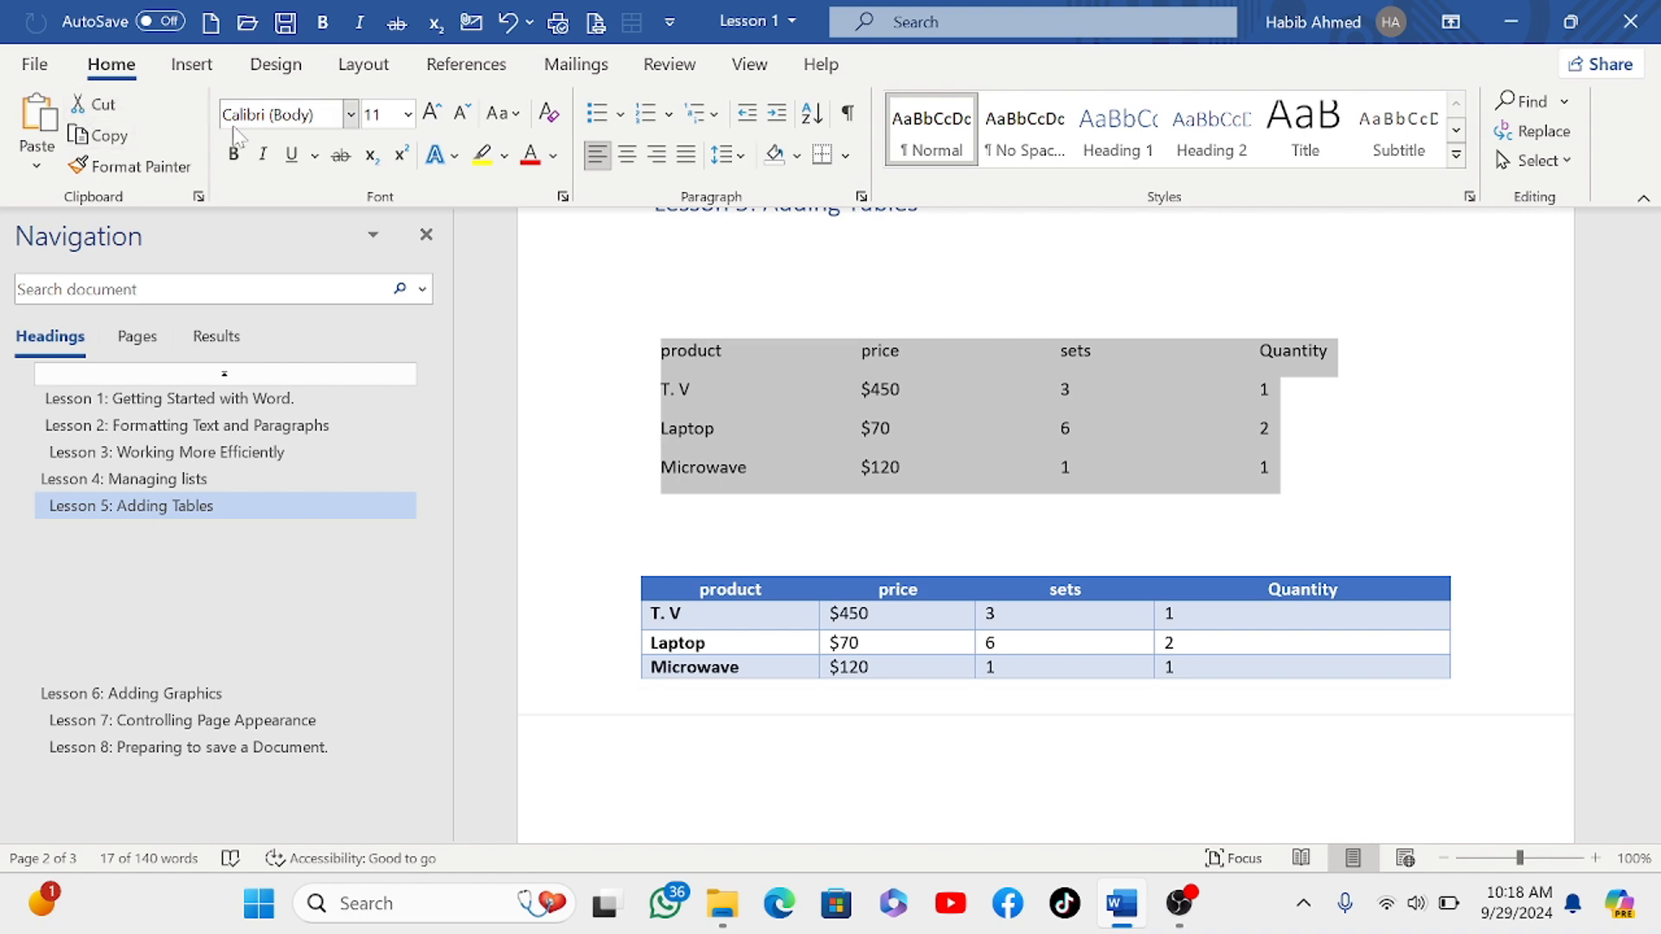
# Step: Convert the selected tab-separated product text back into a 4-column table with the default insert-table settings
pyautogui.click(191, 64)
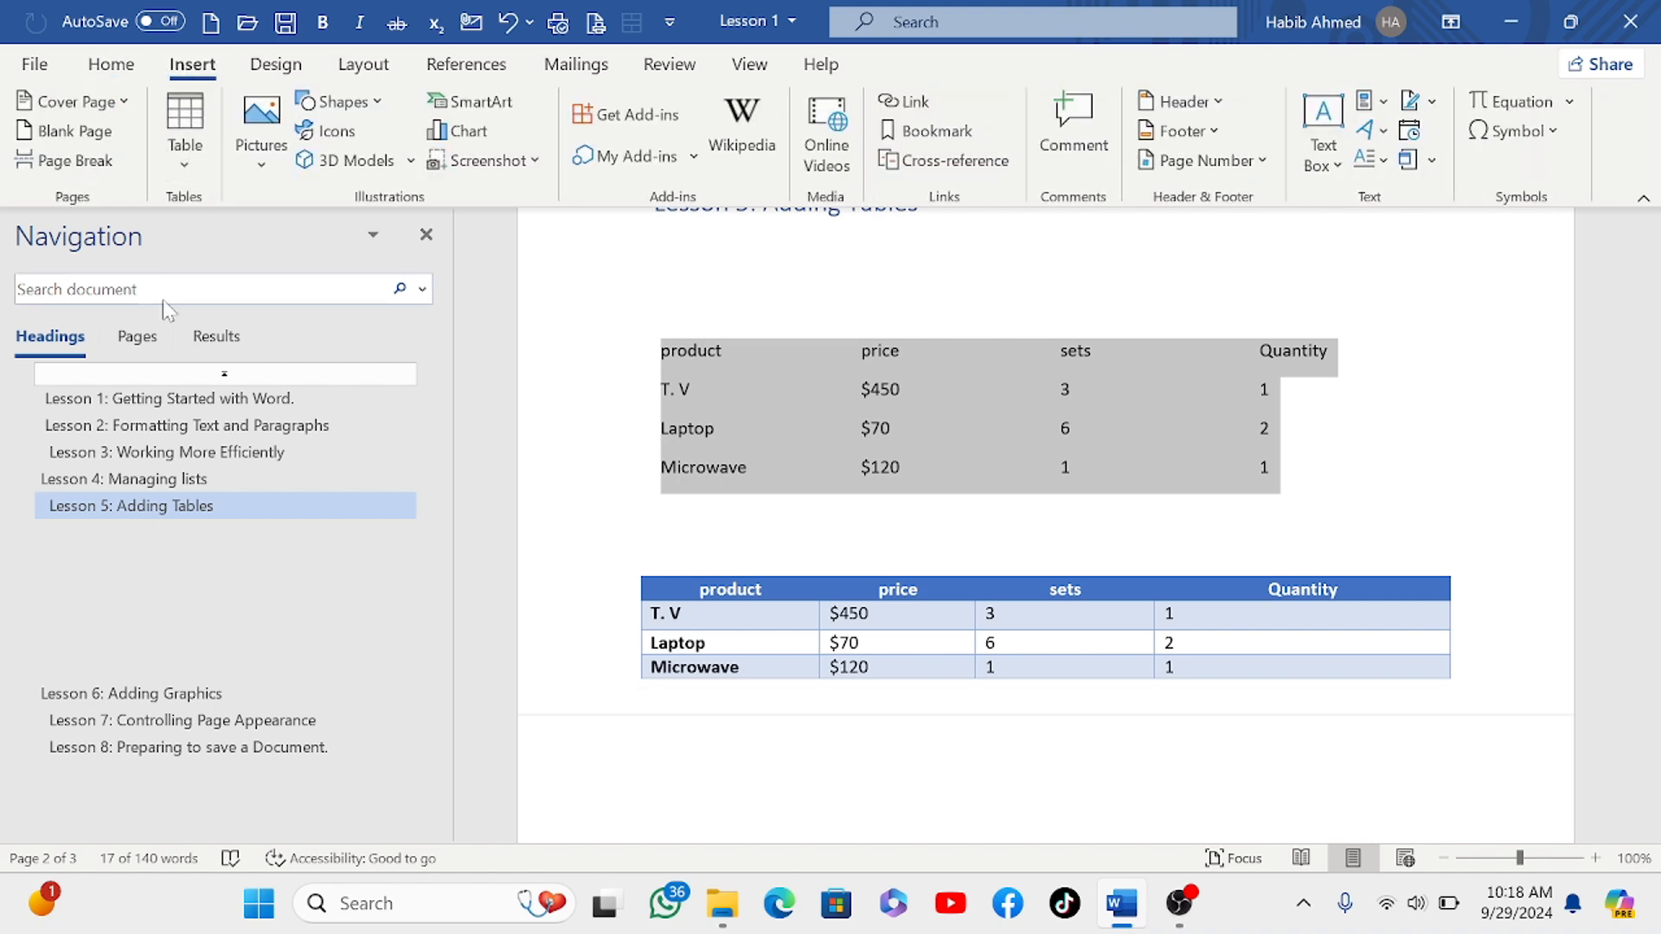
pyautogui.click(184, 138)
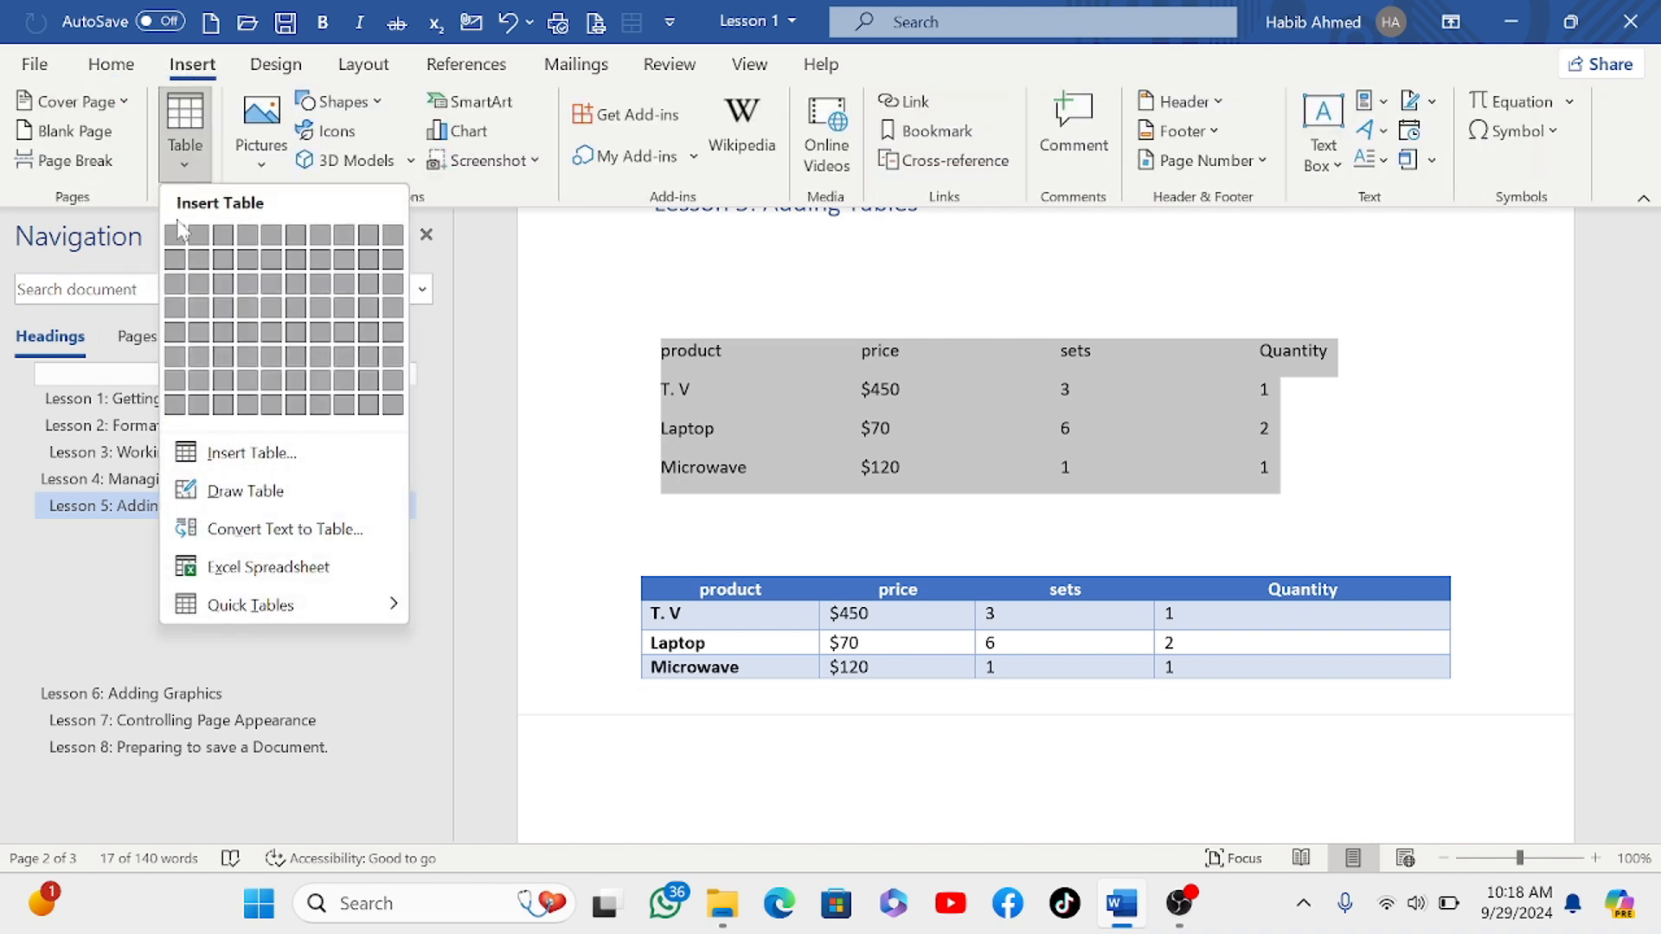
pyautogui.click(242, 456)
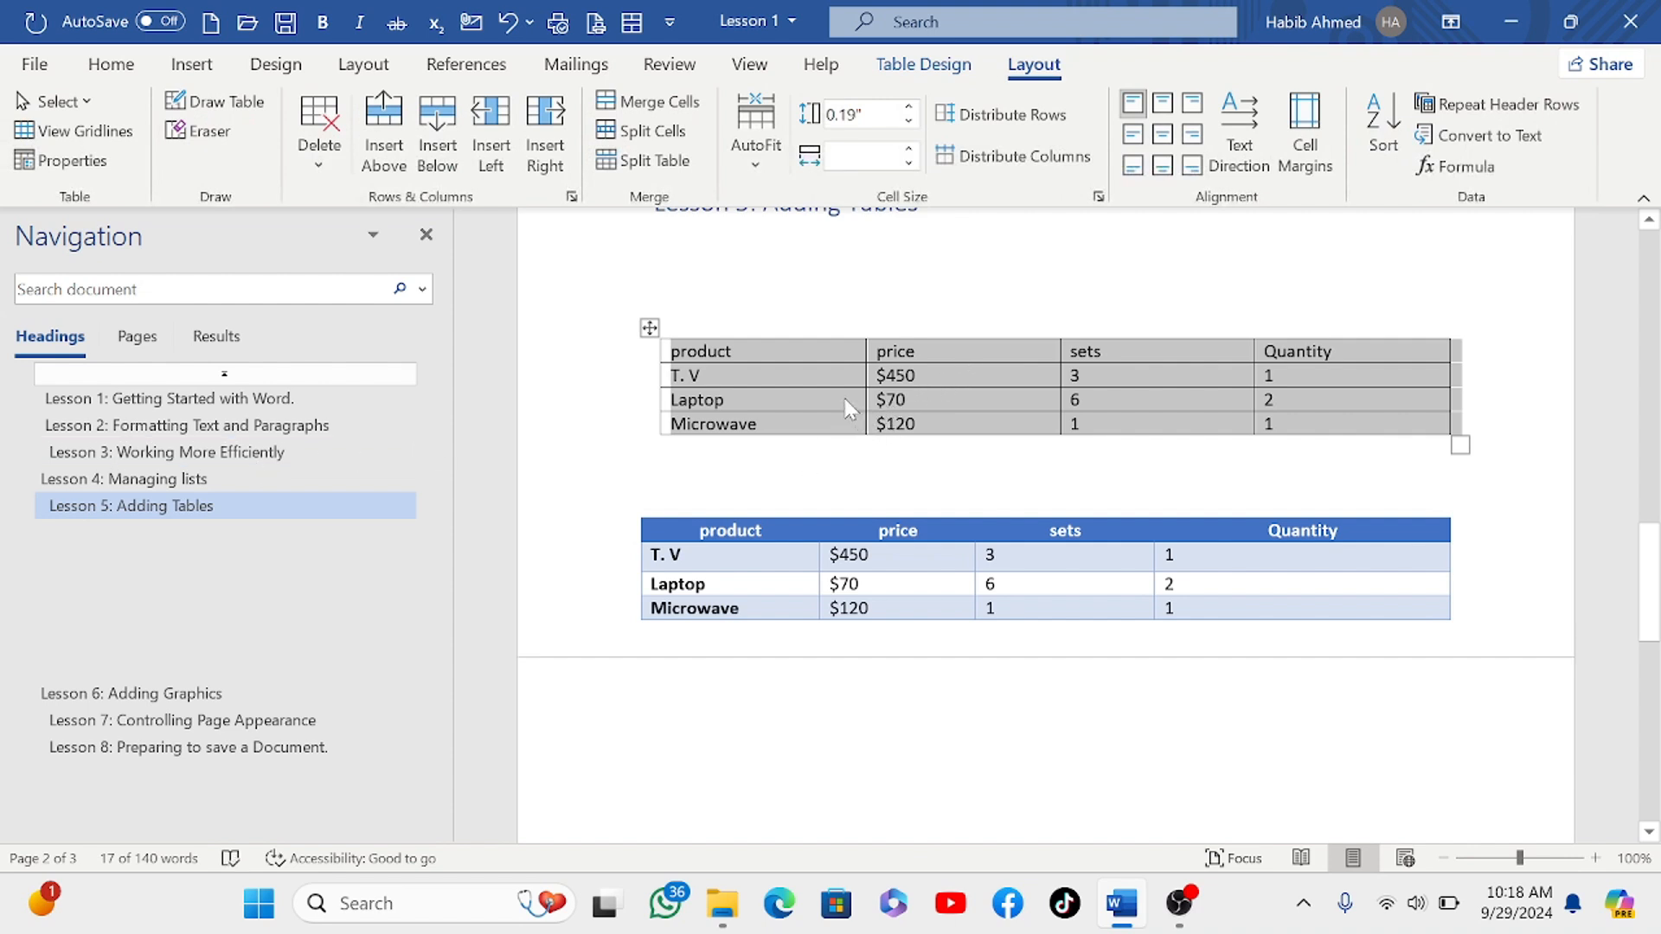
pyautogui.click(690, 463)
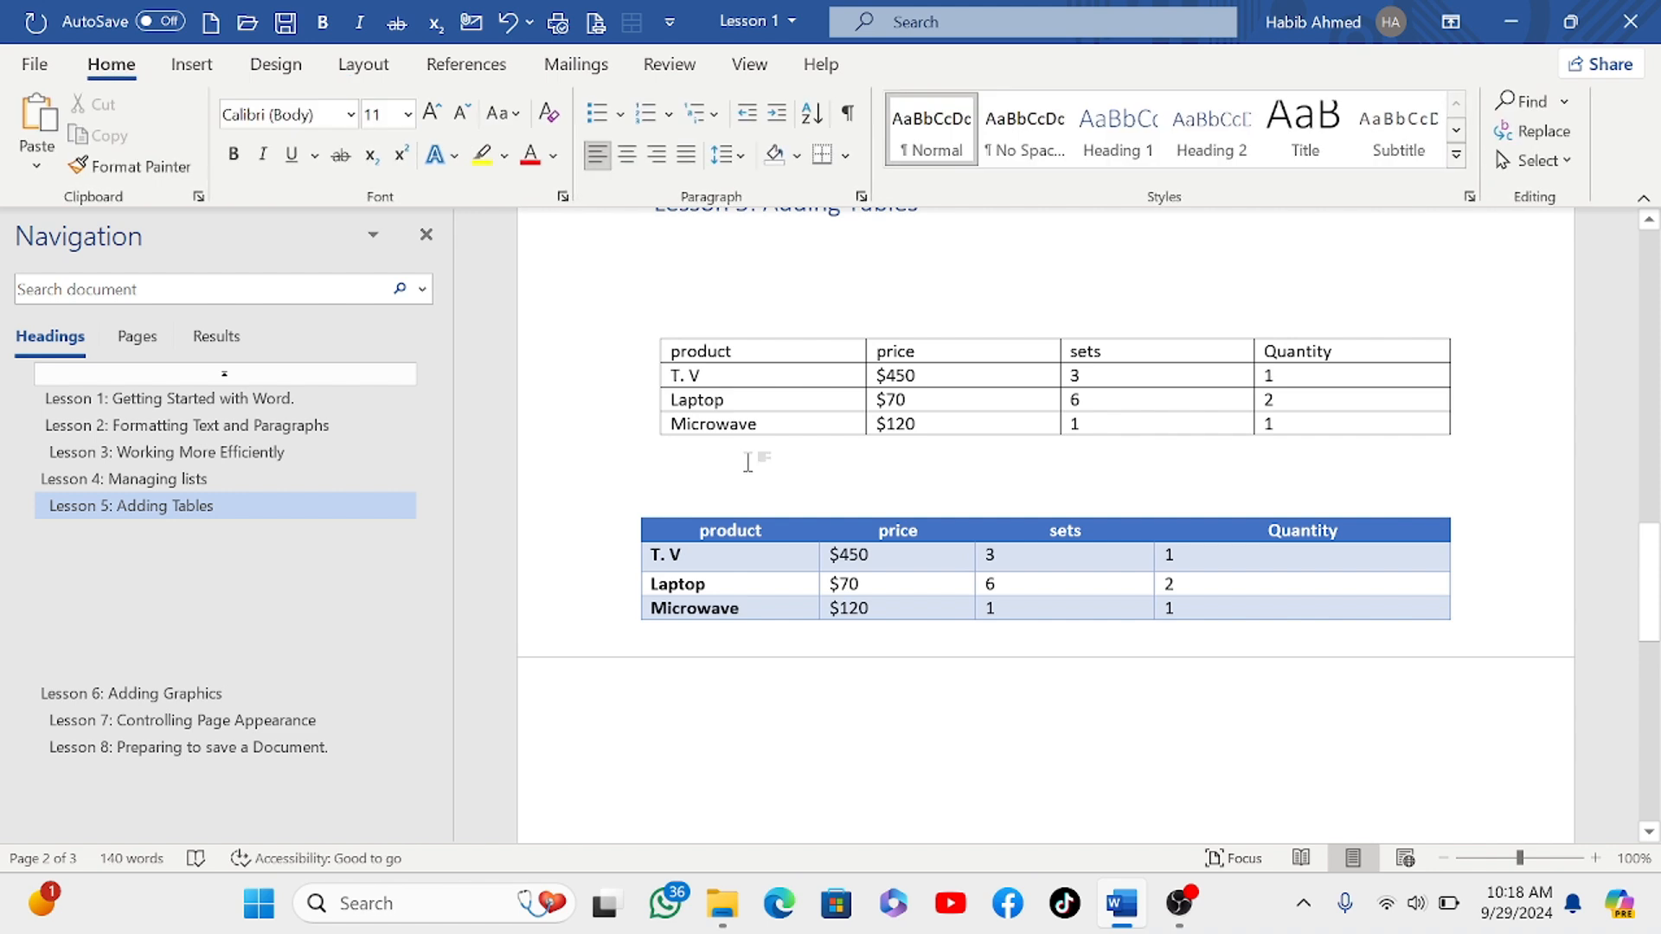
# Step: Apply the light-blue List Tables style with a solid header row to the upper product table
pyautogui.scroll(-1, 744, 467)
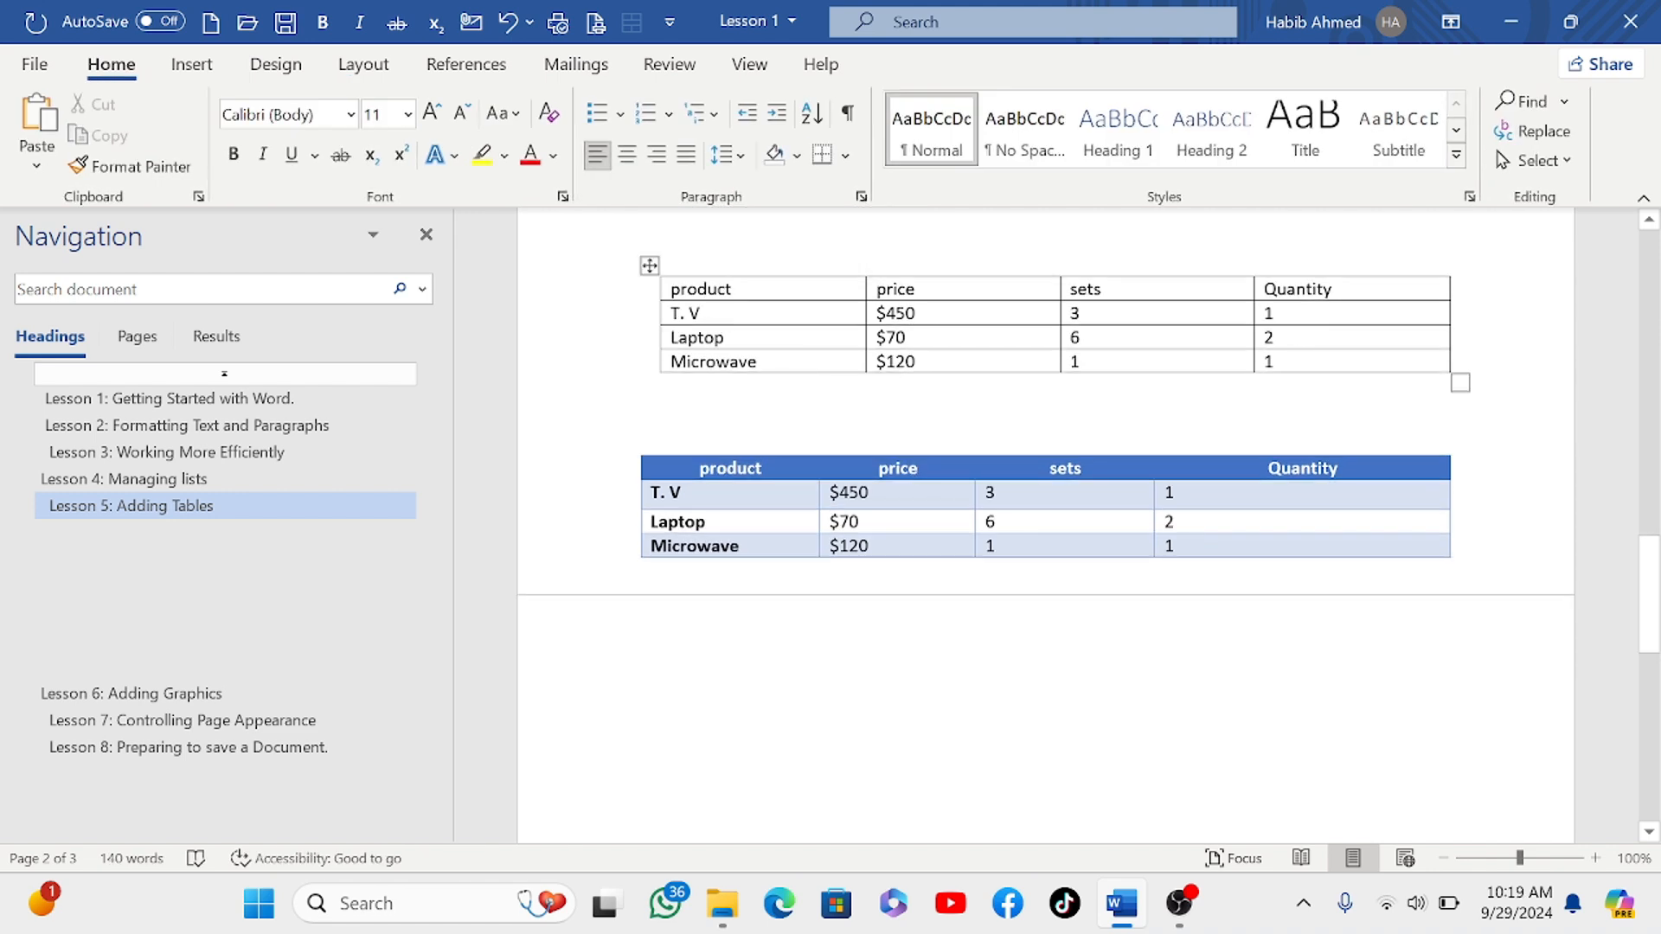
pyautogui.click(735, 304)
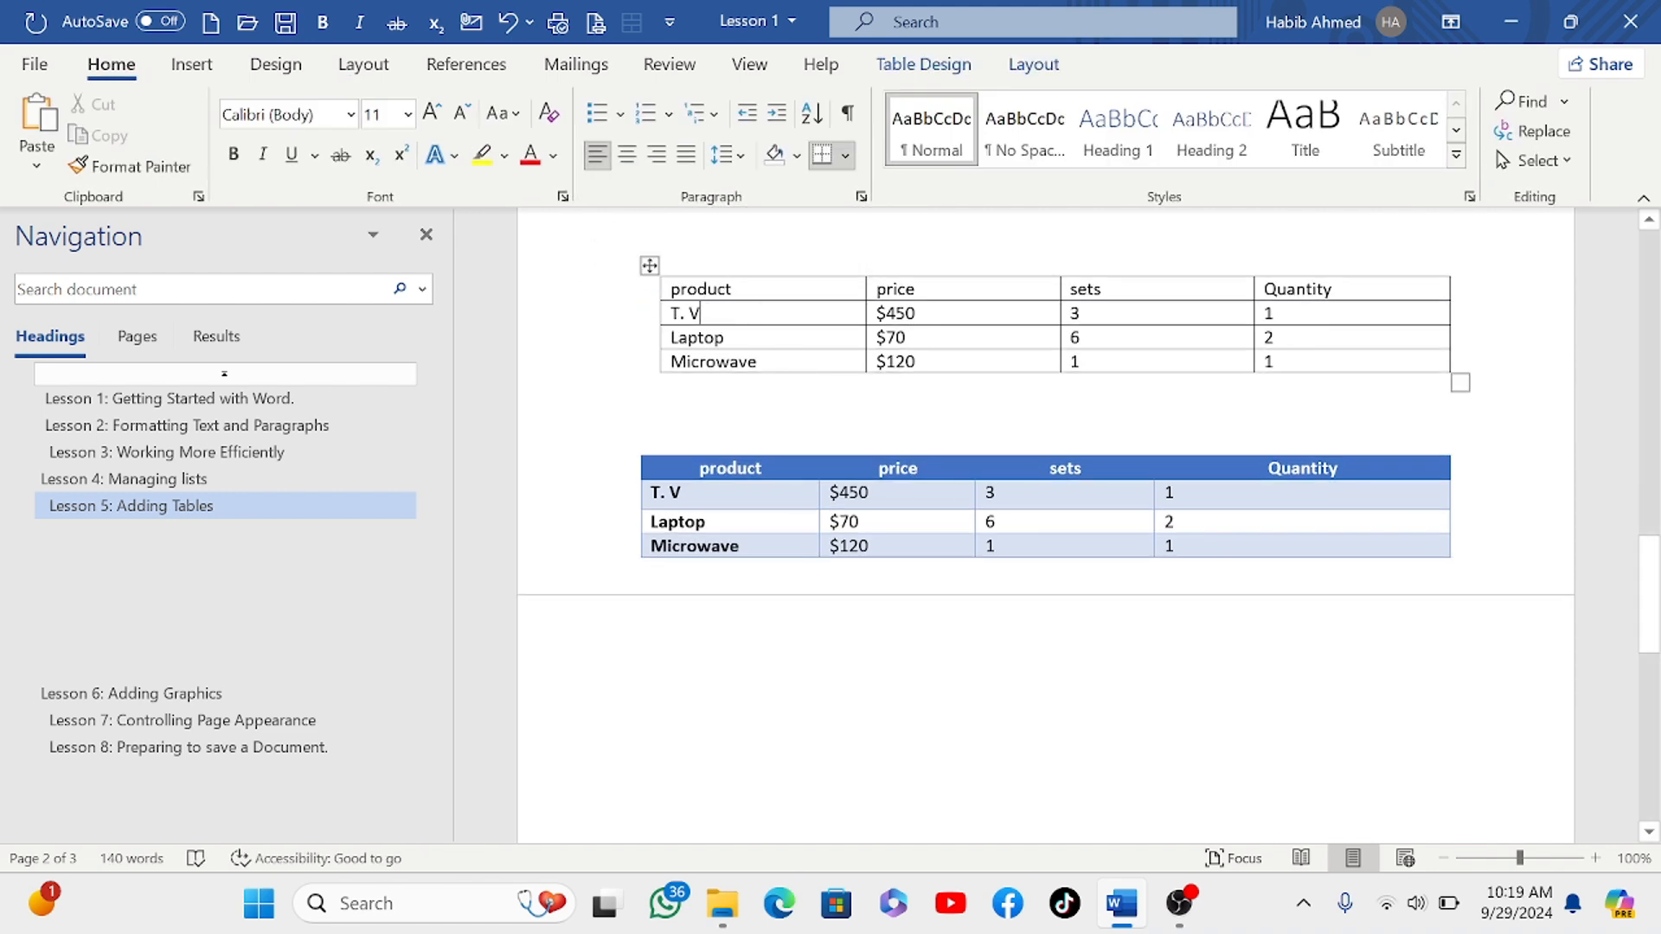
pyautogui.click(926, 66)
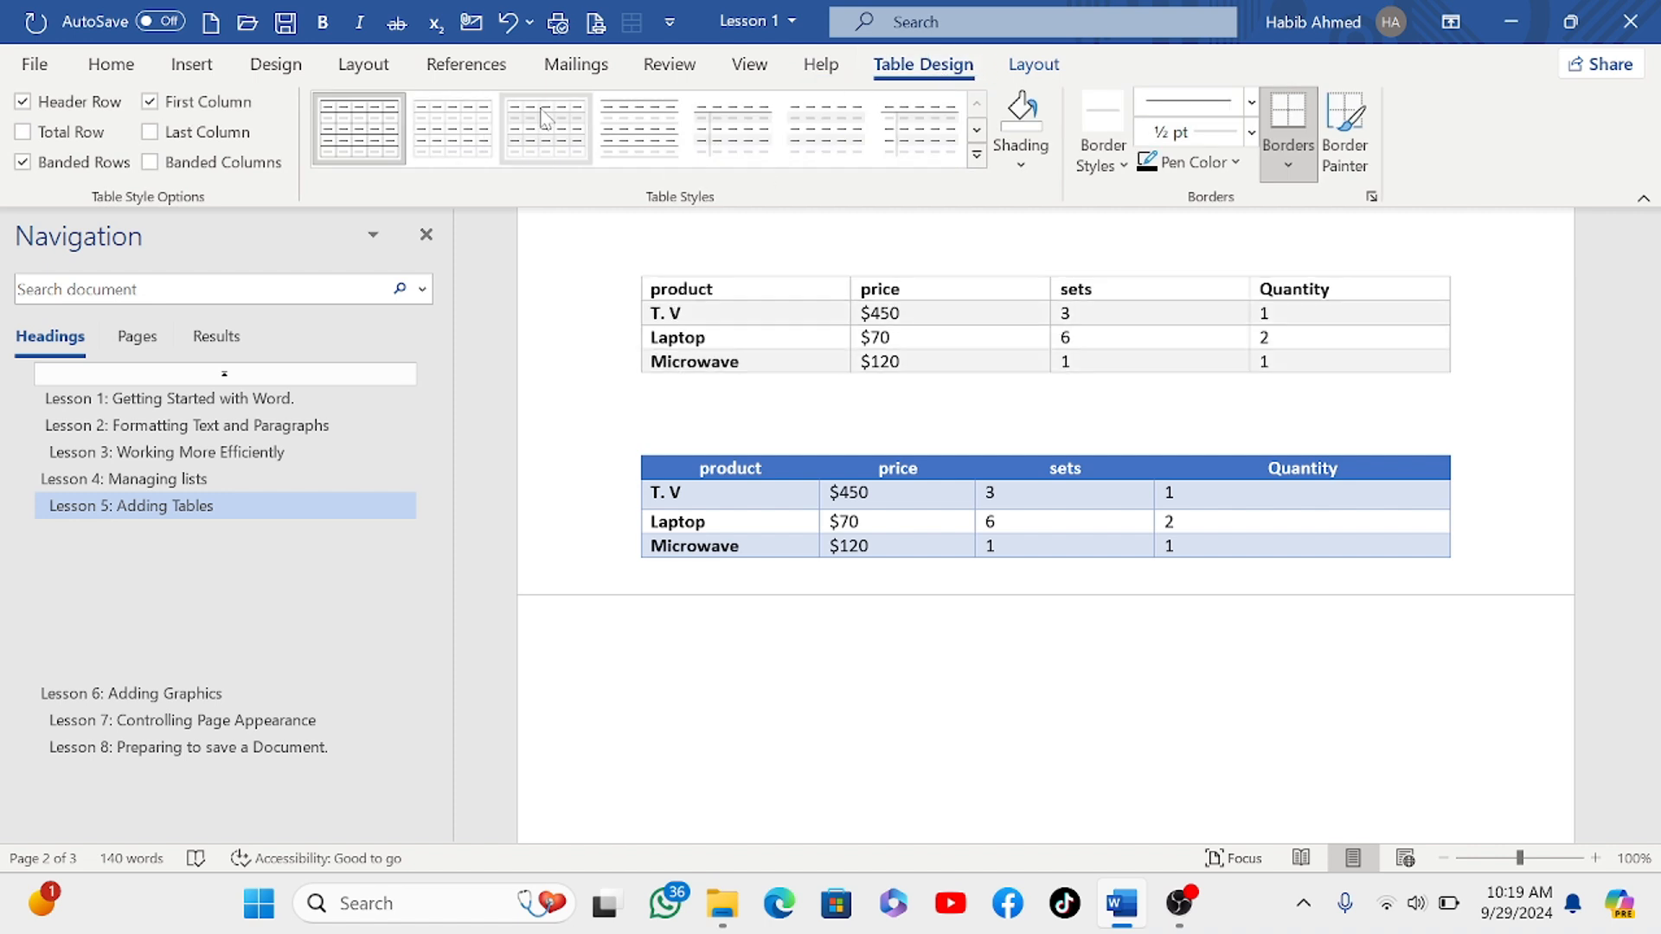
pyautogui.click(977, 132)
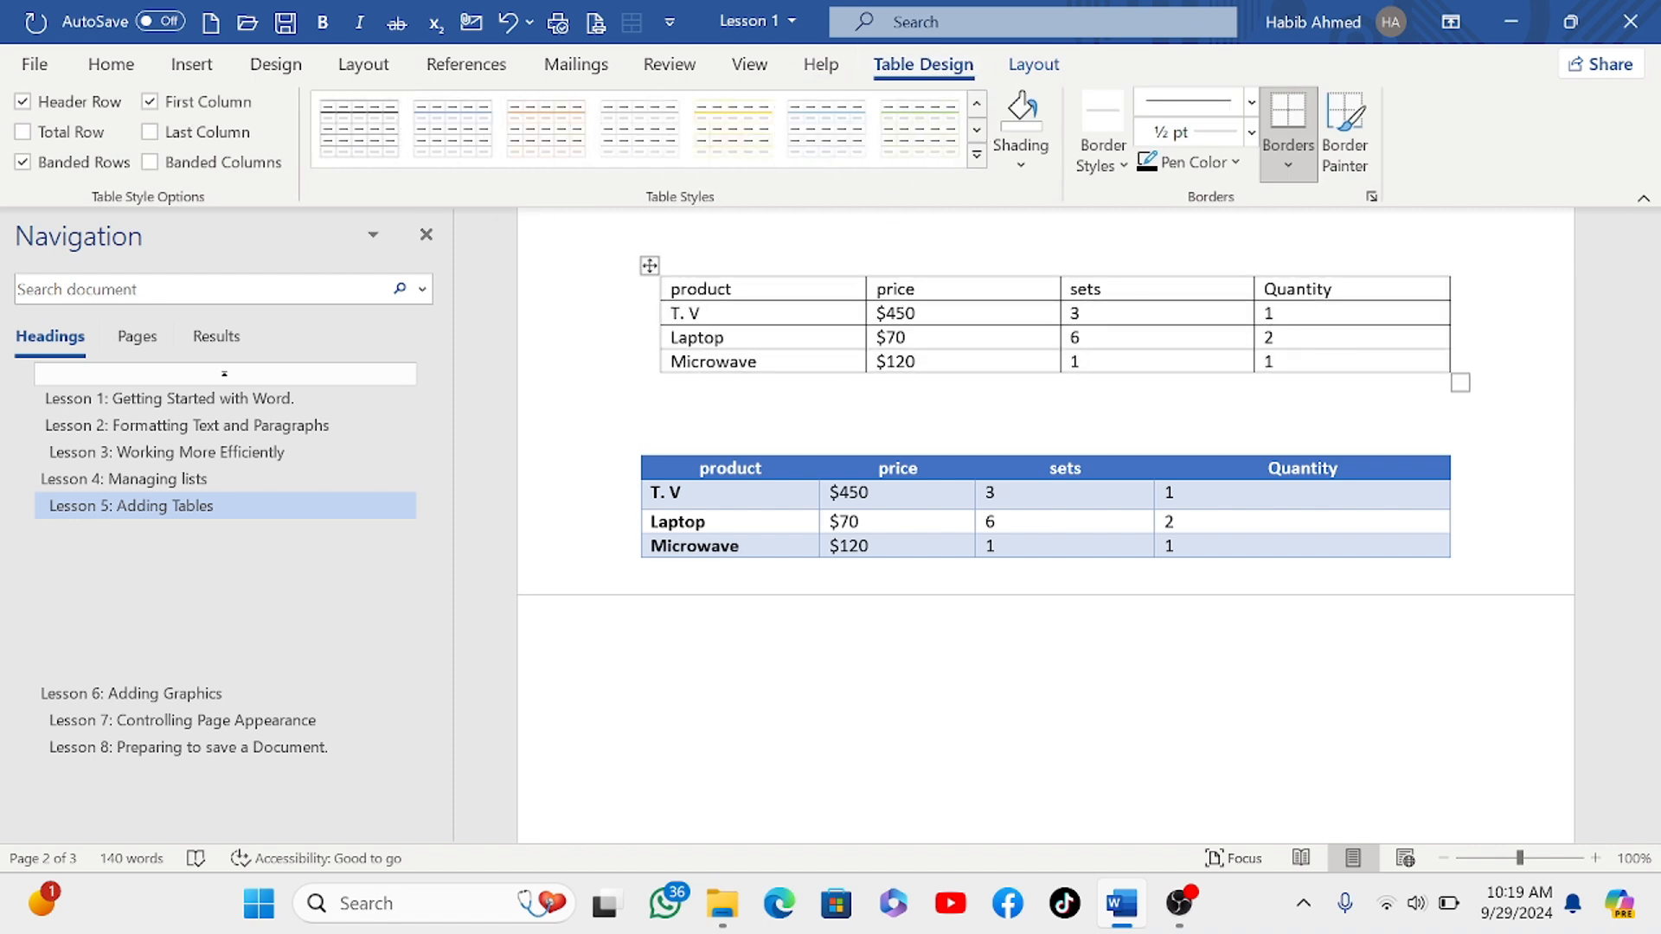
pyautogui.click(976, 157)
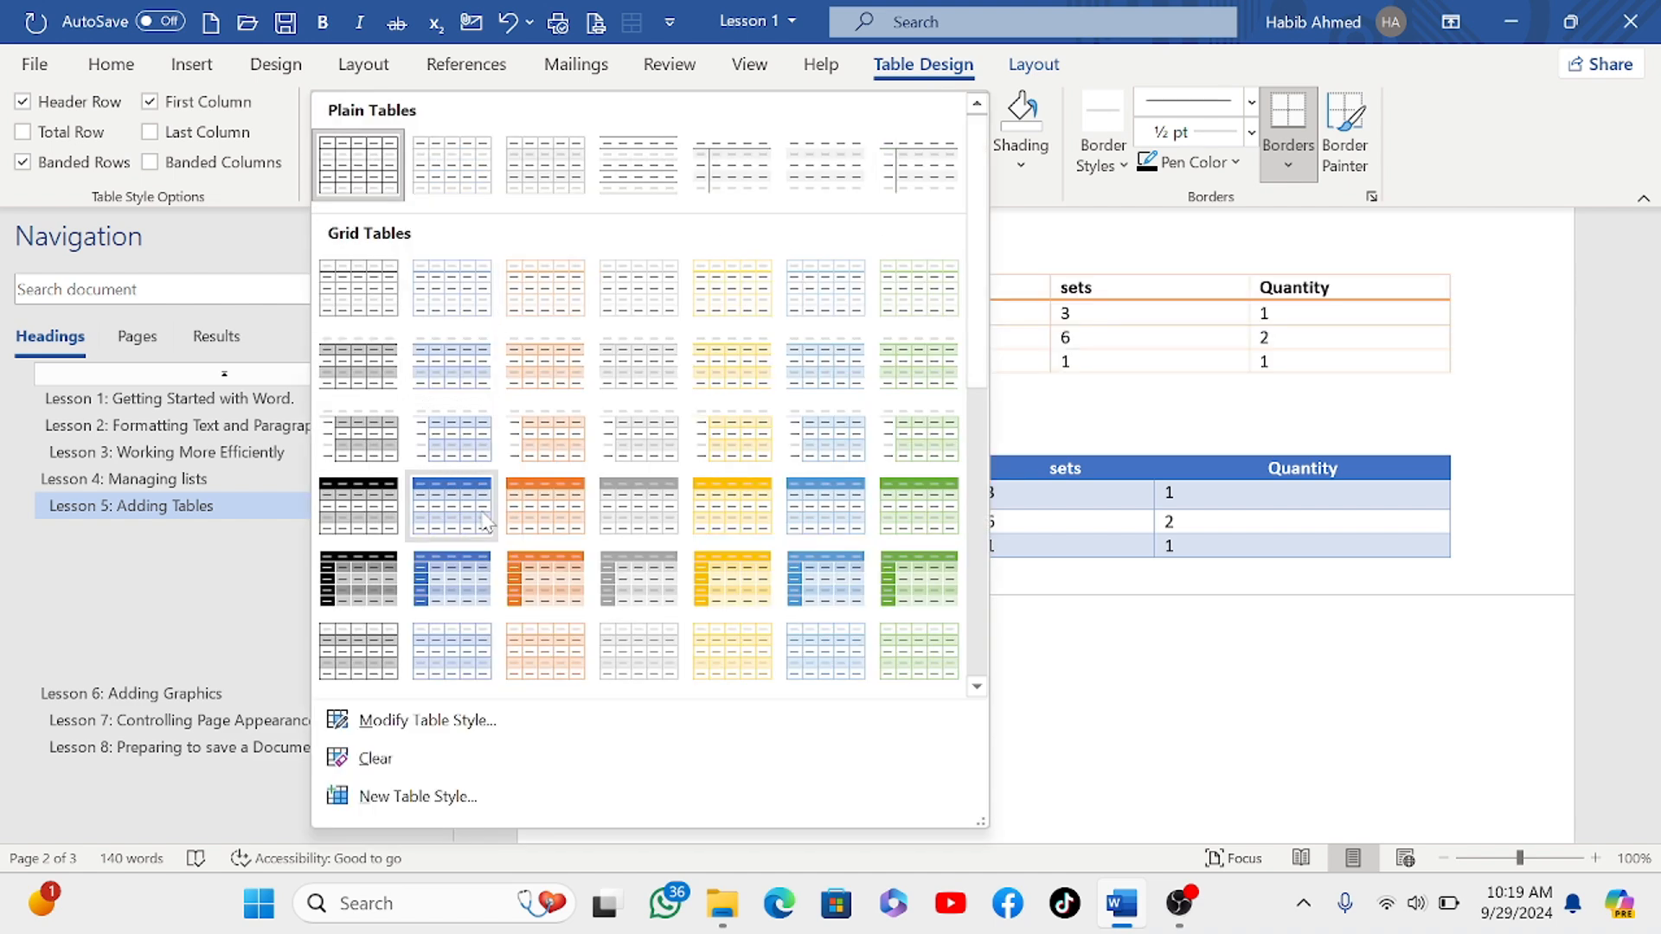
pyautogui.scroll(-5, 472, 532)
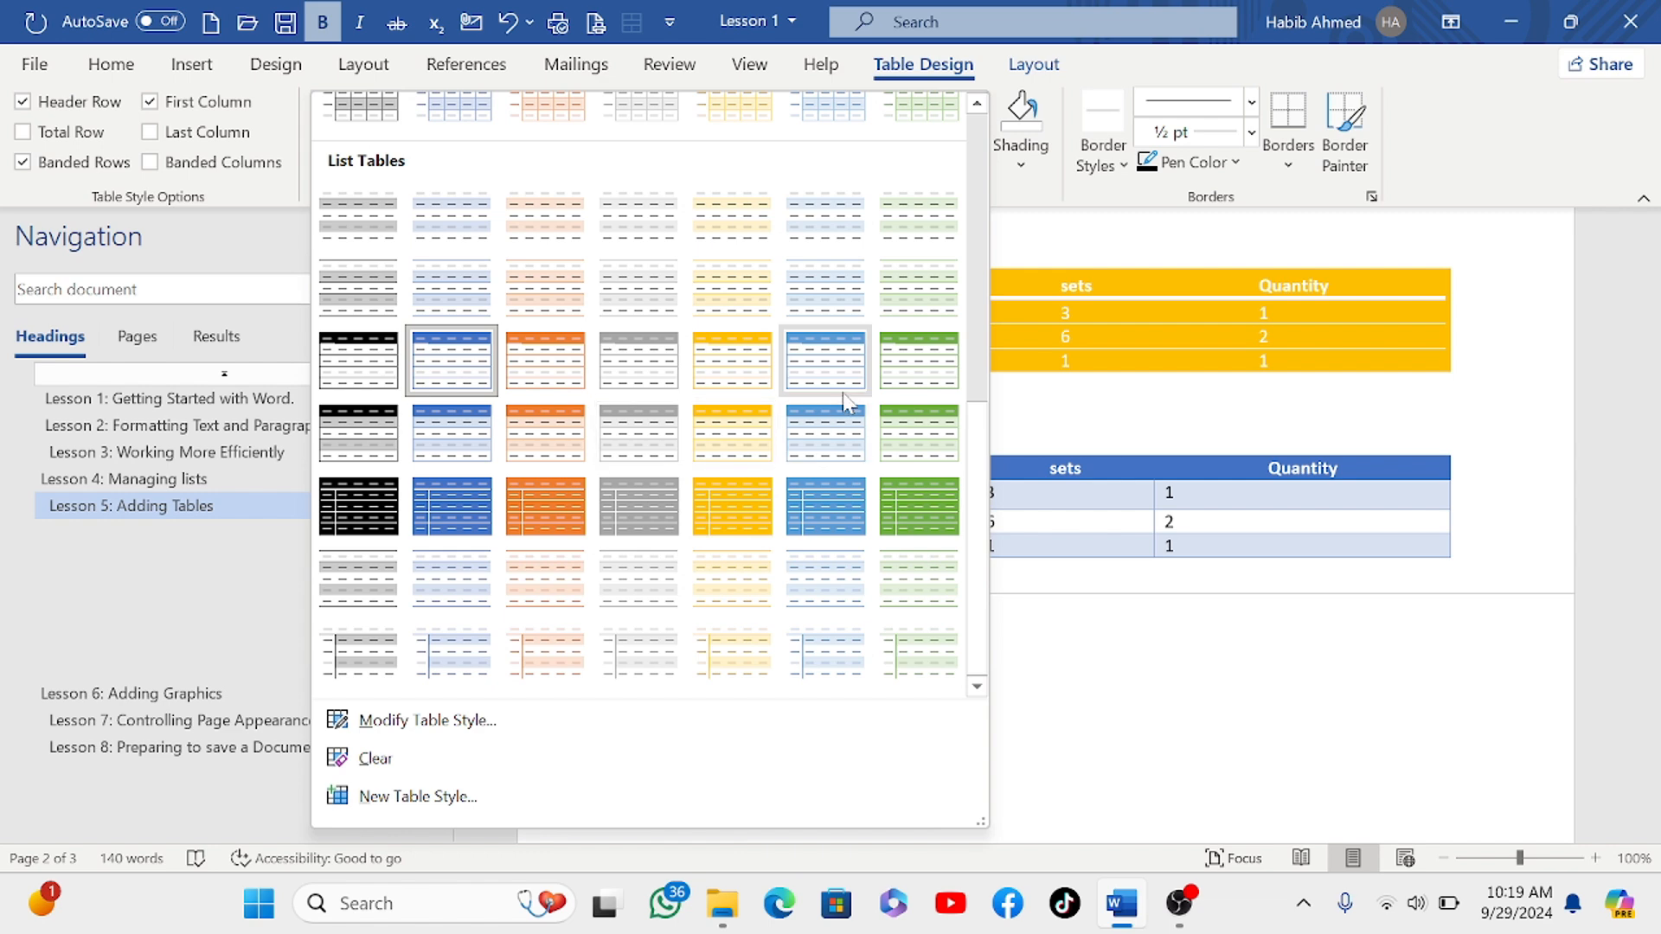
pyautogui.click(813, 370)
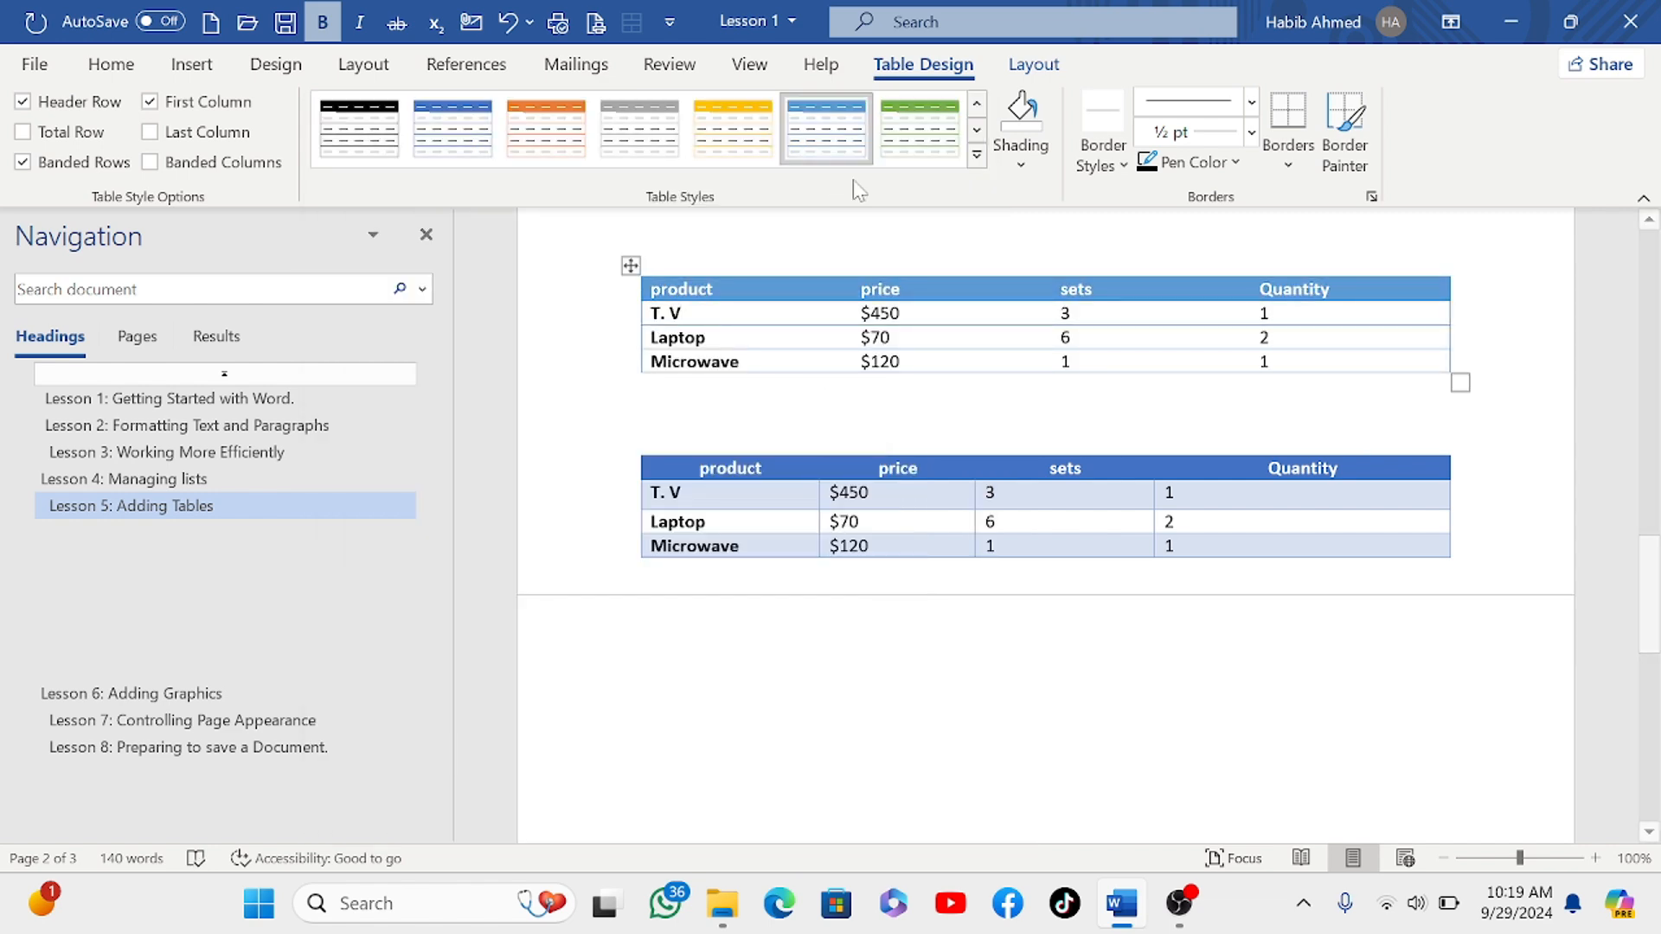
# Step: Apply the light-blue banded Grid Tables style with a solid header row to the upper product table
pyautogui.click(976, 155)
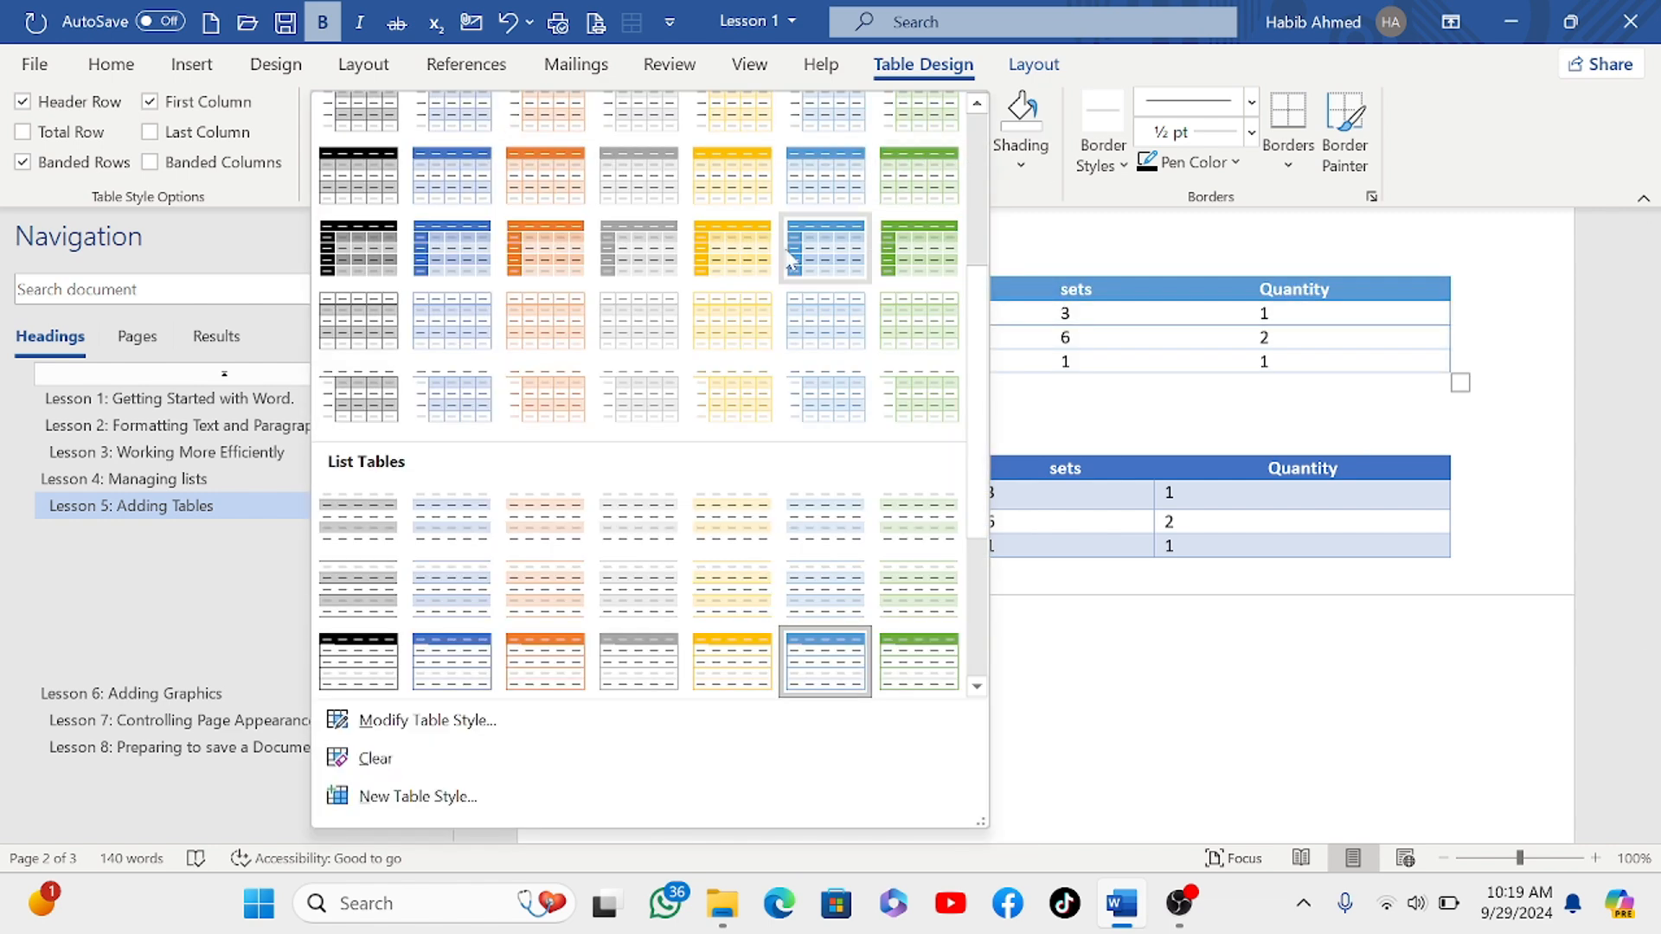
pyautogui.scroll(4, 791, 260)
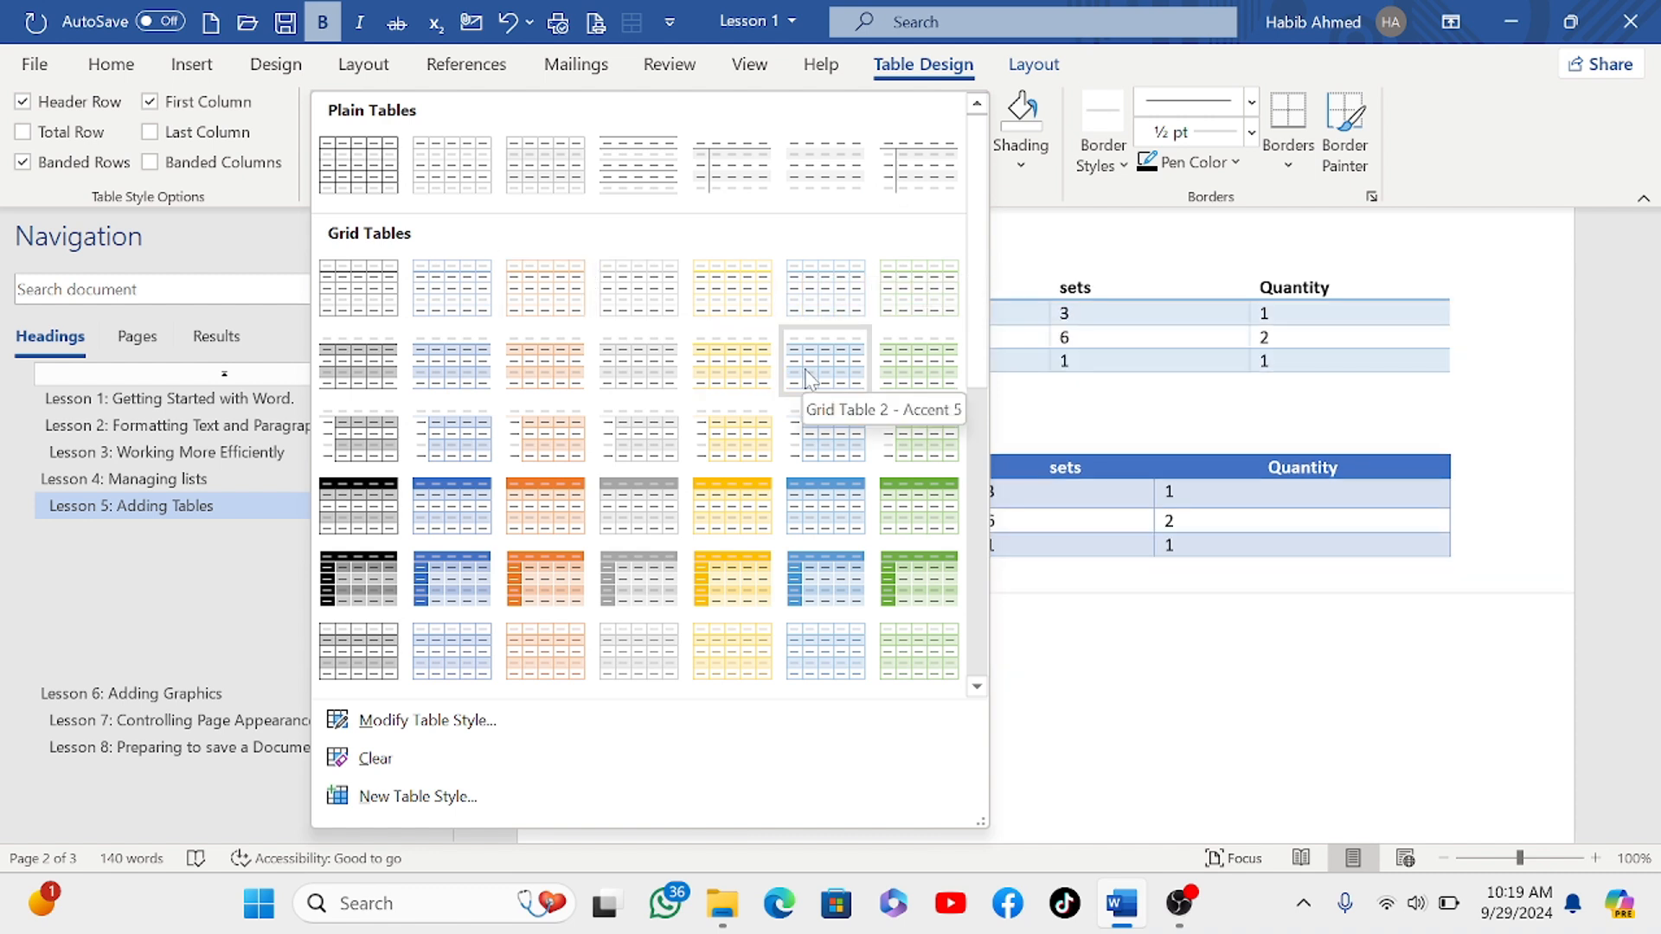
pyautogui.click(818, 495)
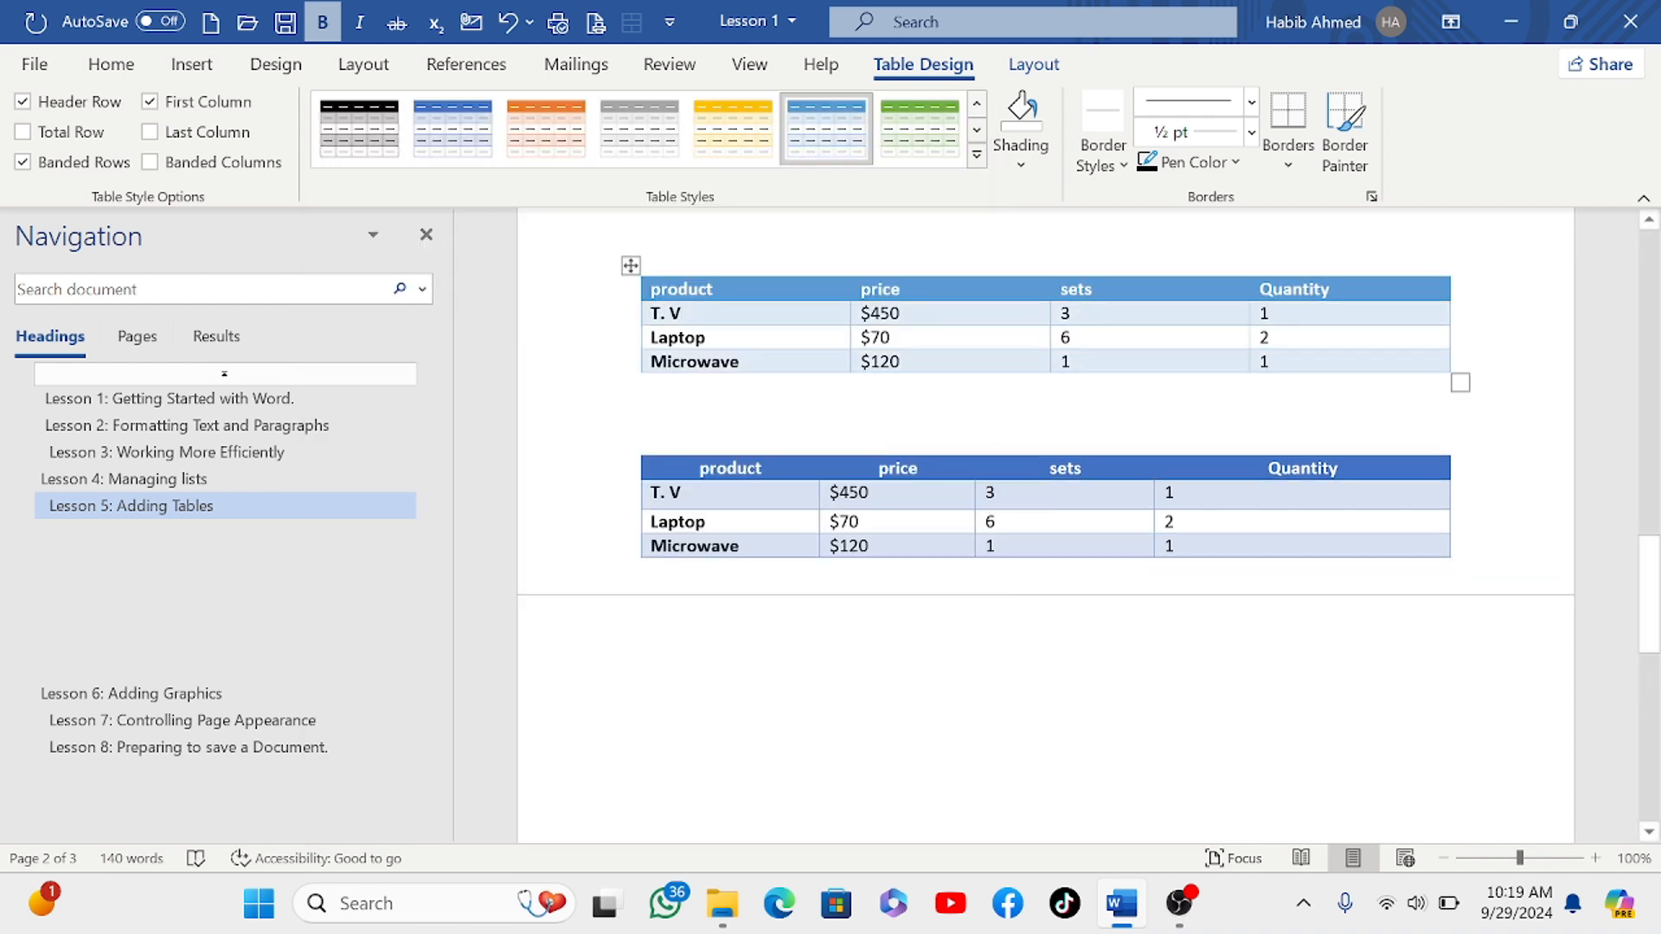
# Step: Center the product, price, sets and Quantity headings in the upper table's header row
pyautogui.scroll(2, 1045, 433)
pyautogui.scroll(-1, 1046, 433)
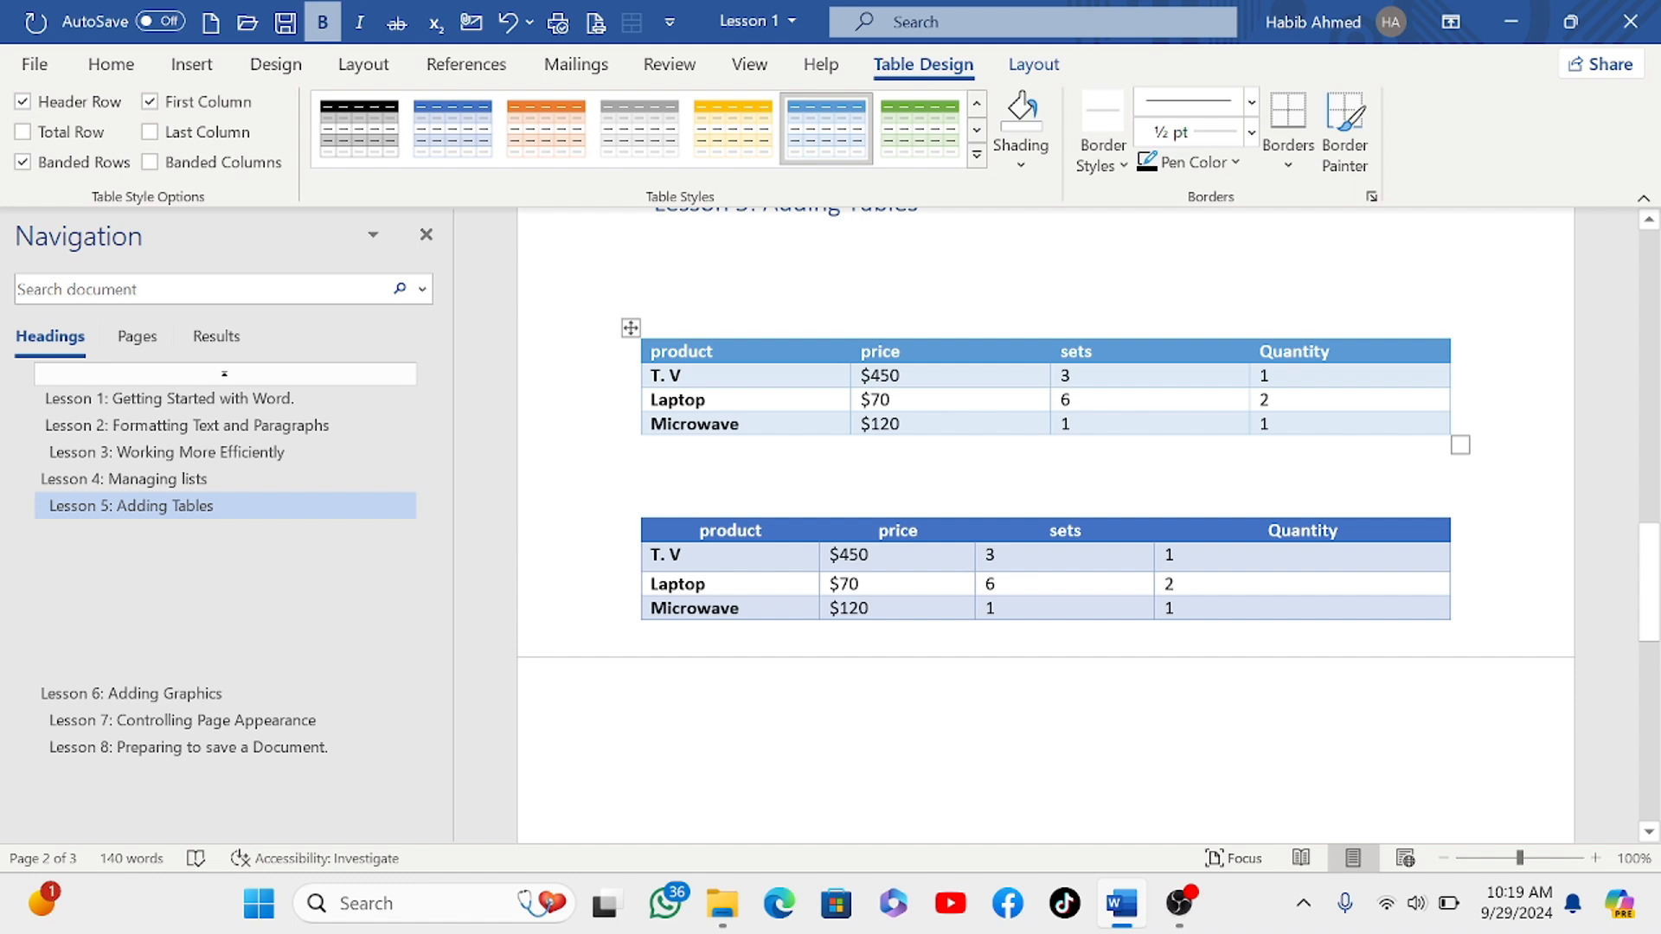
pyautogui.scroll(-1, 682, 313)
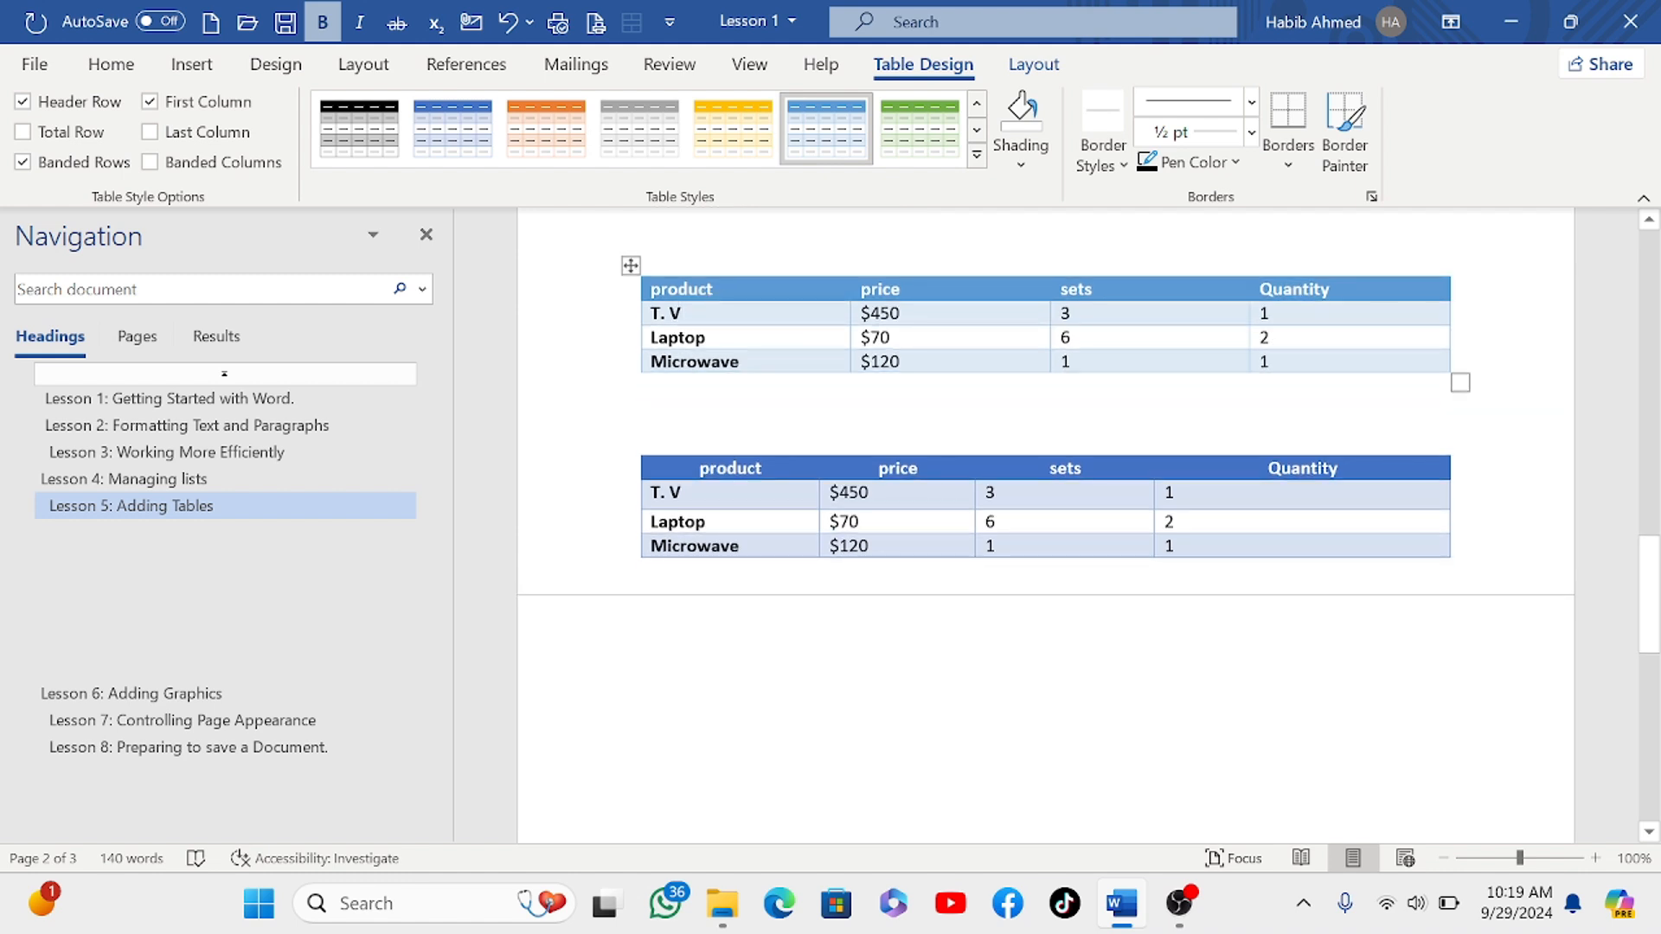
pyautogui.moveTo(714, 288); pyautogui.dragTo(669, 289)
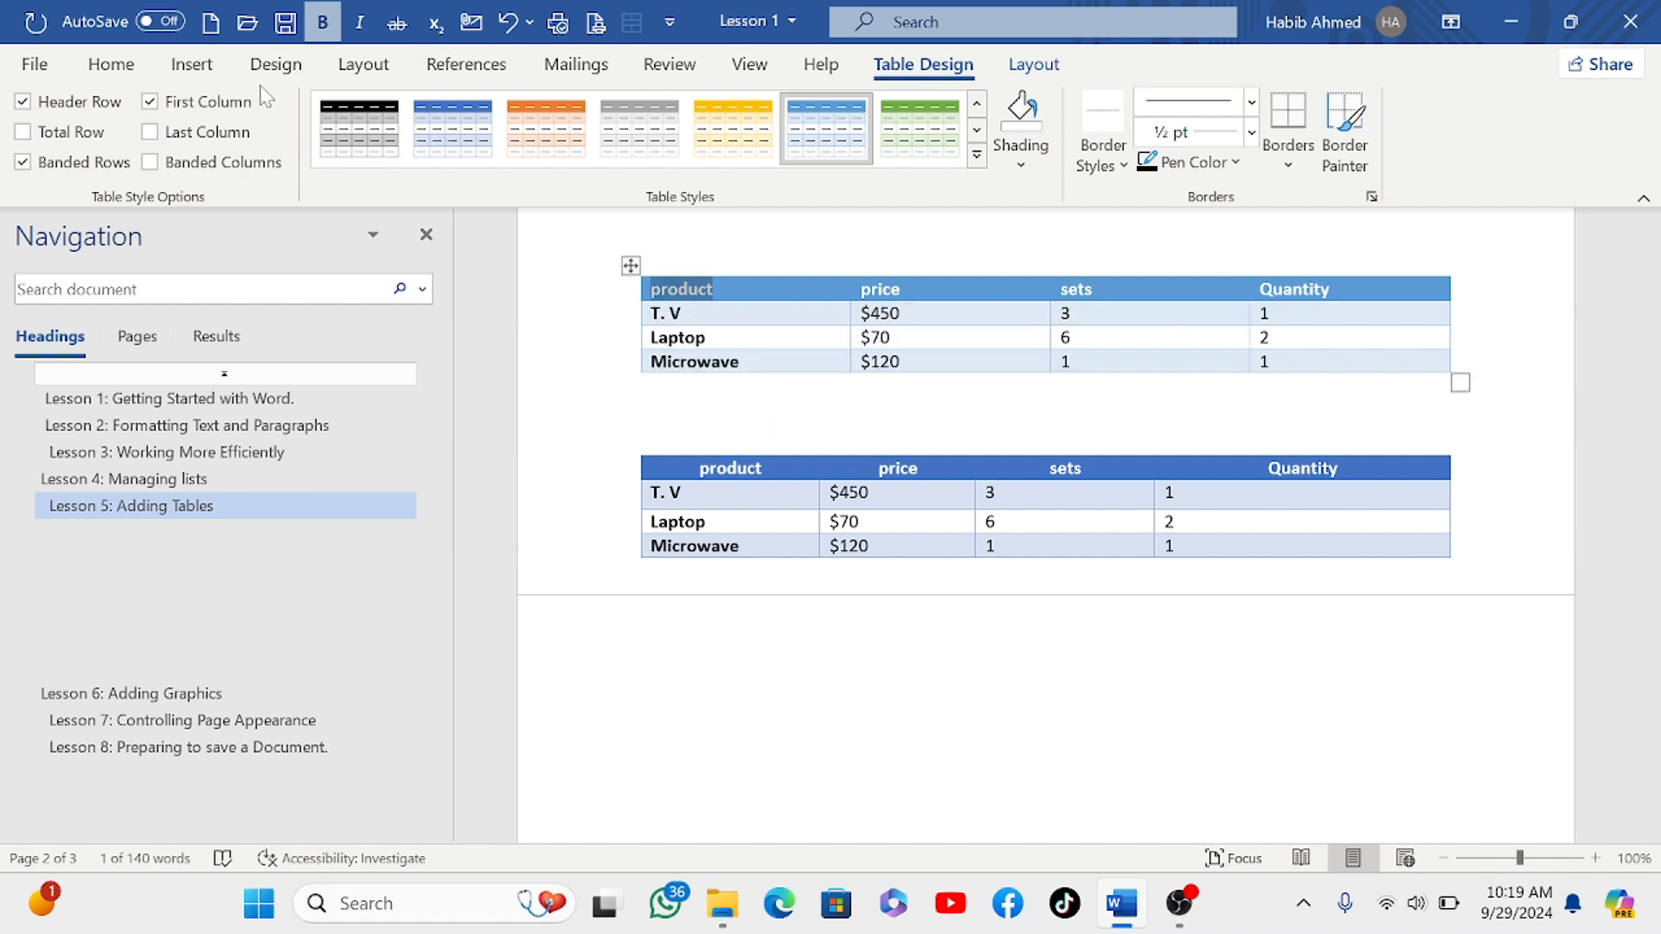
pyautogui.click(117, 73)
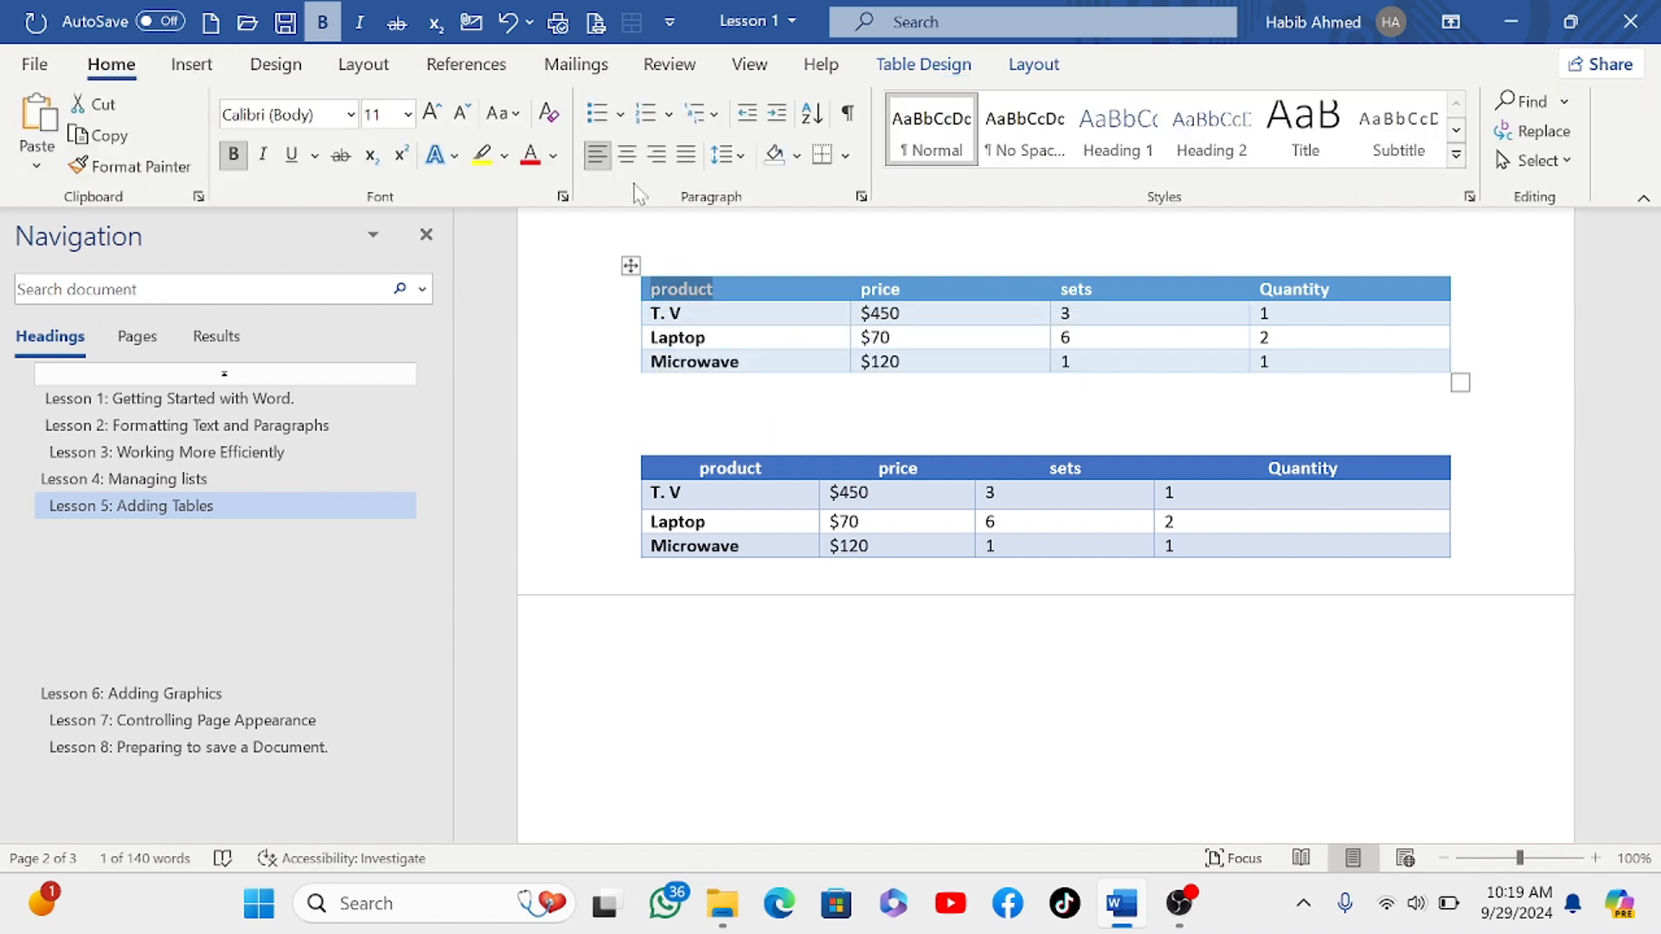
pyautogui.click(627, 154)
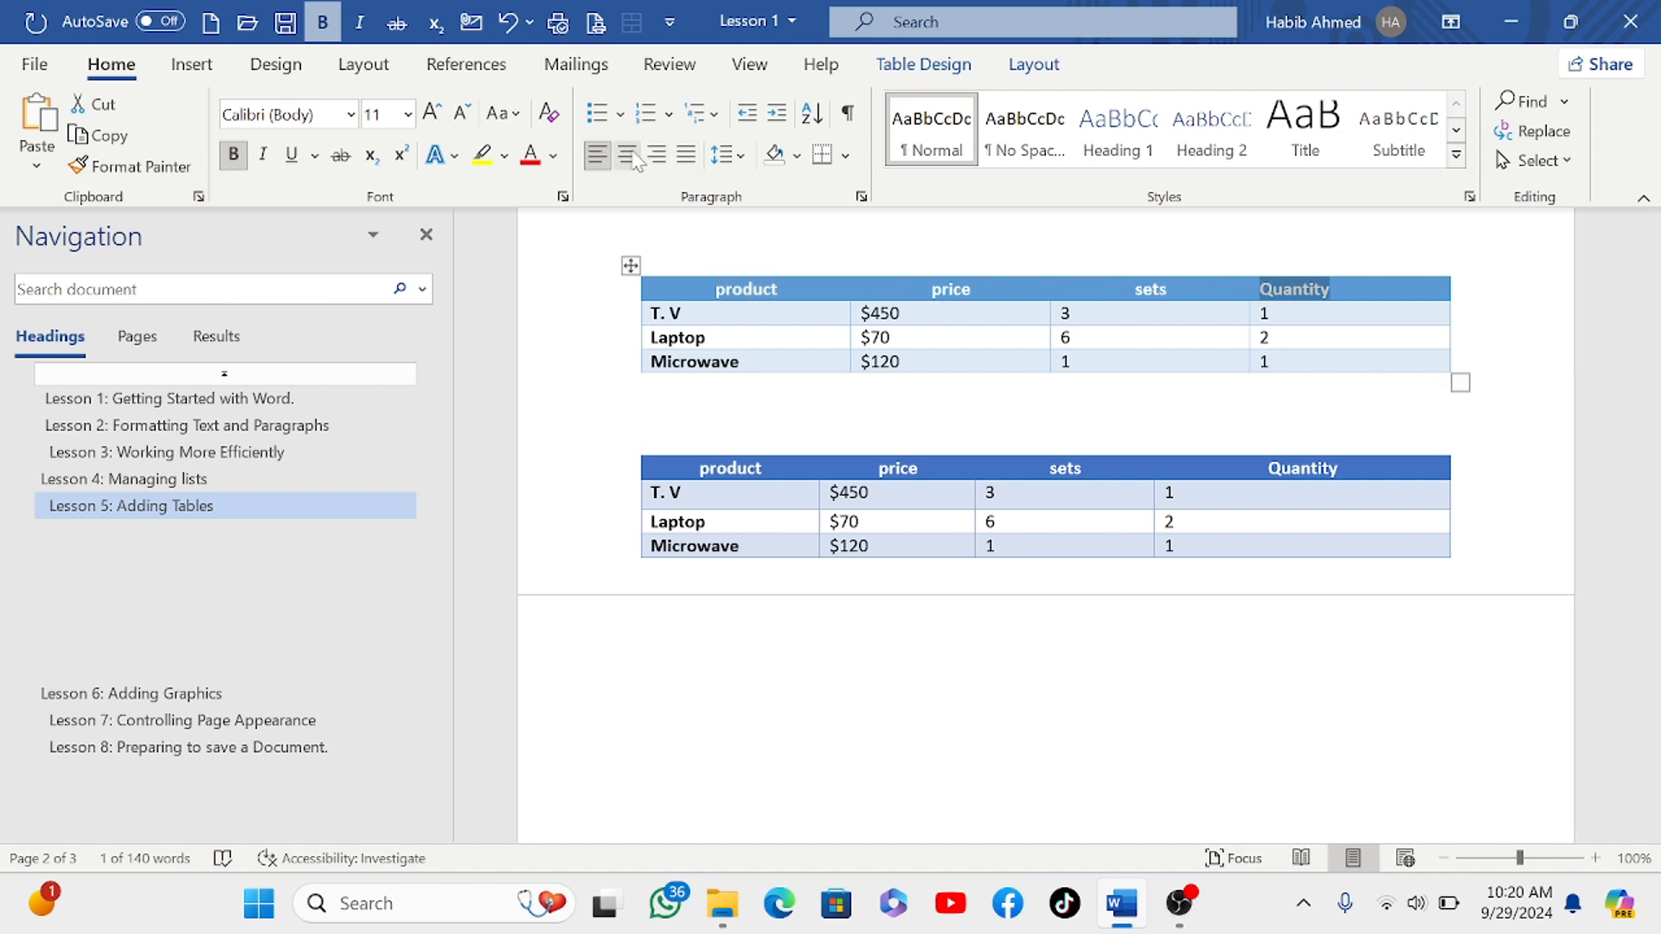
pyautogui.click(632, 155)
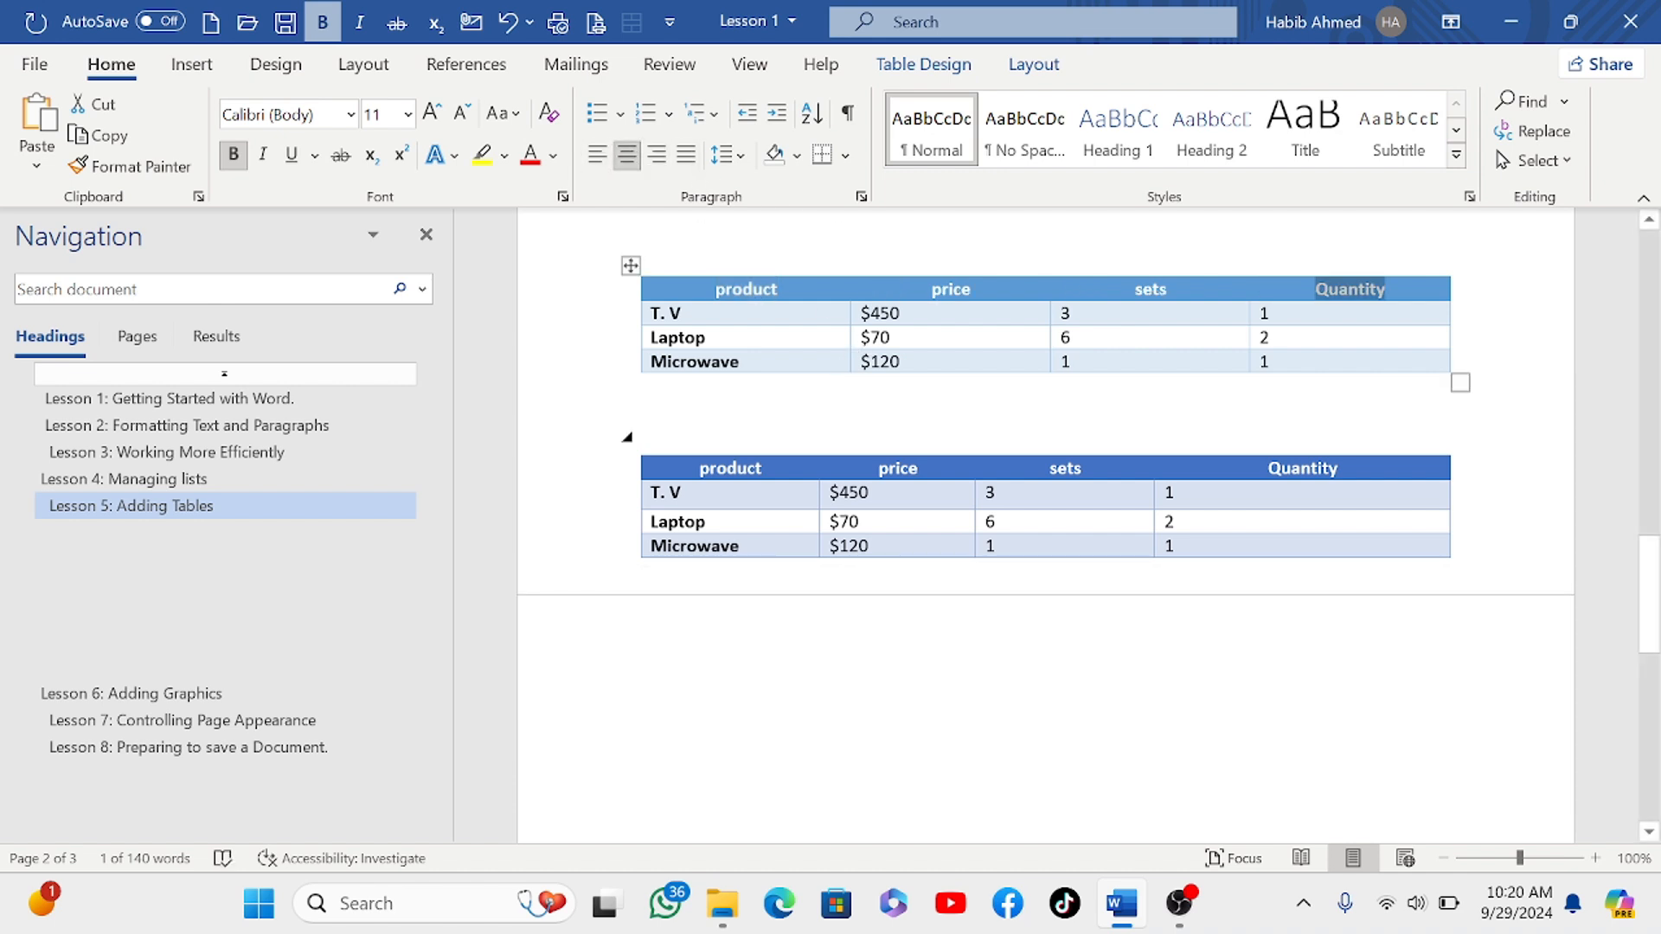
pyautogui.click(987, 413)
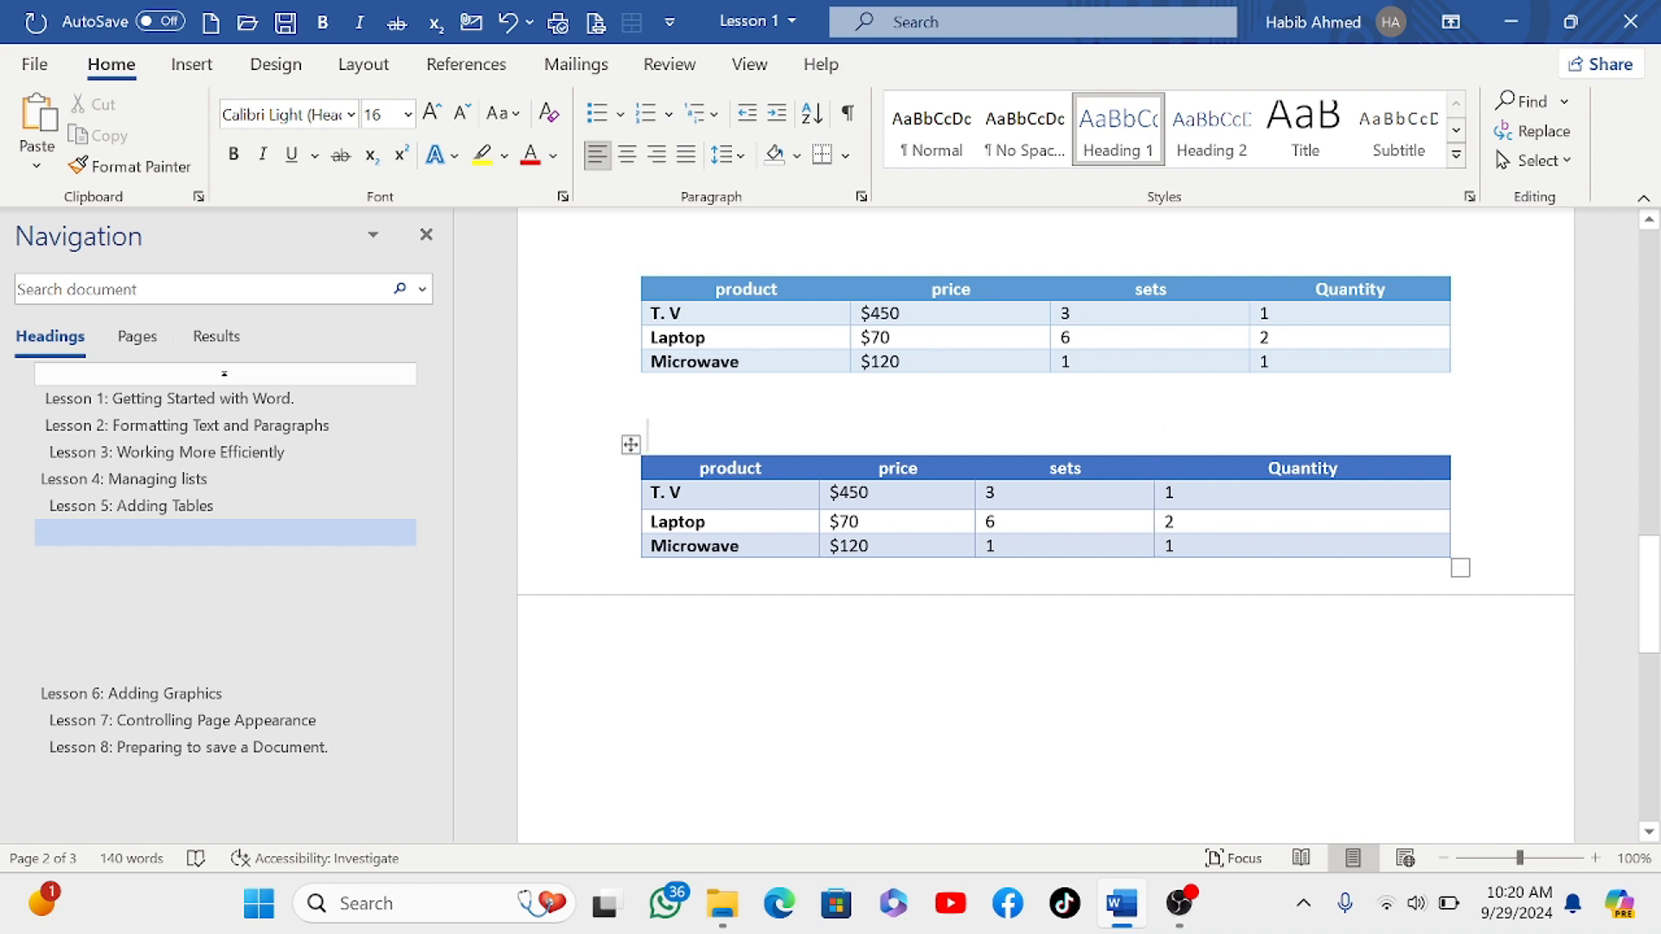
# Step: Adjust the blank lines above the Lesson 6: Adding Graphics heading so that it starts on a new page
pyautogui.scroll(-2, 1044, 442)
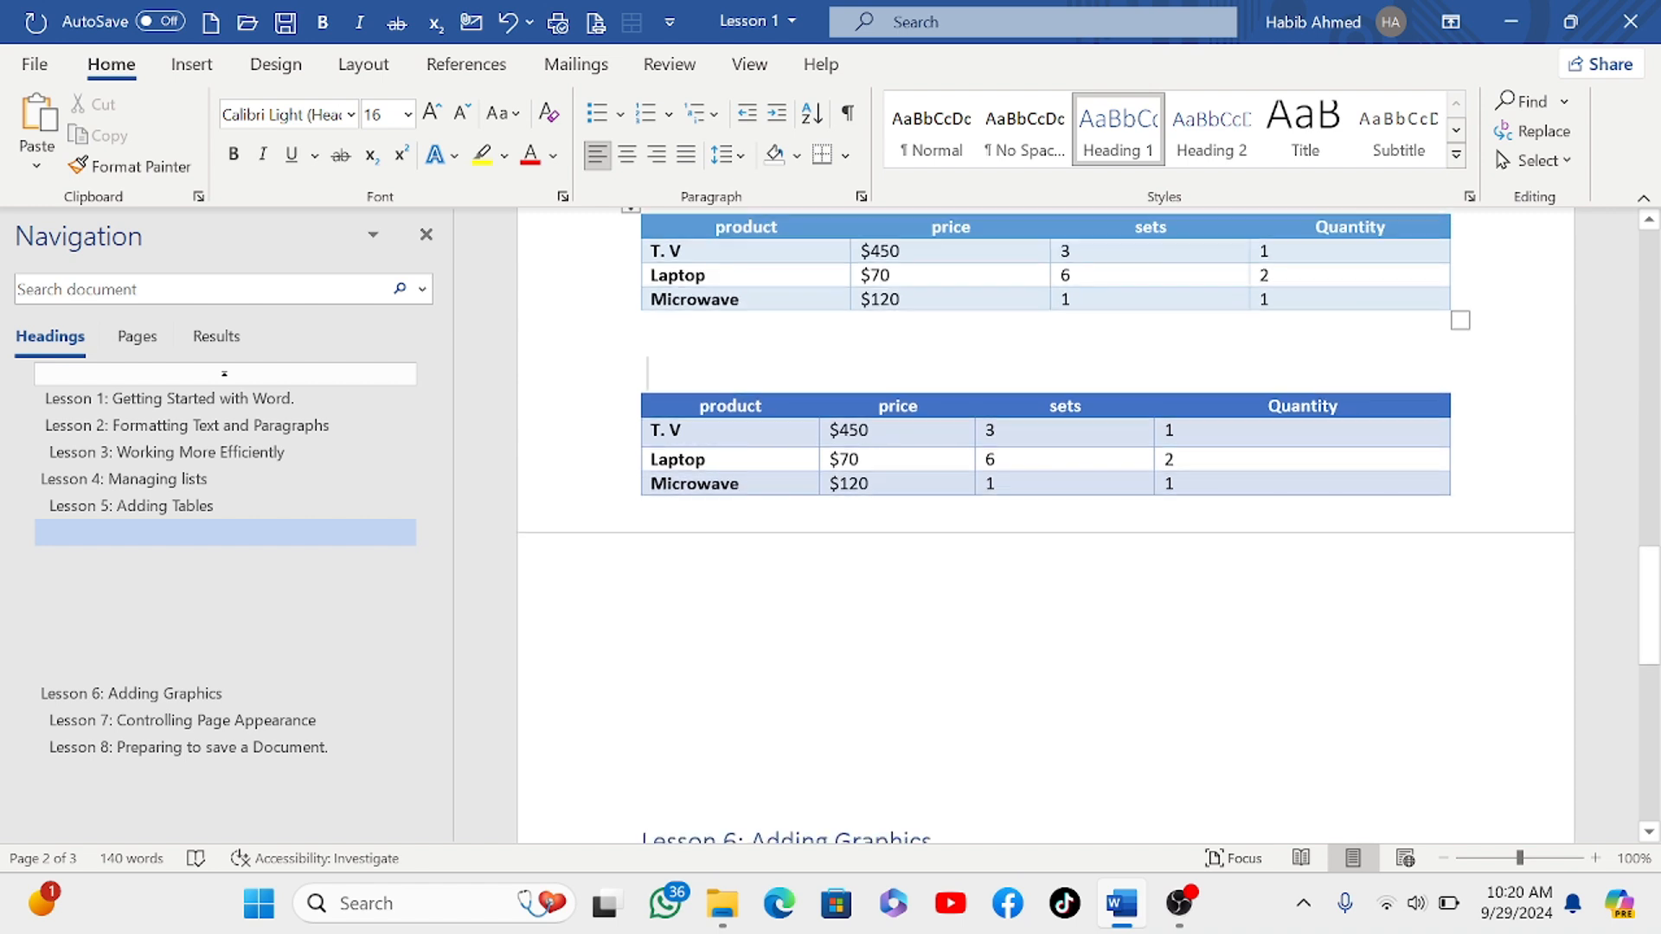
pyautogui.scroll(2, 1045, 441)
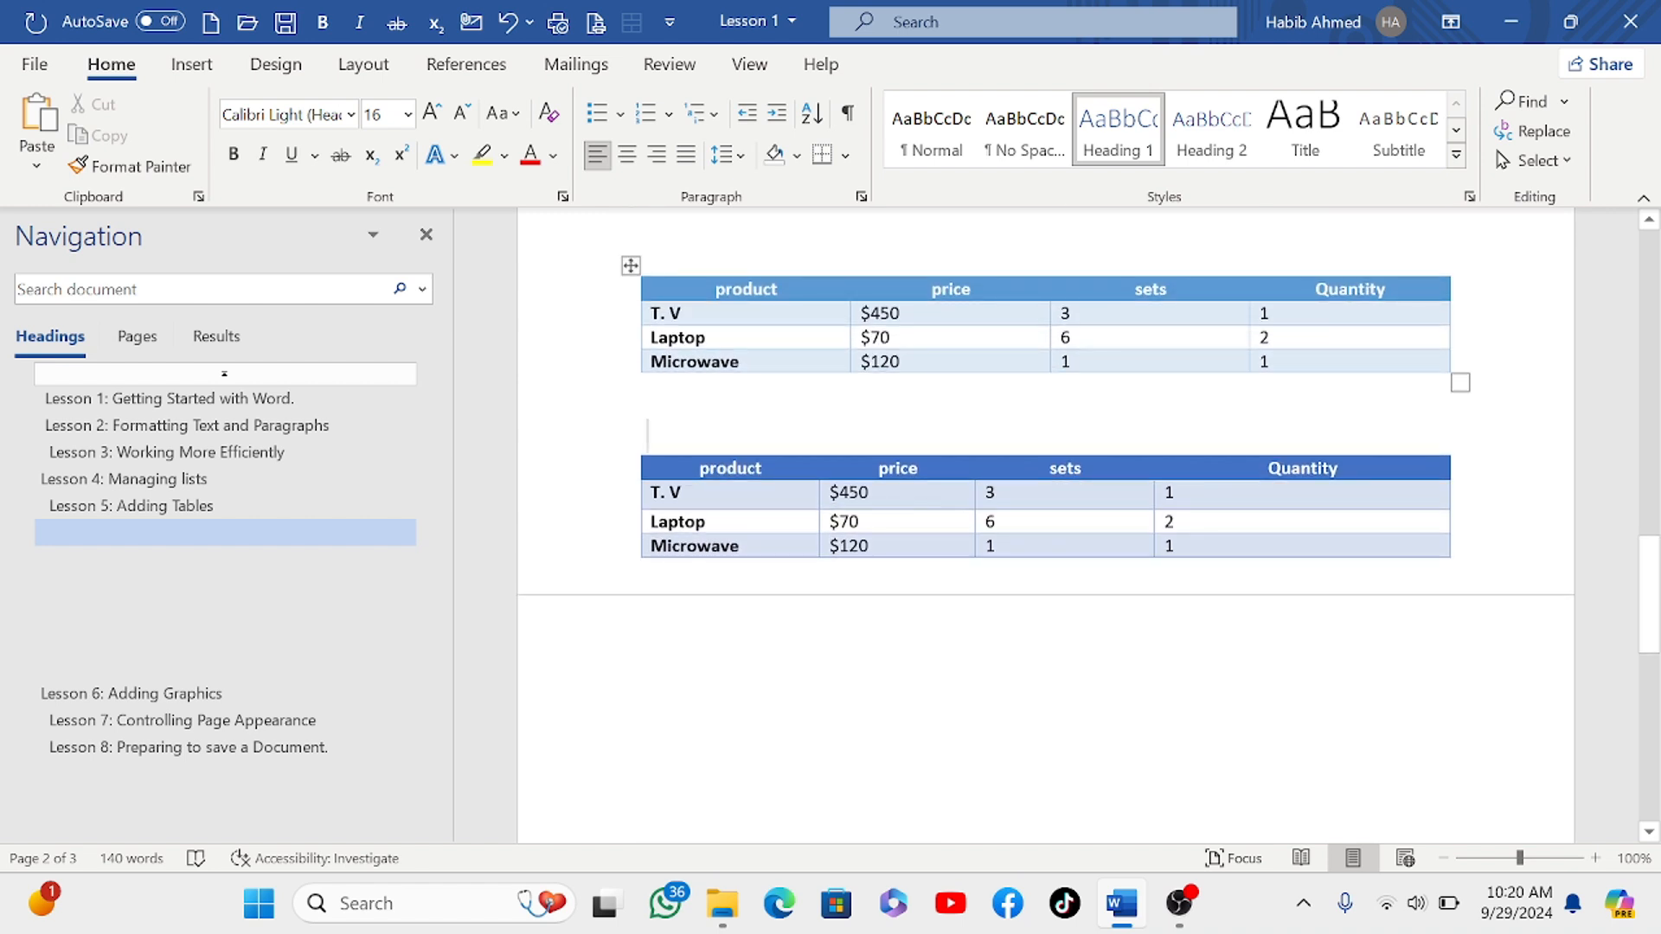
pyautogui.scroll(1, 1045, 441)
pyautogui.click(709, 420)
pyautogui.scroll(-6, 709, 421)
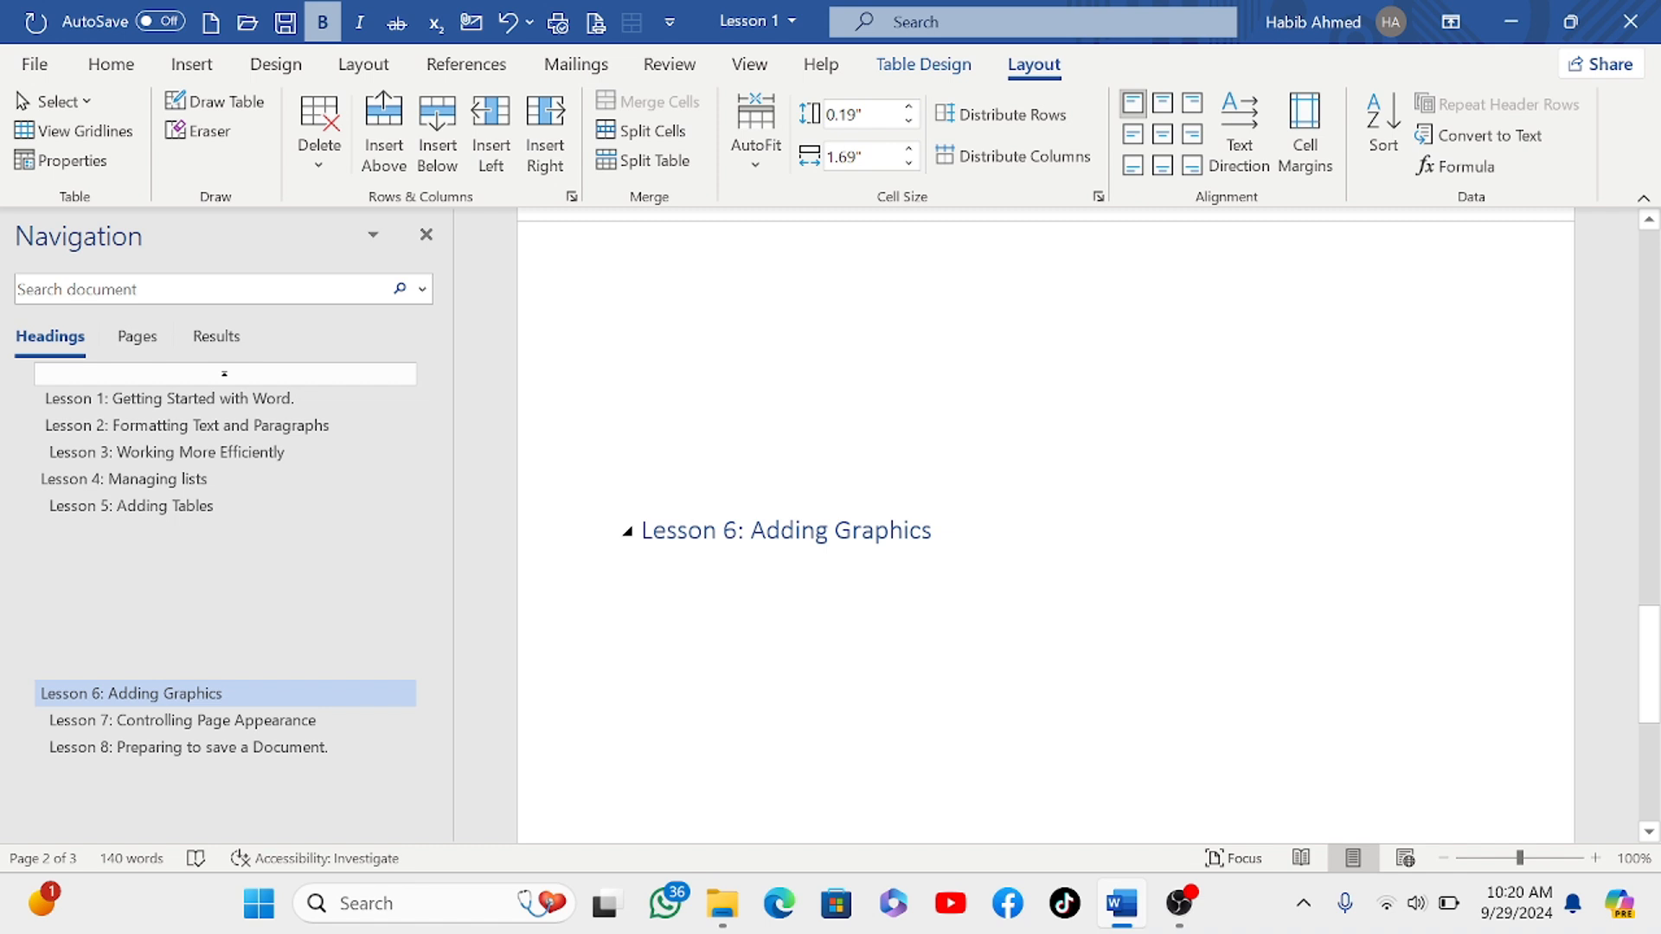
pyautogui.scroll(-2, 1045, 527)
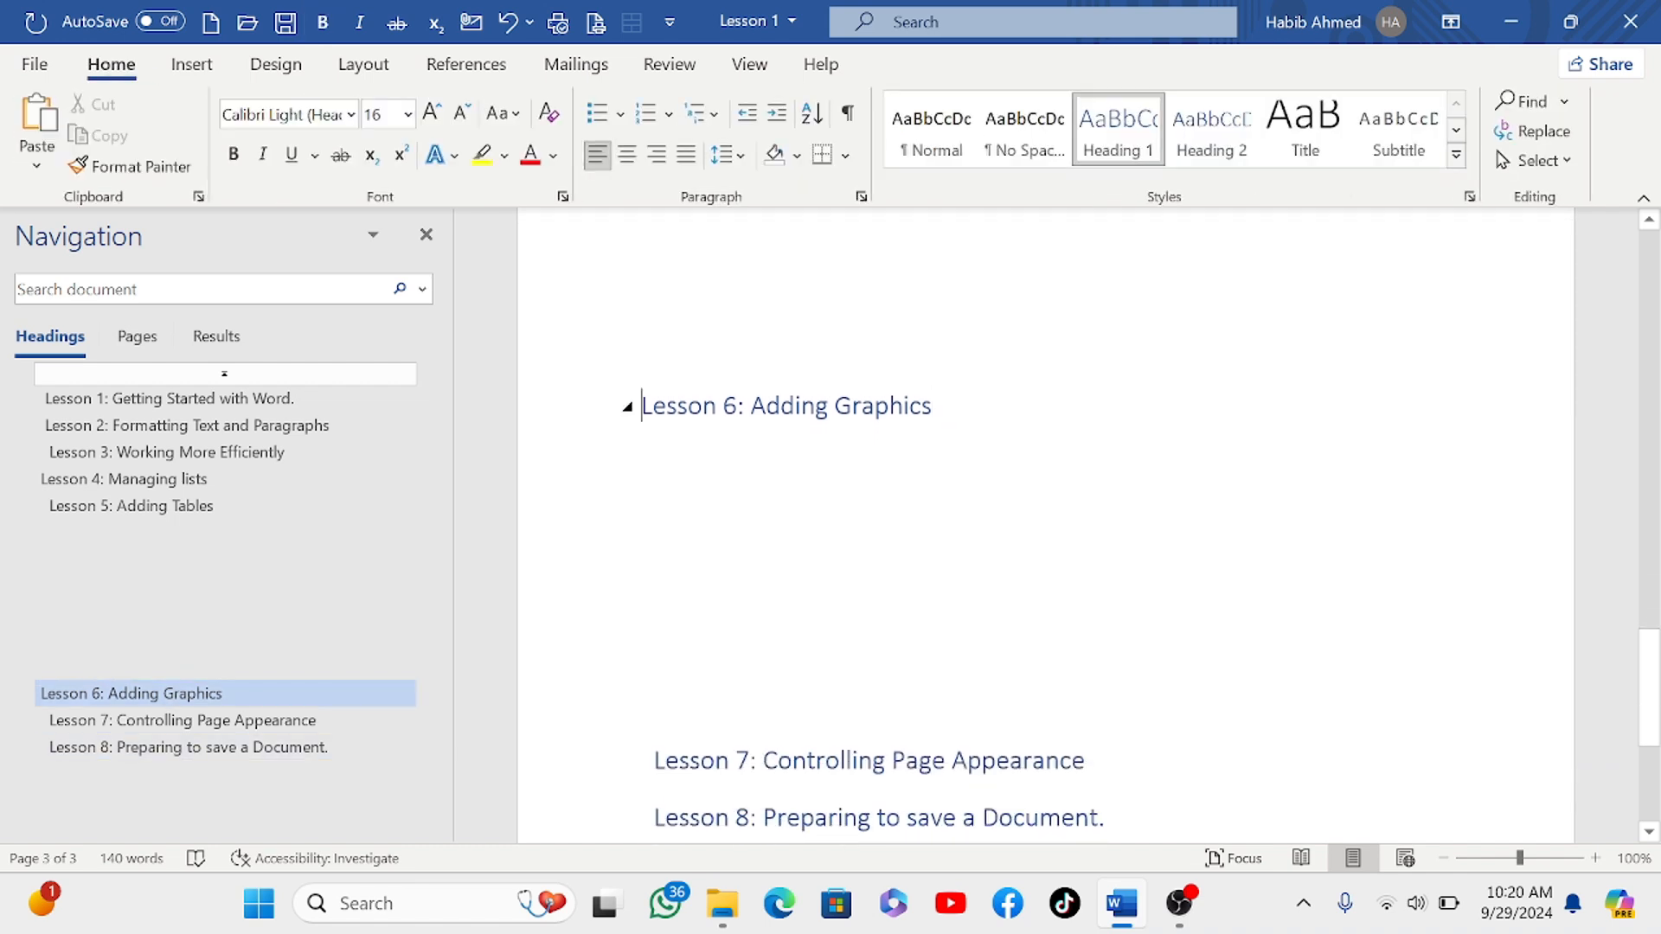
pyautogui.scroll(-2, 1045, 527)
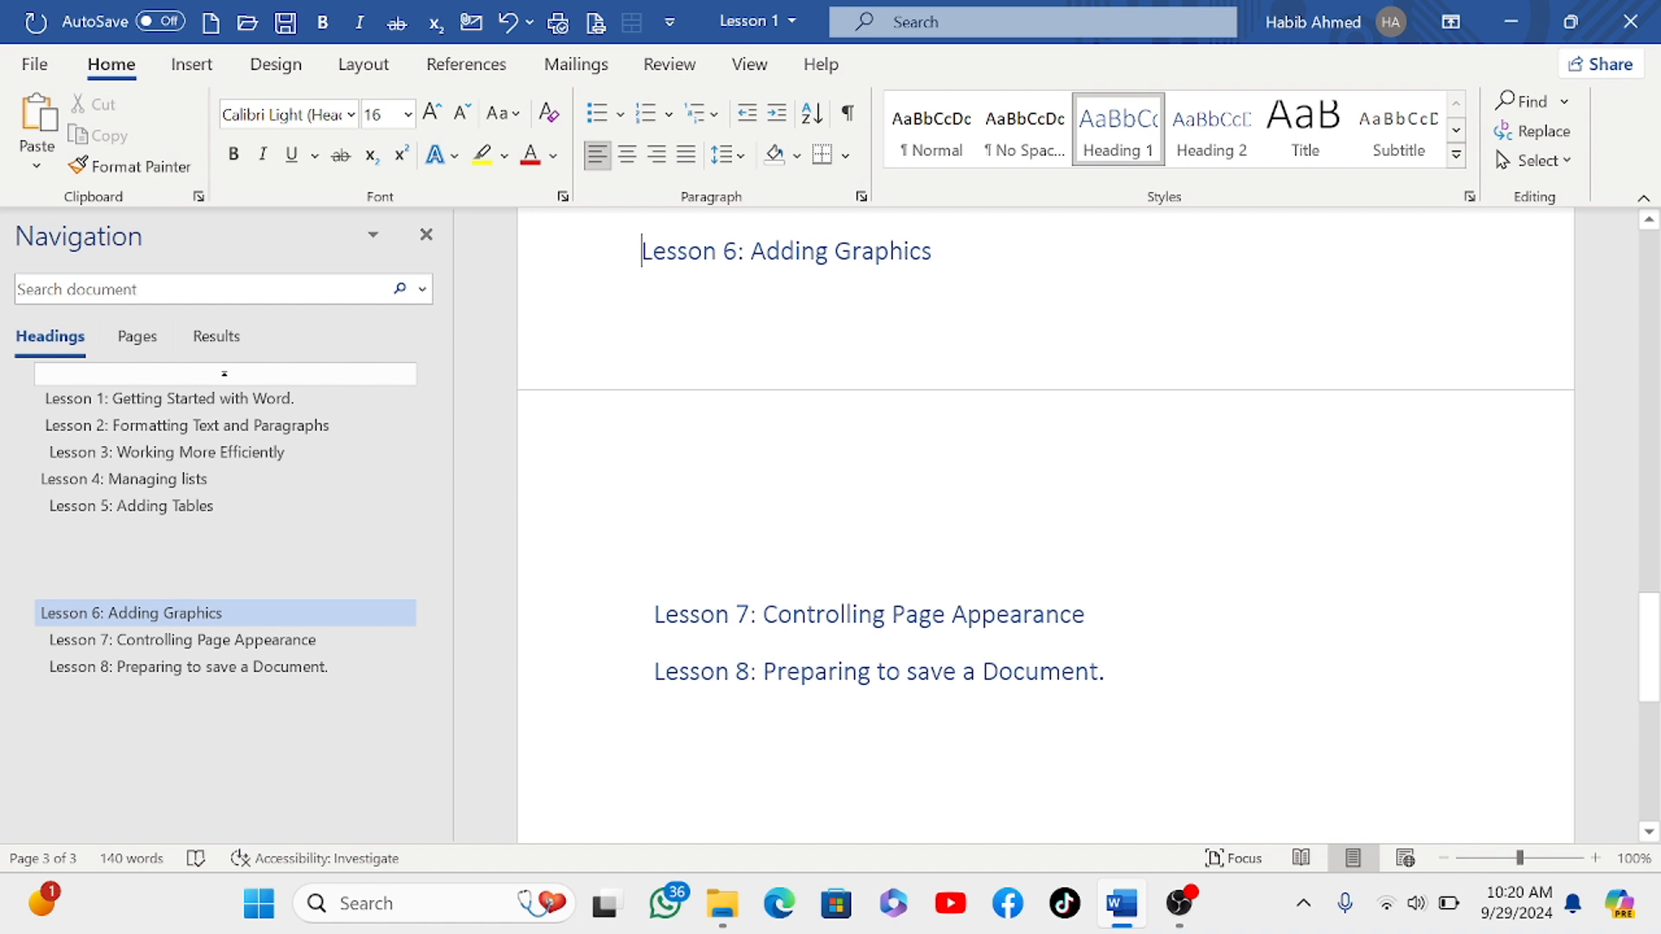
pyautogui.scroll(2, 1045, 527)
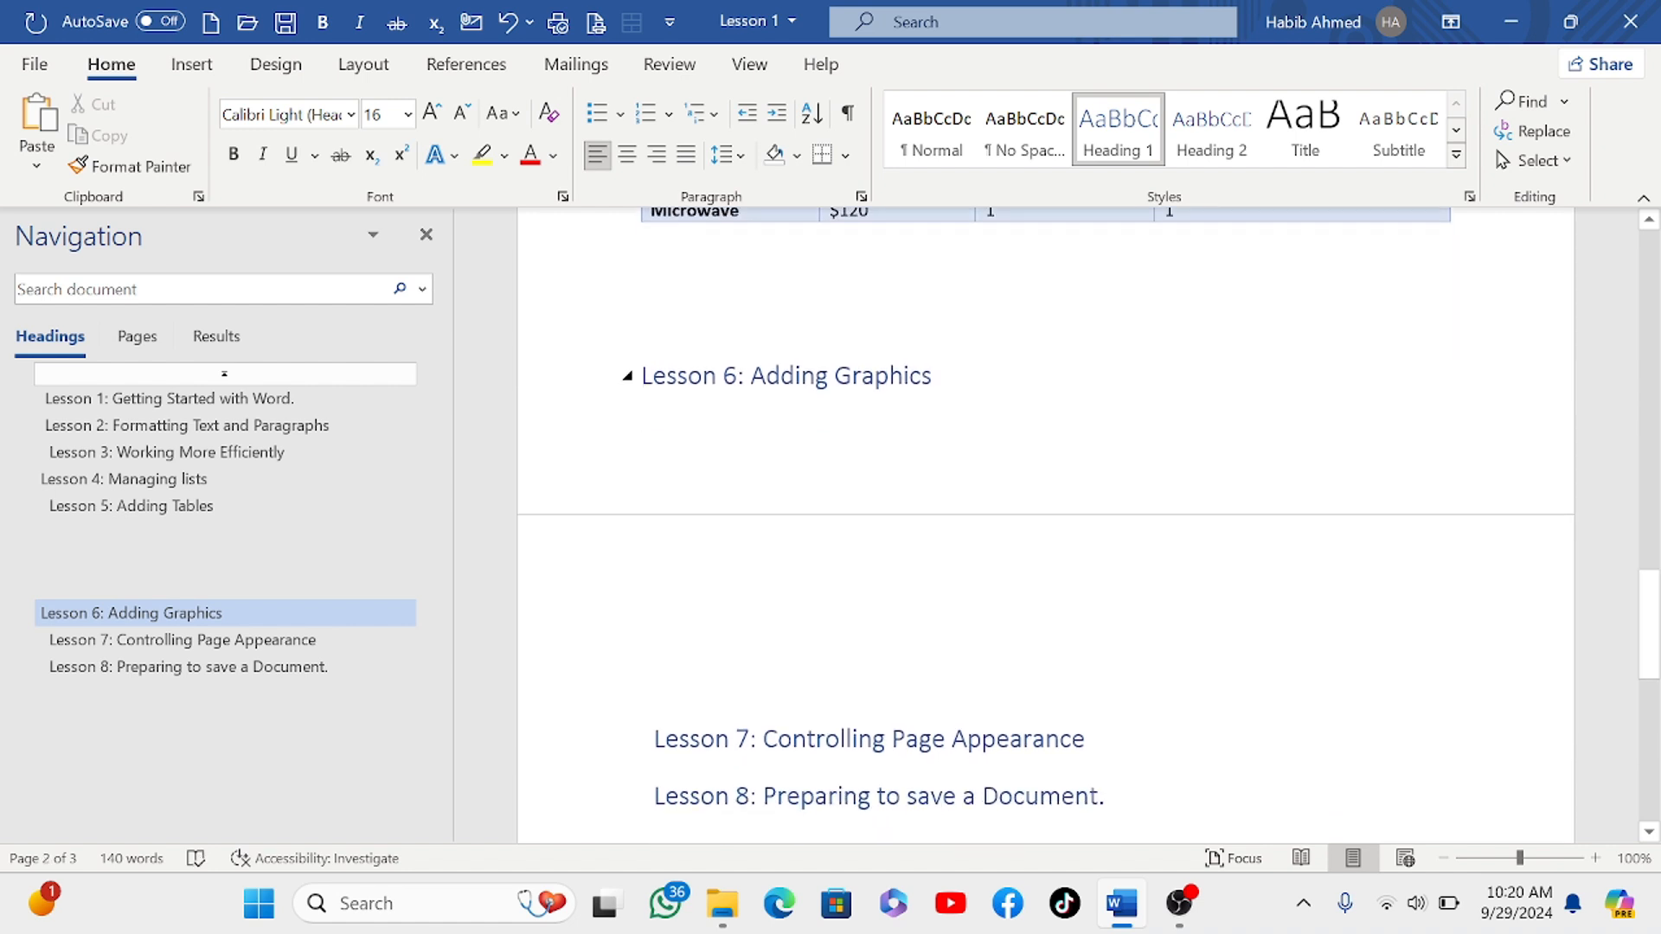
pyautogui.press('Return')
pyautogui.press('Return')
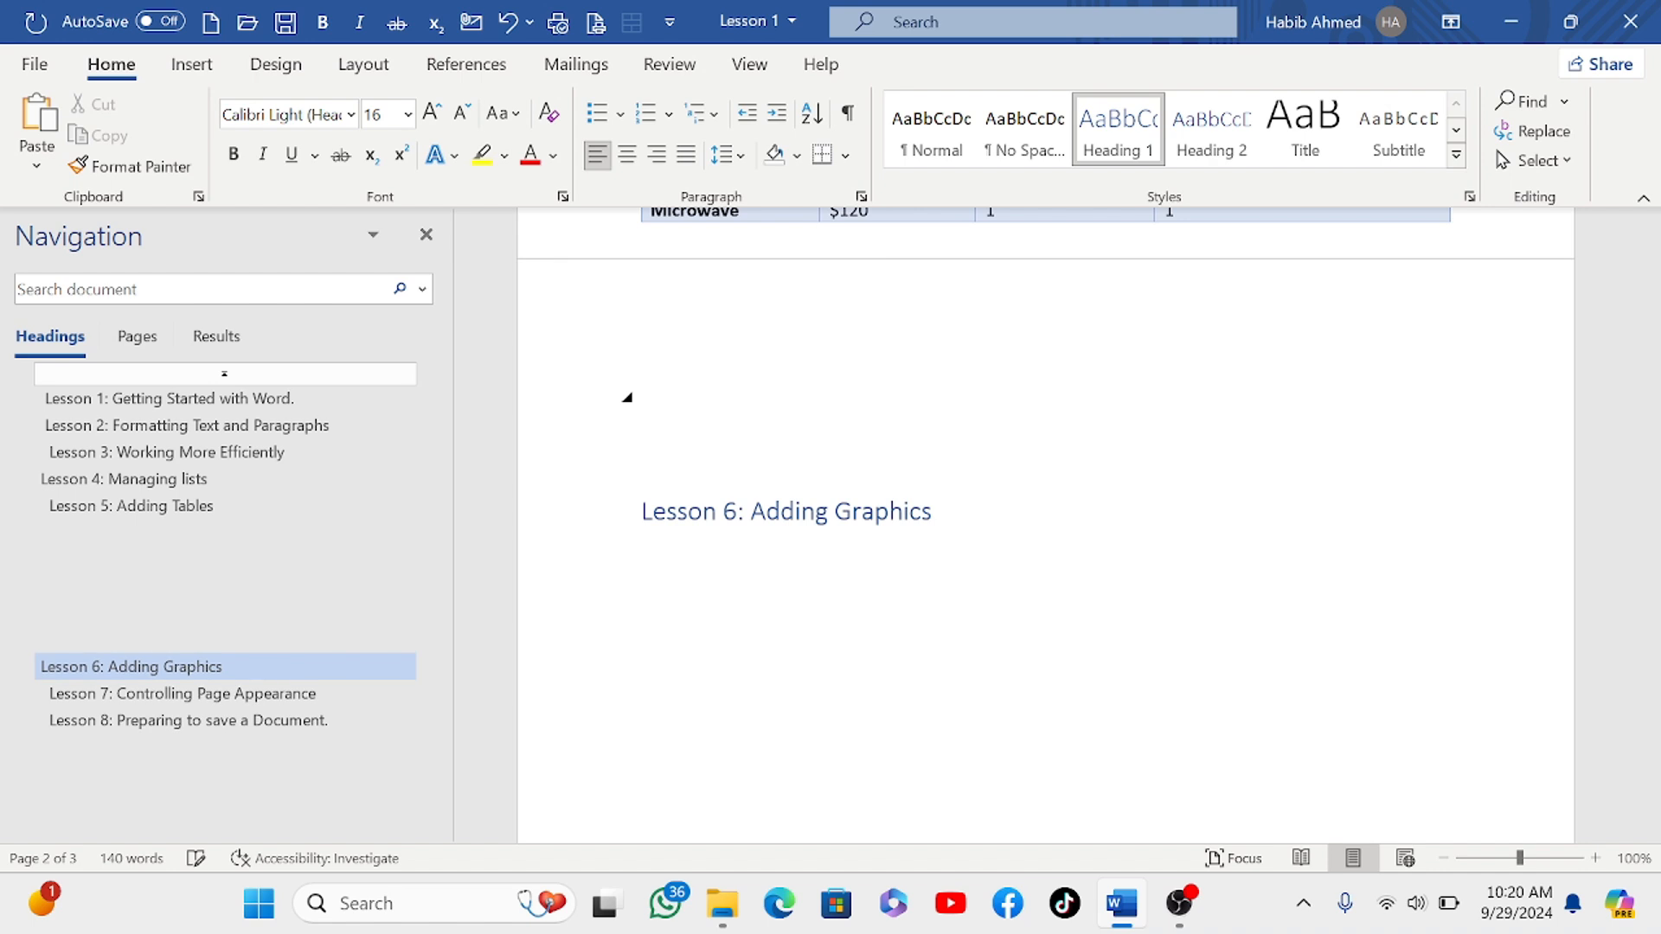
# Step: Start a new blank line below the Lesson 6: Adding Graphics heading
pyautogui.click(190, 70)
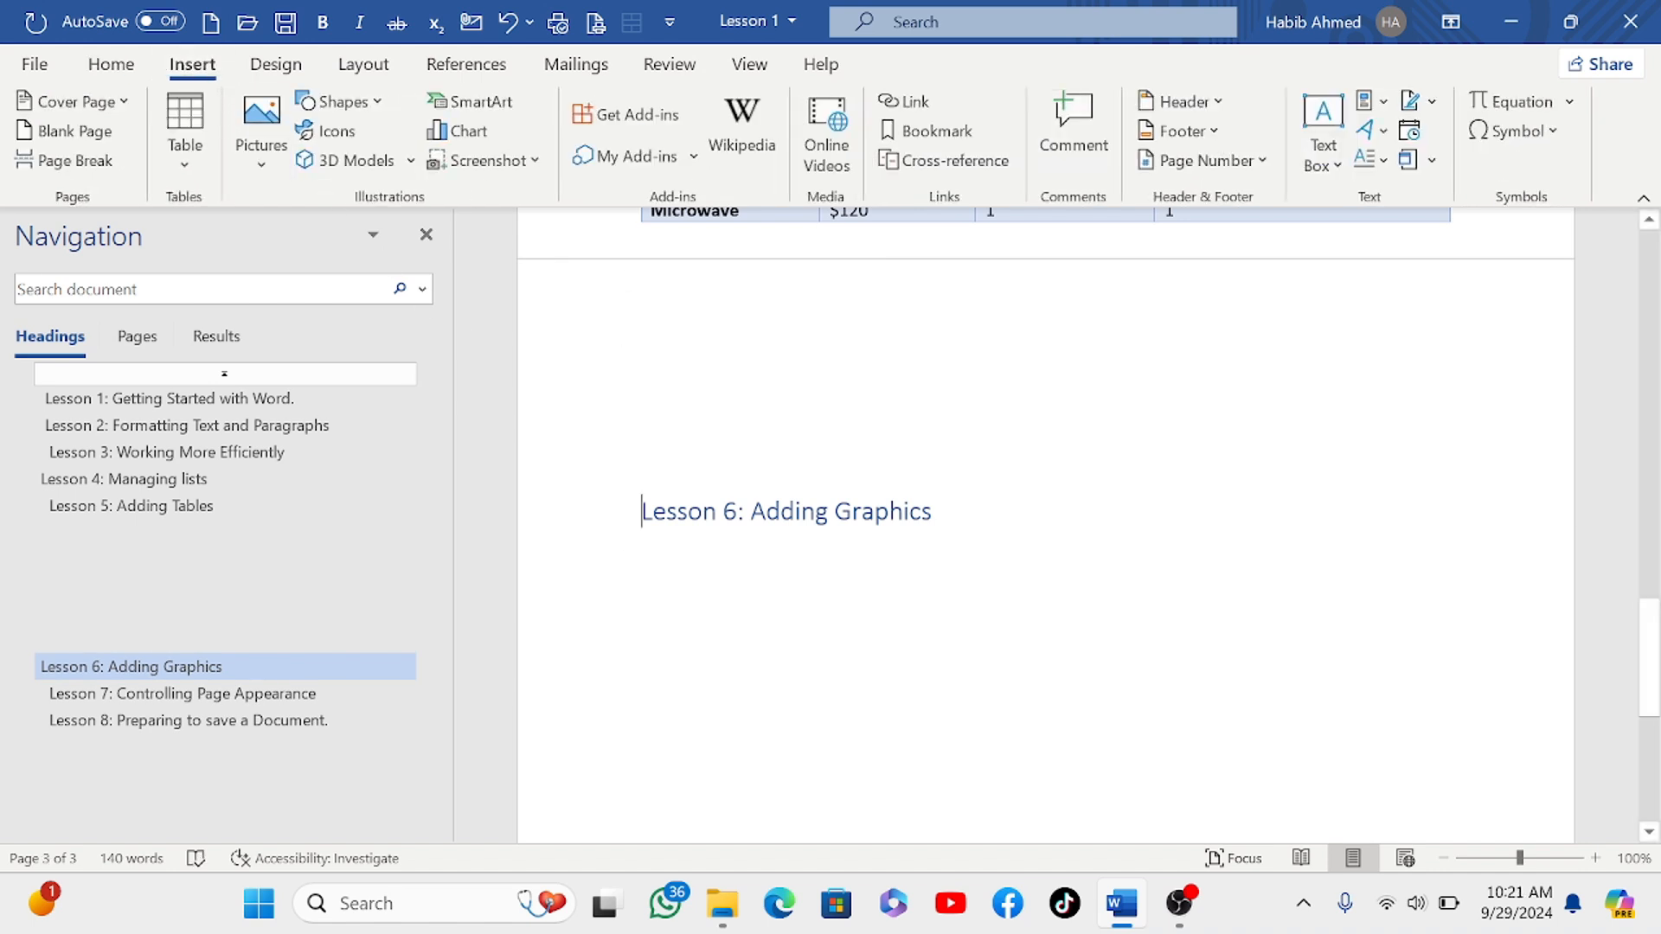
pyautogui.press('Return')
pyautogui.press('Return')
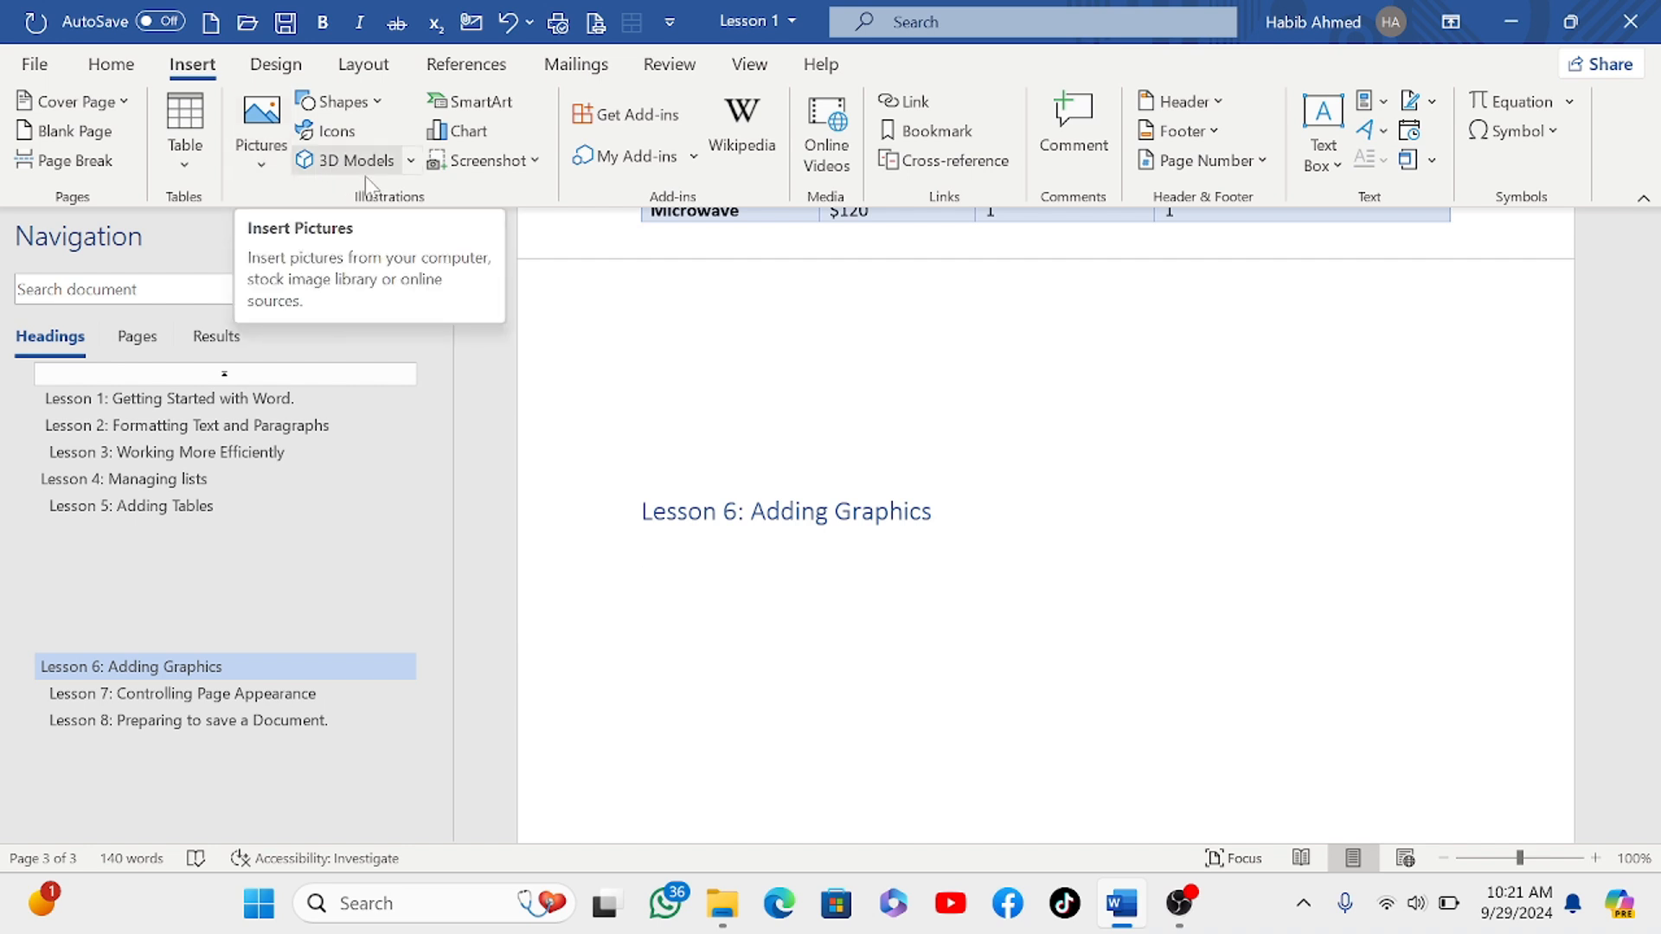
pyautogui.click(185, 164)
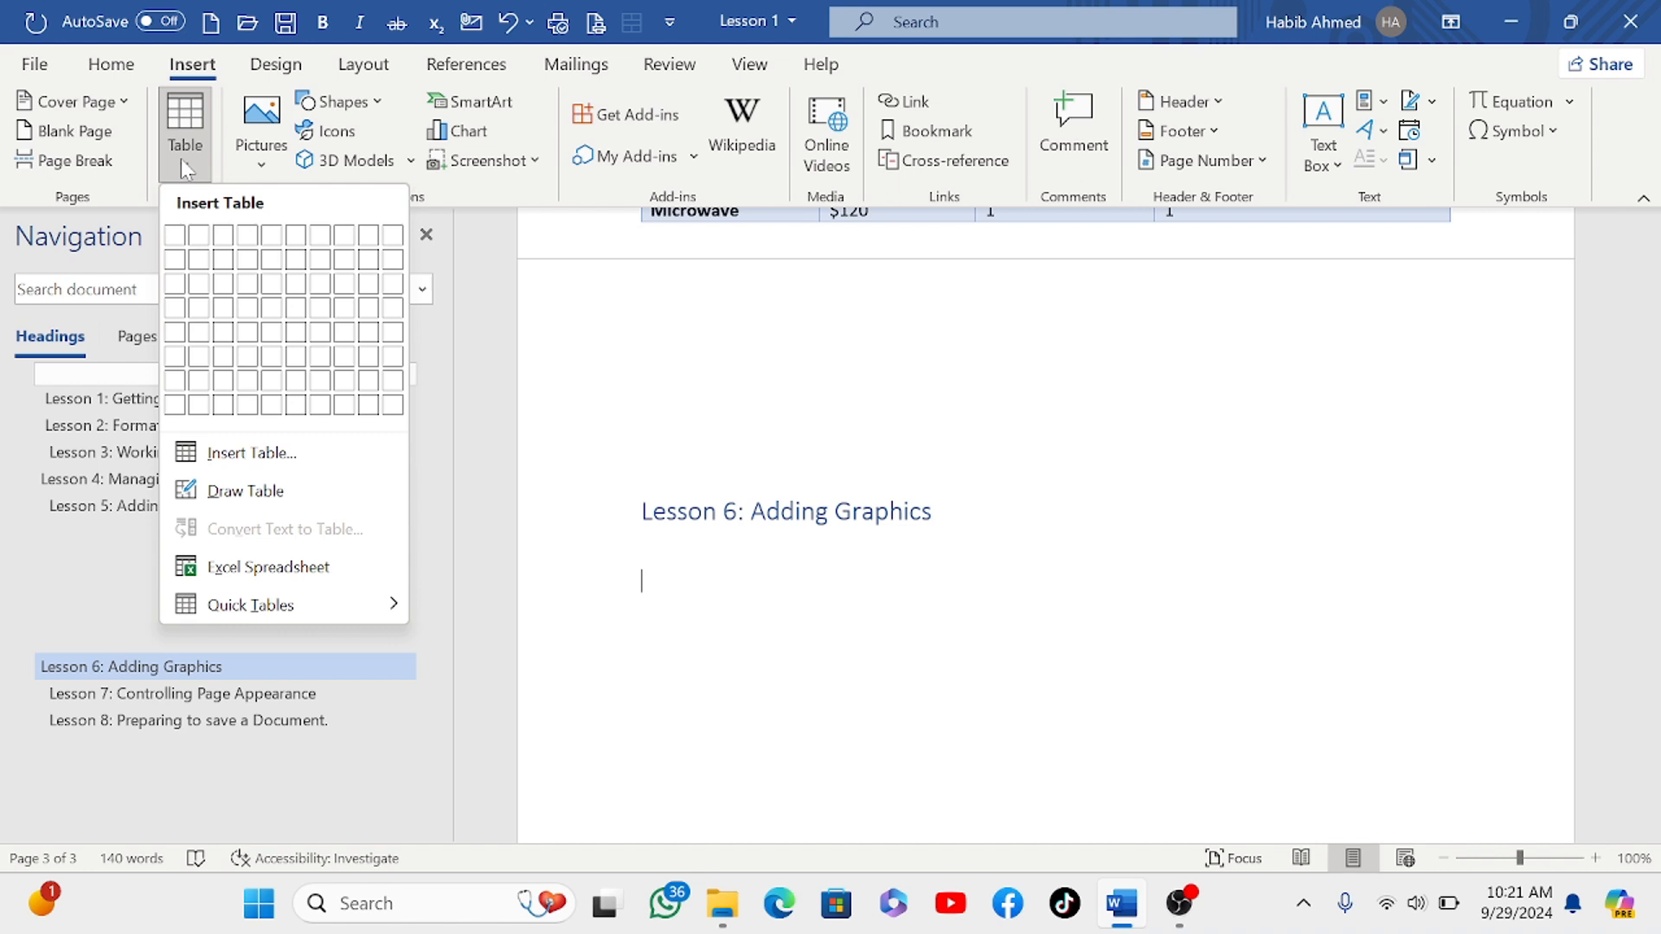
pyautogui.click(564, 345)
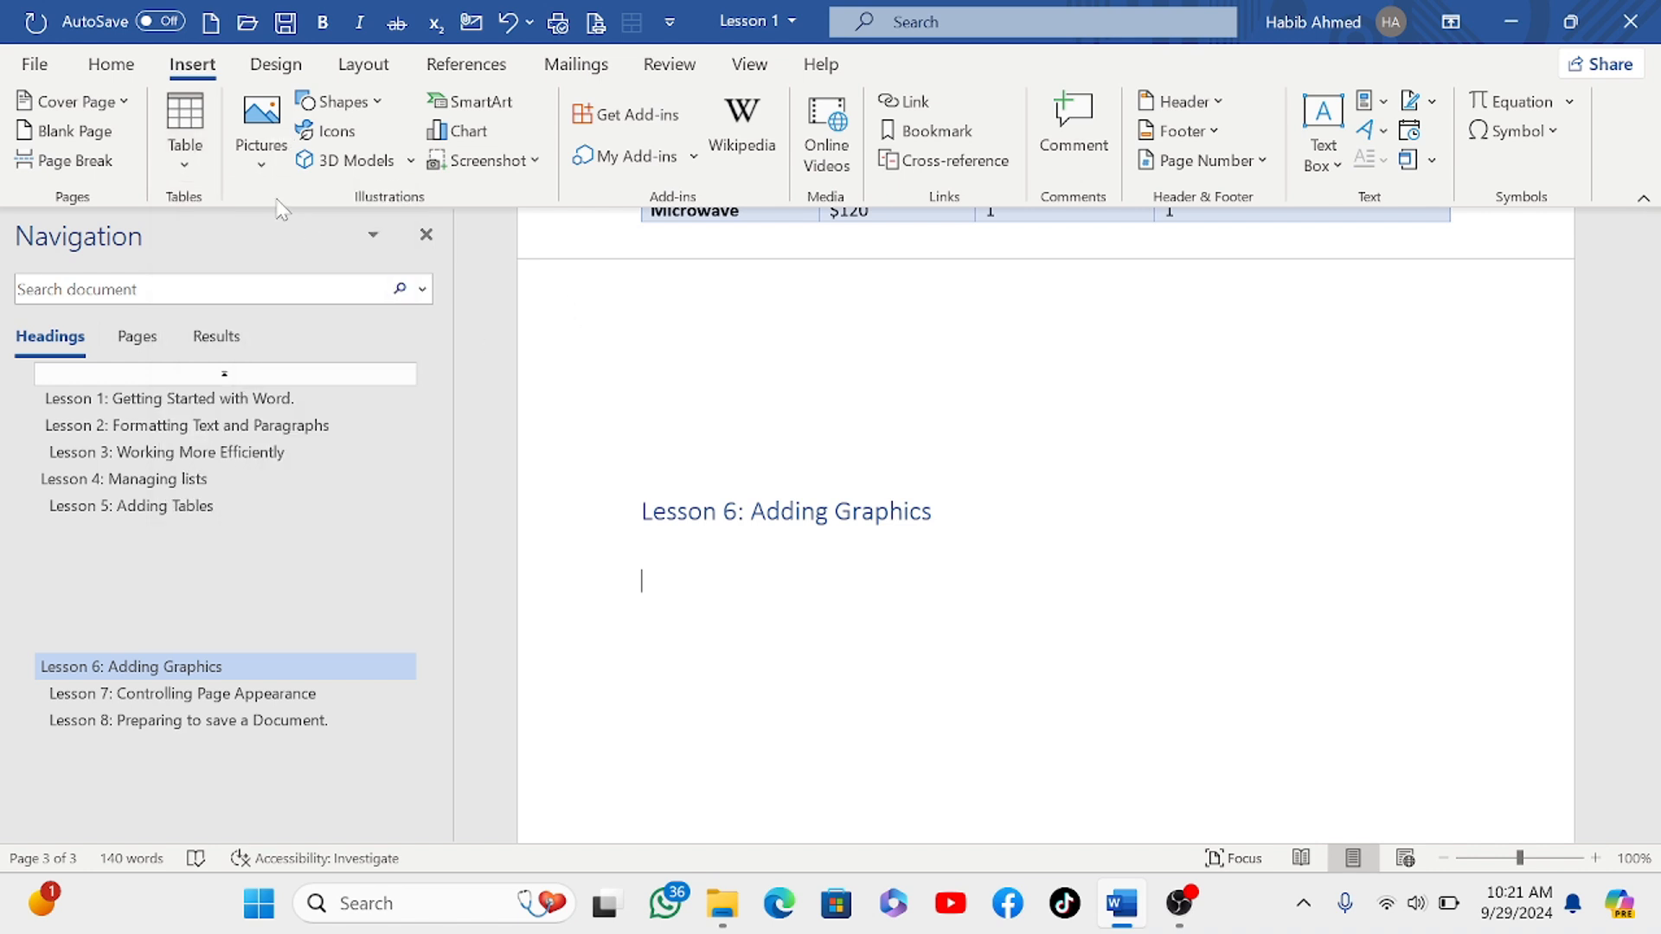
# Step: Open the stock image library for inserting a picture and look through the photos in the Images category
pyautogui.click(262, 165)
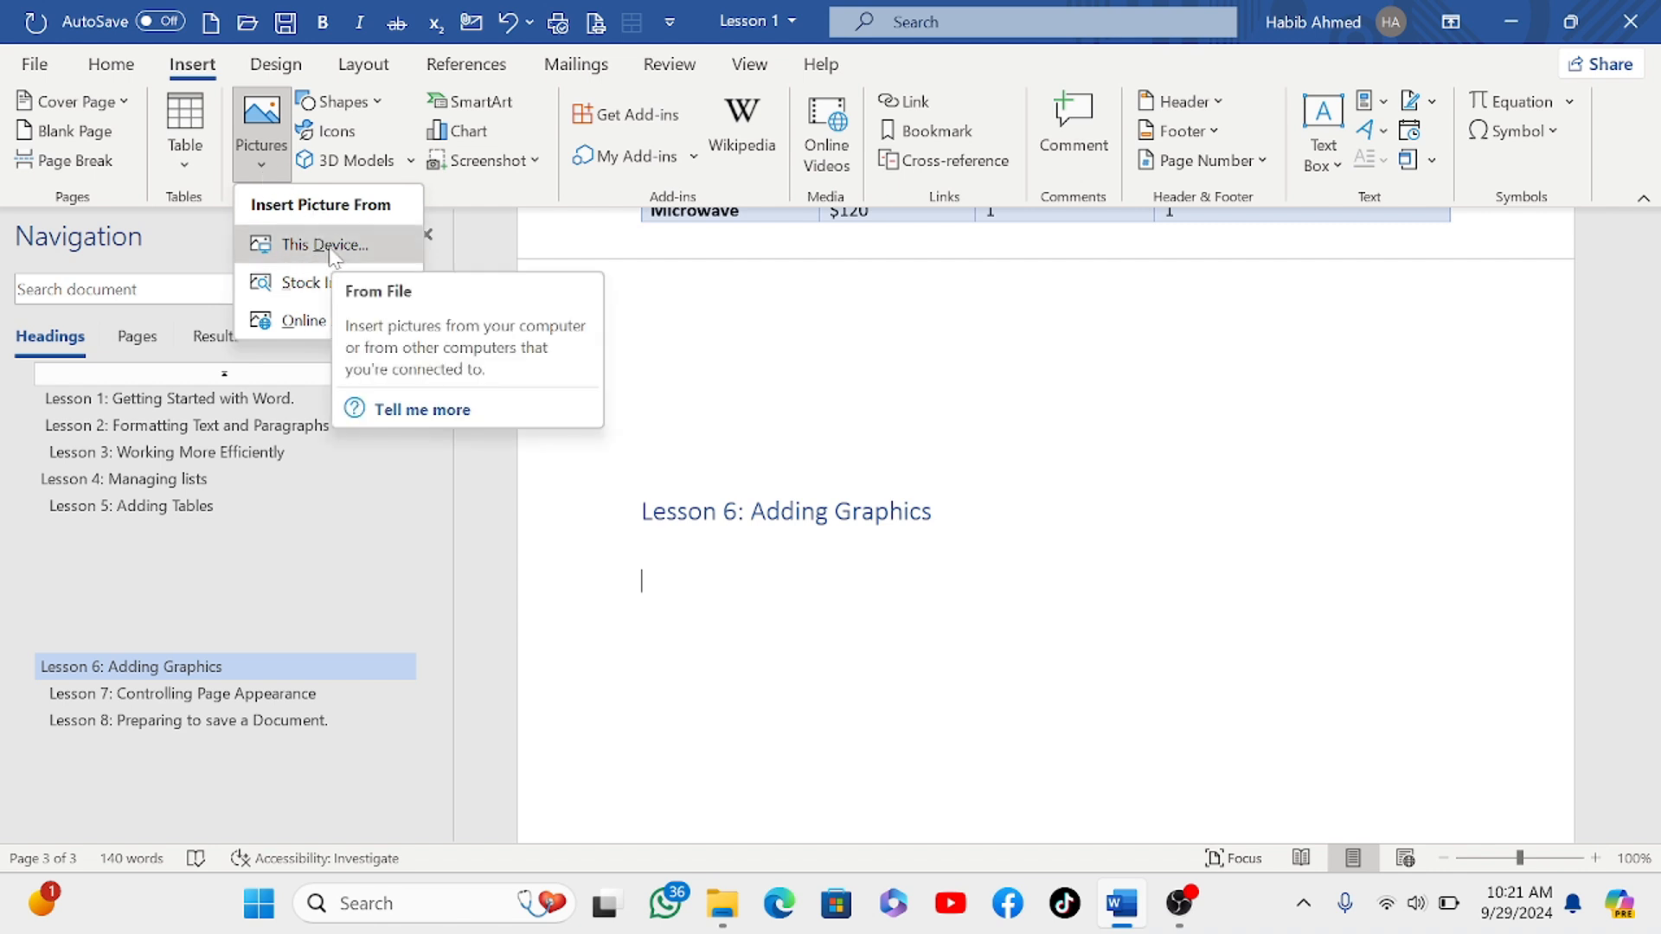
pyautogui.click(318, 292)
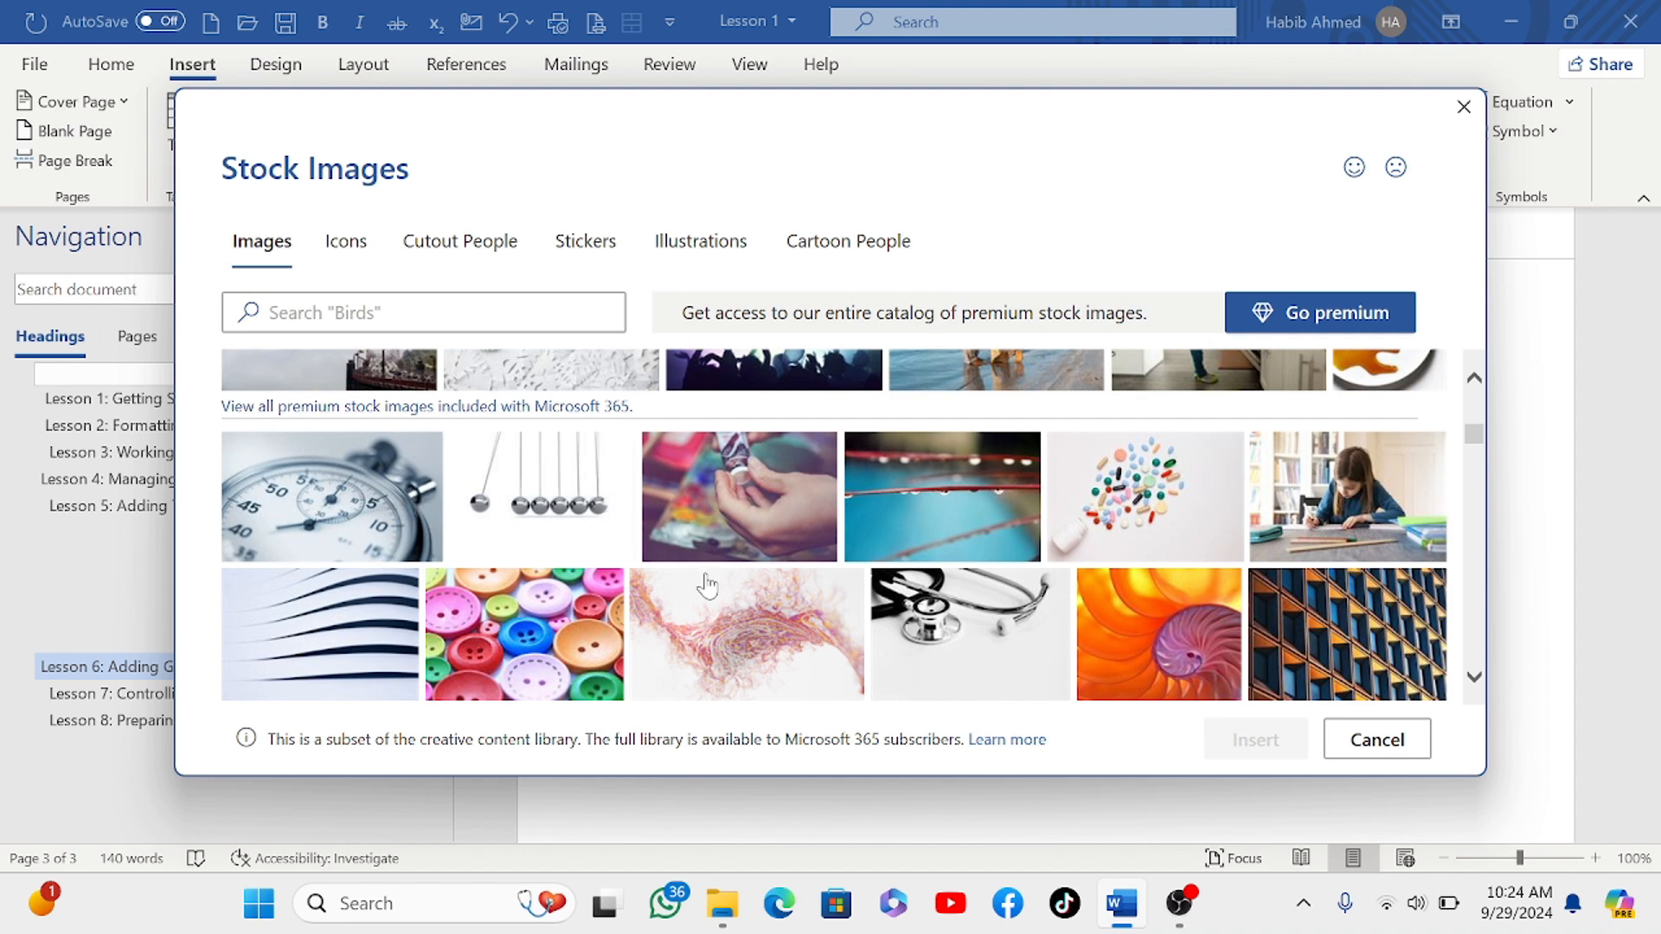
pyautogui.scroll(5, 704, 554)
pyautogui.scroll(2, 758, 546)
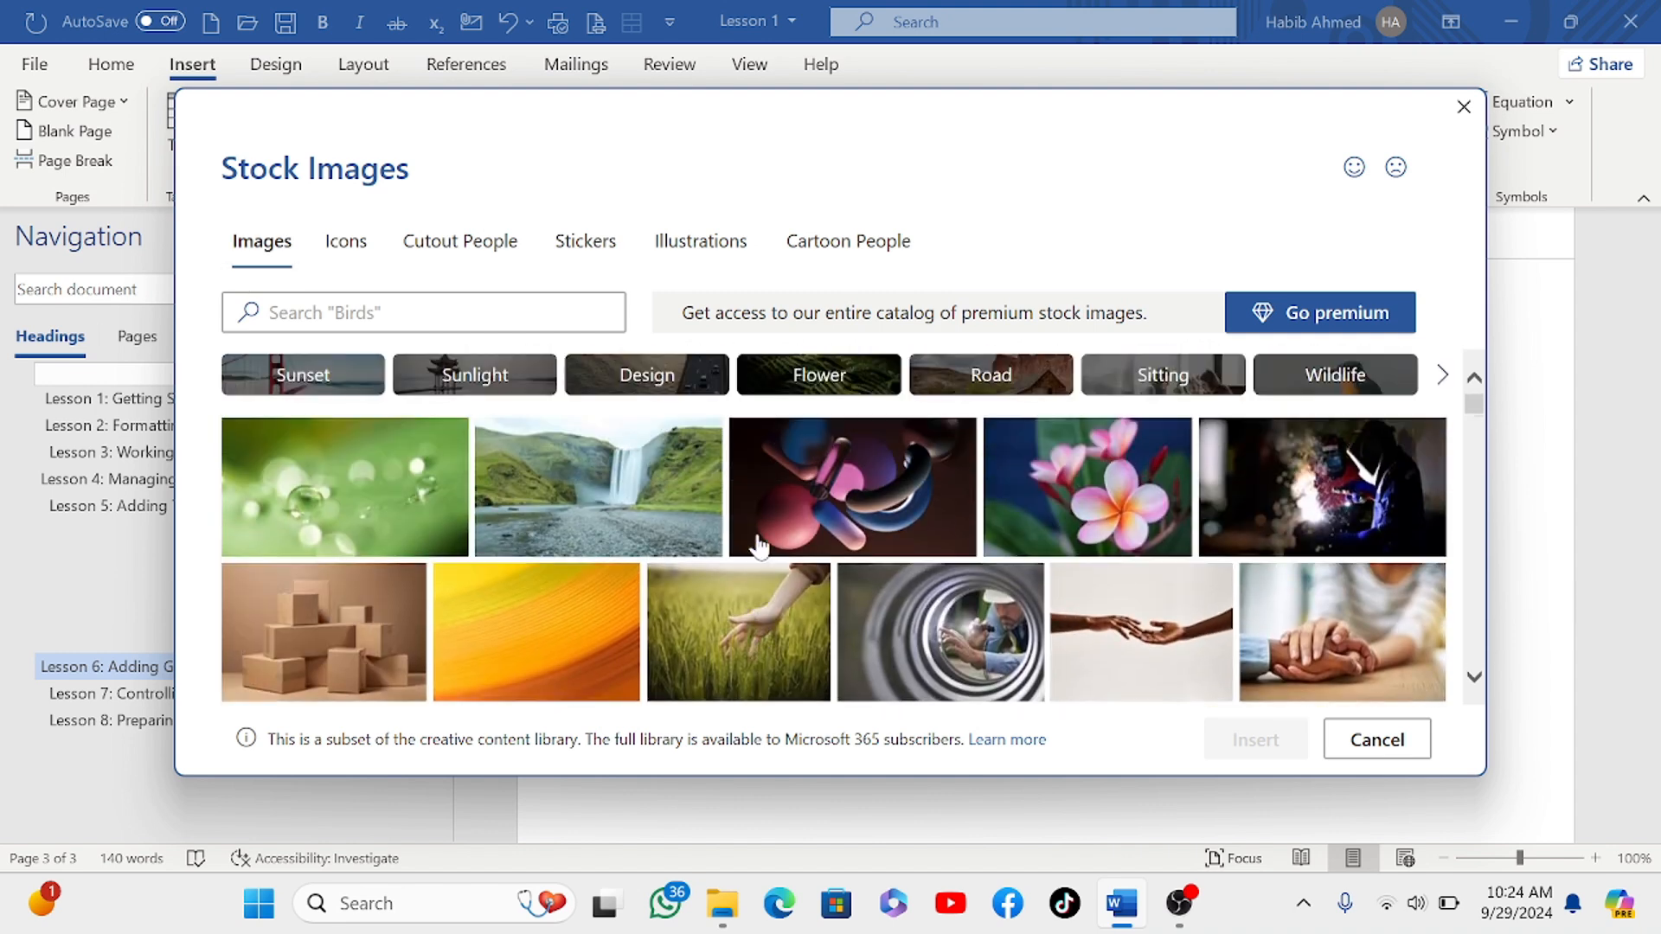
pyautogui.scroll(-5, 758, 546)
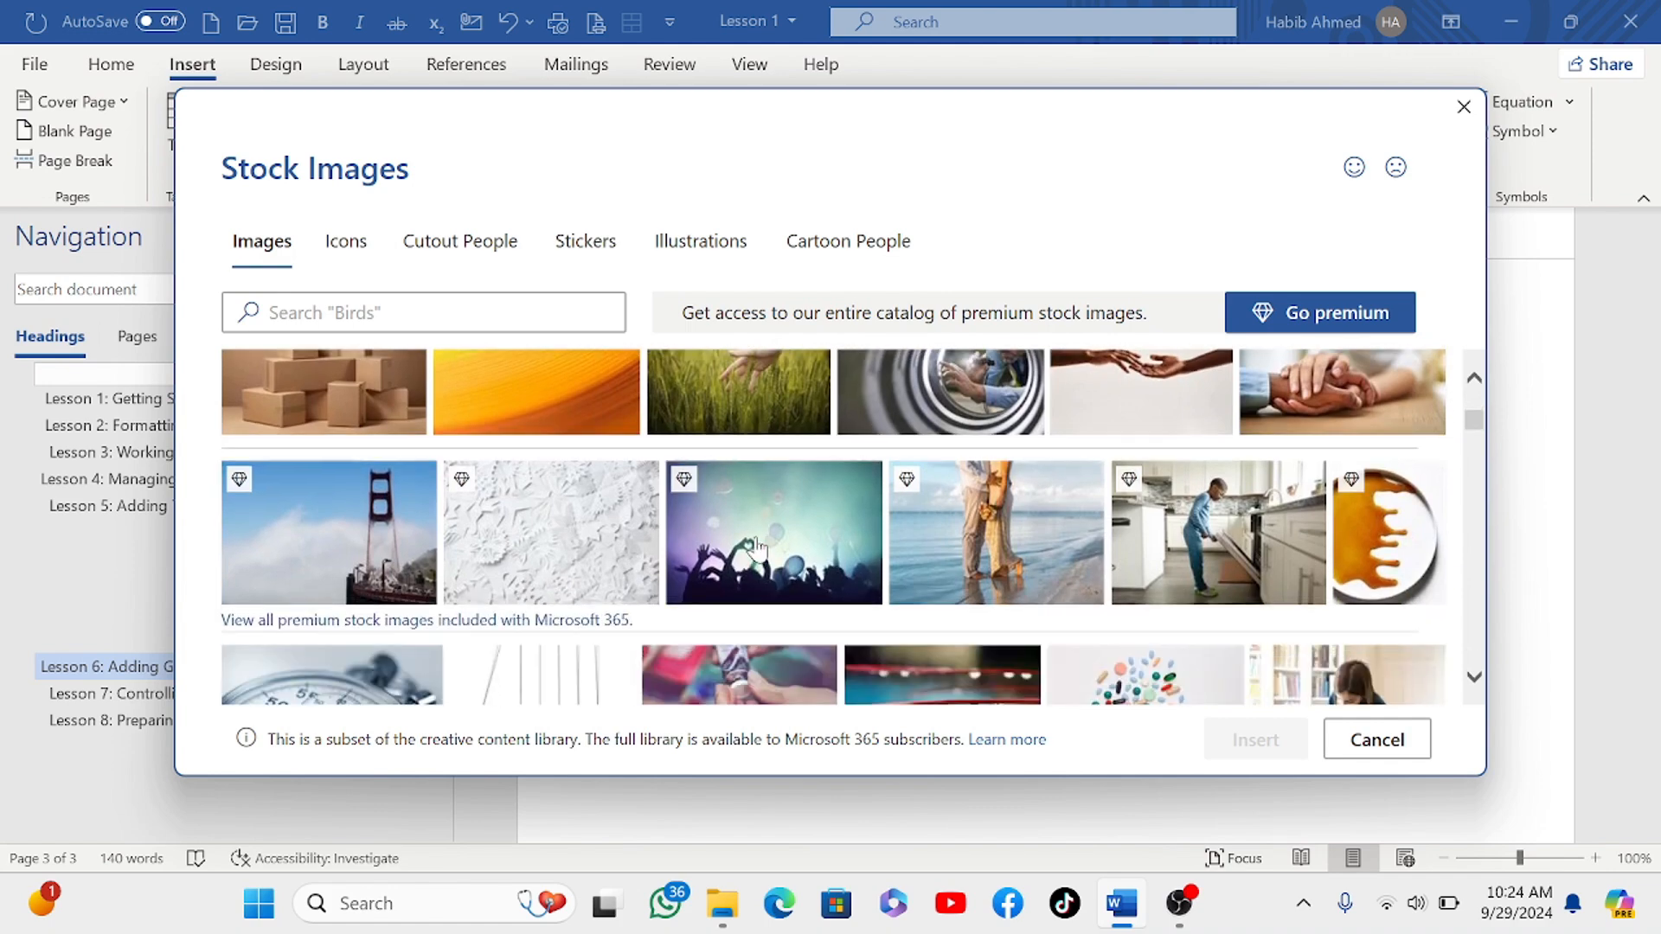
pyautogui.scroll(-4, 744, 558)
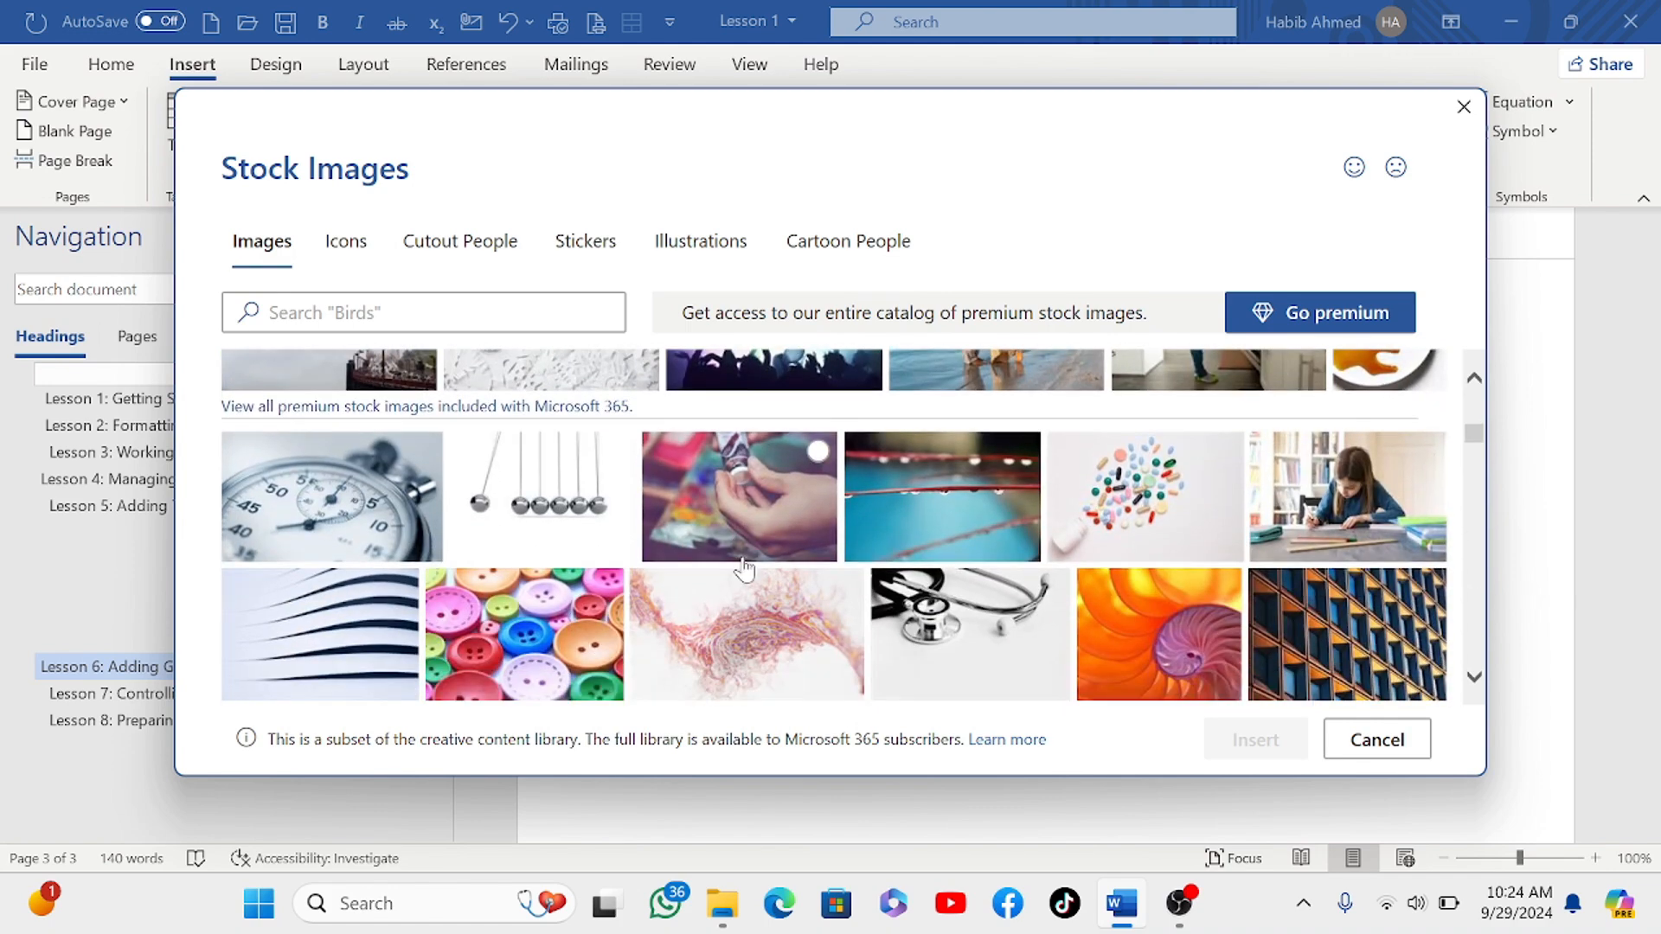
pyautogui.scroll(-10, 741, 572)
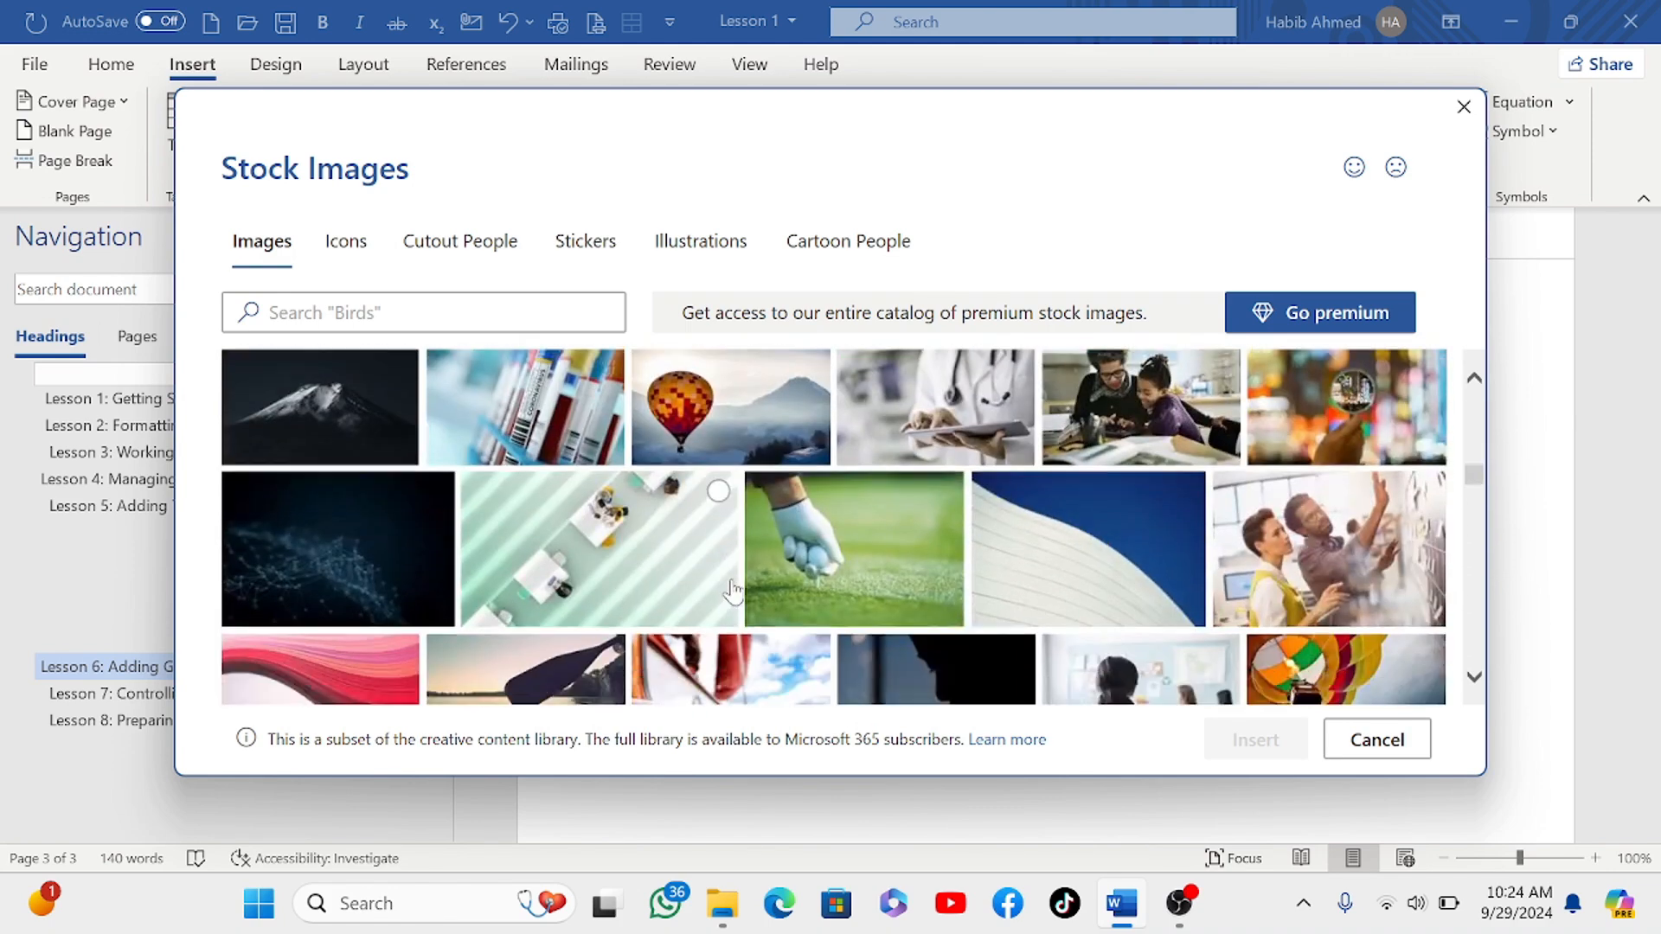
pyautogui.scroll(-6, 729, 595)
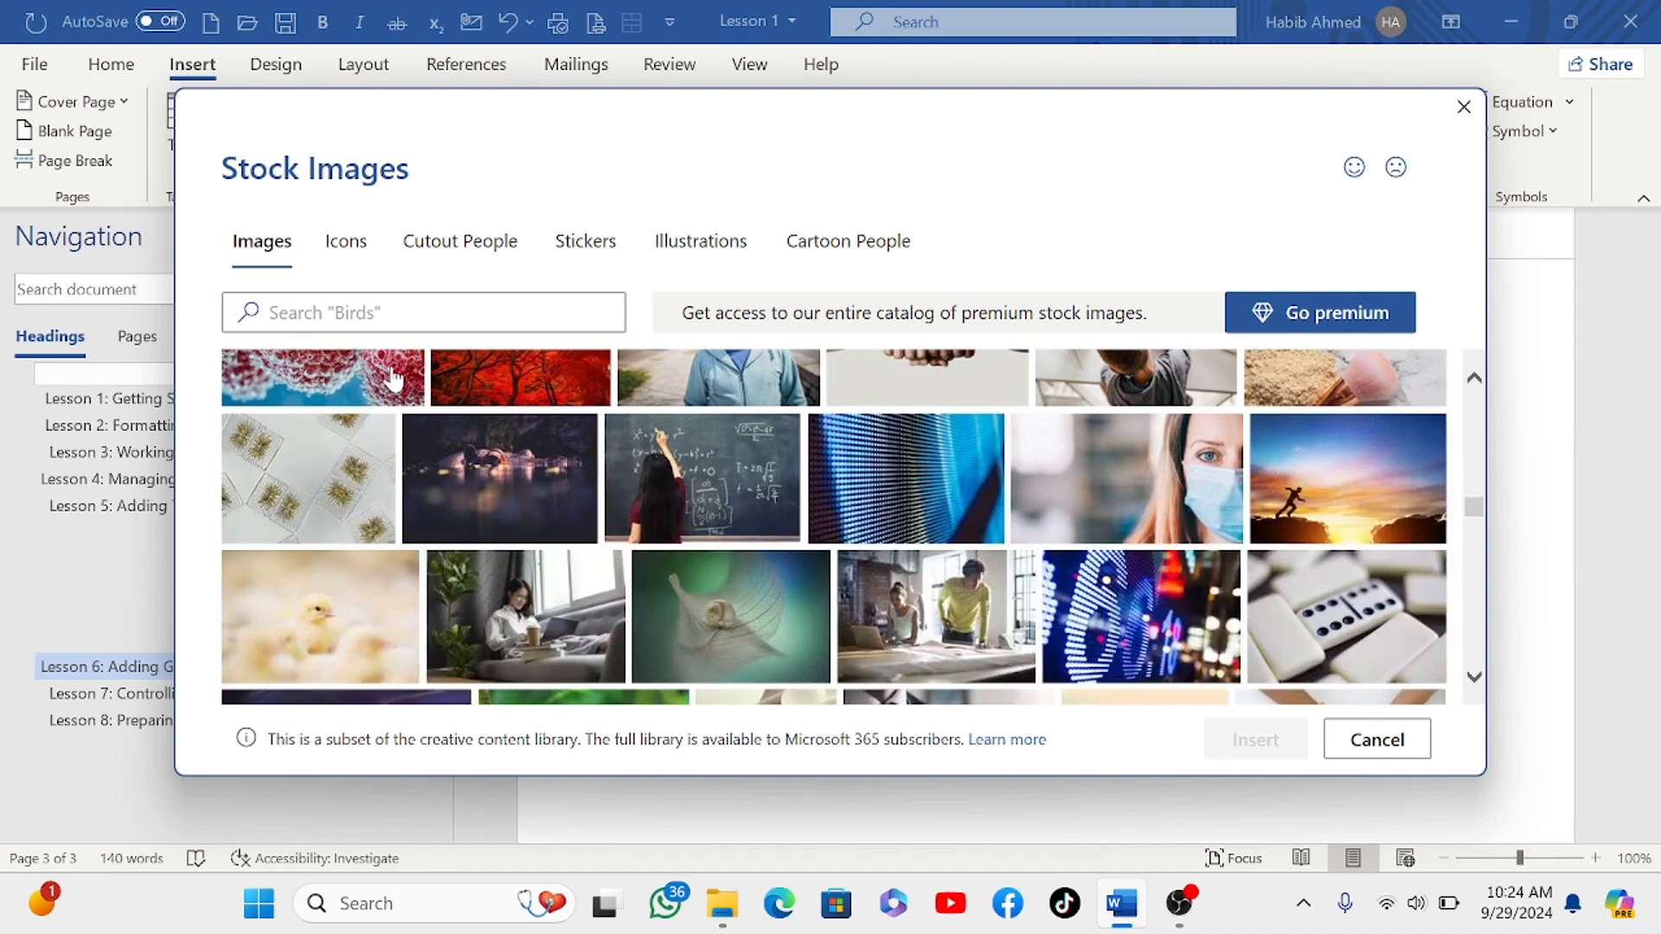
# Step: Look through the Icons, Cutout People, Stickers, Illustrations and Cartoon People categories of the stock library
pyautogui.click(345, 259)
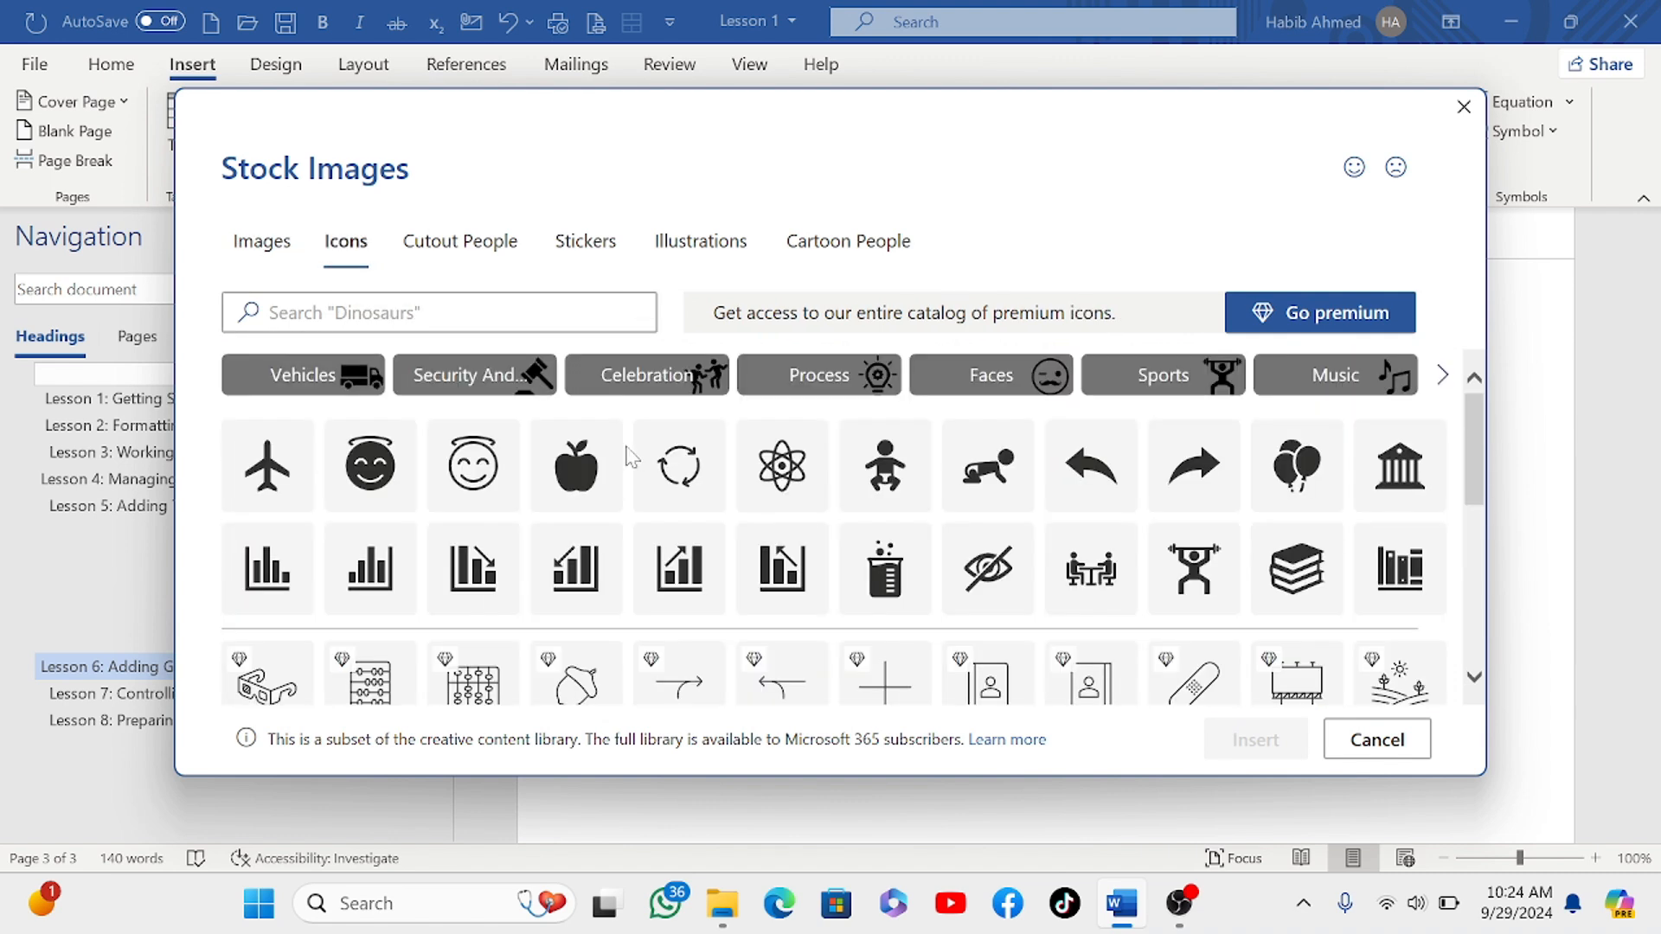
pyautogui.scroll(-1, 811, 484)
pyautogui.scroll(1, 806, 494)
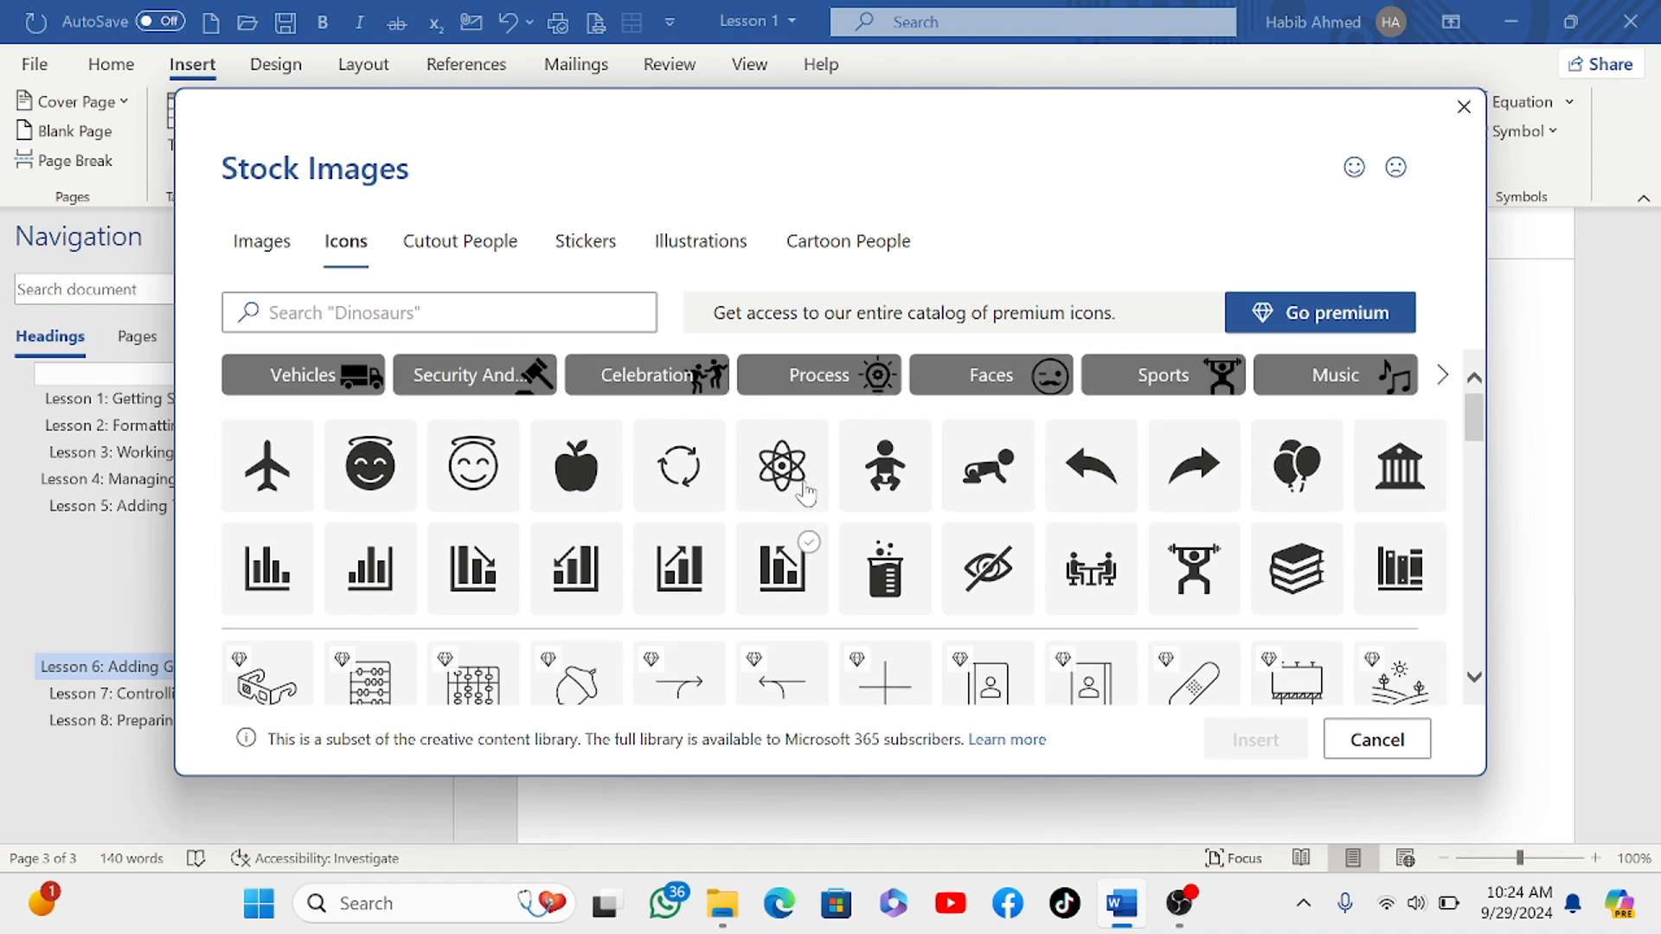
pyautogui.scroll(-7, 811, 458)
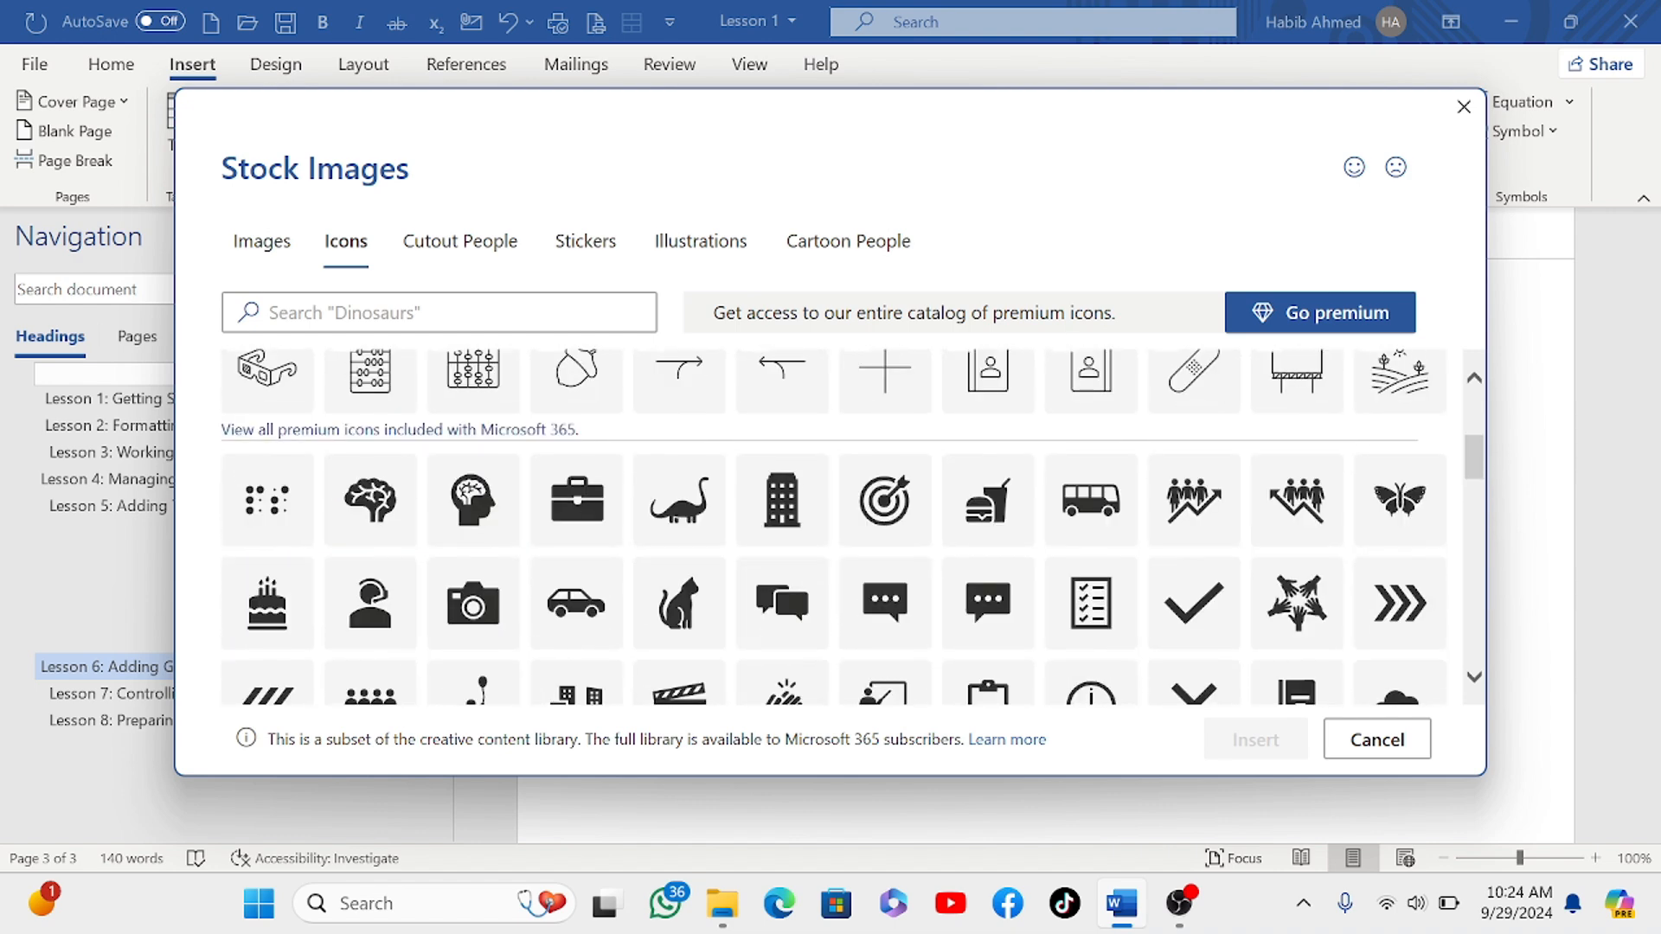
pyautogui.scroll(-7, 813, 497)
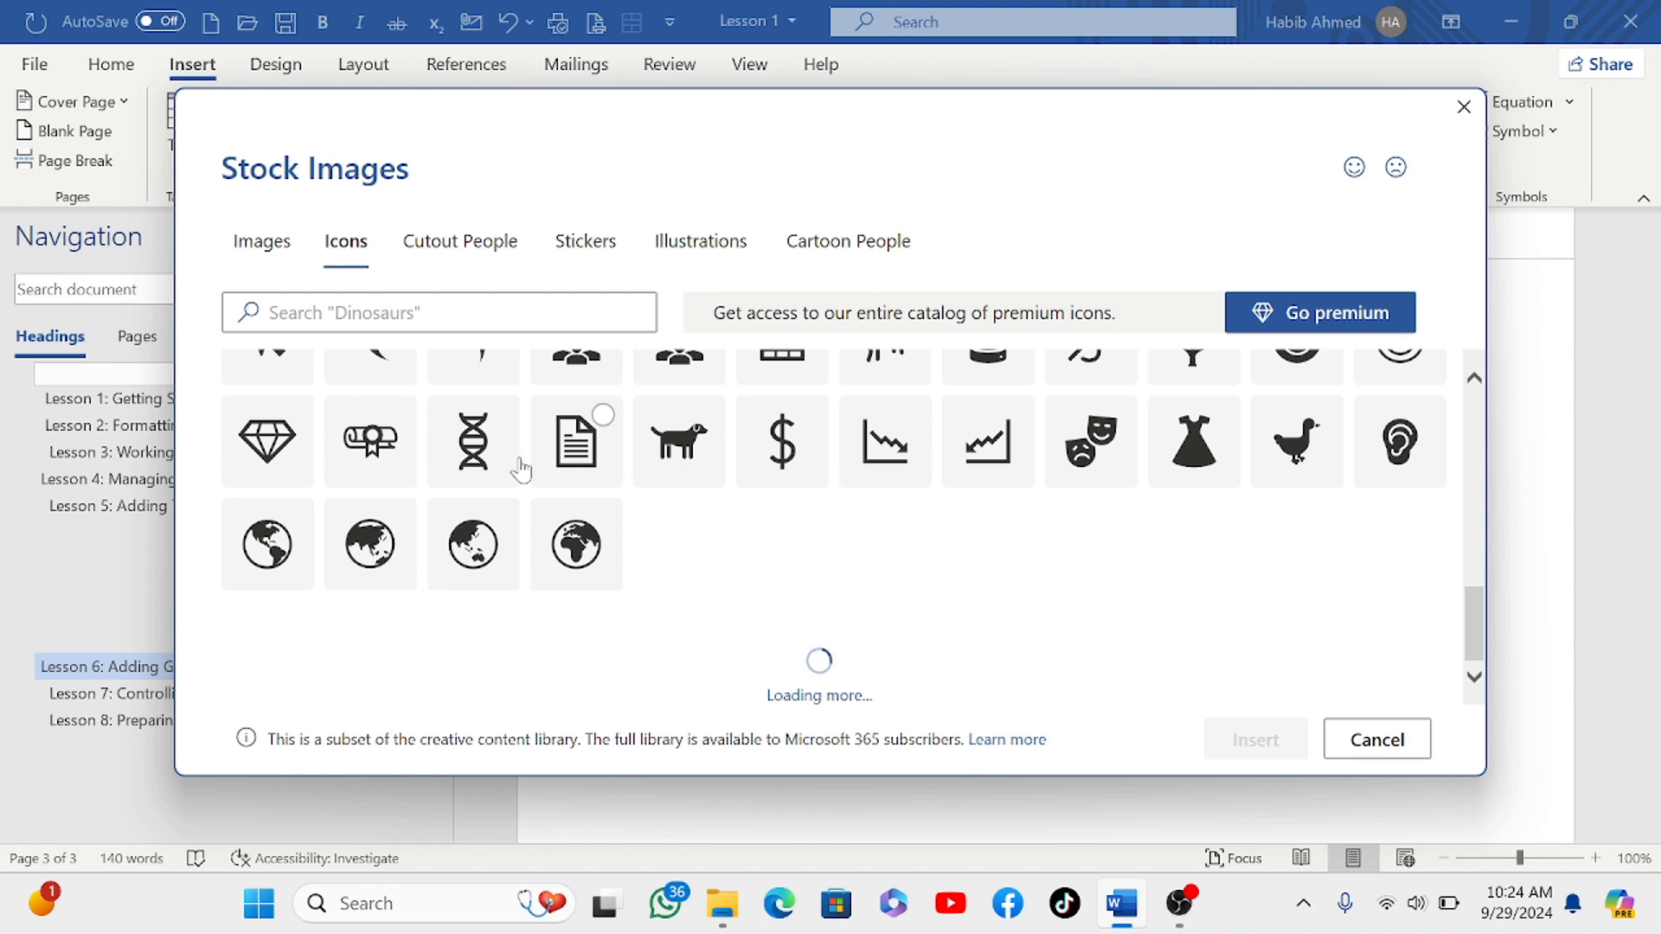
pyautogui.click(438, 251)
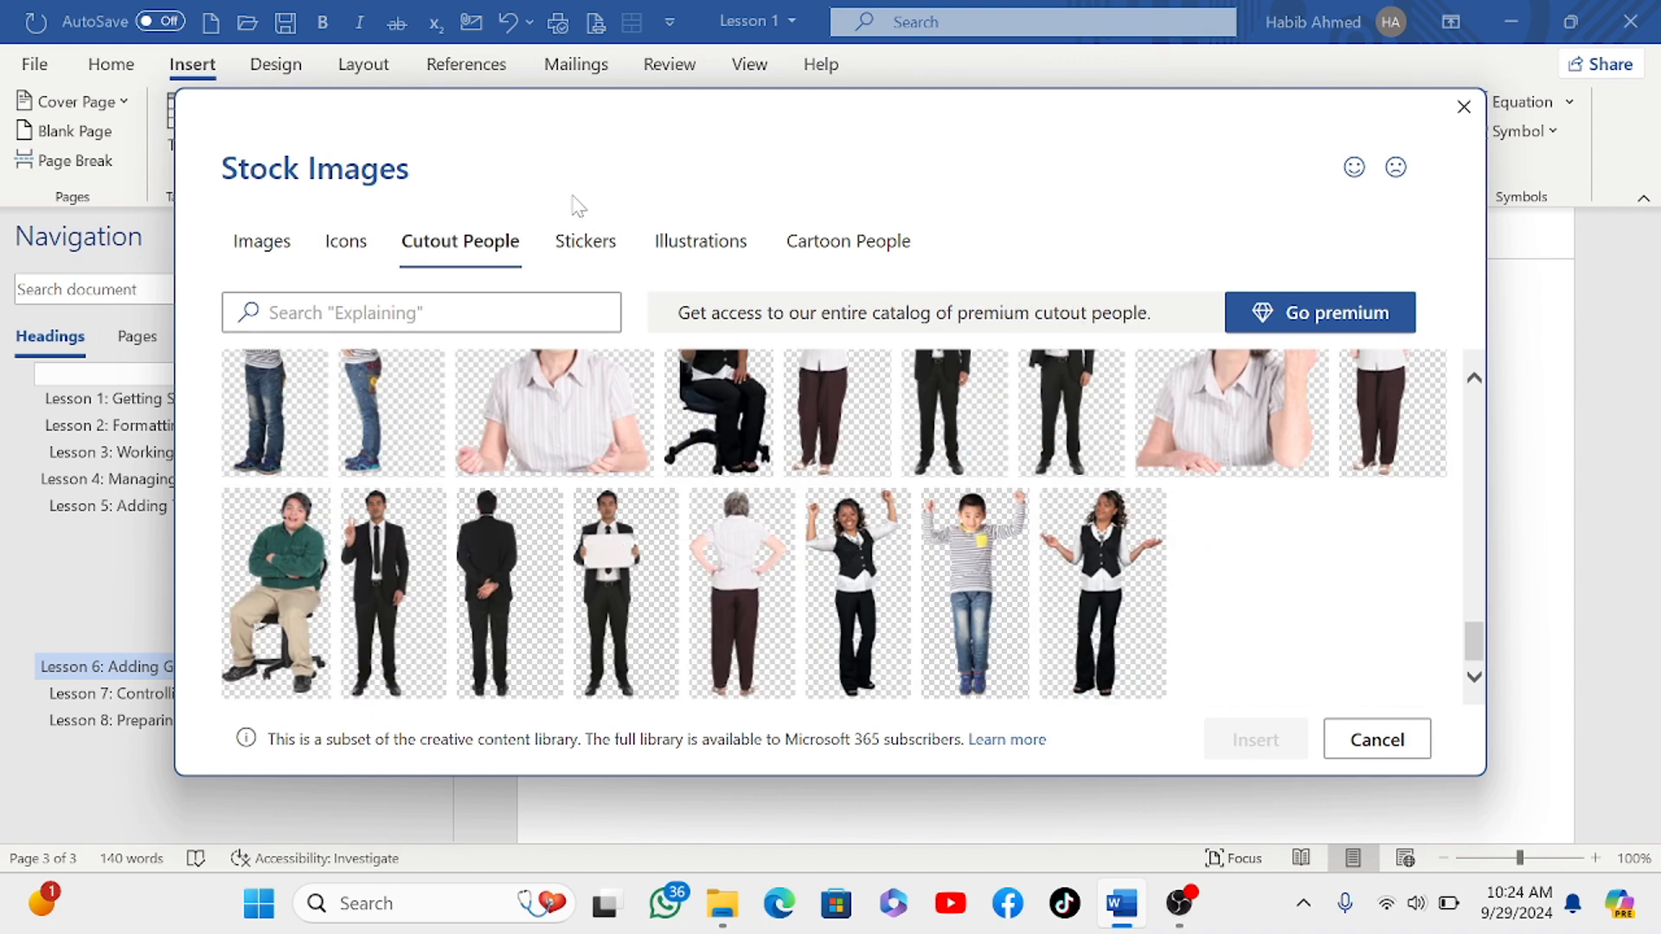
pyautogui.click(578, 259)
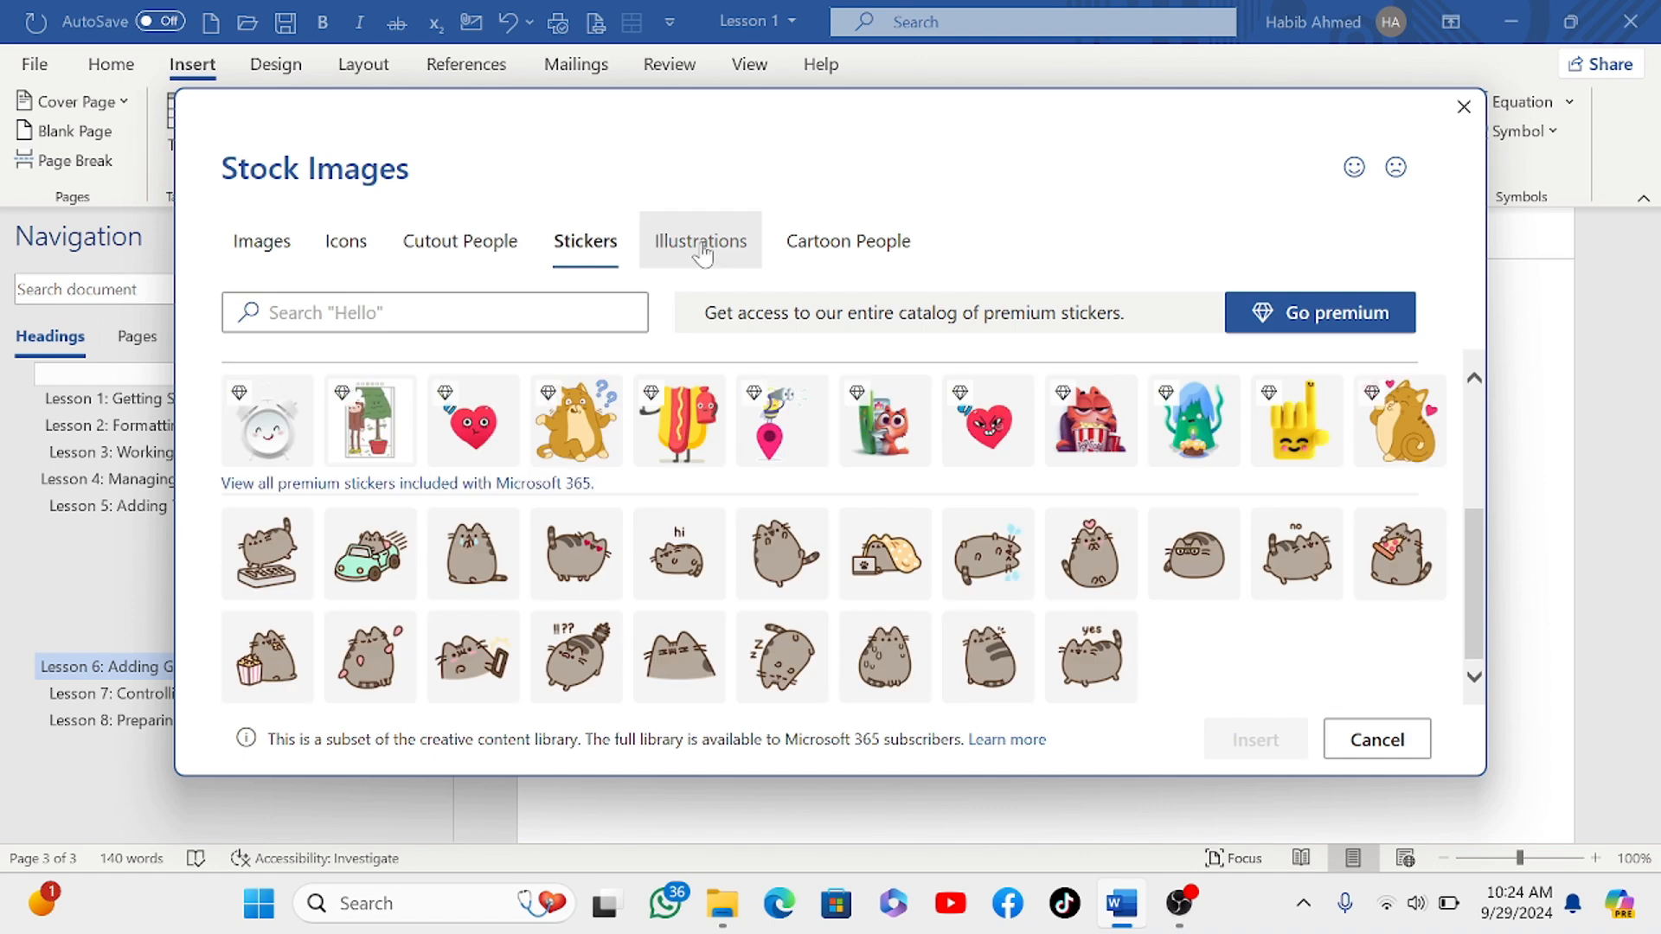
pyautogui.click(700, 243)
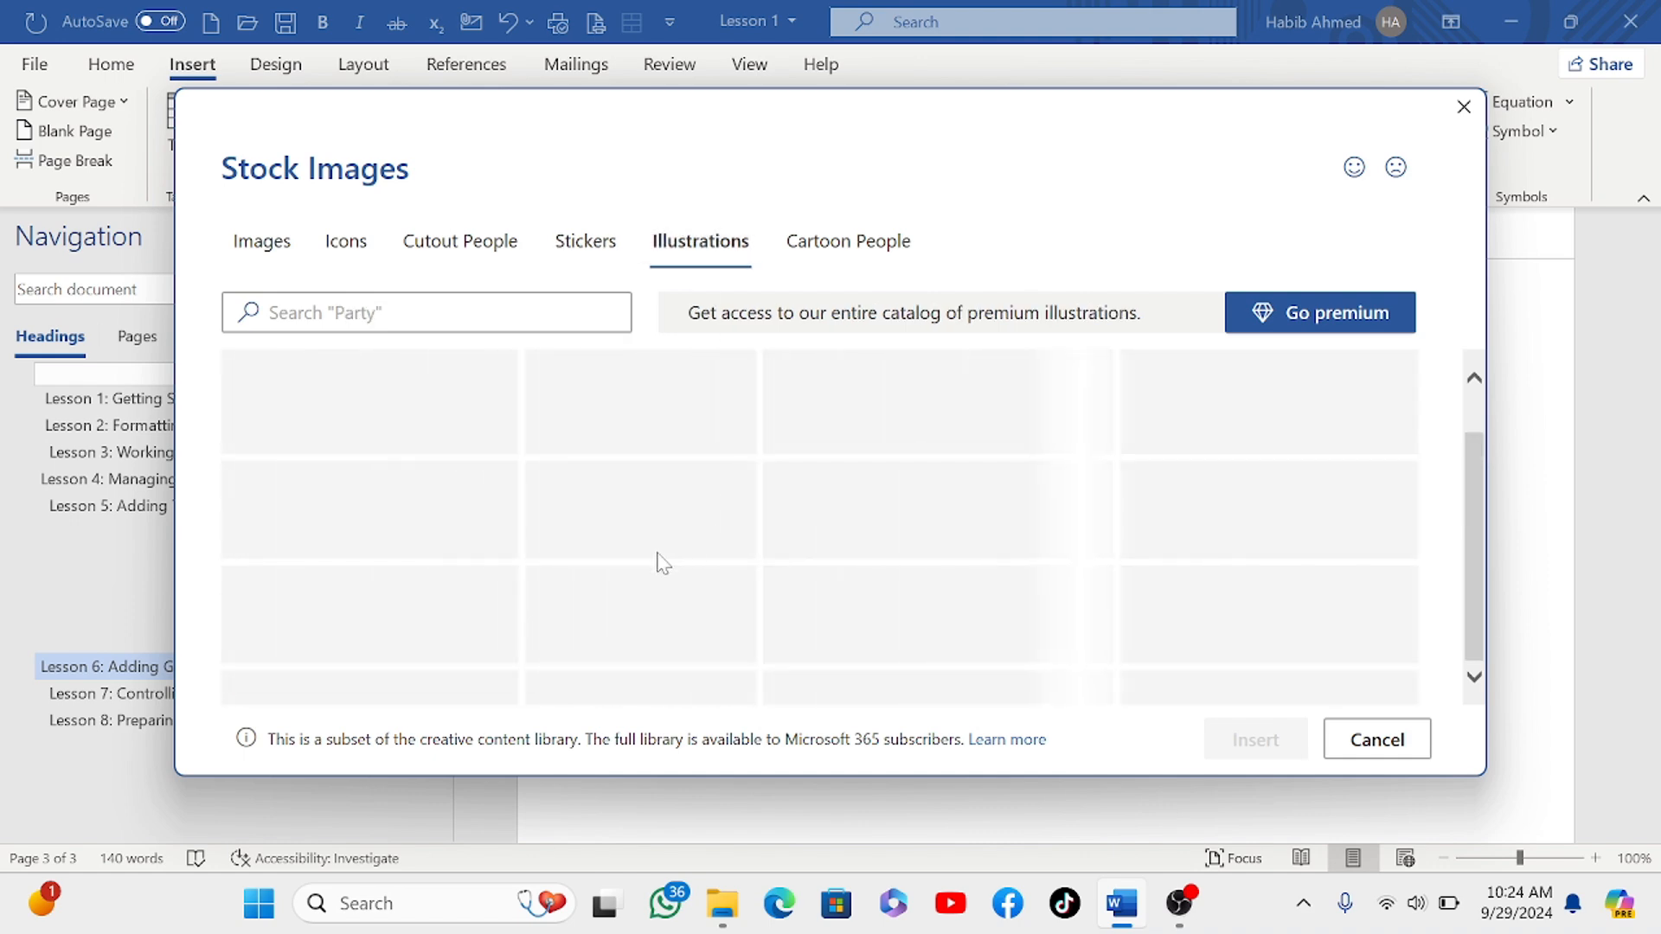
pyautogui.scroll(-5, 666, 519)
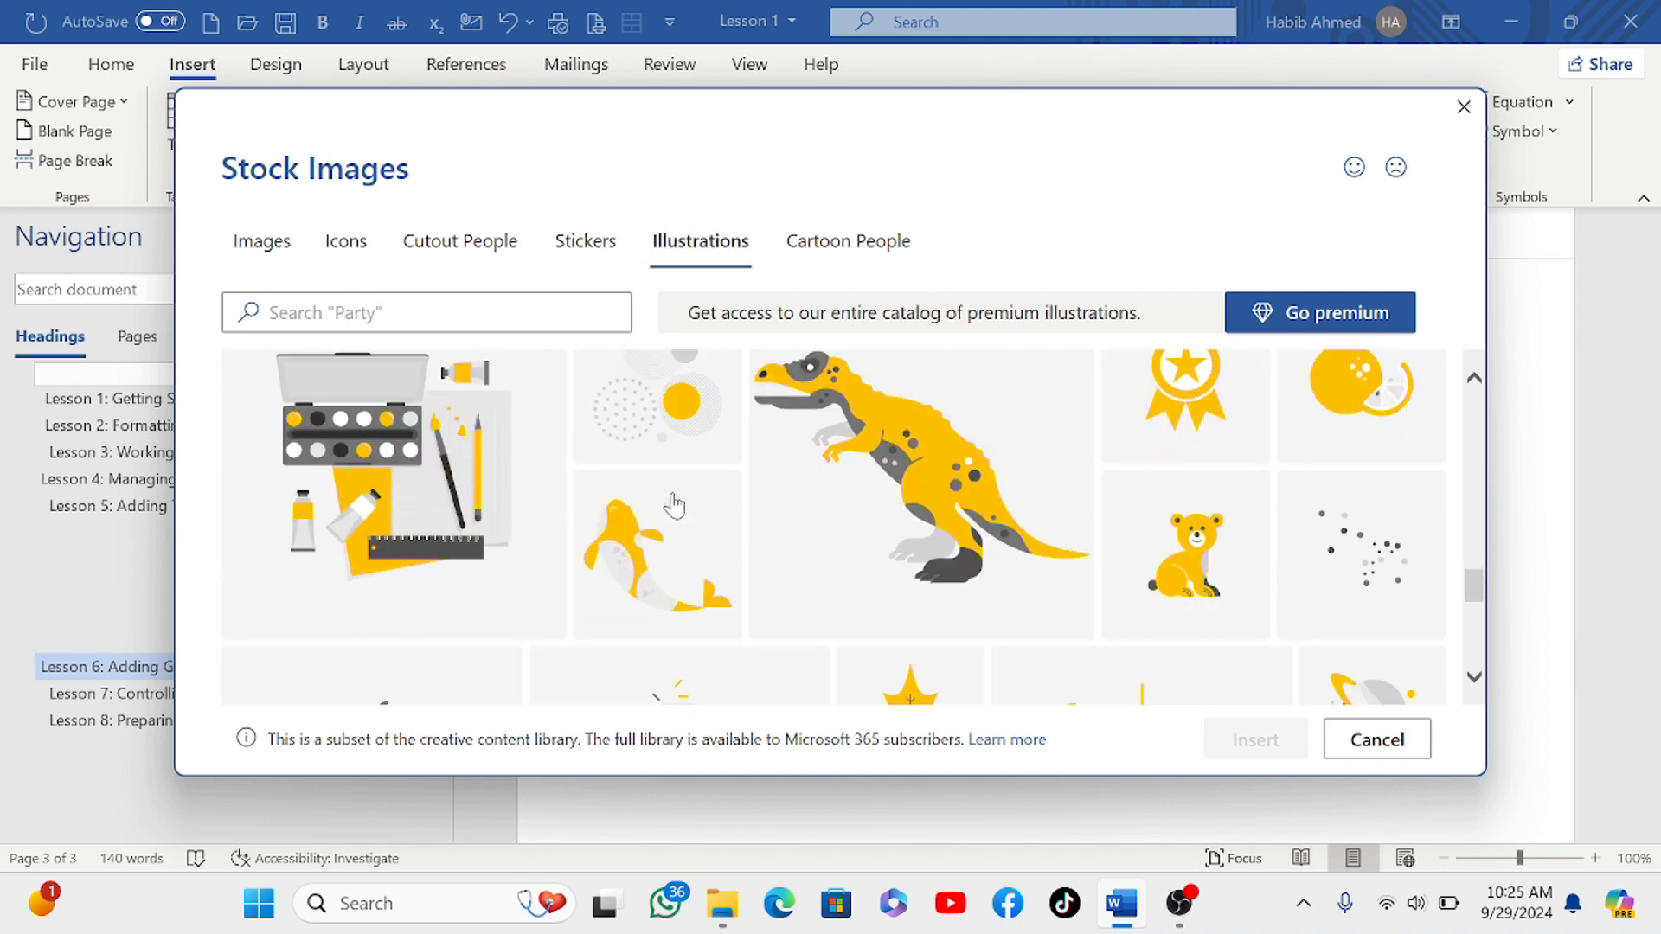
pyautogui.scroll(-8, 675, 506)
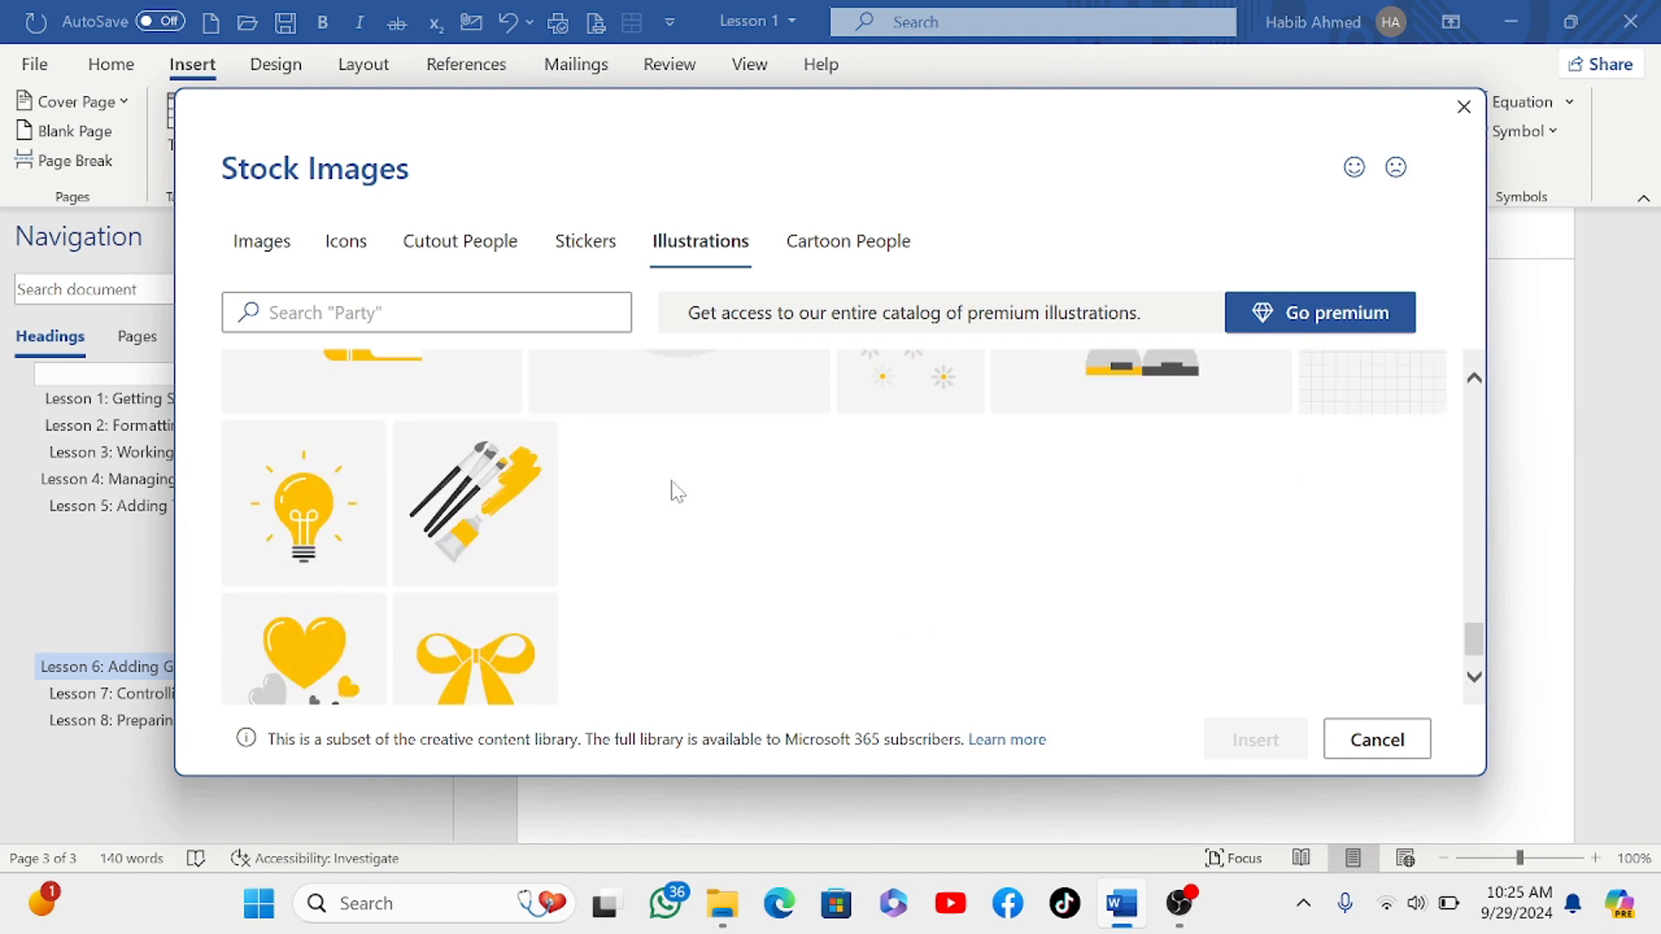
pyautogui.click(818, 248)
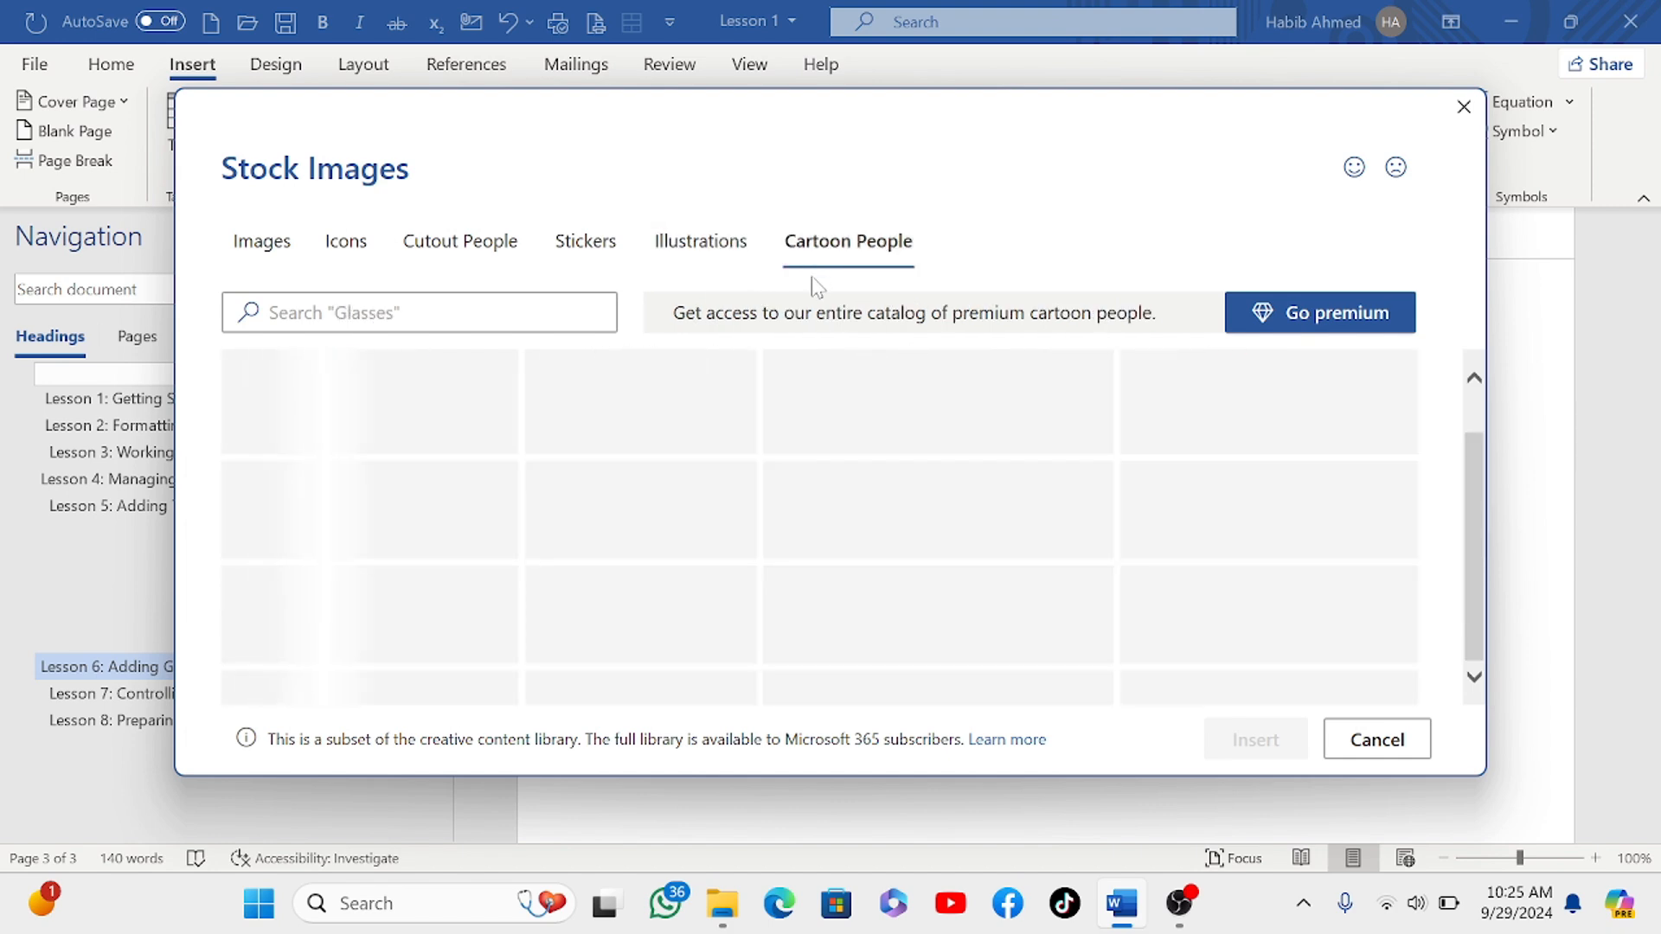
pyautogui.scroll(-5, 736, 545)
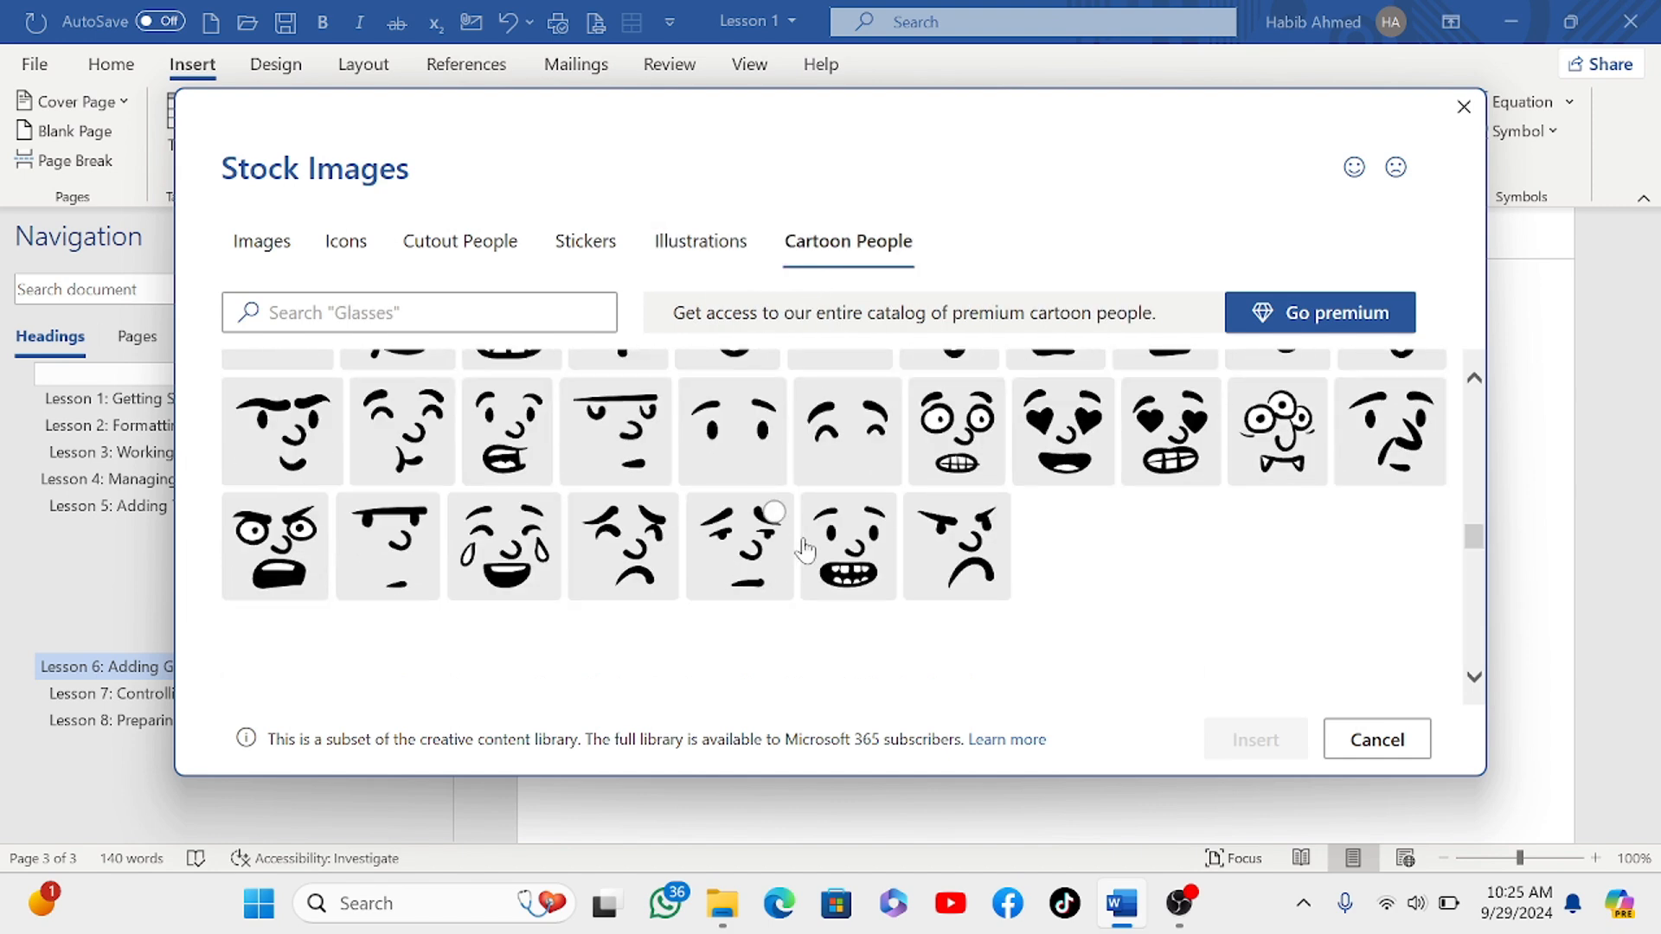
pyautogui.scroll(-3, 794, 545)
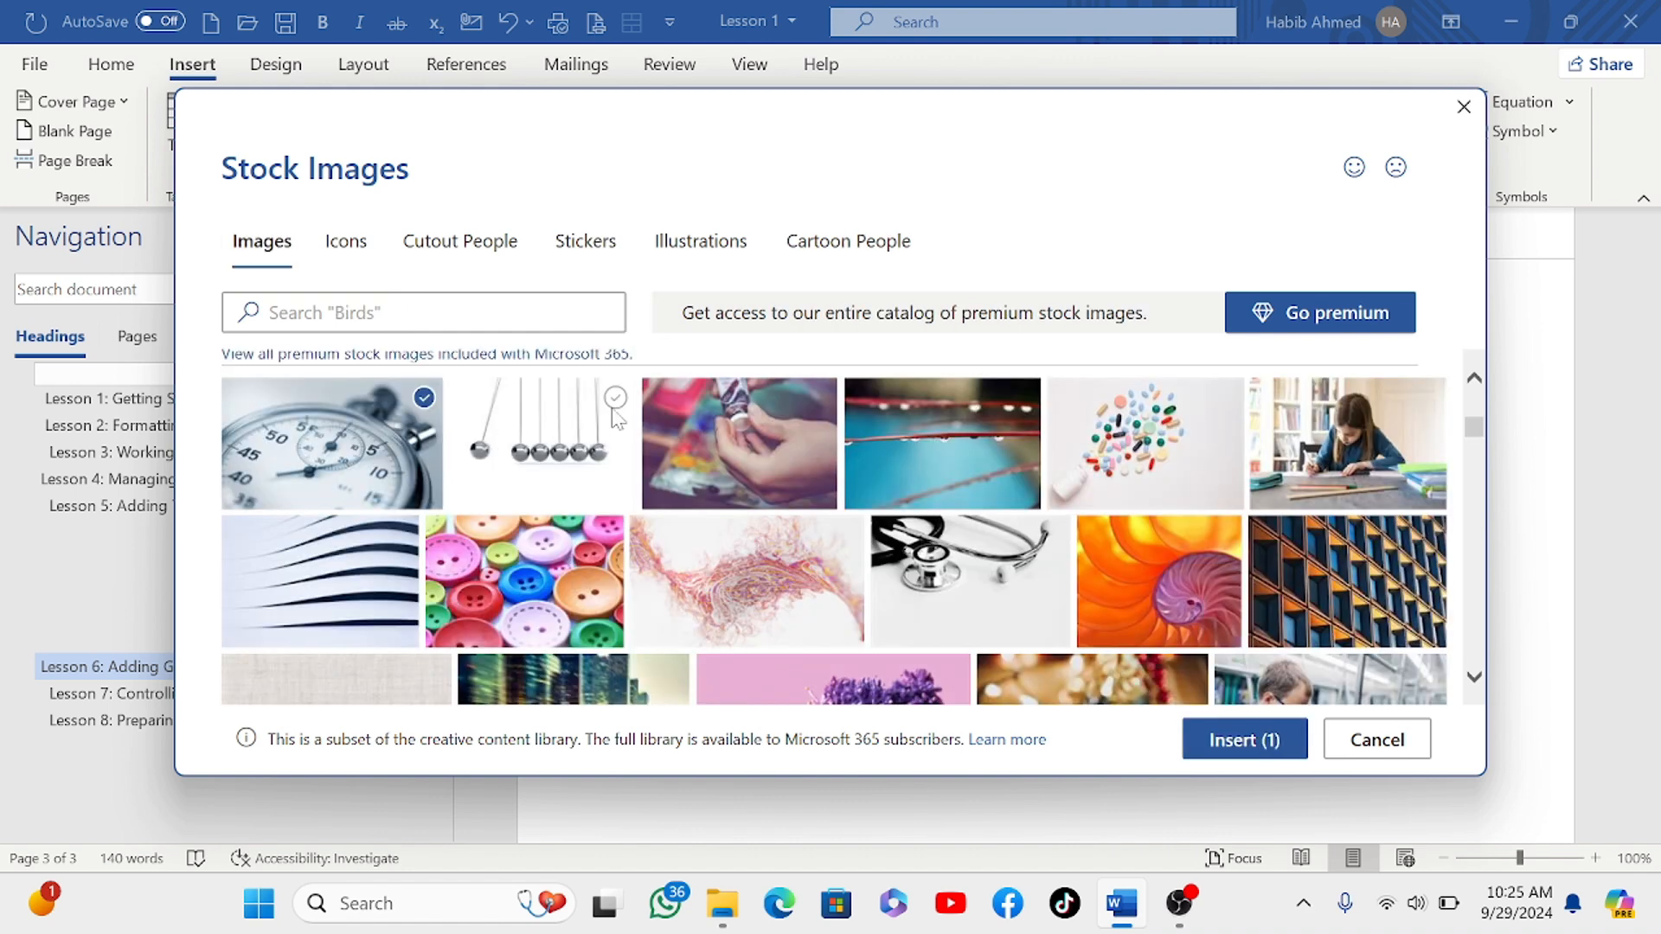
pyautogui.click(614, 412)
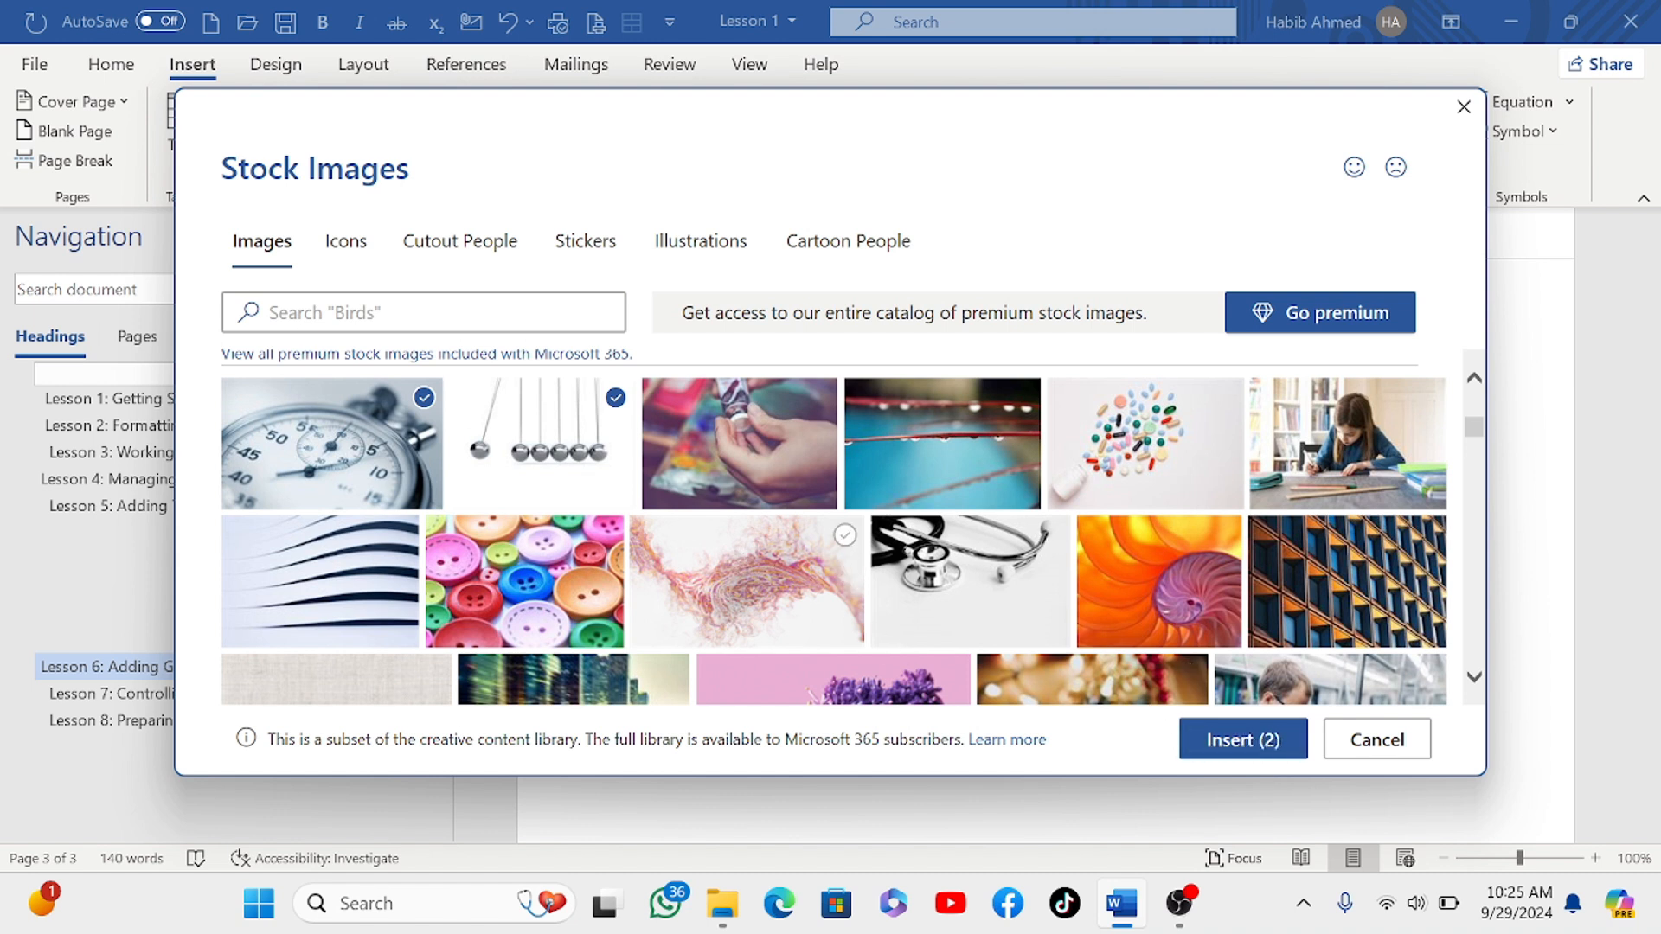
pyautogui.click(845, 536)
pyautogui.click(843, 536)
pyautogui.click(615, 398)
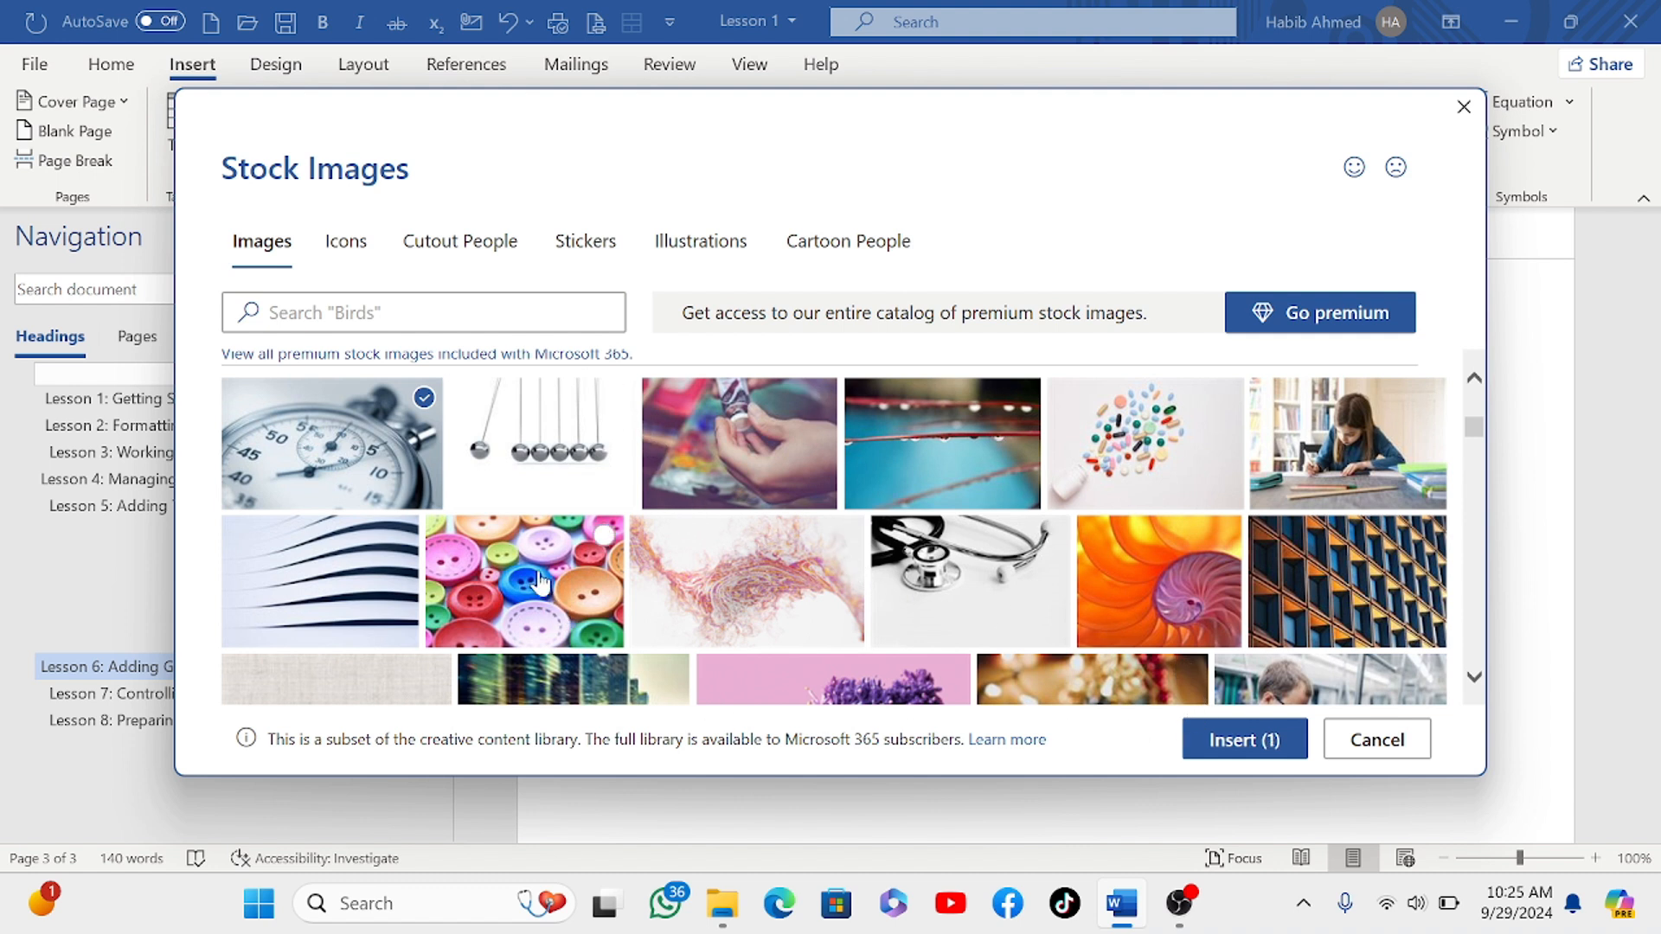
# Step: Insert the stopwatch stock photo below the Lesson 6: Adding Graphics heading
pyautogui.click(1252, 739)
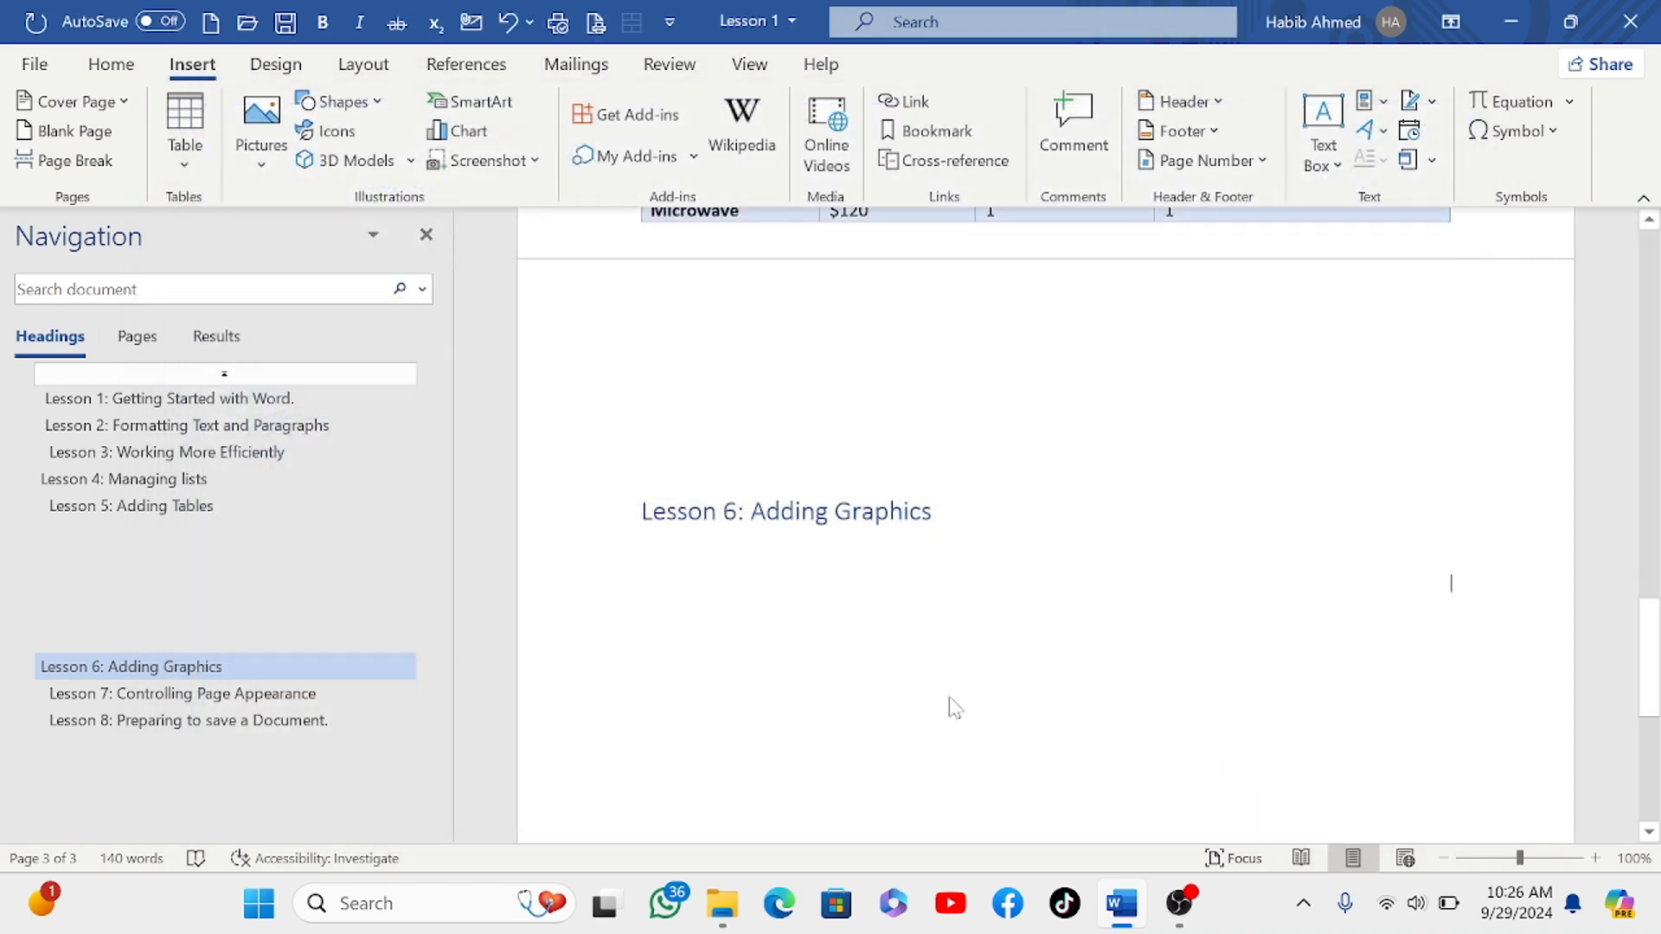
pyautogui.scroll(-1, 960, 600)
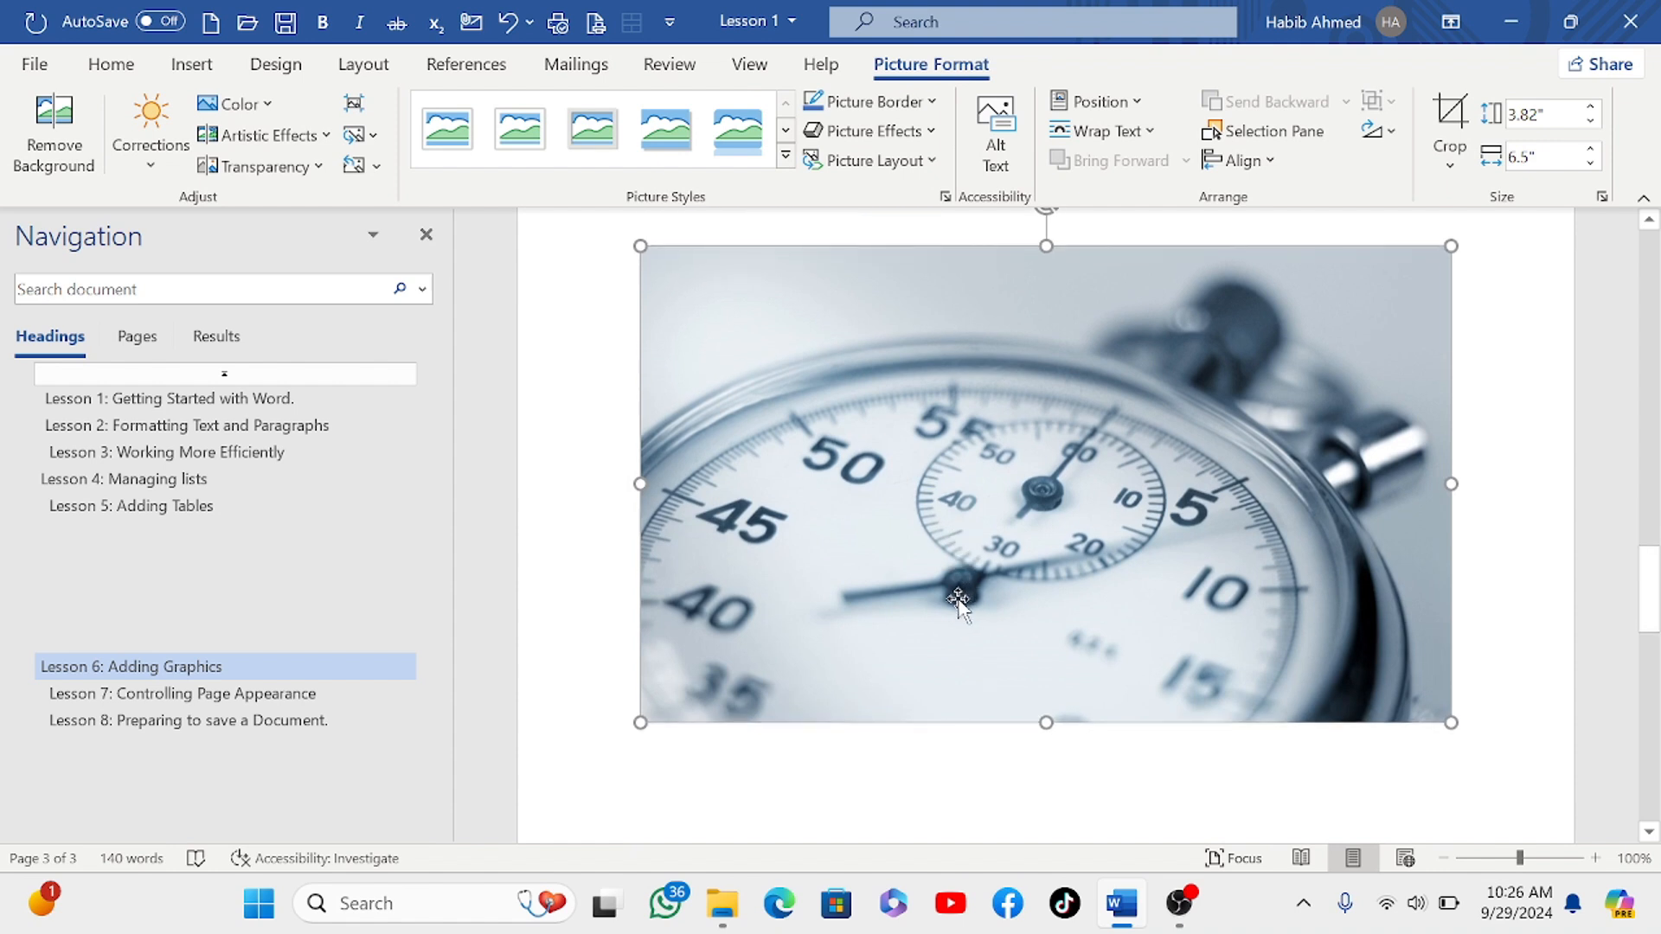
pyautogui.scroll(1, 953, 611)
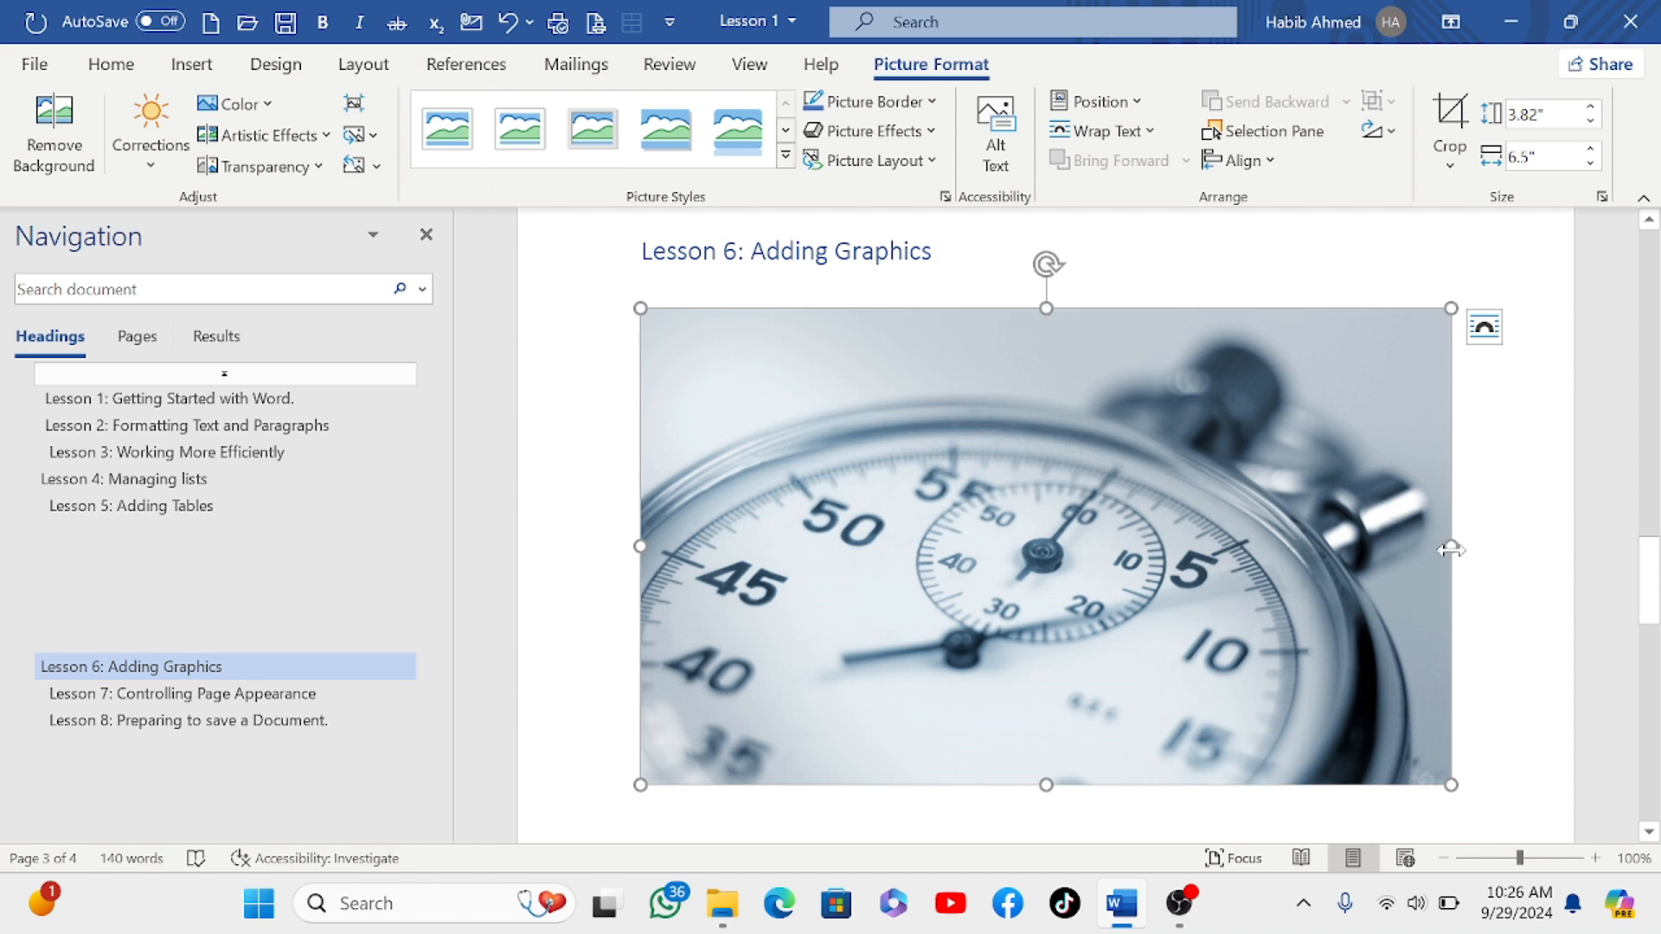
# Step: Shrink the stopwatch picture to about three-fifths of the width of the page's text area
pyautogui.moveTo(1446, 544)
pyautogui.mouseDown()
pyautogui.moveTo(1351, 545)
pyautogui.moveTo(1334, 571)
pyautogui.moveTo(1443, 571)
pyautogui.mouseUp()
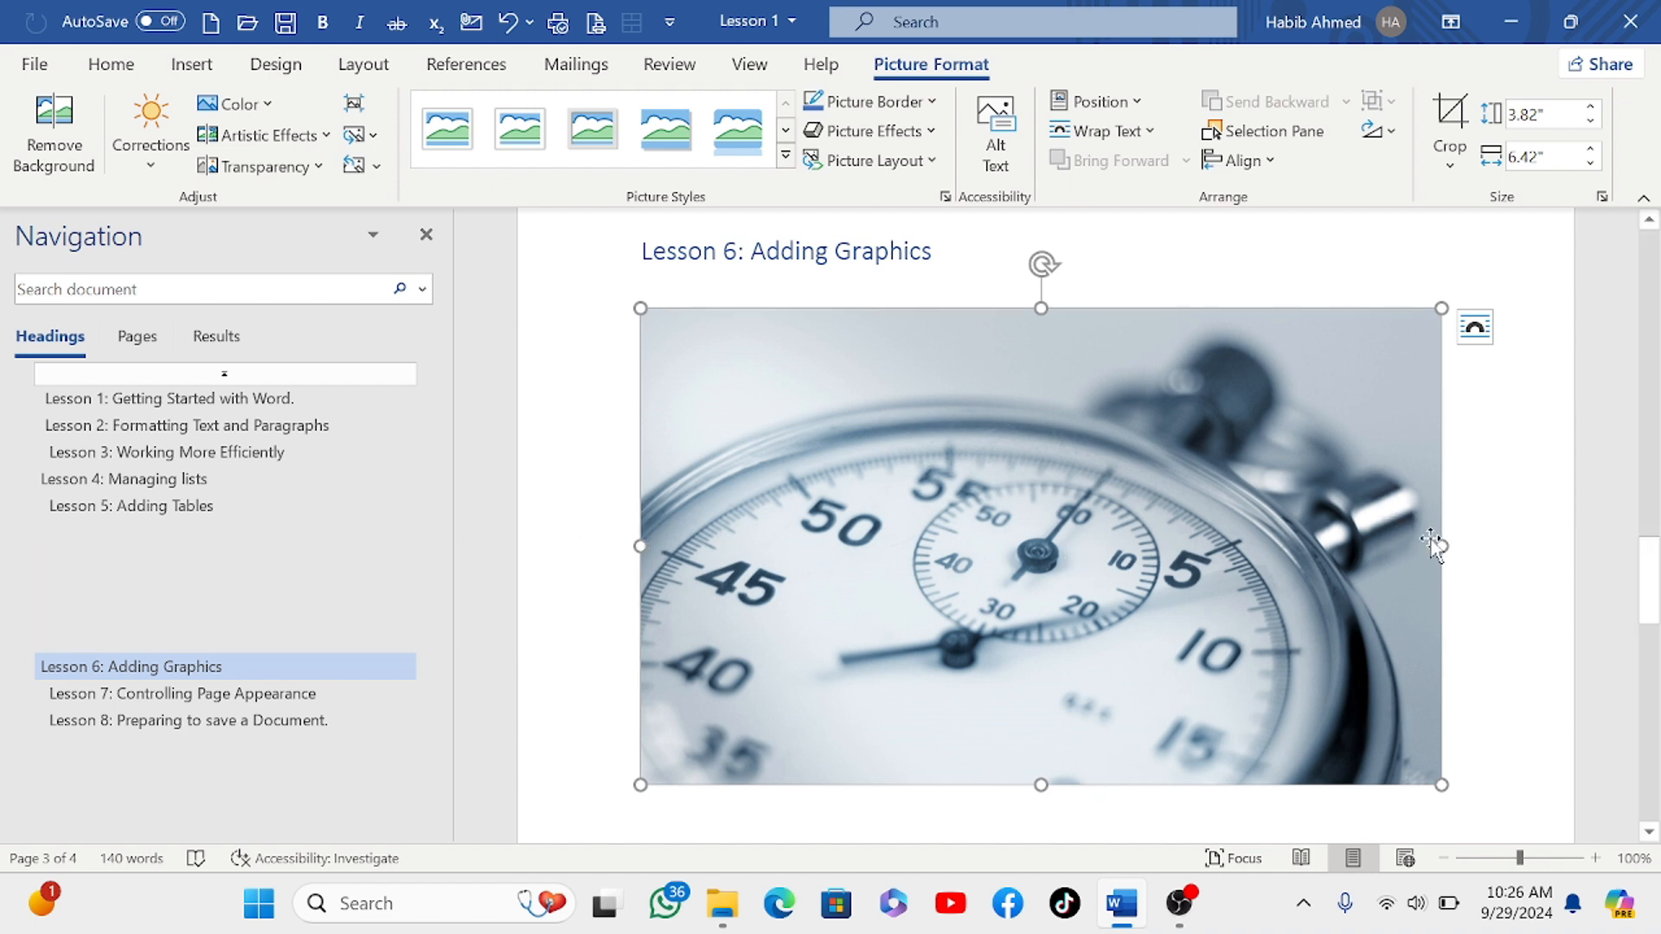
pyautogui.moveTo(1441, 546)
pyautogui.mouseDown()
pyautogui.moveTo(1308, 582)
pyautogui.moveTo(1437, 571)
pyautogui.mouseUp()
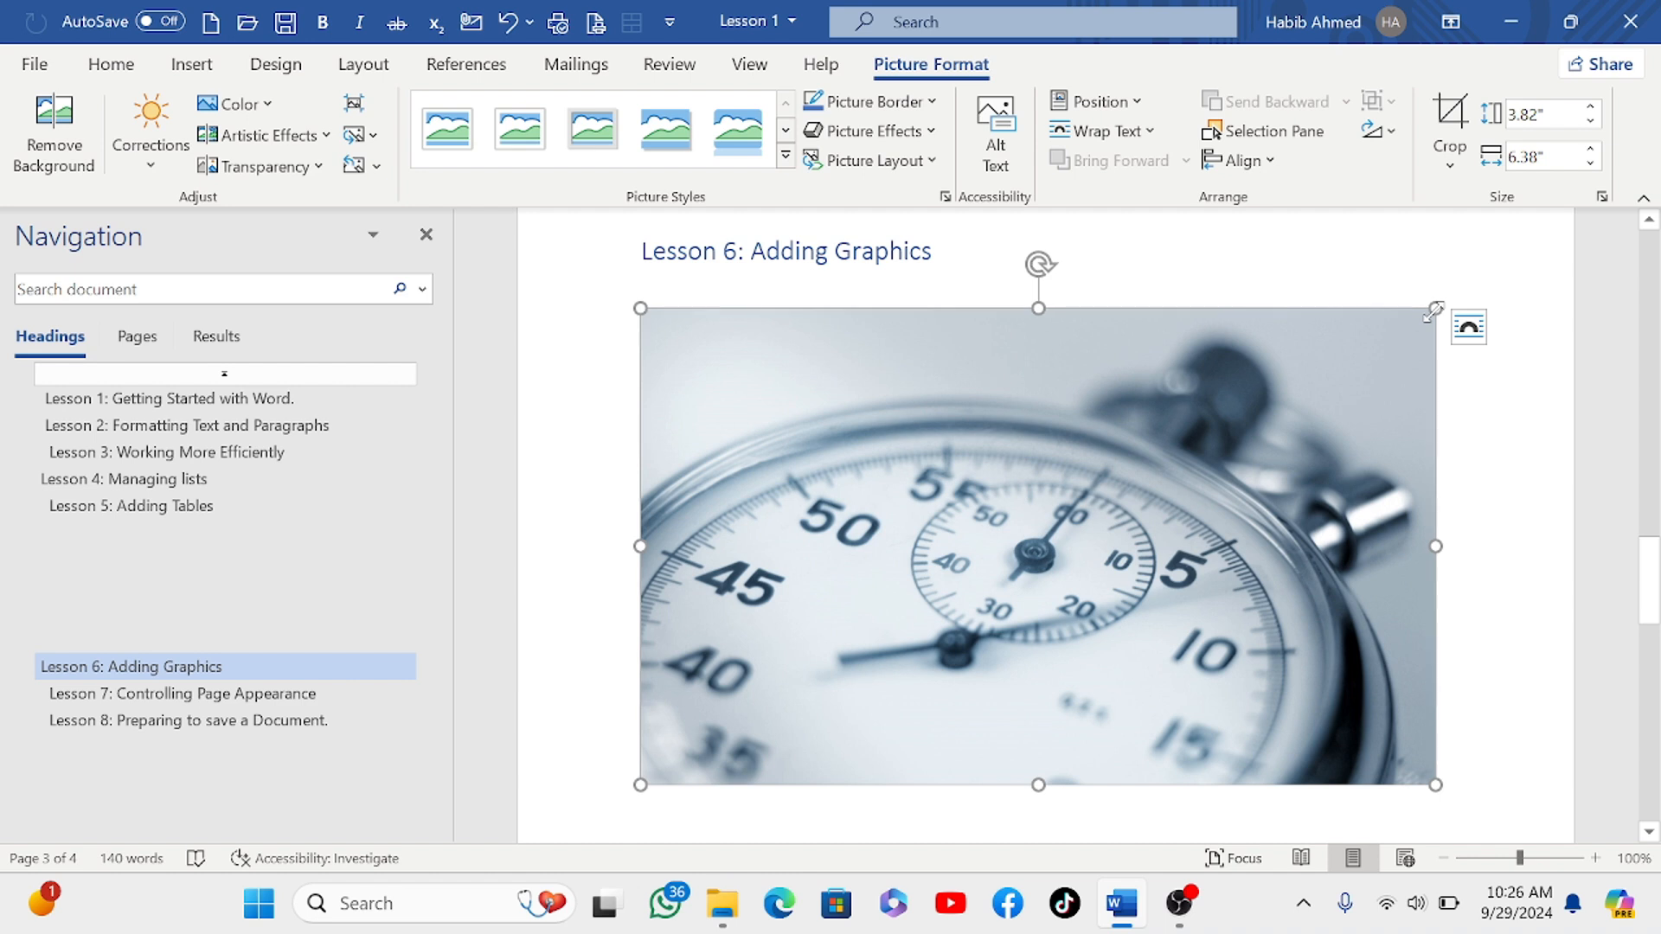
pyautogui.moveTo(1434, 310); pyautogui.dragTo(1363, 373)
pyautogui.moveTo(1352, 379); pyautogui.dragTo(1174, 485)
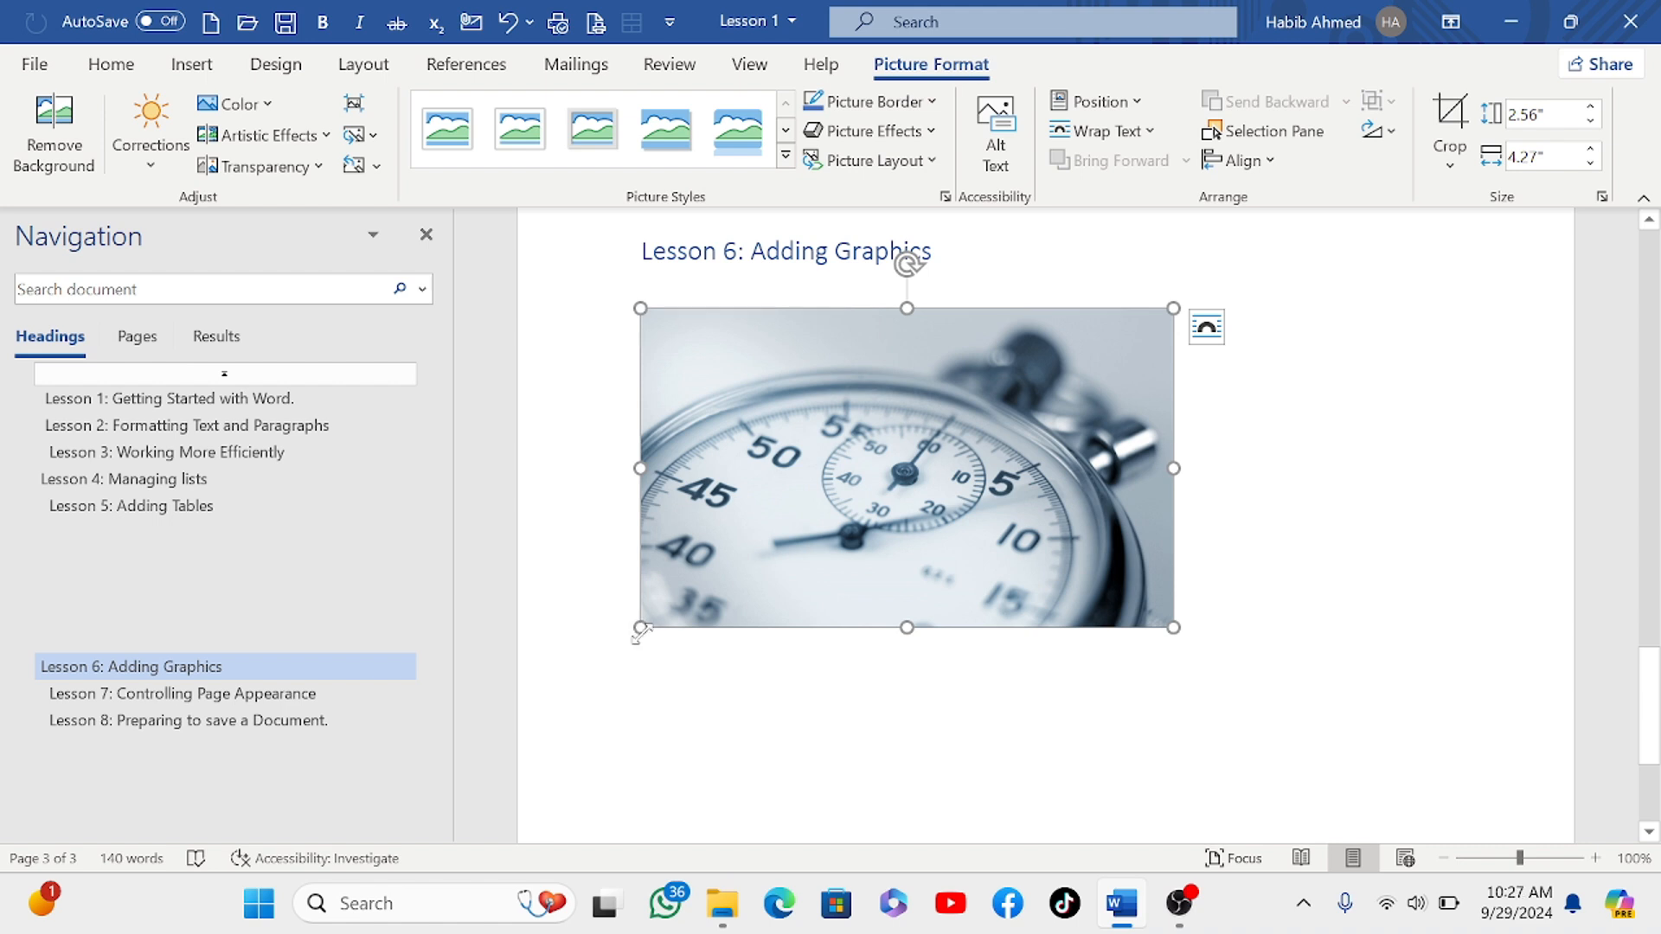
pyautogui.moveTo(640, 627); pyautogui.dragTo(742, 598)
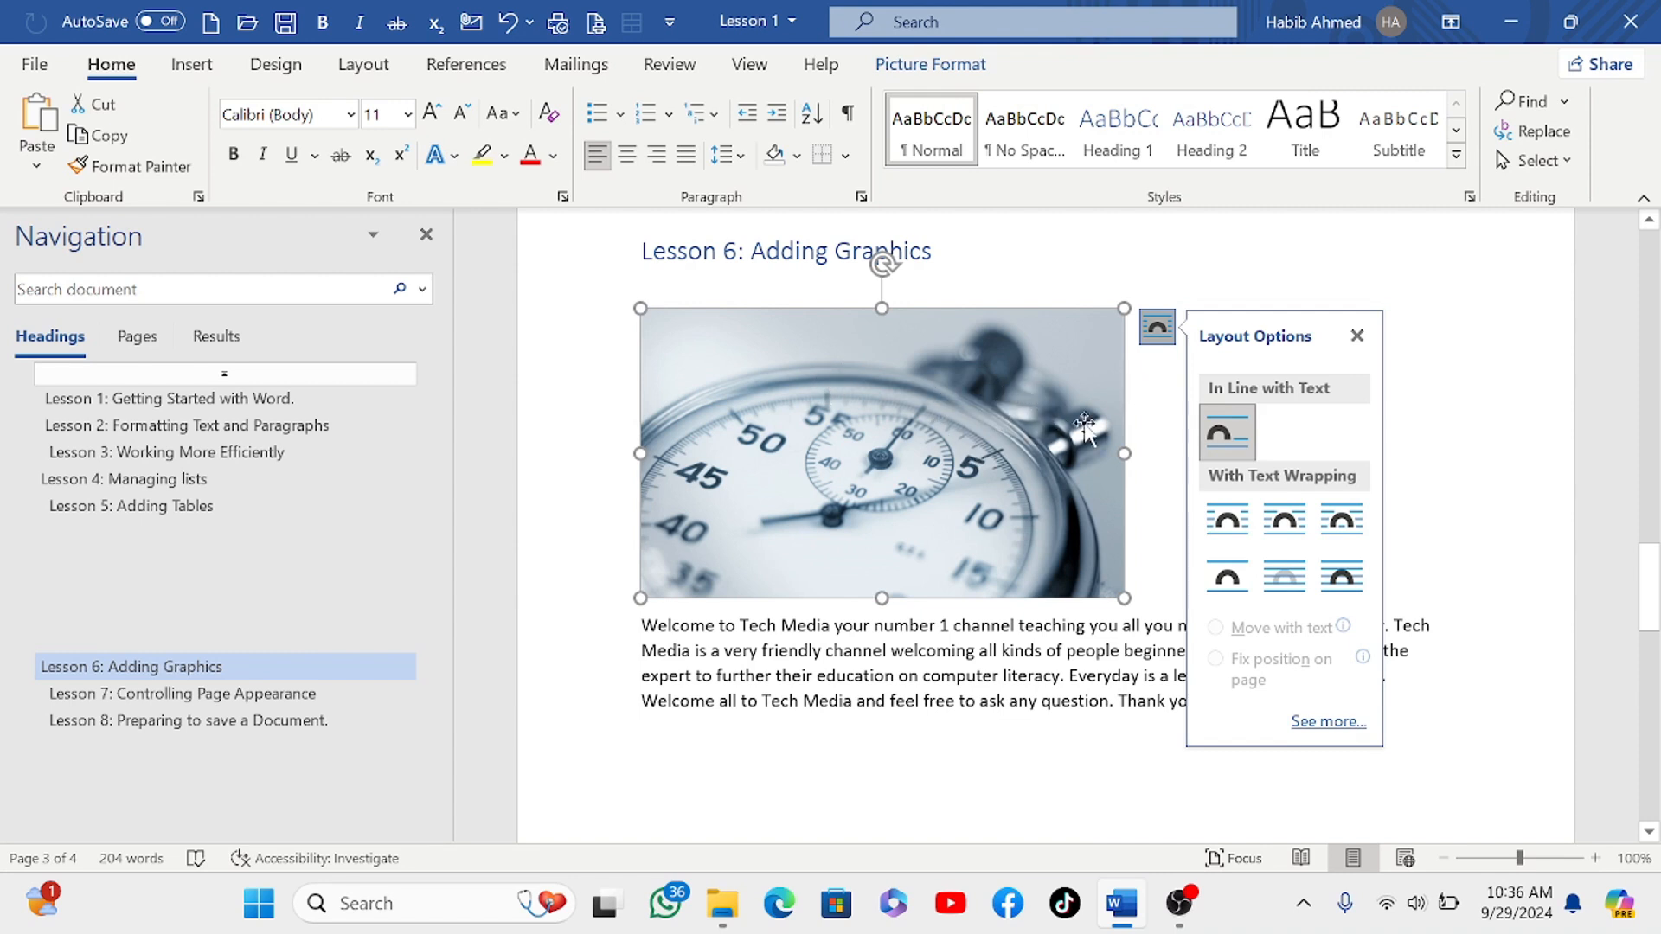
# Step: Give the stopwatch picture Square text wrapping so the Welcome to Tech Media paragraph flows beside it
pyautogui.click(1003, 753)
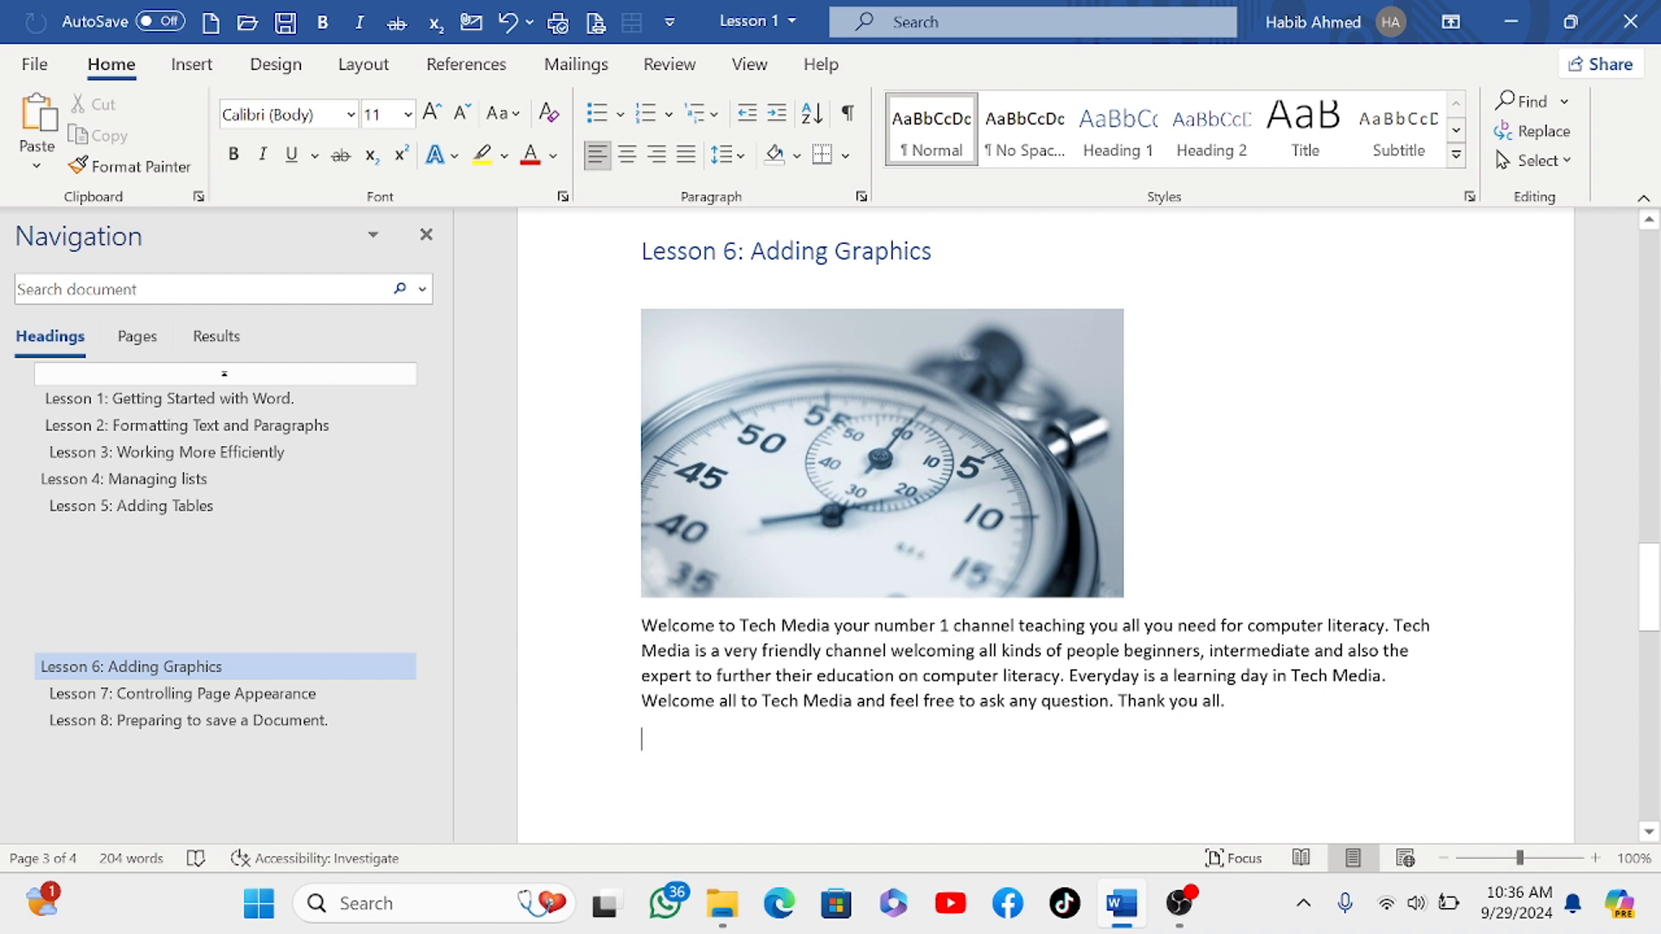
pyautogui.click(914, 512)
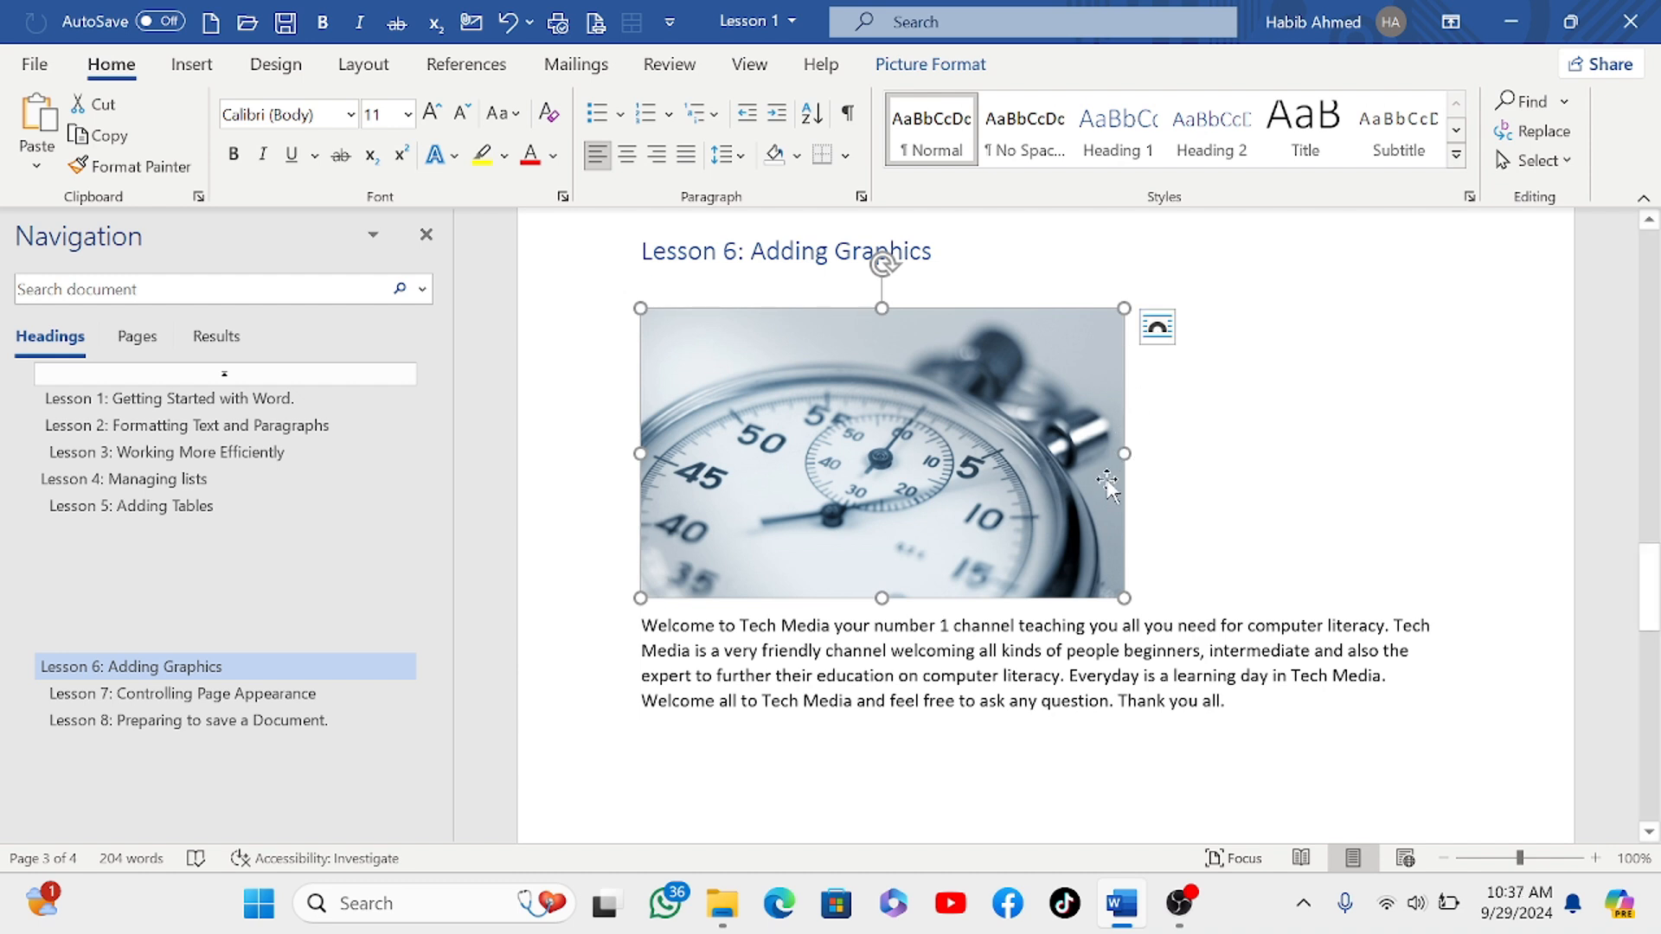
pyautogui.click(1154, 333)
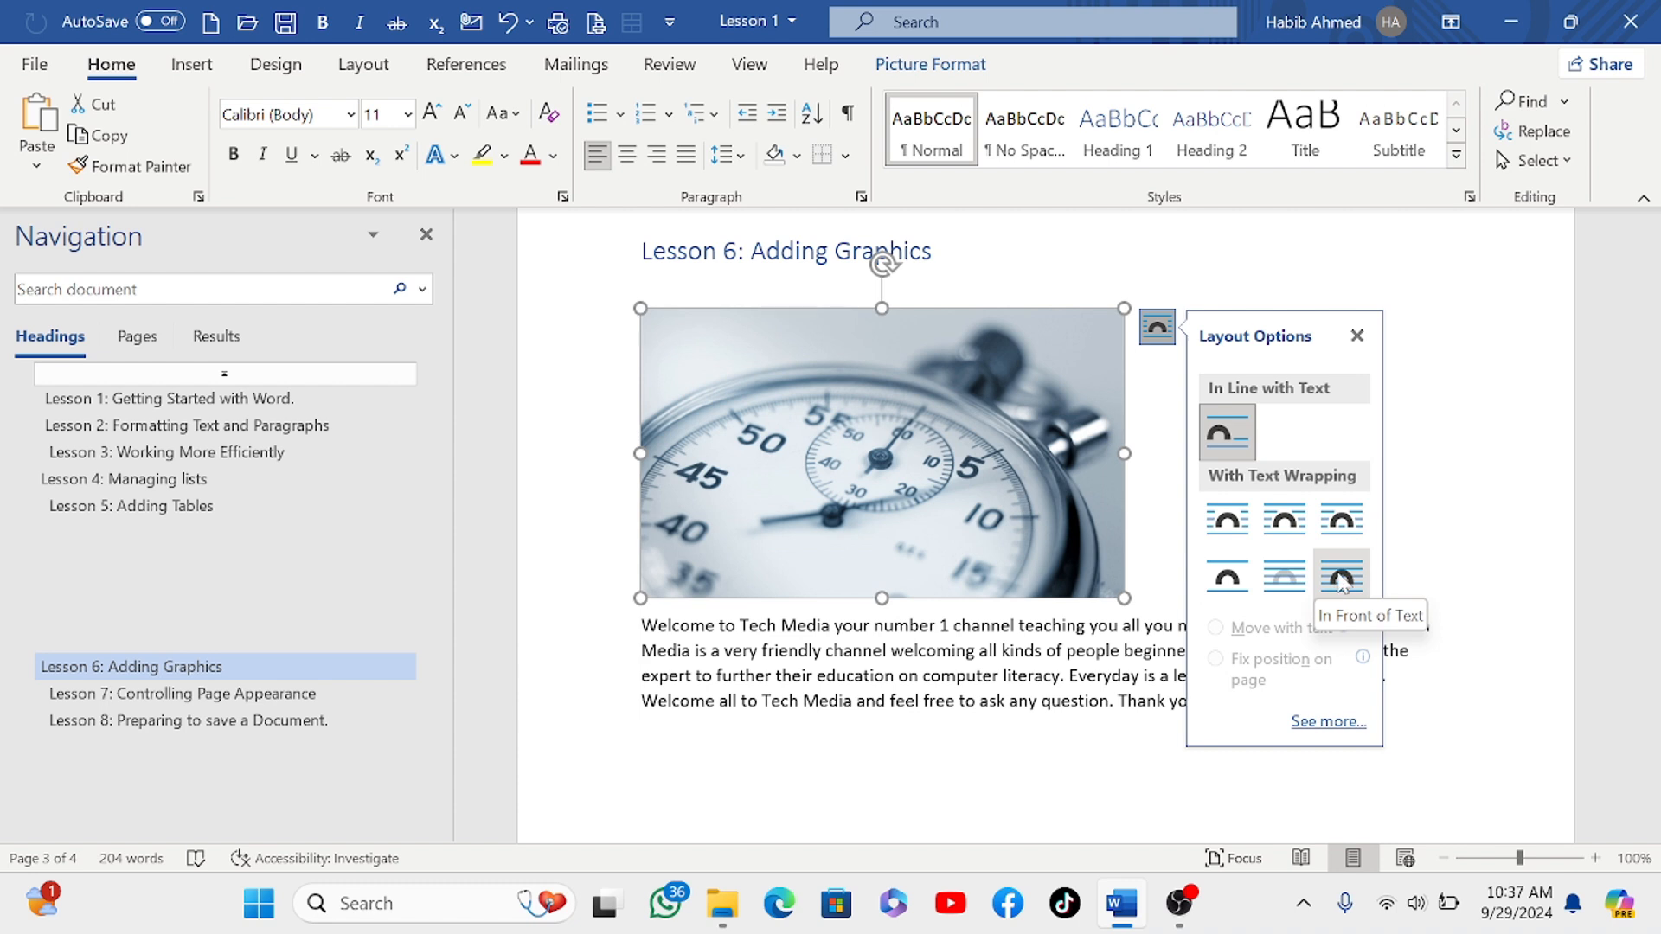
pyautogui.click(1229, 528)
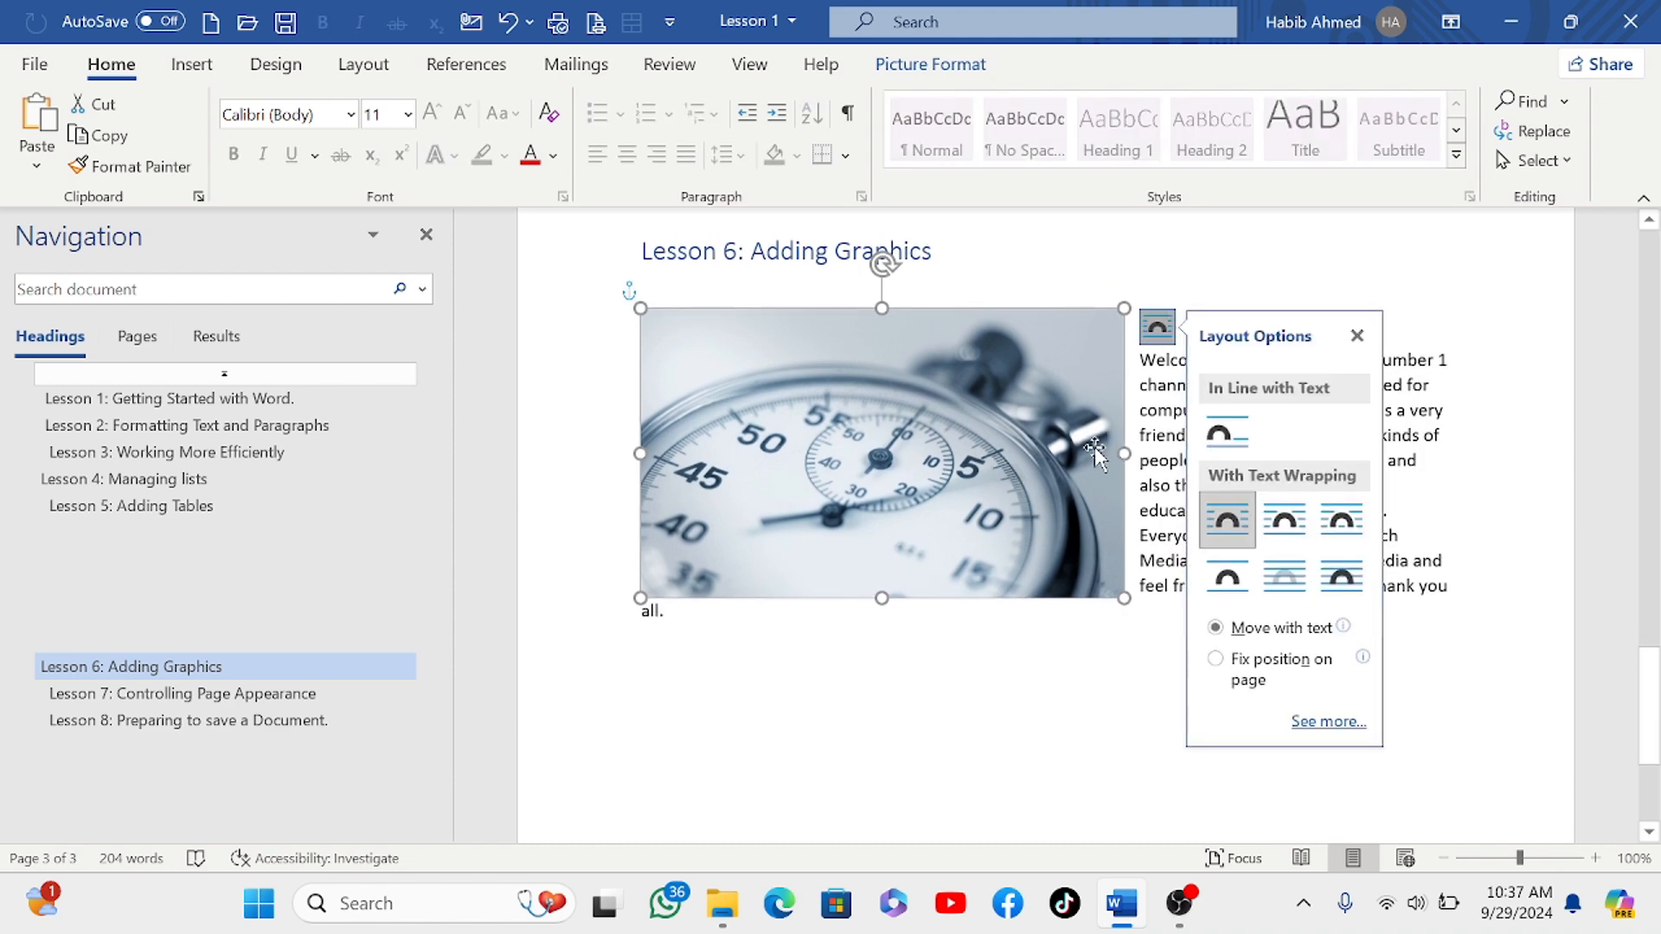
pyautogui.click(1041, 671)
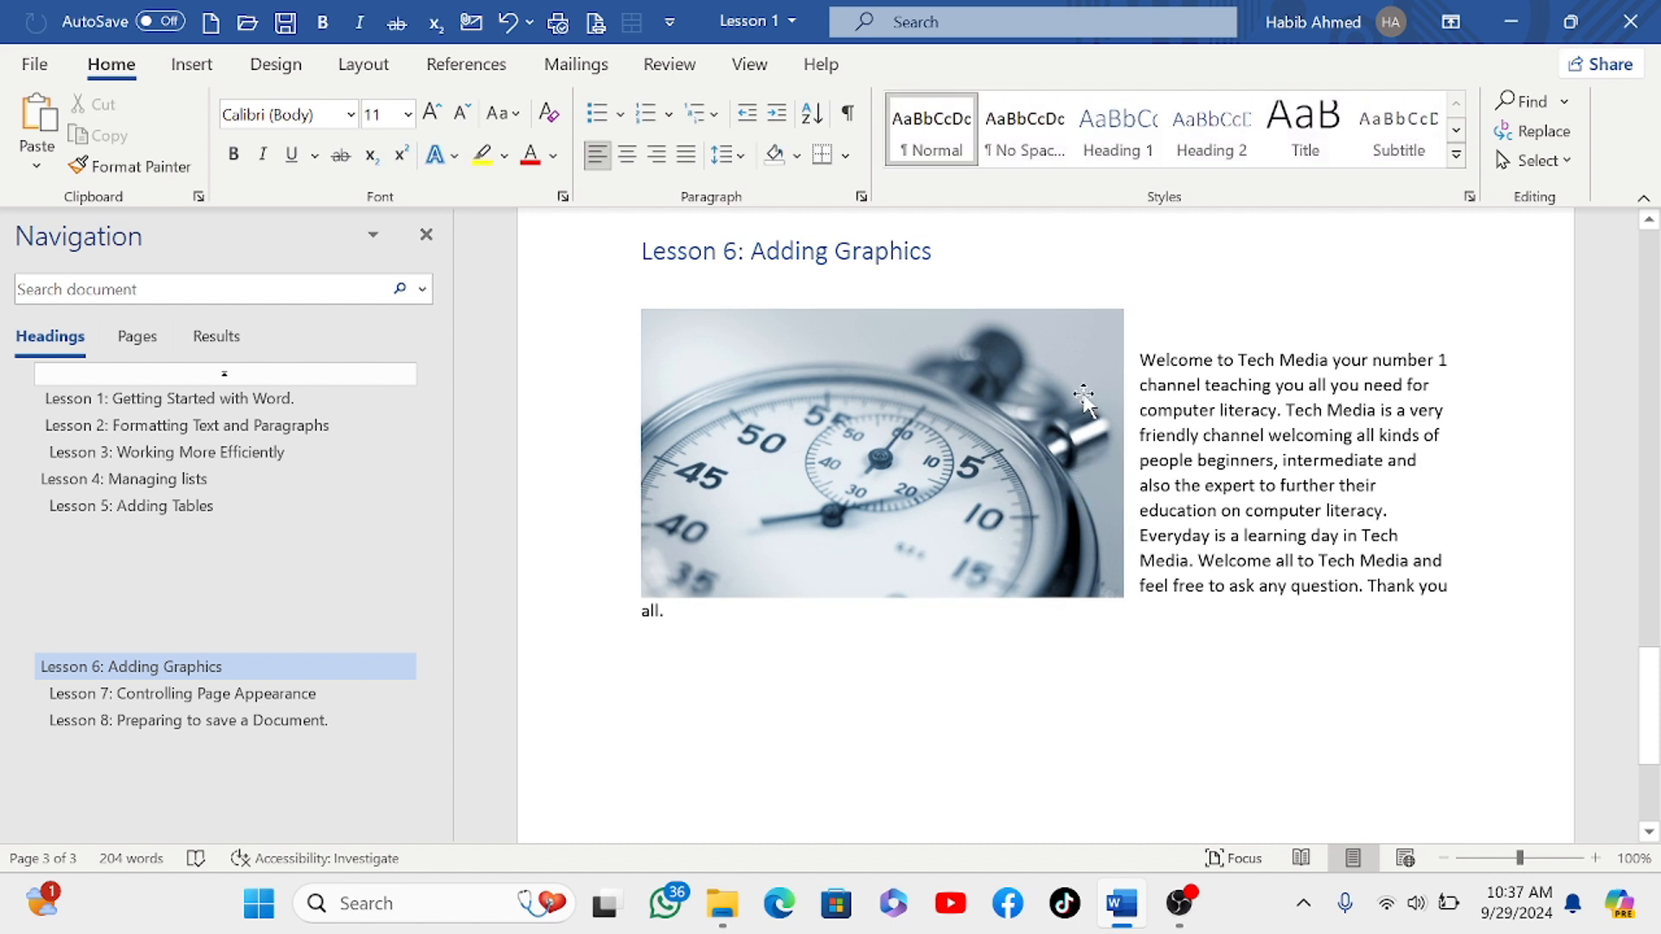
# Step: Try Tight and Through text wrapping on the stopwatch picture beside the Welcome to Tech Media paragraph
pyautogui.click(1072, 439)
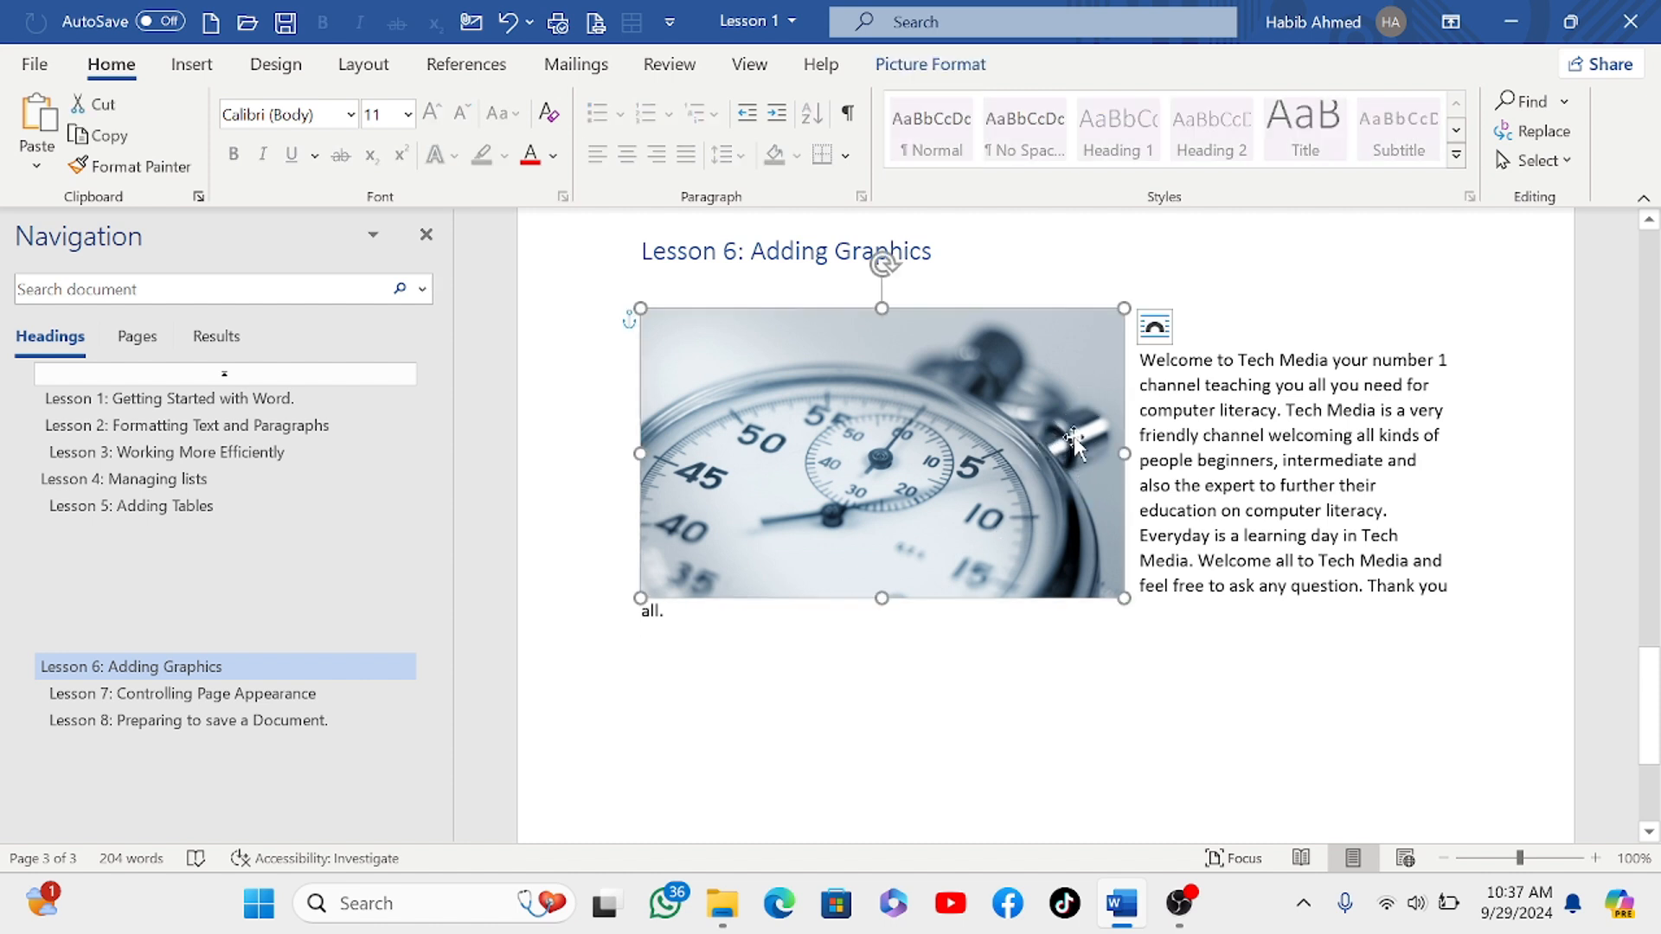
pyautogui.click(1155, 334)
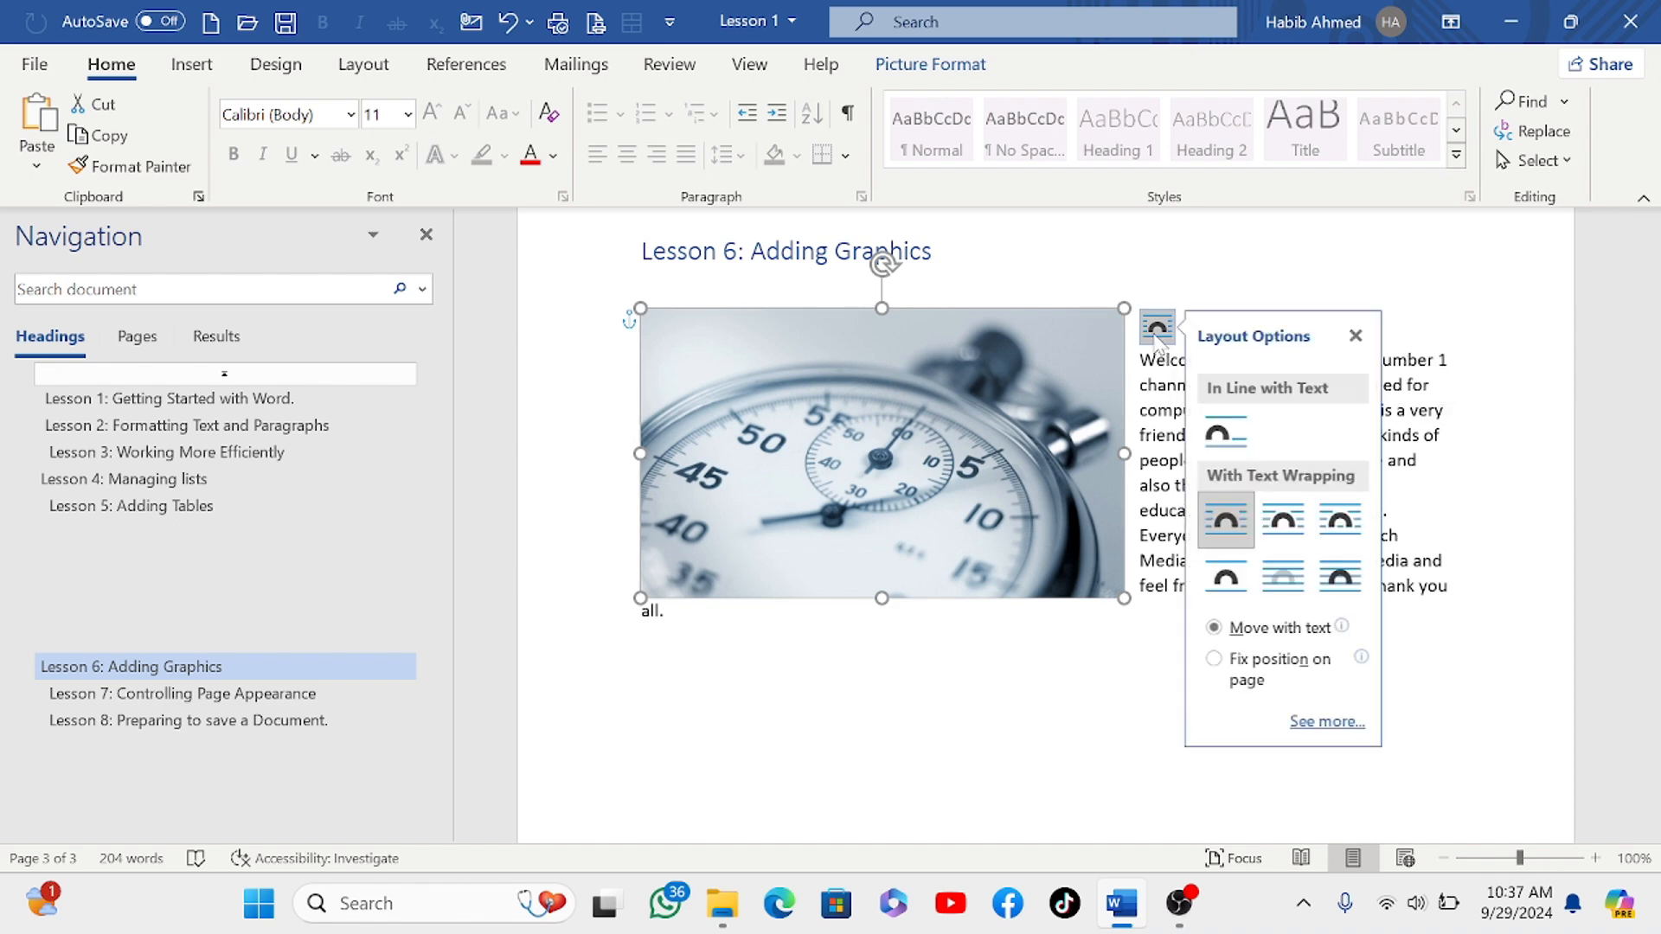
pyautogui.click(1284, 521)
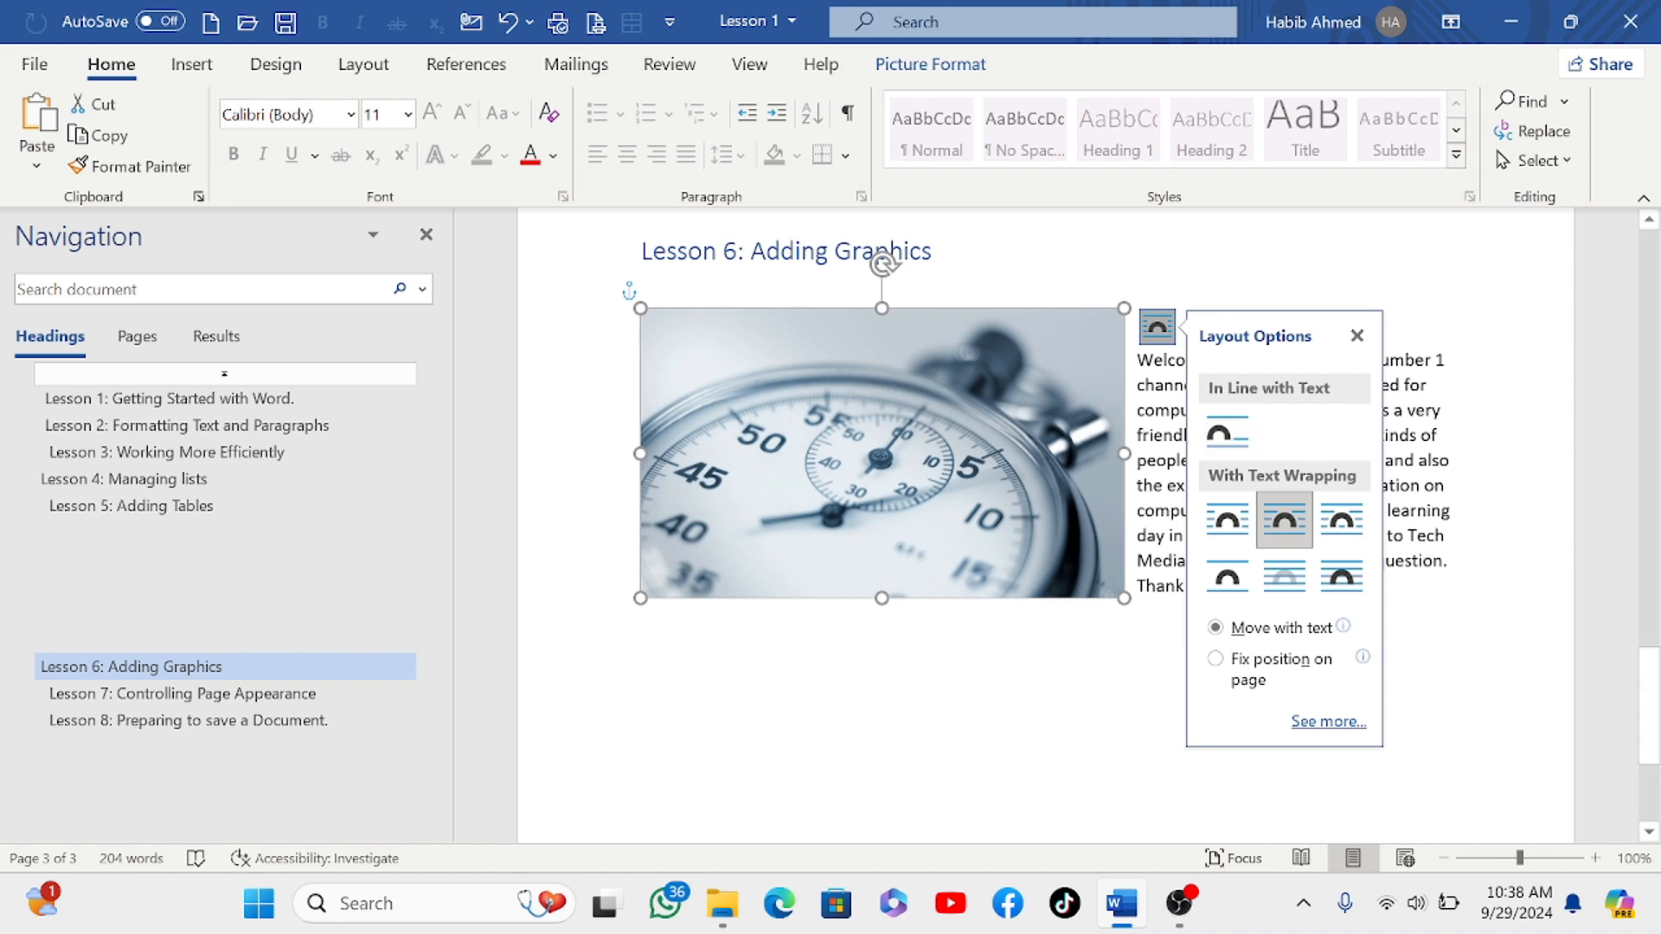
pyautogui.click(1341, 521)
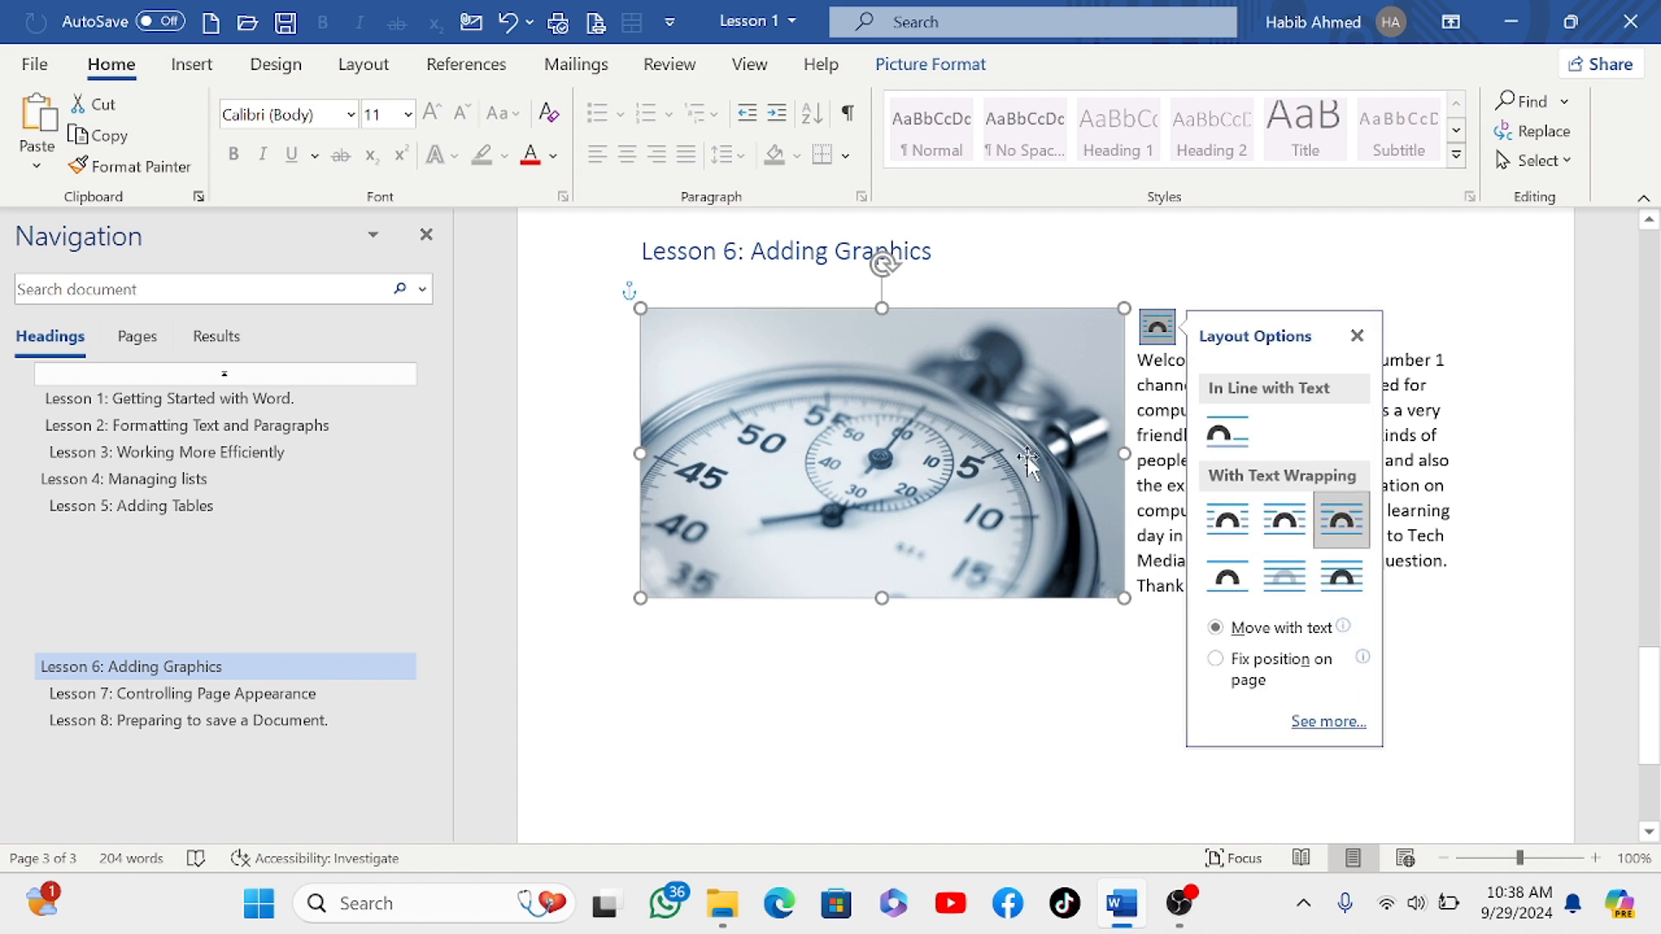
# Step: Try the Top and Bottom, Behind Text and In Front of Text wrapping layouts on the stopwatch picture
pyautogui.click(1228, 578)
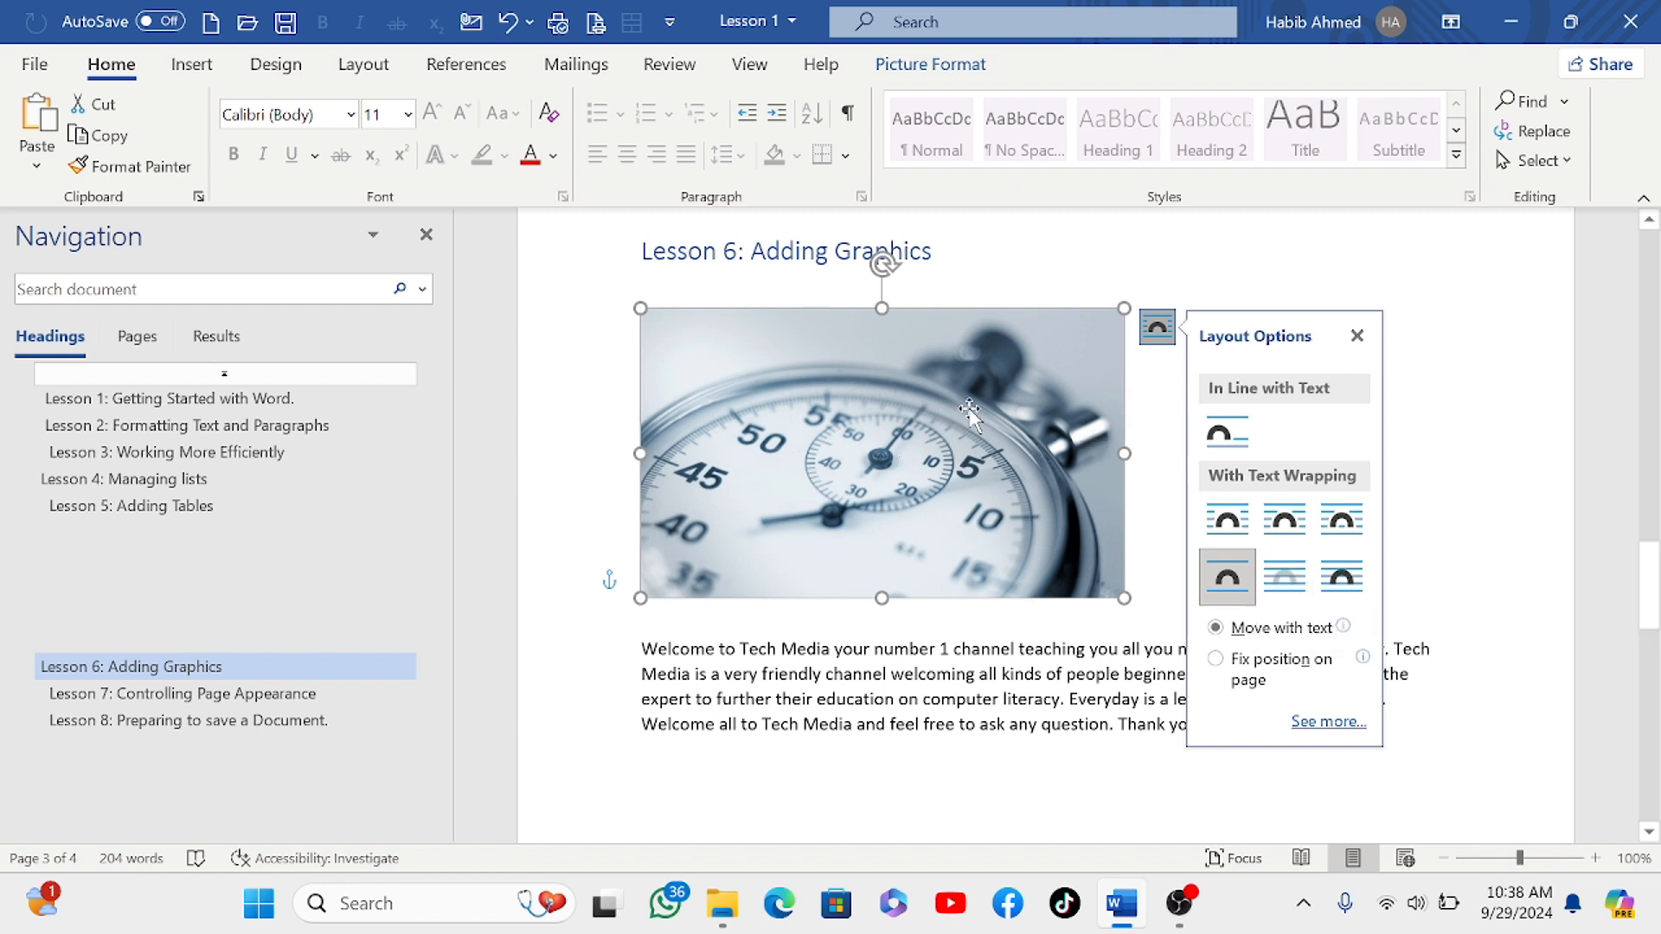
pyautogui.click(1285, 577)
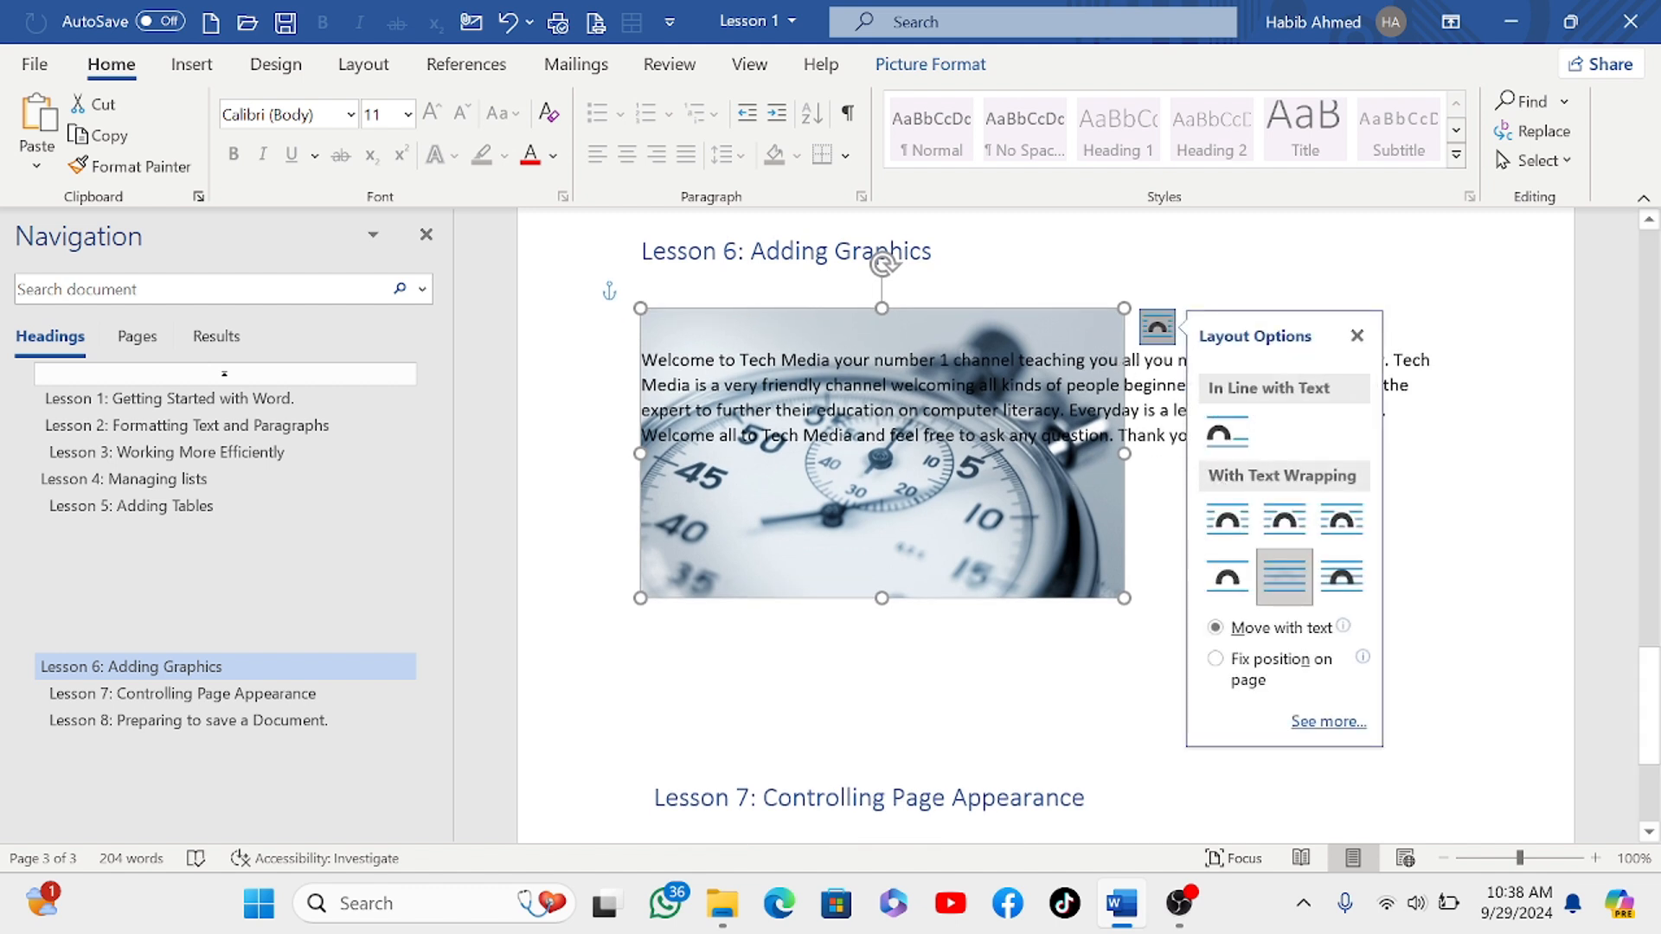
pyautogui.click(1342, 579)
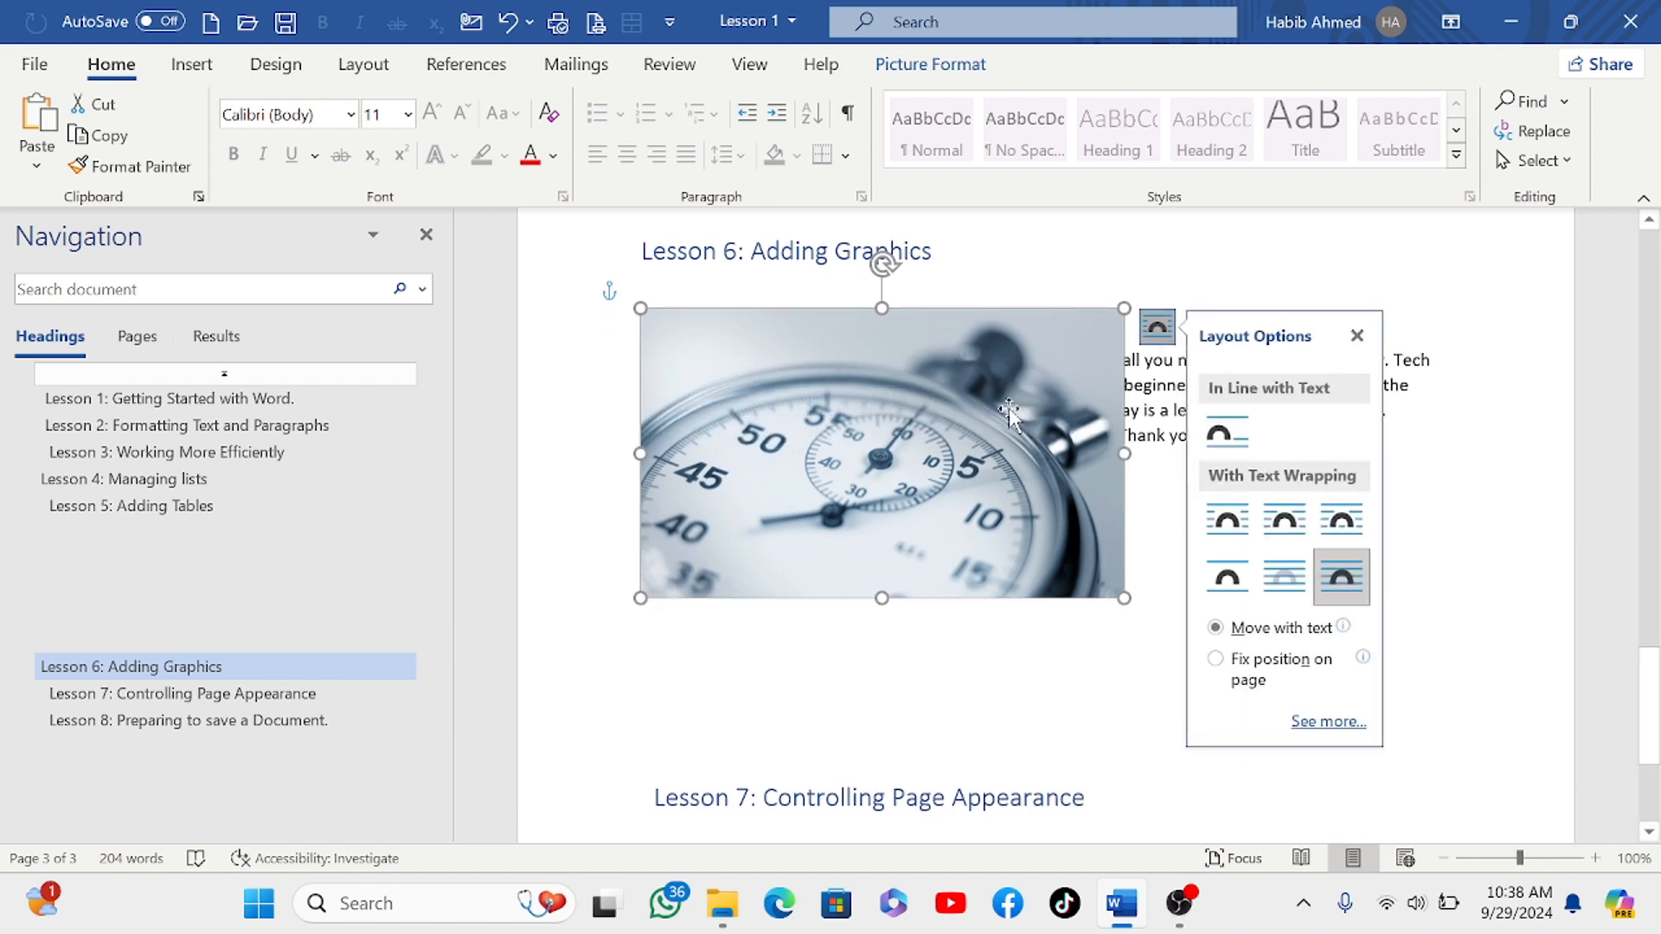
# Step: Move the stopwatch picture below the Welcome to Tech Media paragraph and shrink it slightly
pyautogui.moveTo(1010, 415); pyautogui.dragTo(996, 562)
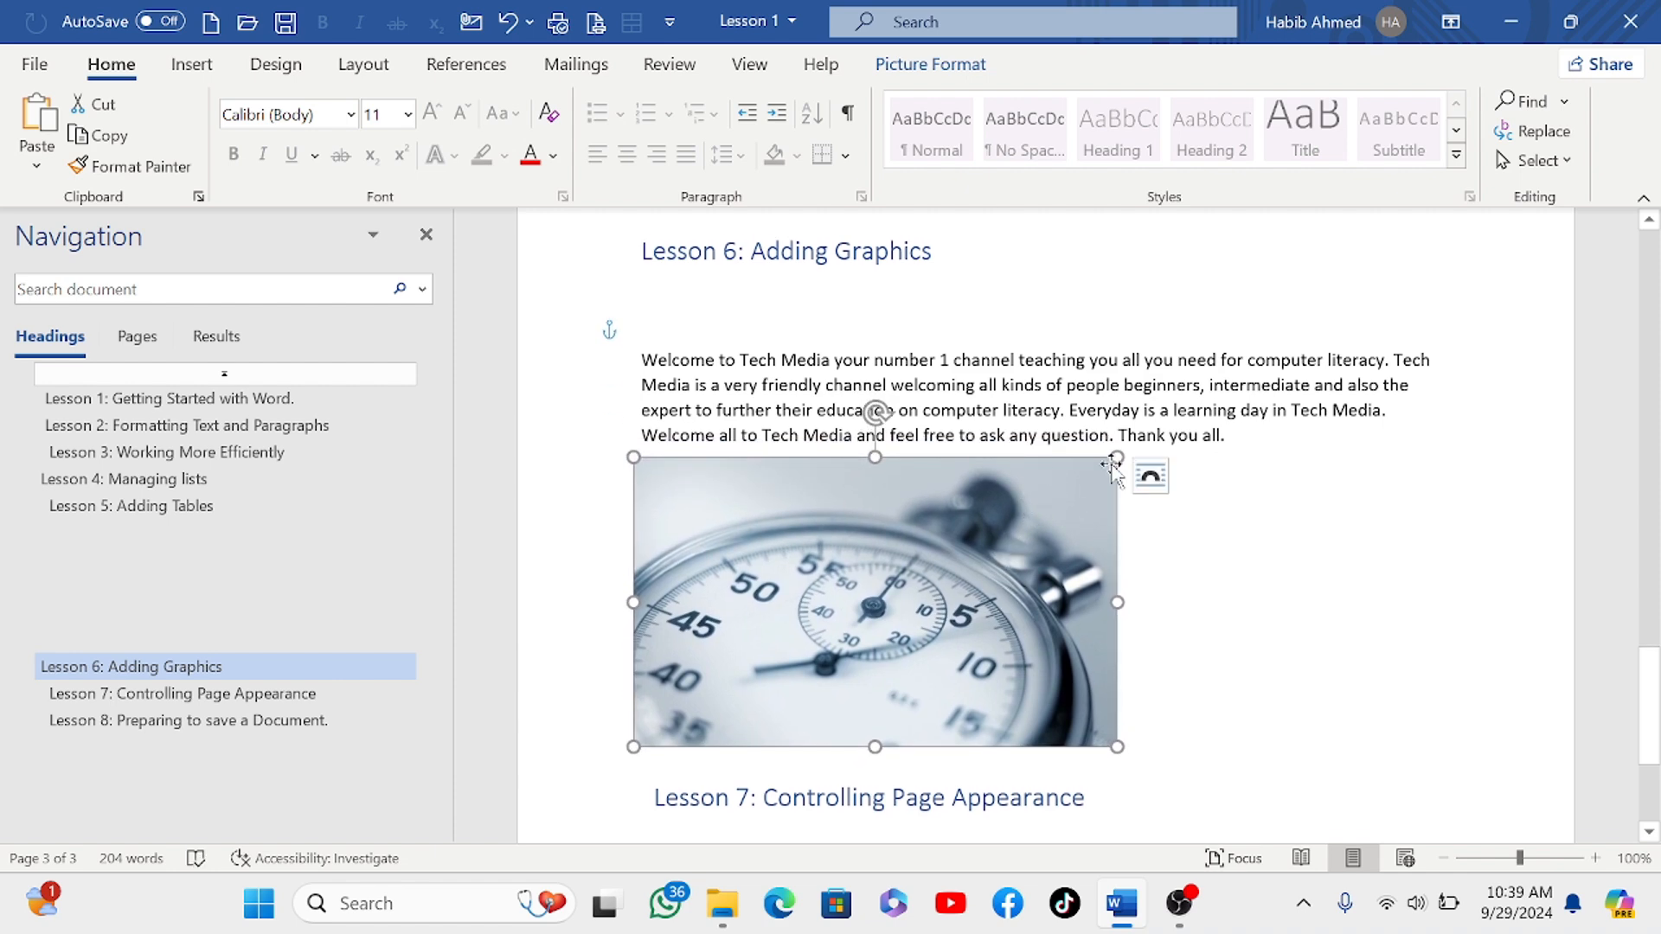
pyautogui.moveTo(1116, 454); pyautogui.dragTo(1086, 496)
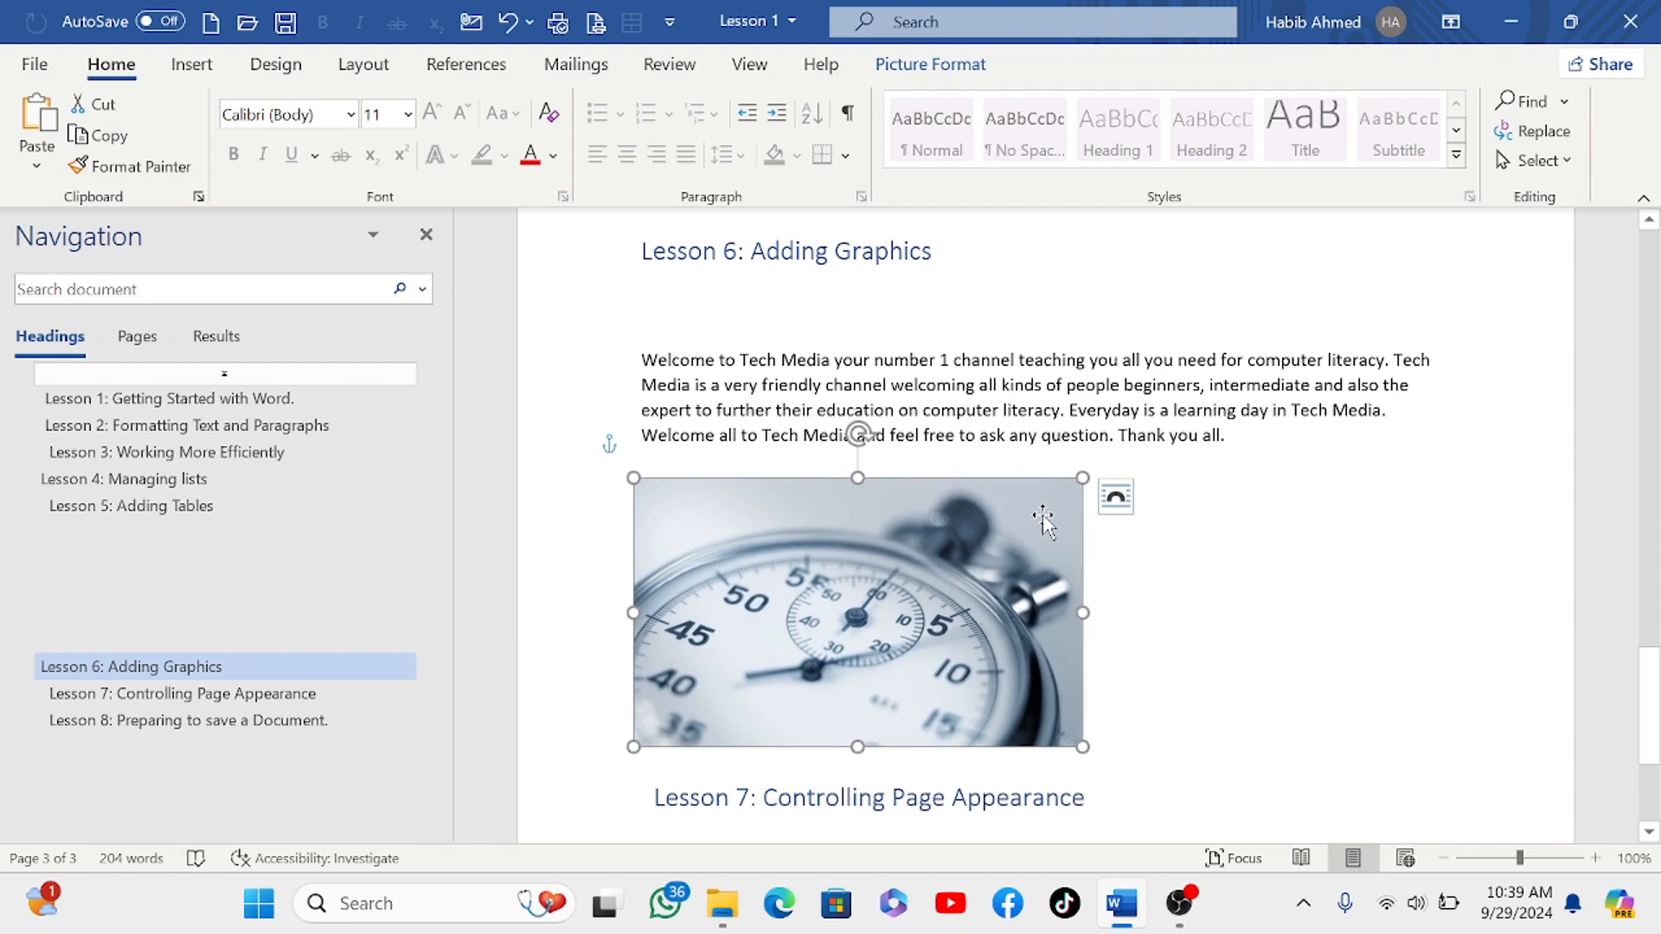
# Step: Try Top and Bottom wrapping on the stopwatch picture below the paragraph, and set it to Square
pyautogui.click(1120, 506)
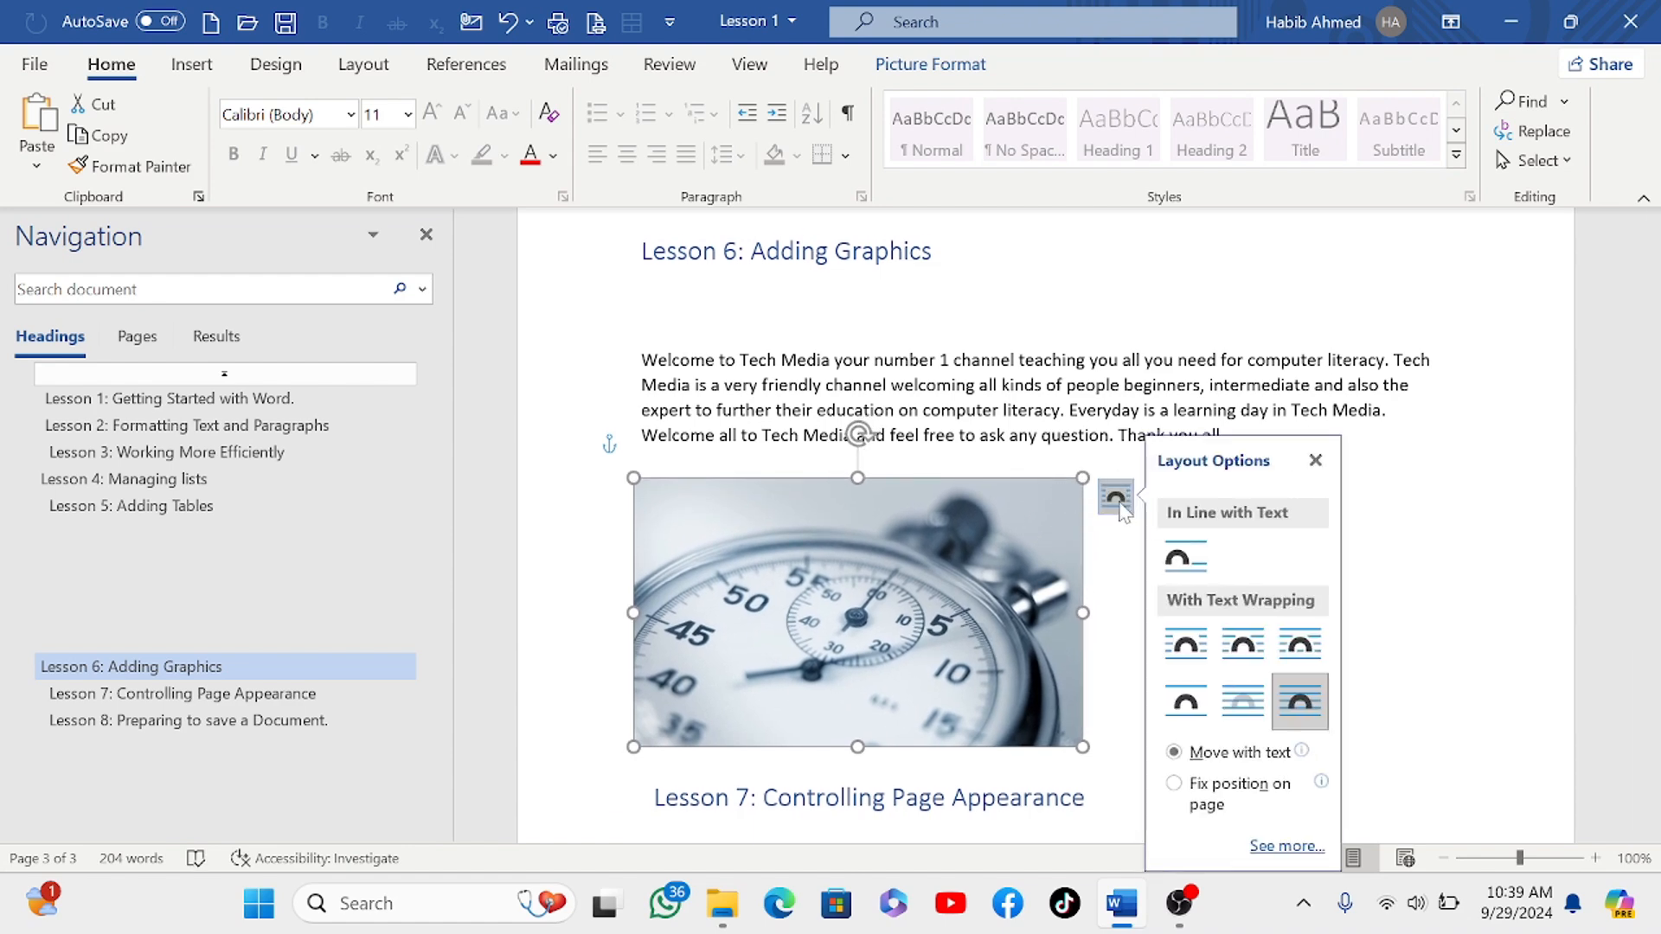
pyautogui.click(1188, 701)
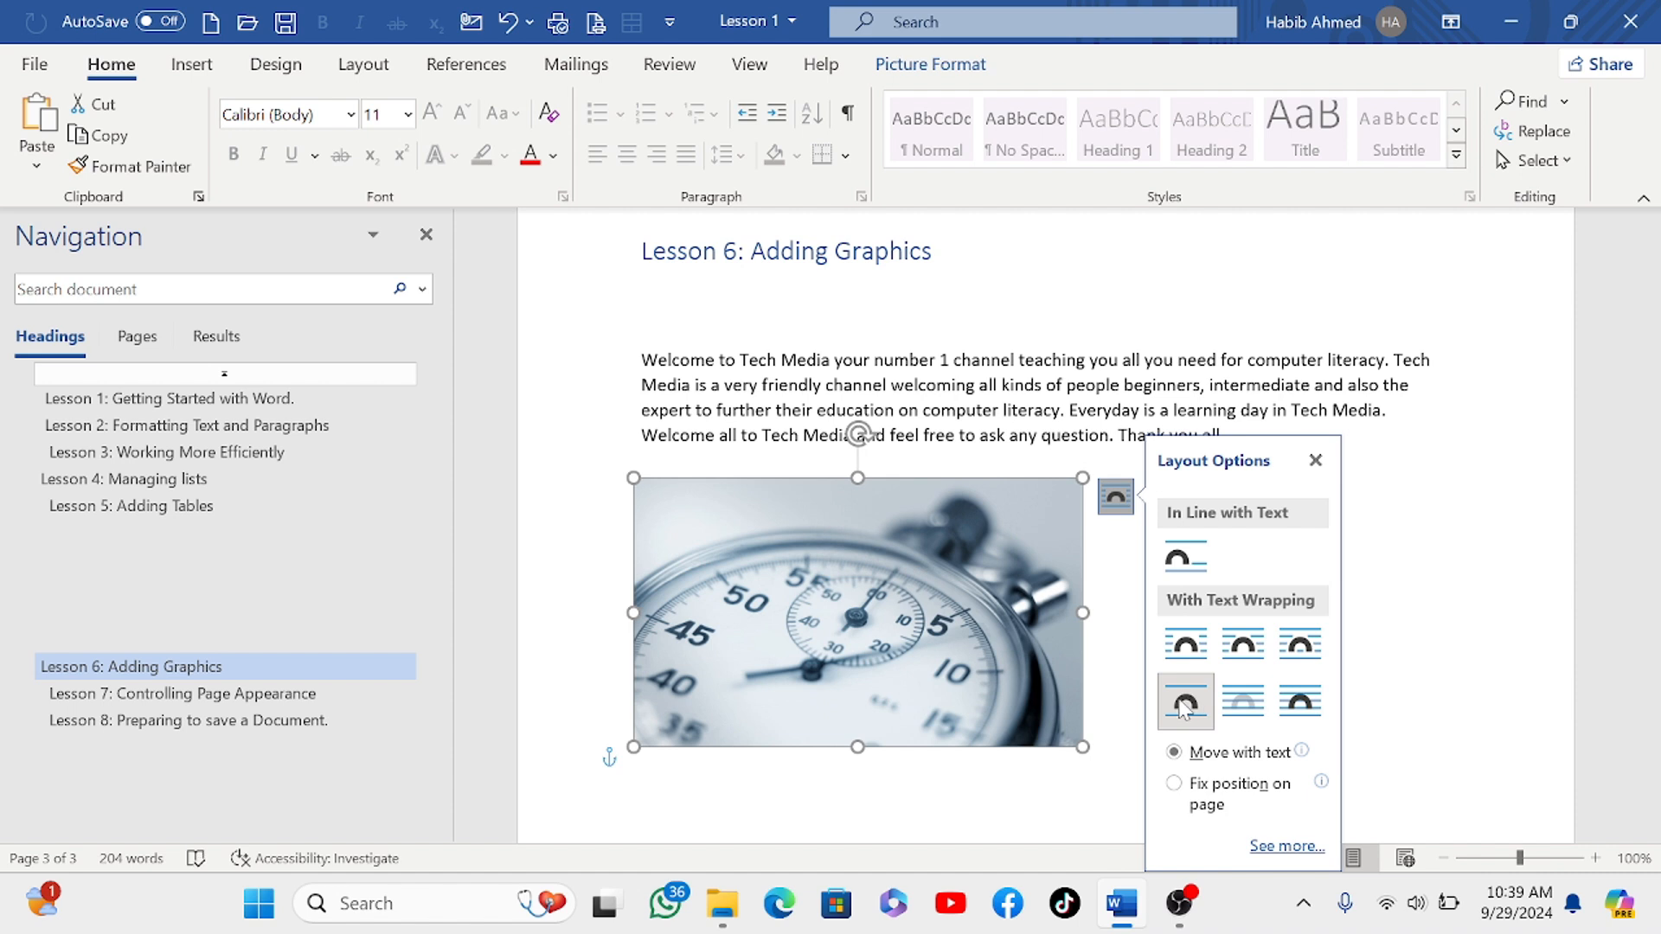
pyautogui.click(1185, 647)
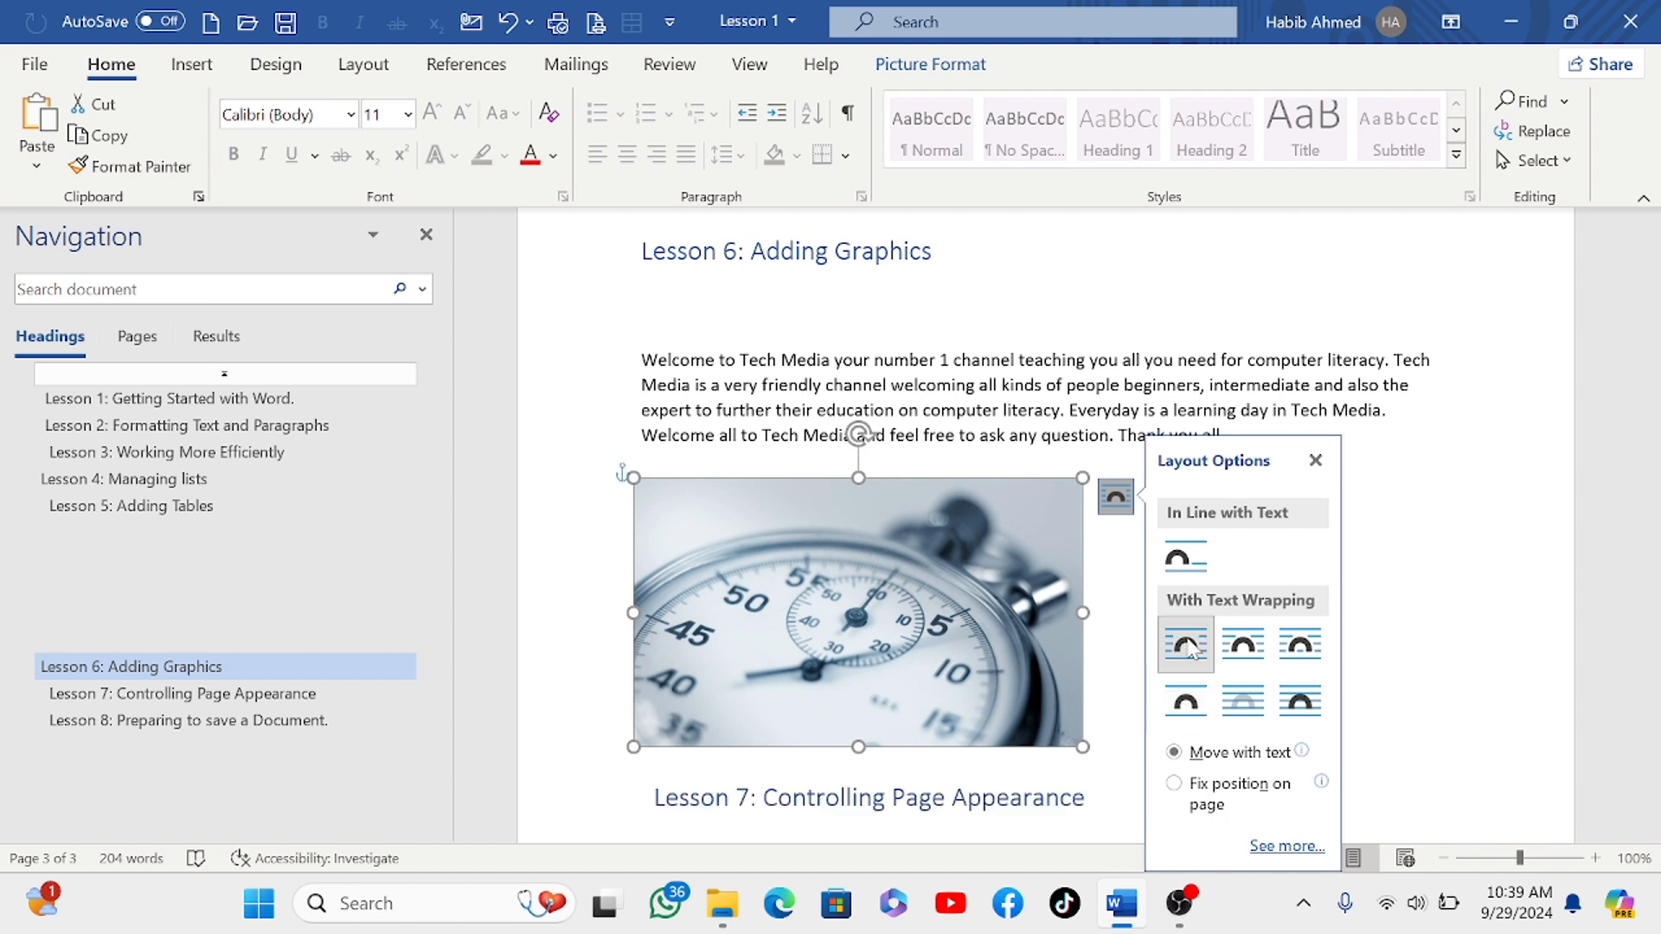
# Step: Try the stopwatch picture in the middle of the paragraph, and move it slightly past the left margin so the text flows on its right
pyautogui.moveTo(1039, 574); pyautogui.dragTo(1195, 434)
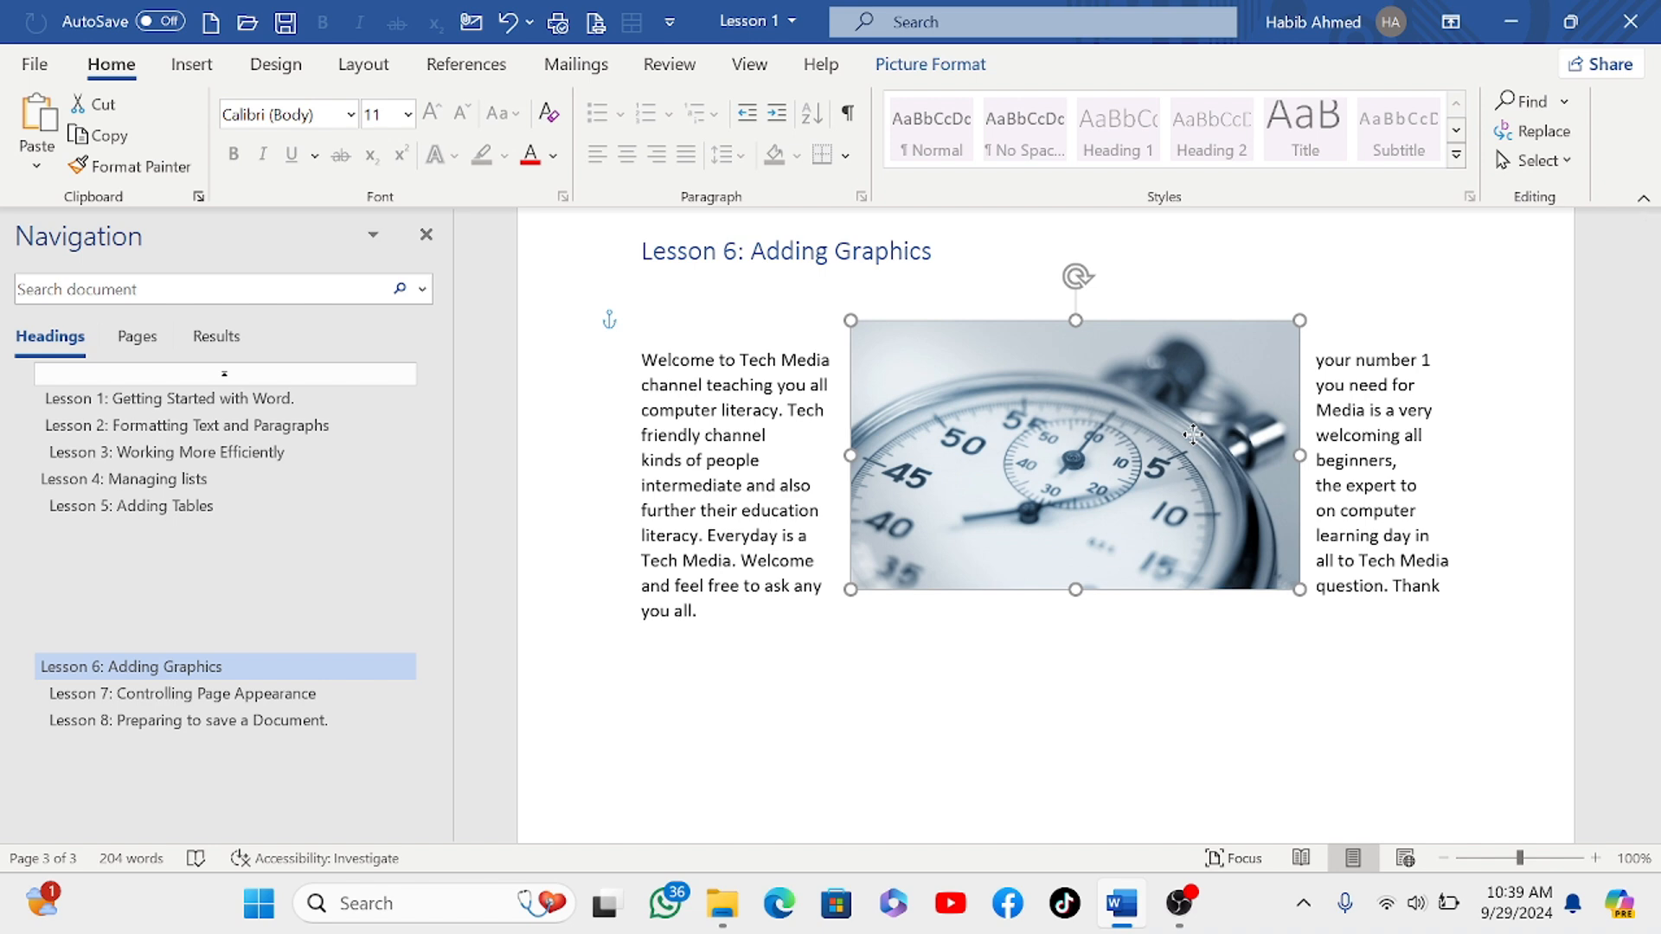
pyautogui.moveTo(1194, 434); pyautogui.dragTo(921, 430)
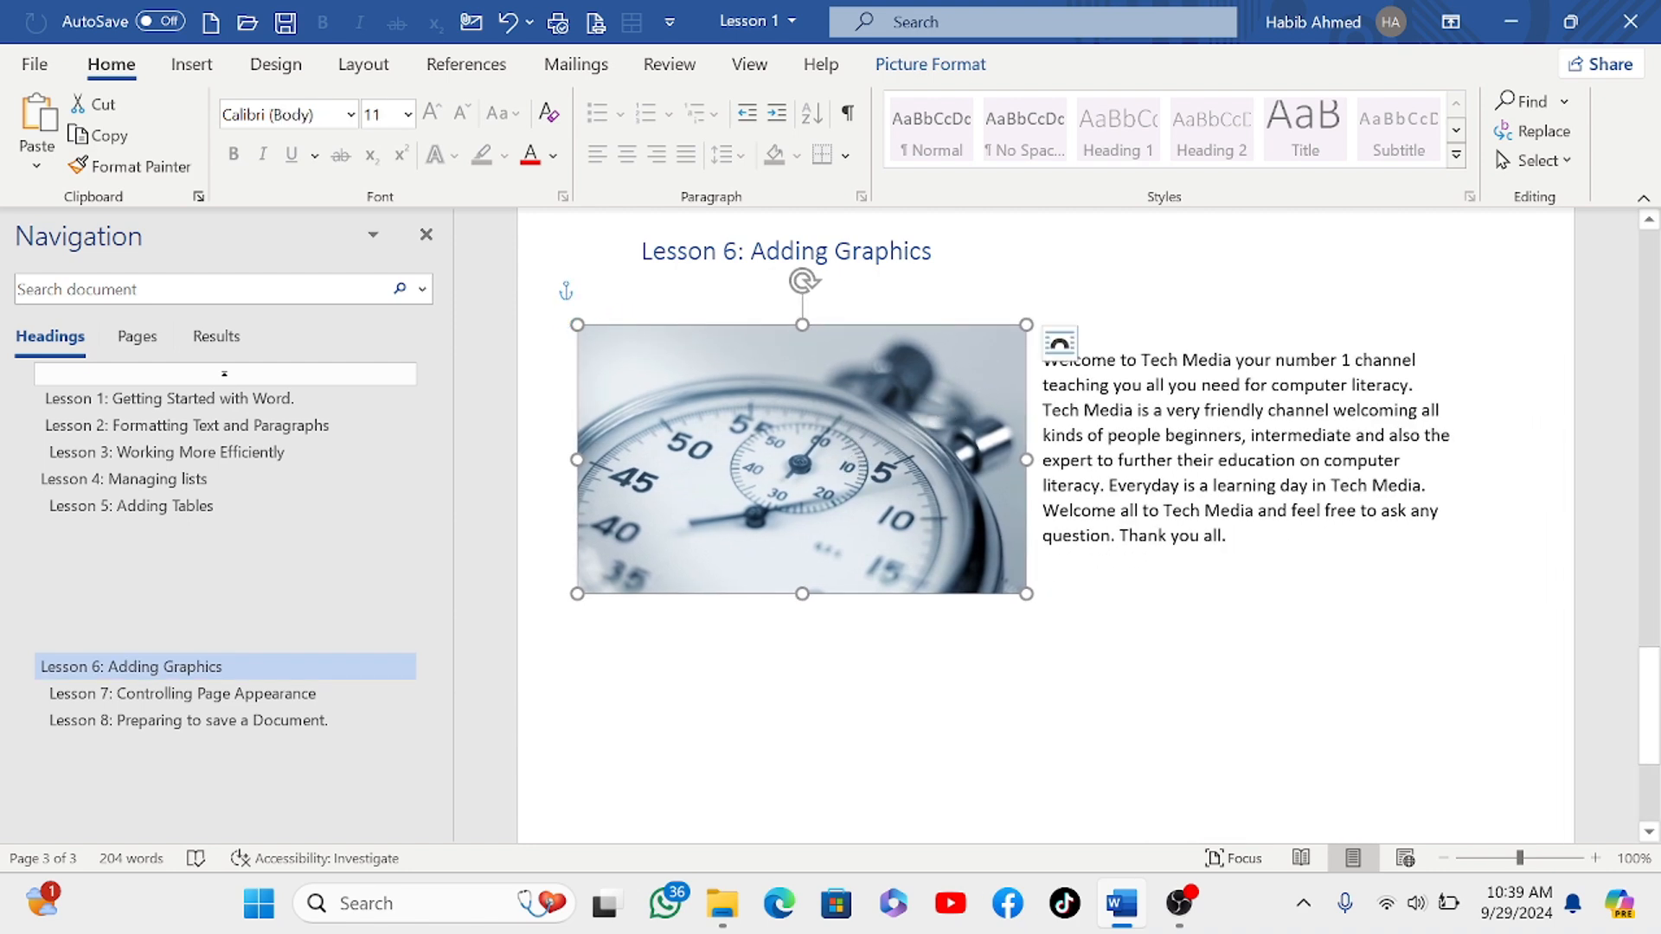
pyautogui.click(821, 690)
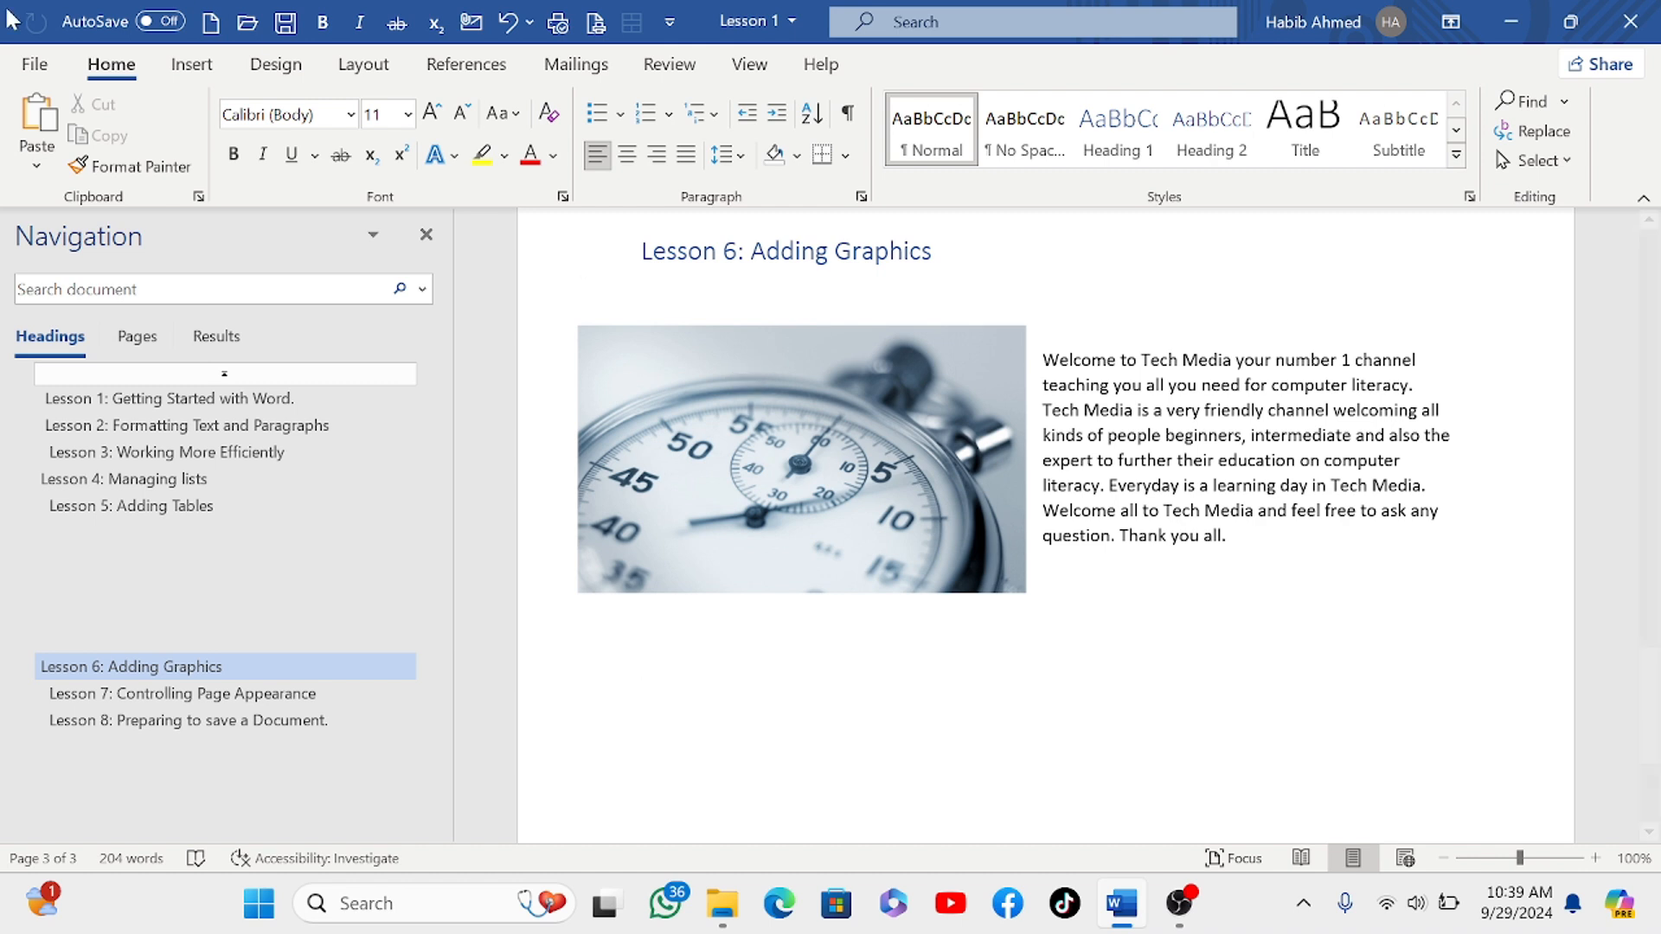
# Step: Look at the picture insertion sources, including the device's Pictures folder, without inserting anything
pyautogui.click(188, 74)
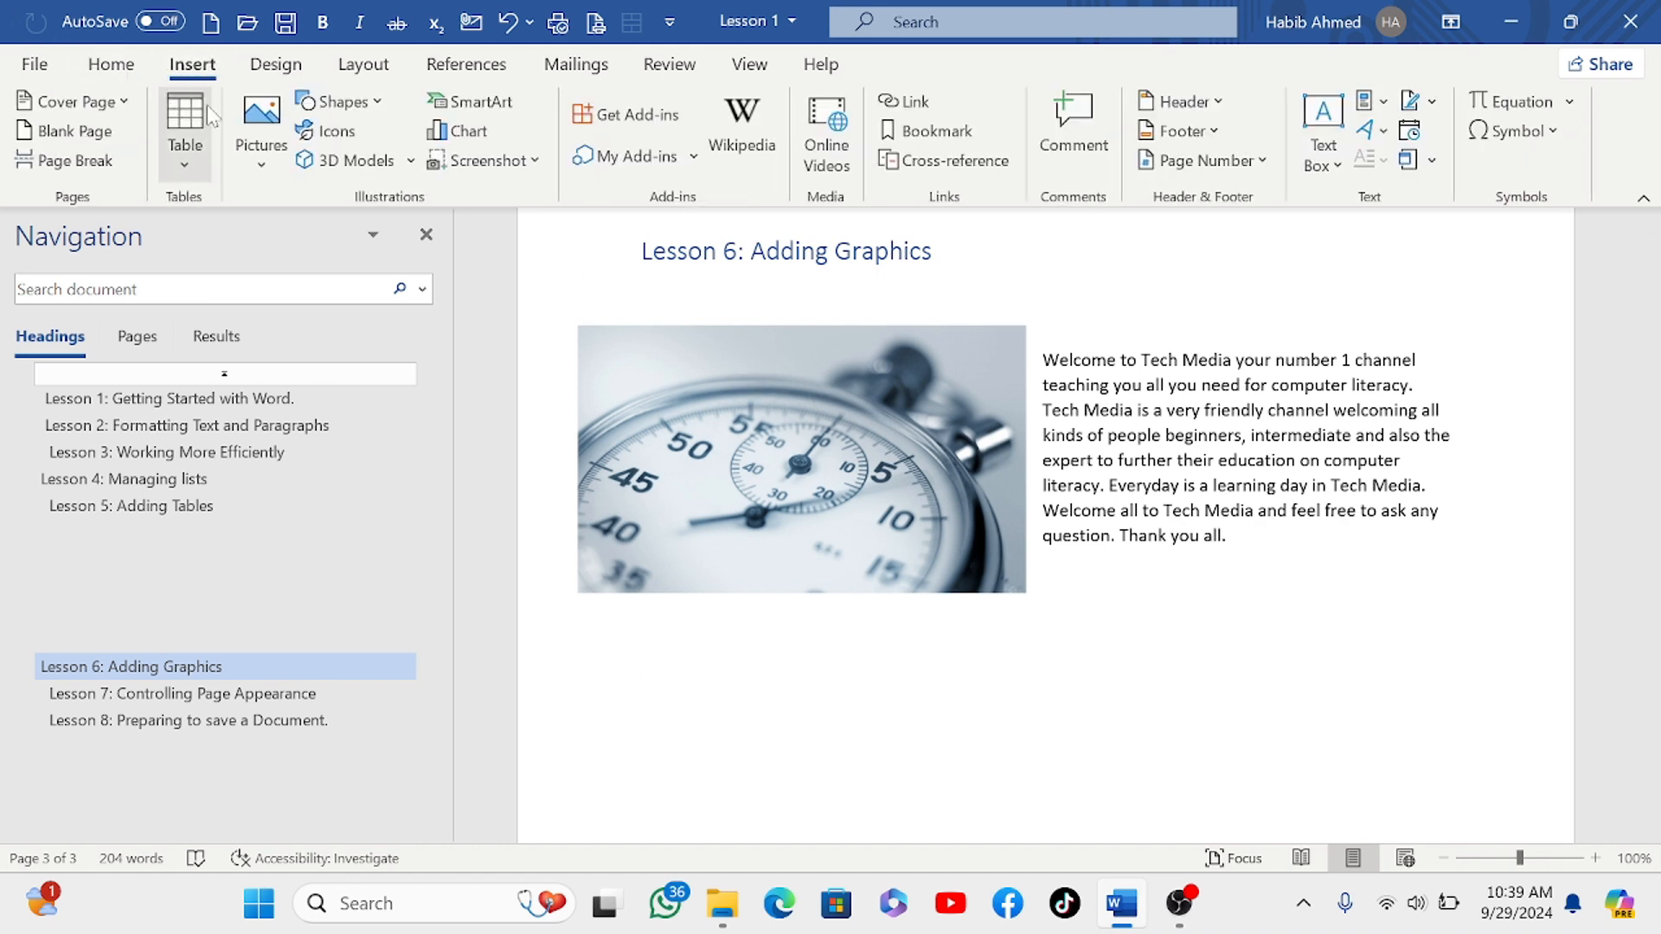
pyautogui.click(260, 151)
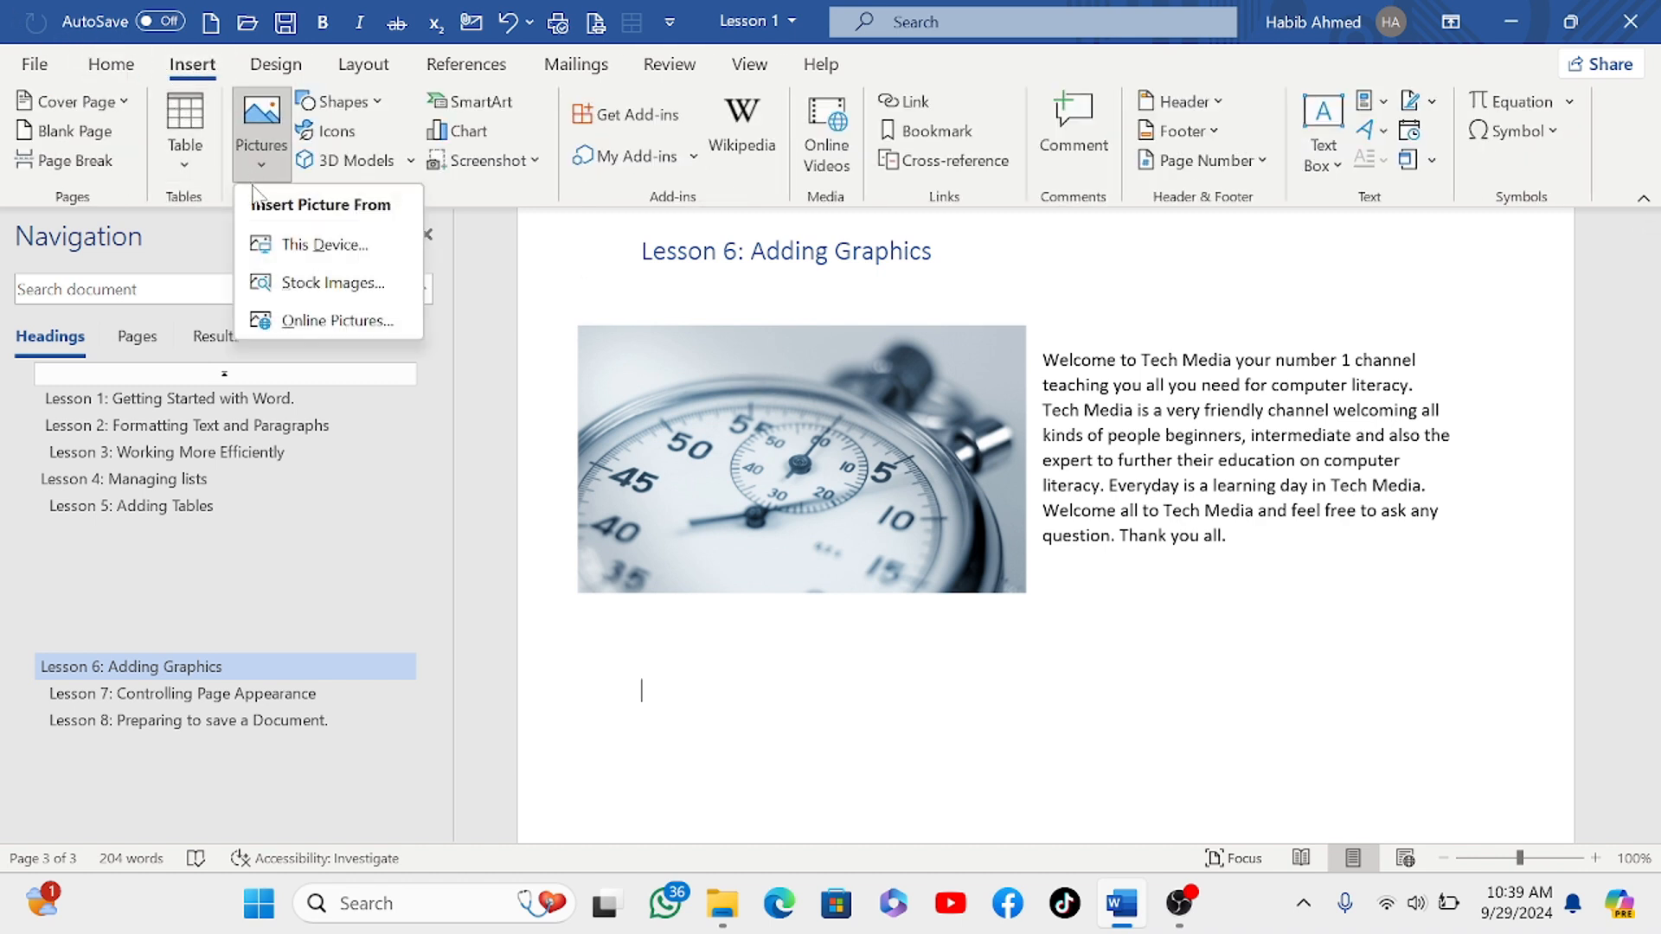
pyautogui.click(320, 244)
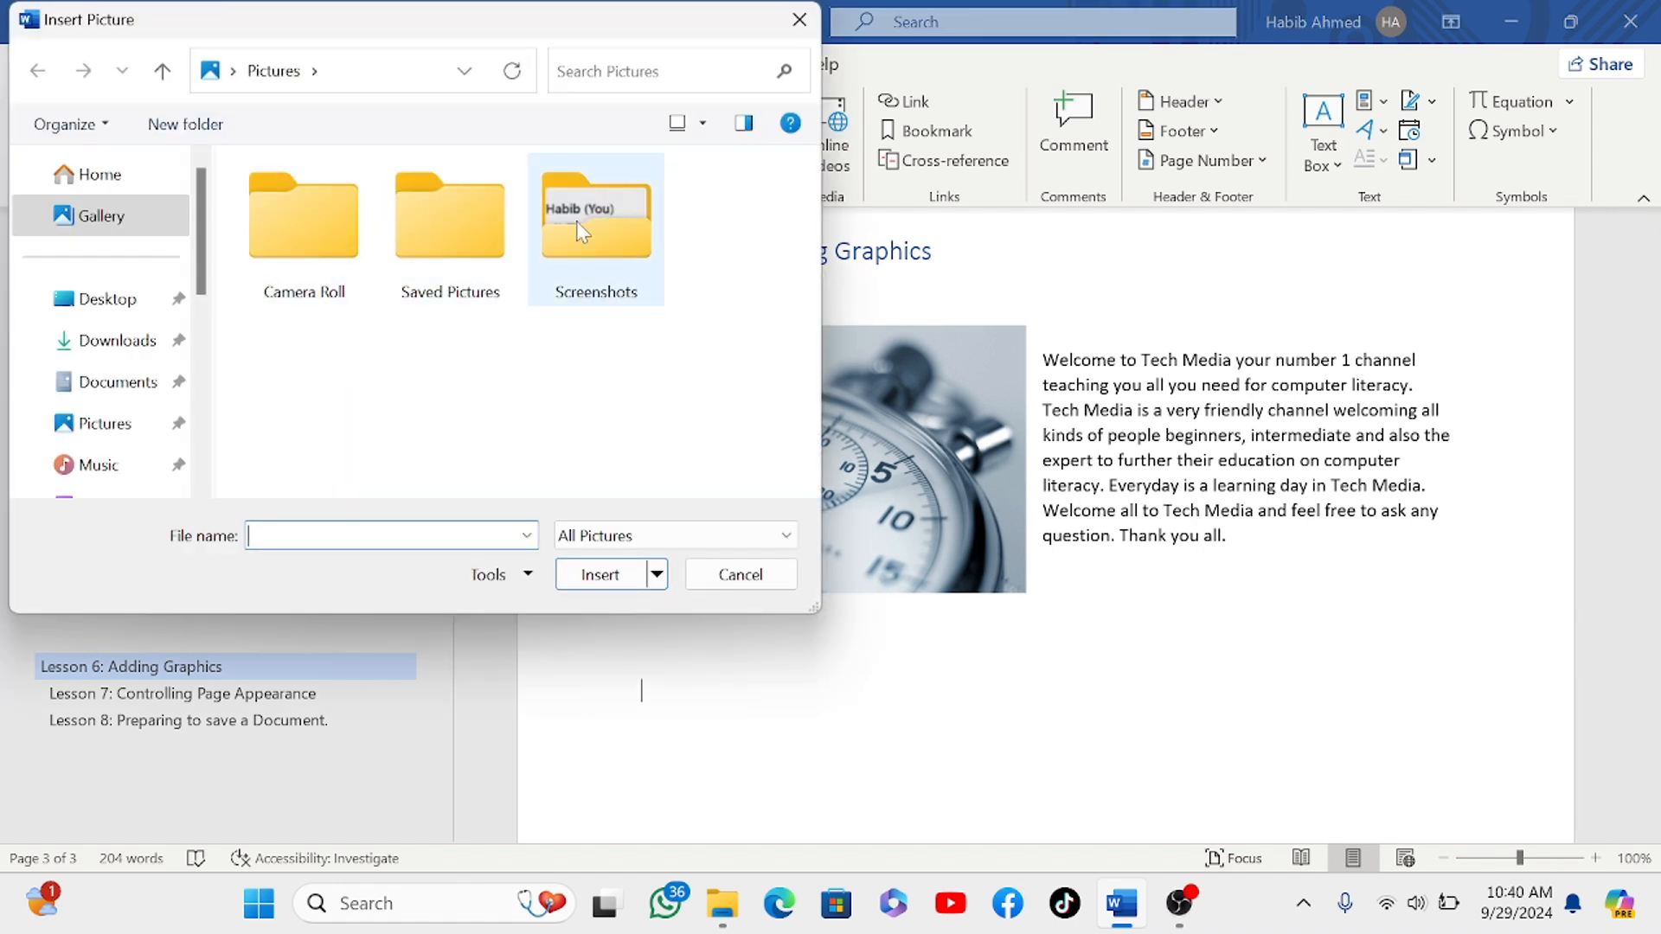
pyautogui.click(799, 21)
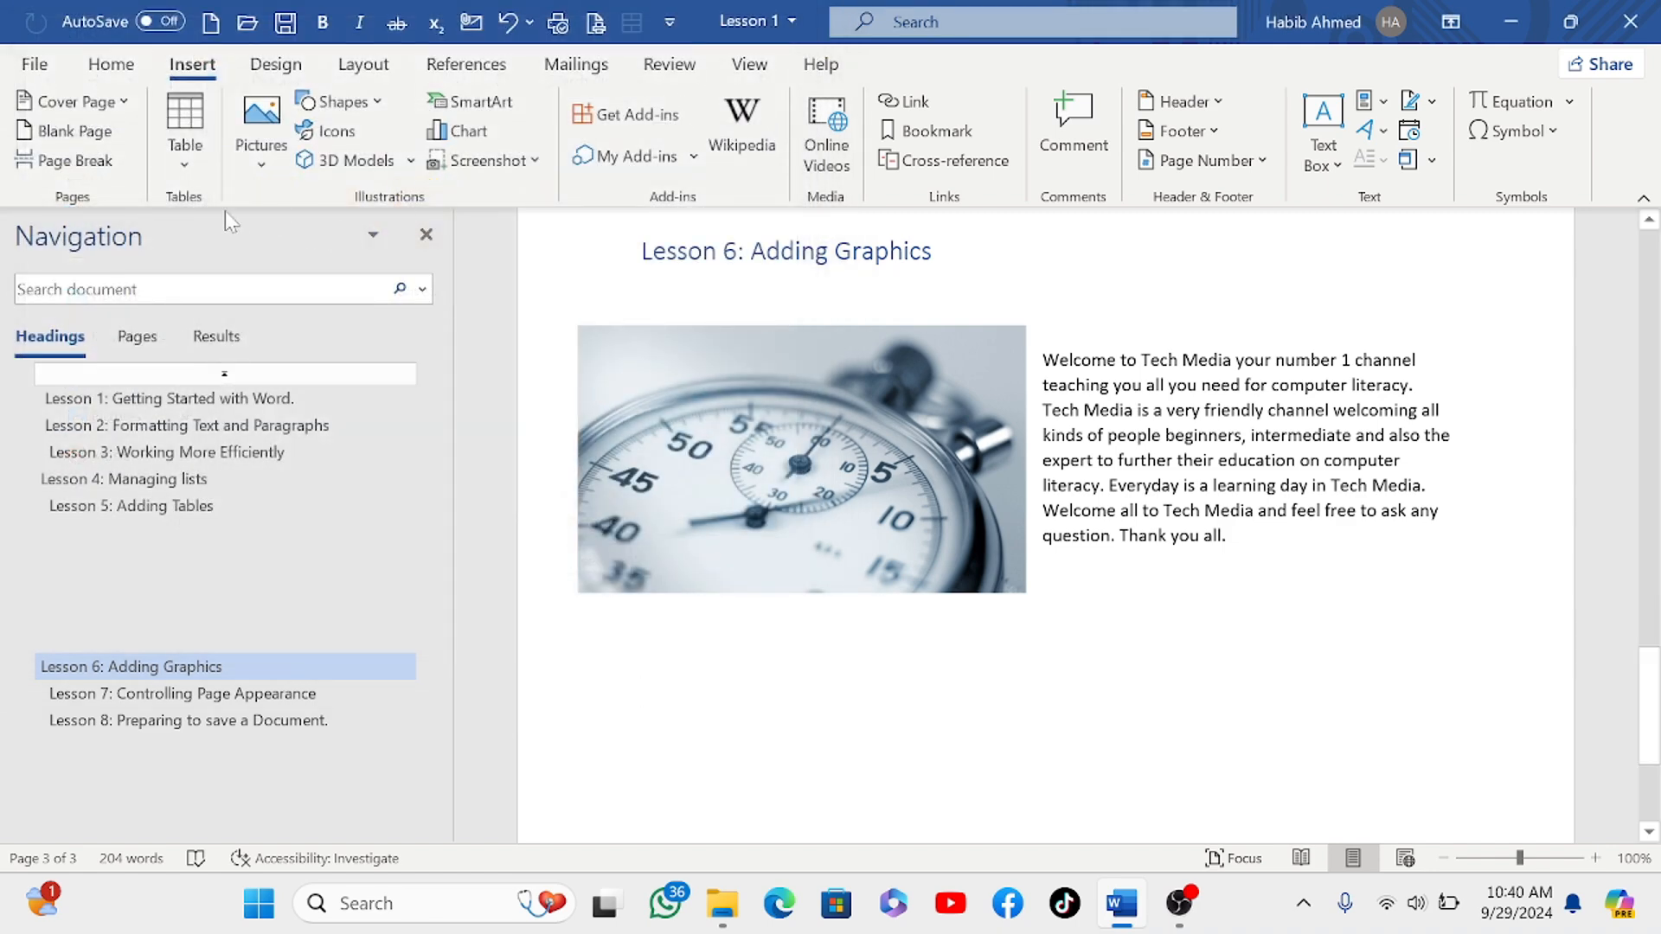
pyautogui.click(263, 161)
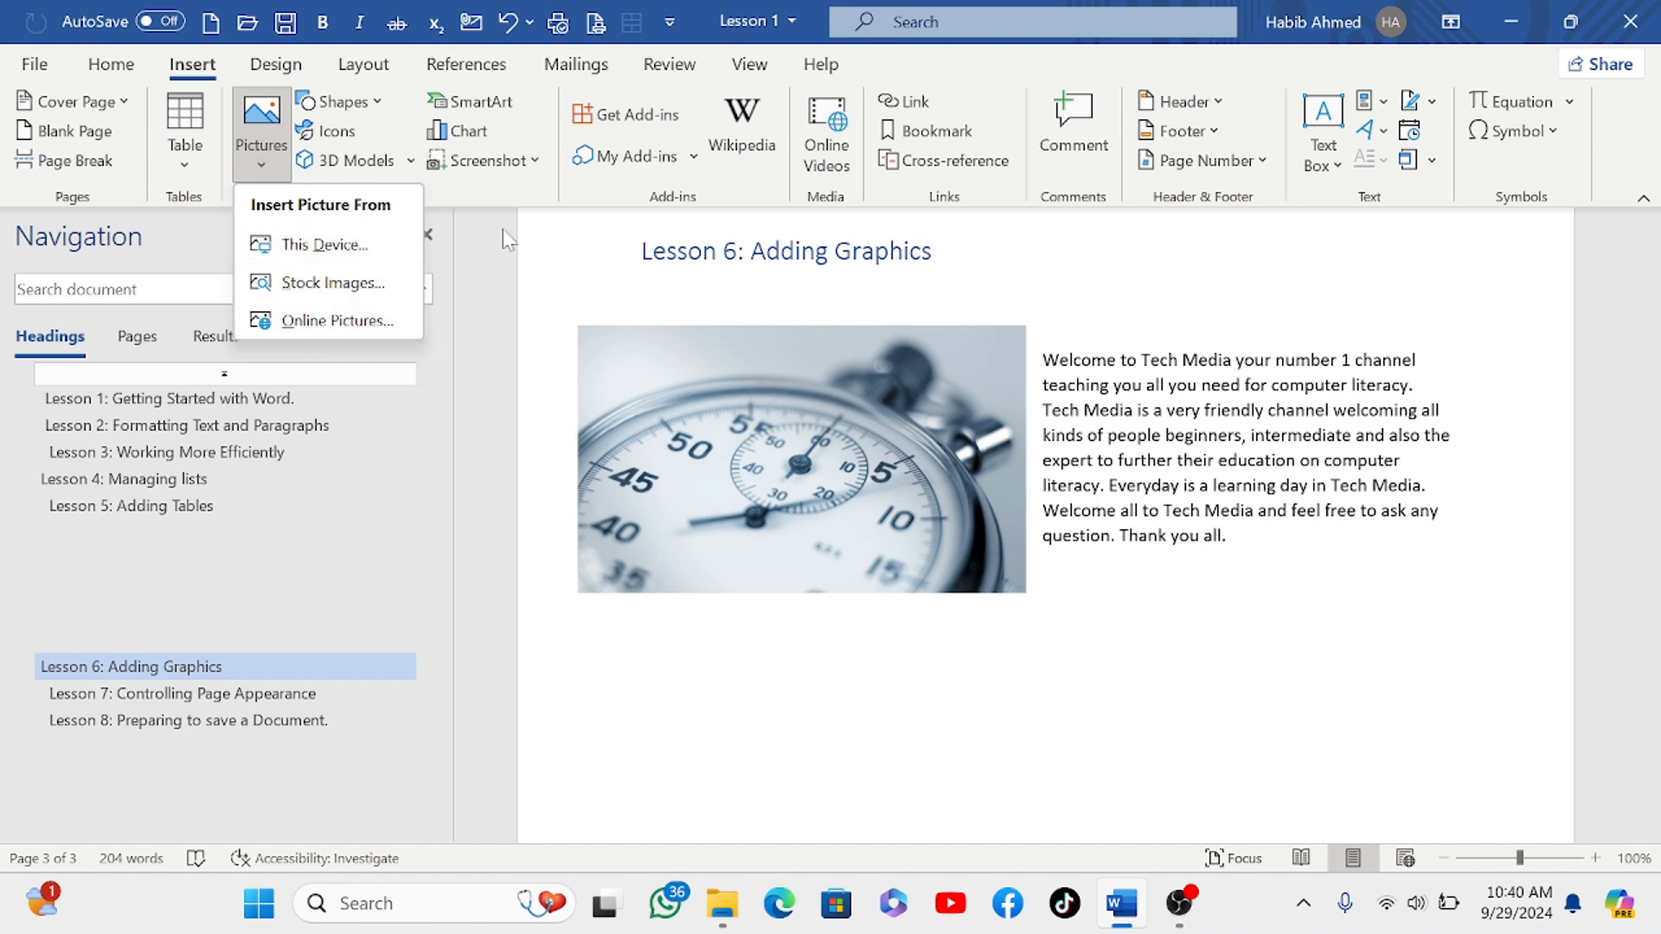
pyautogui.click(488, 250)
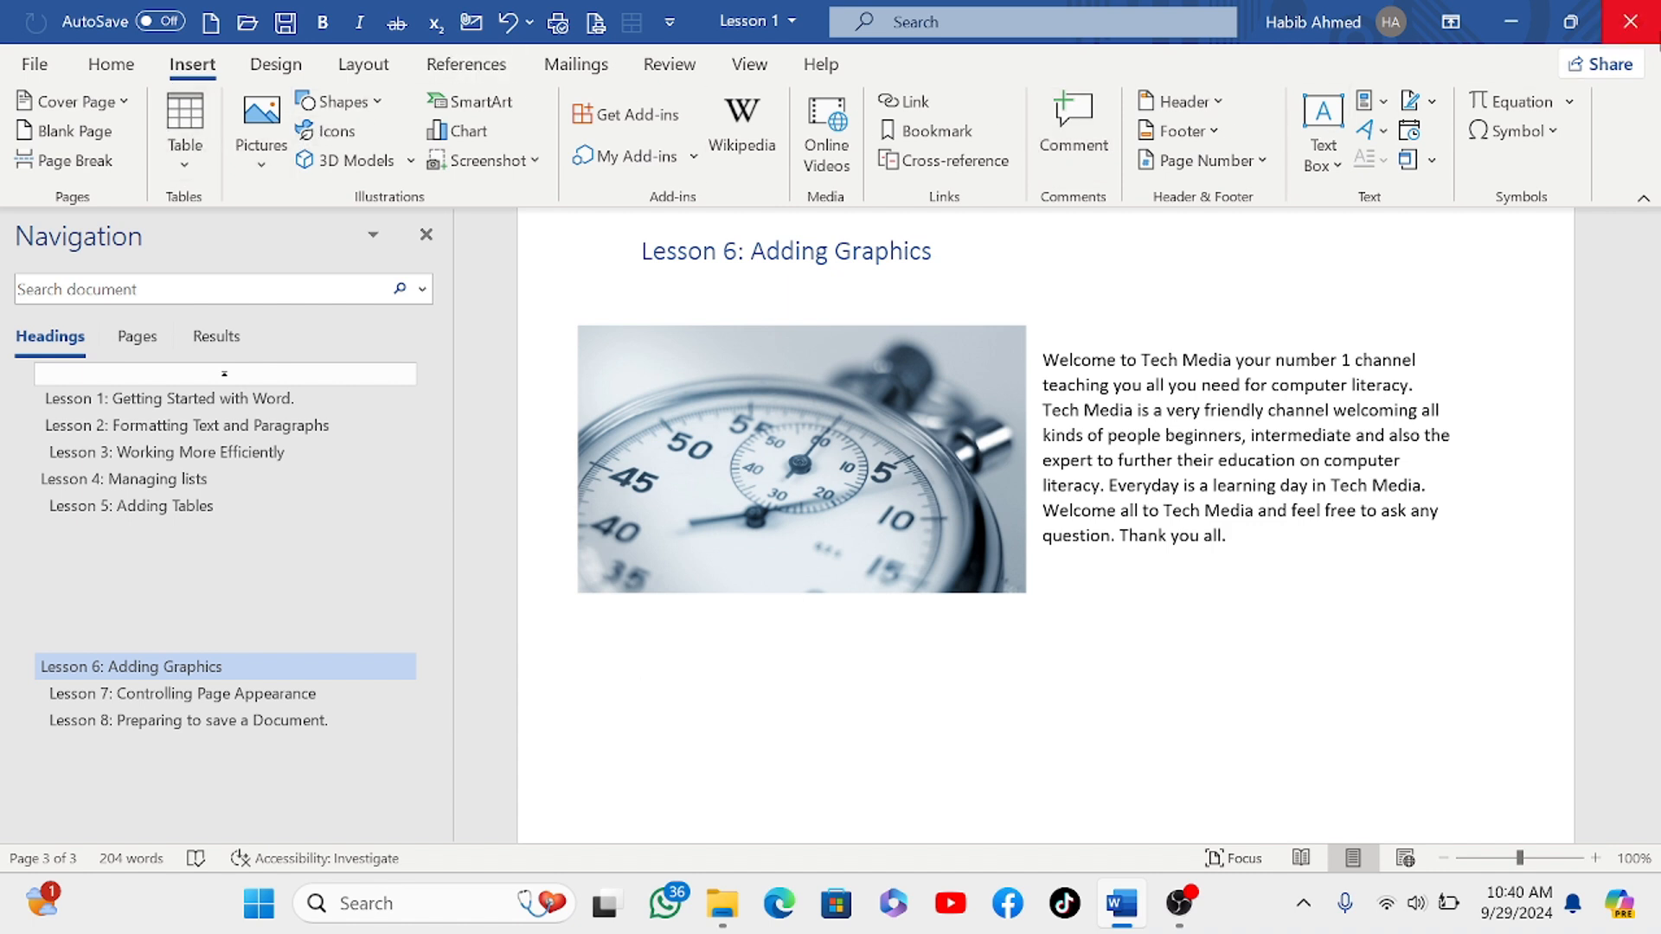
# Step: Look through the quick symbol gallery, the full symbol grid and the special characters list, and close the Symbol dialog
pyautogui.click(1547, 134)
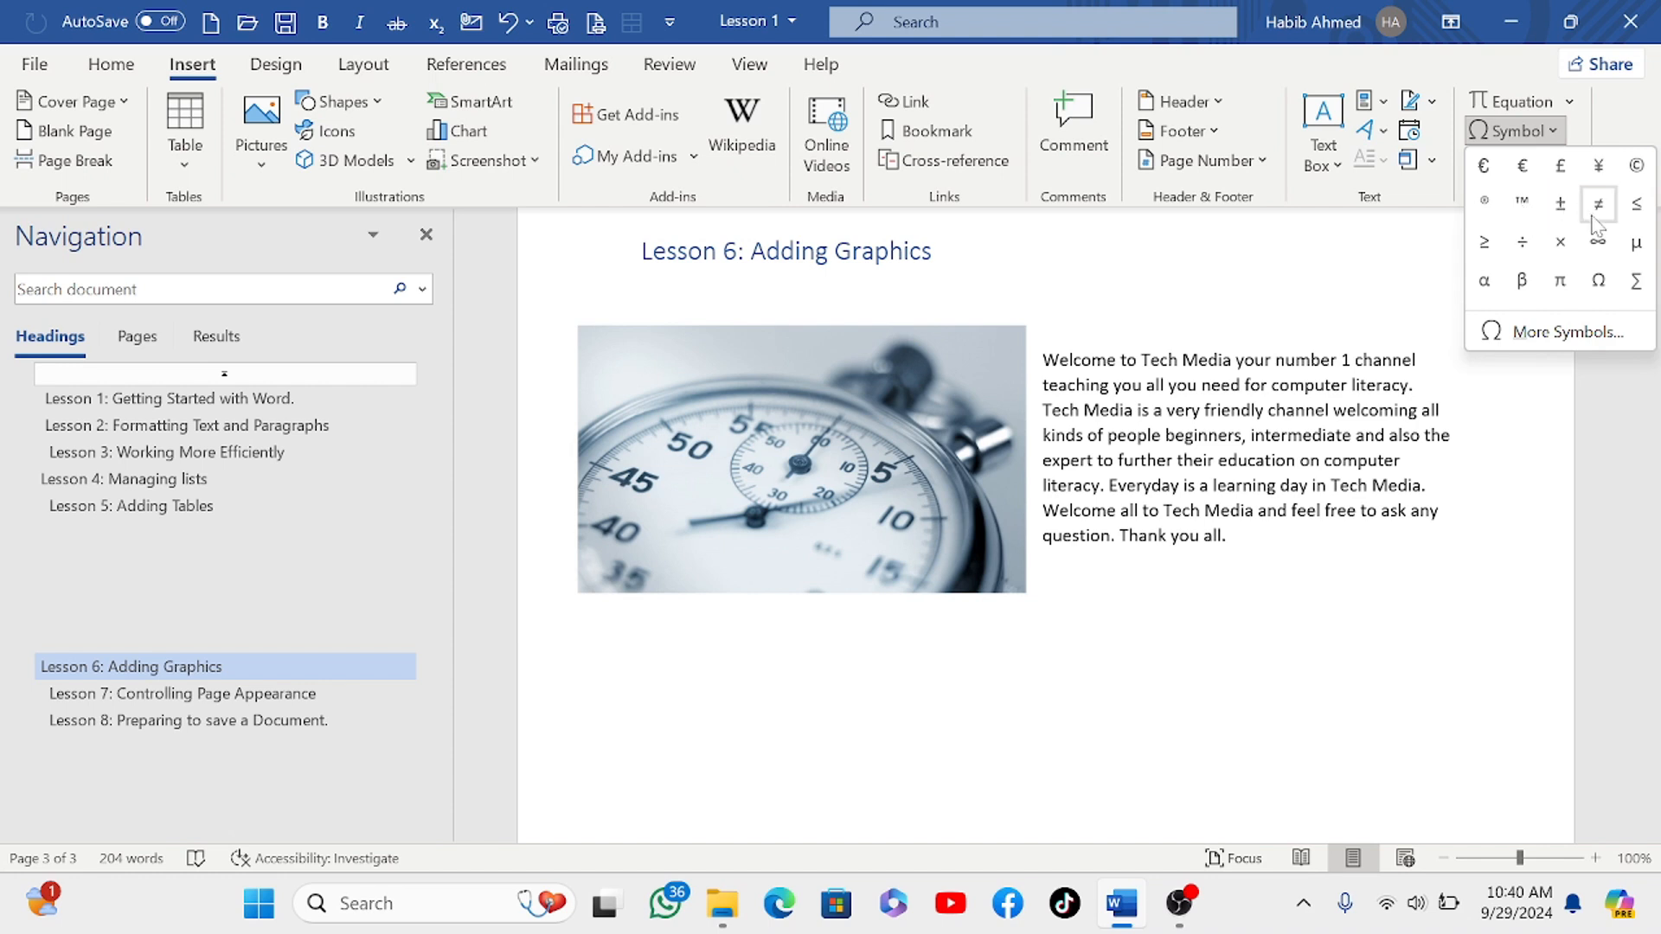
pyautogui.click(1567, 333)
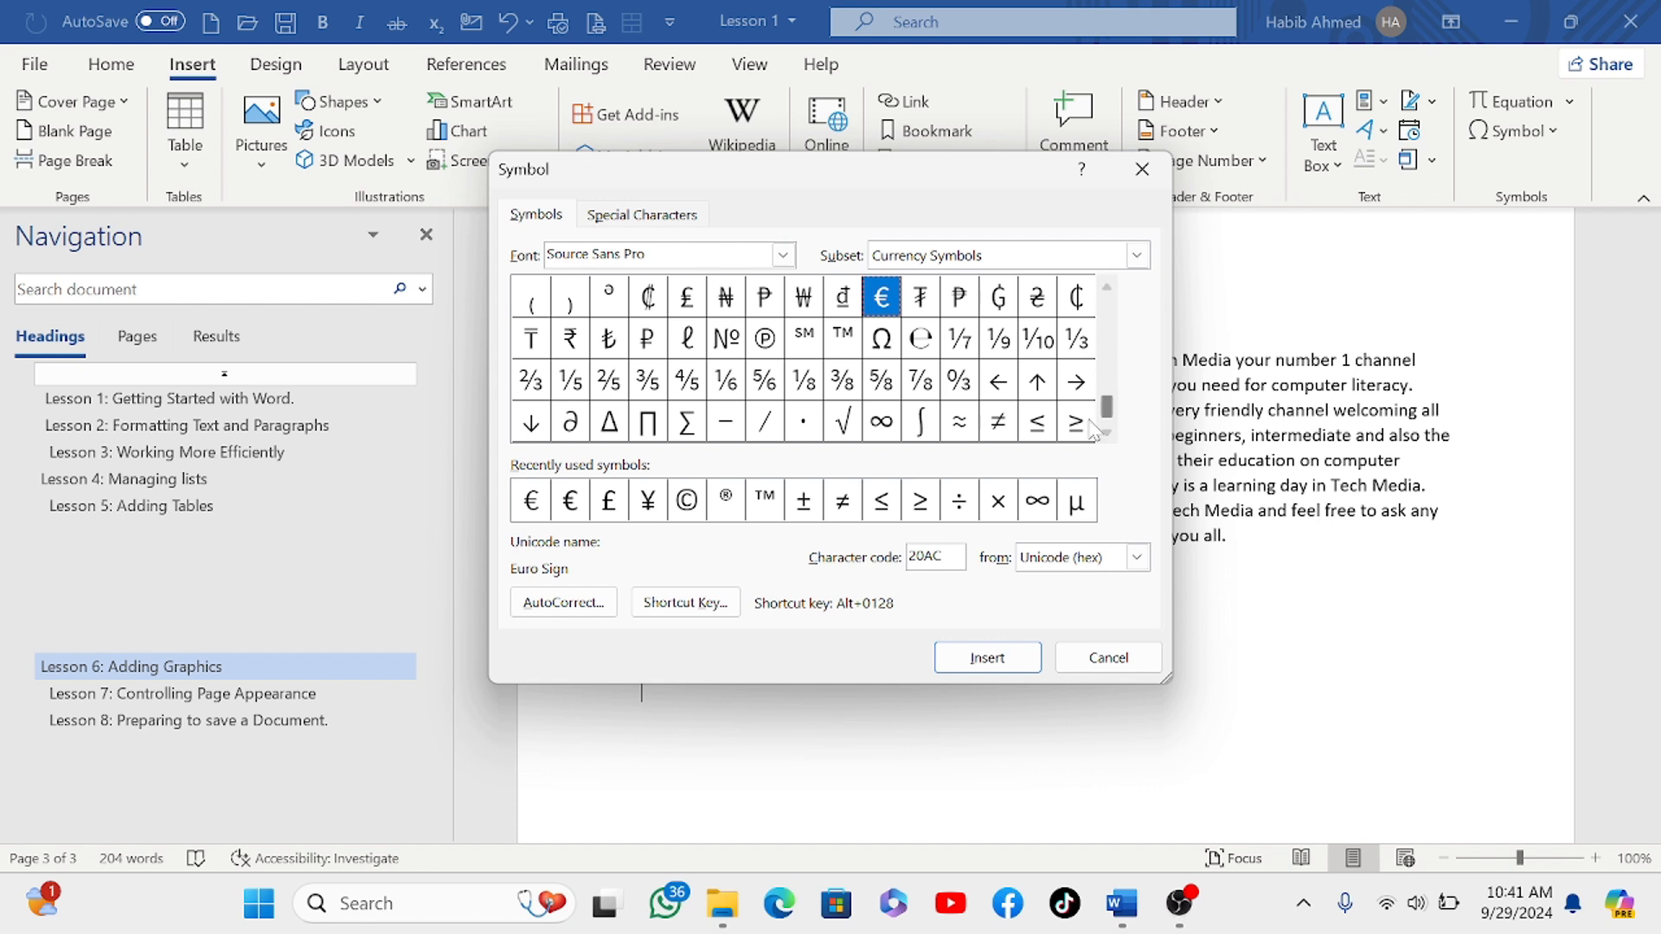
pyautogui.click(655, 218)
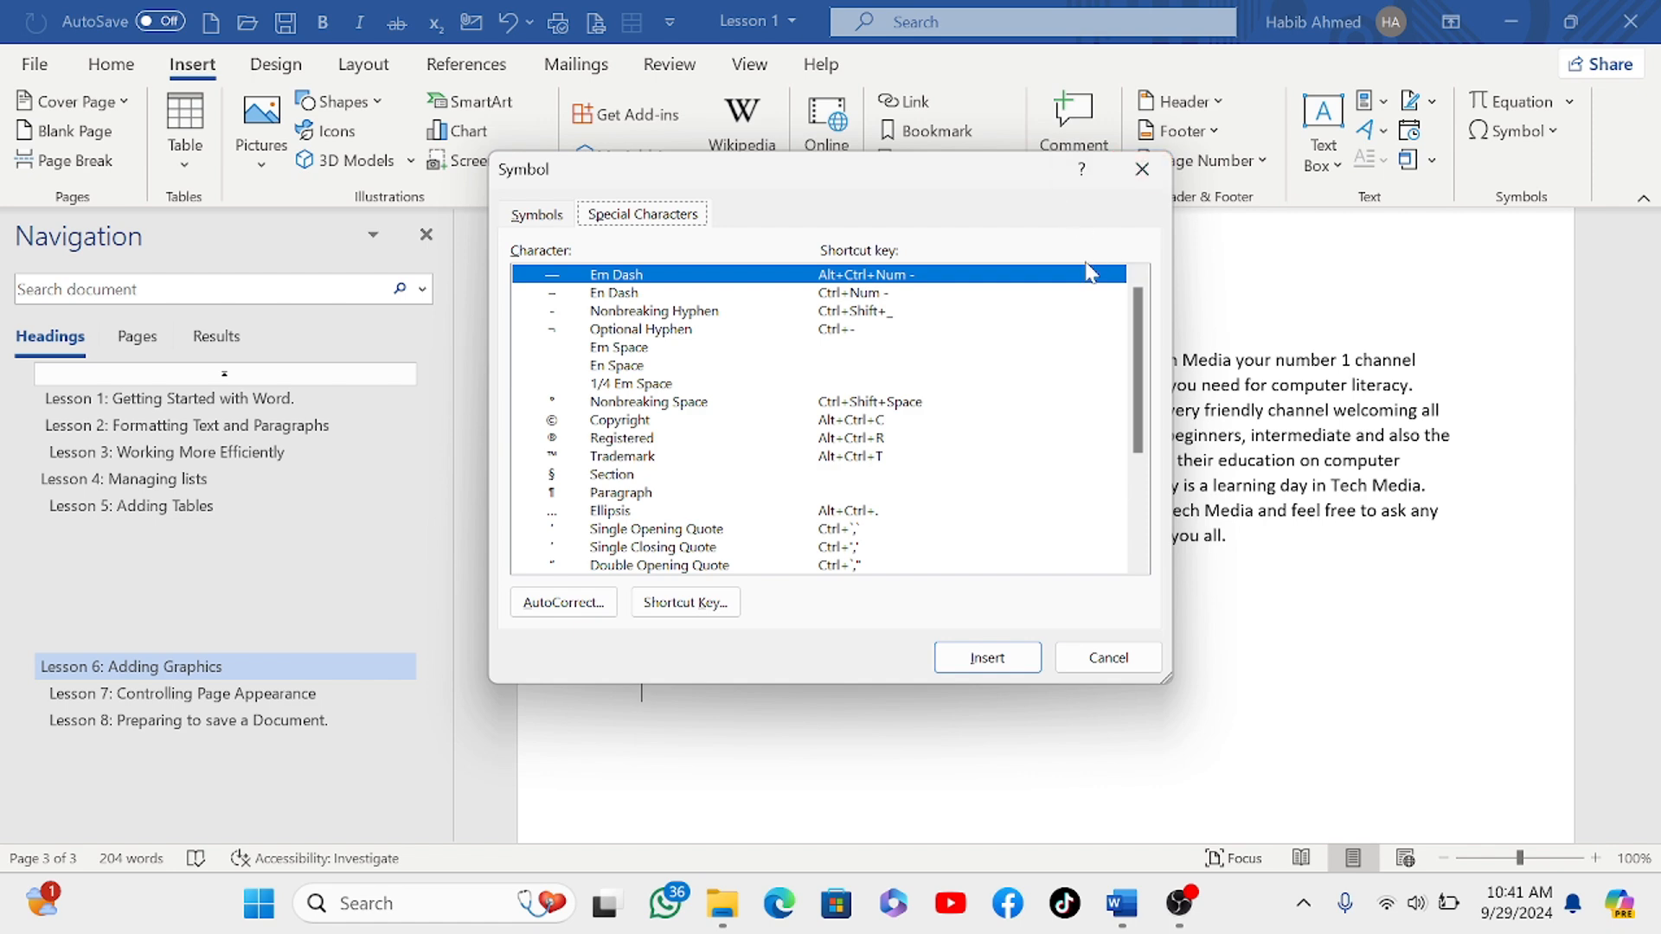
pyautogui.click(1108, 658)
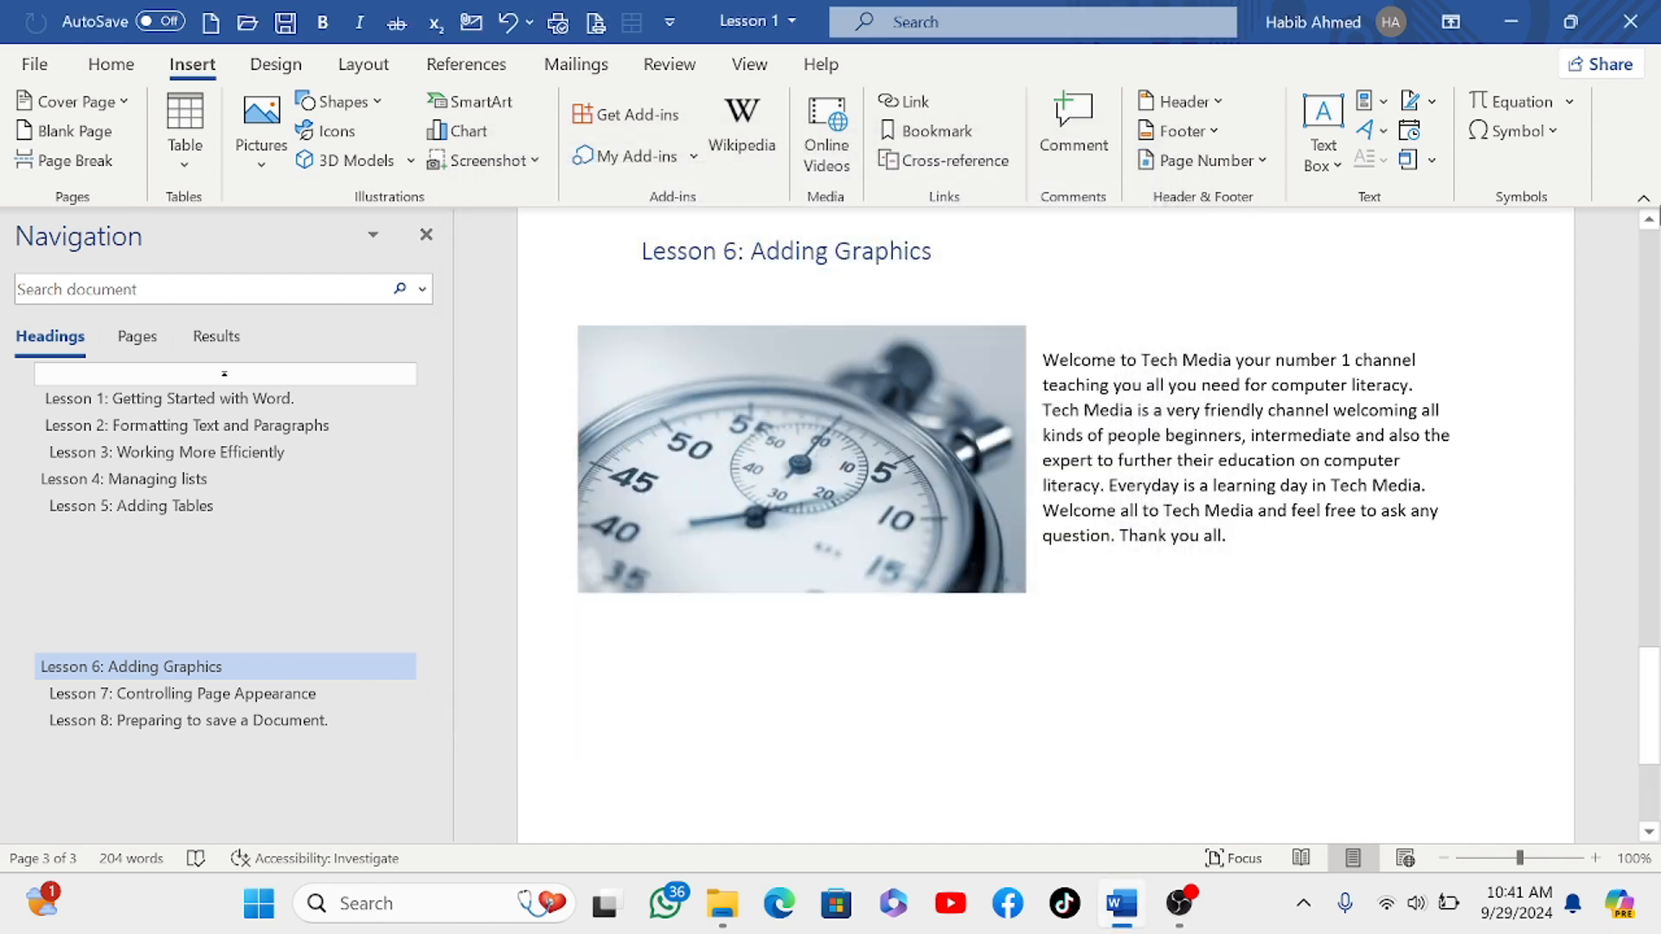
# Step: Reopen the full symbol collection and look at its available fonts and character subsets
pyautogui.click(1553, 131)
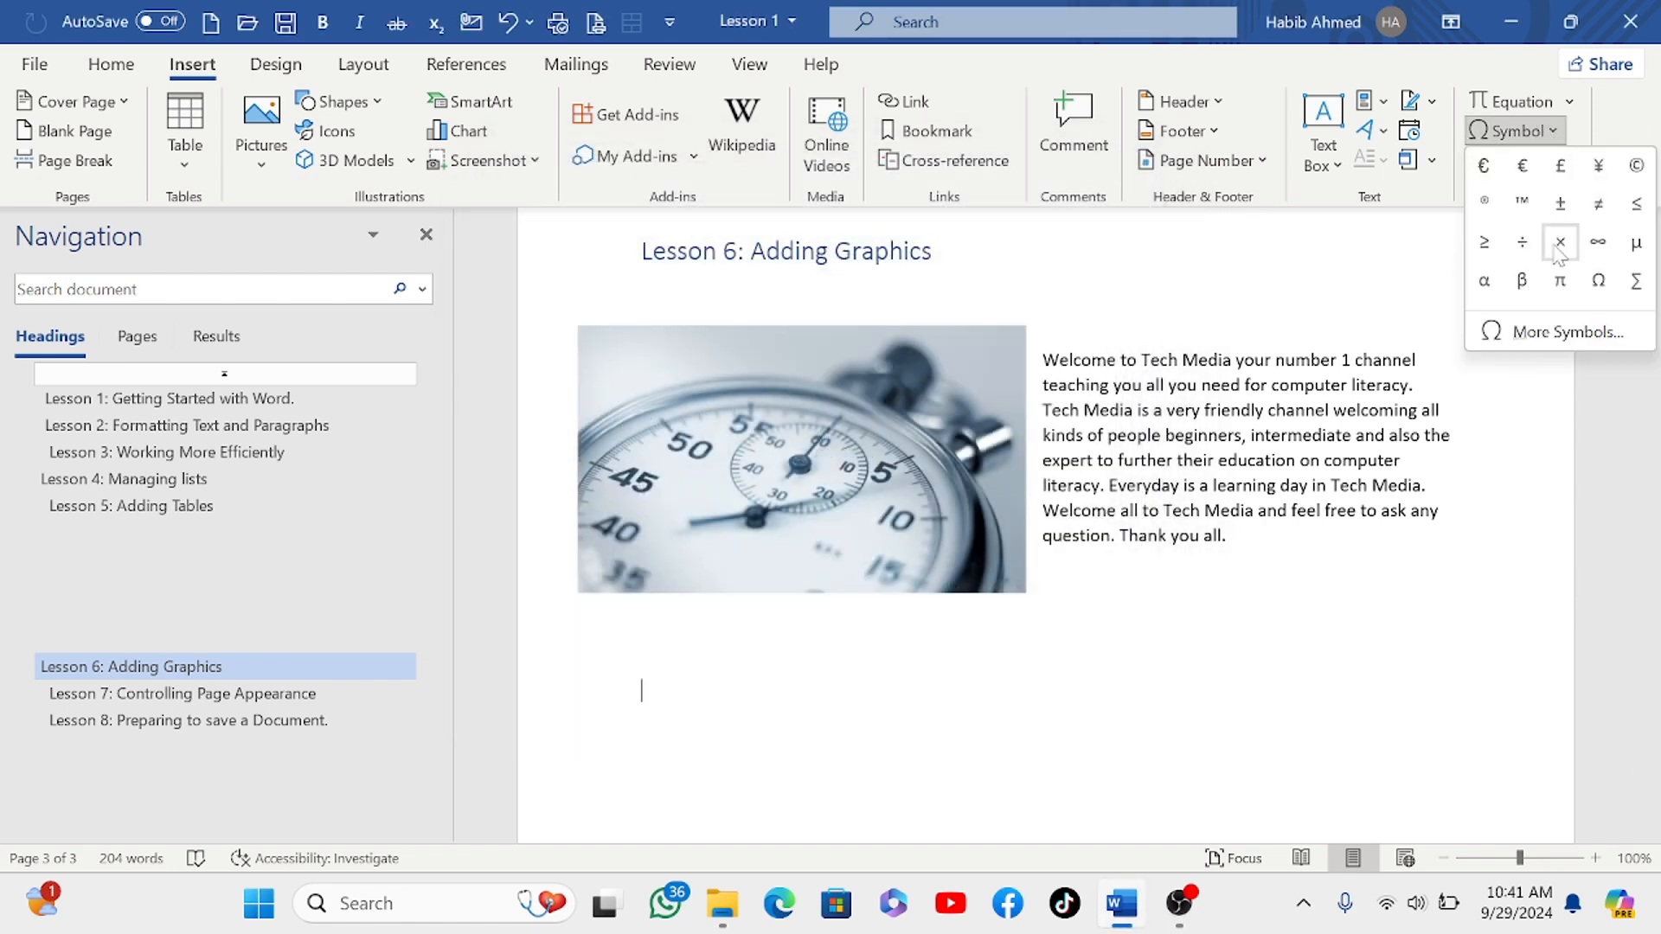
pyautogui.click(1559, 328)
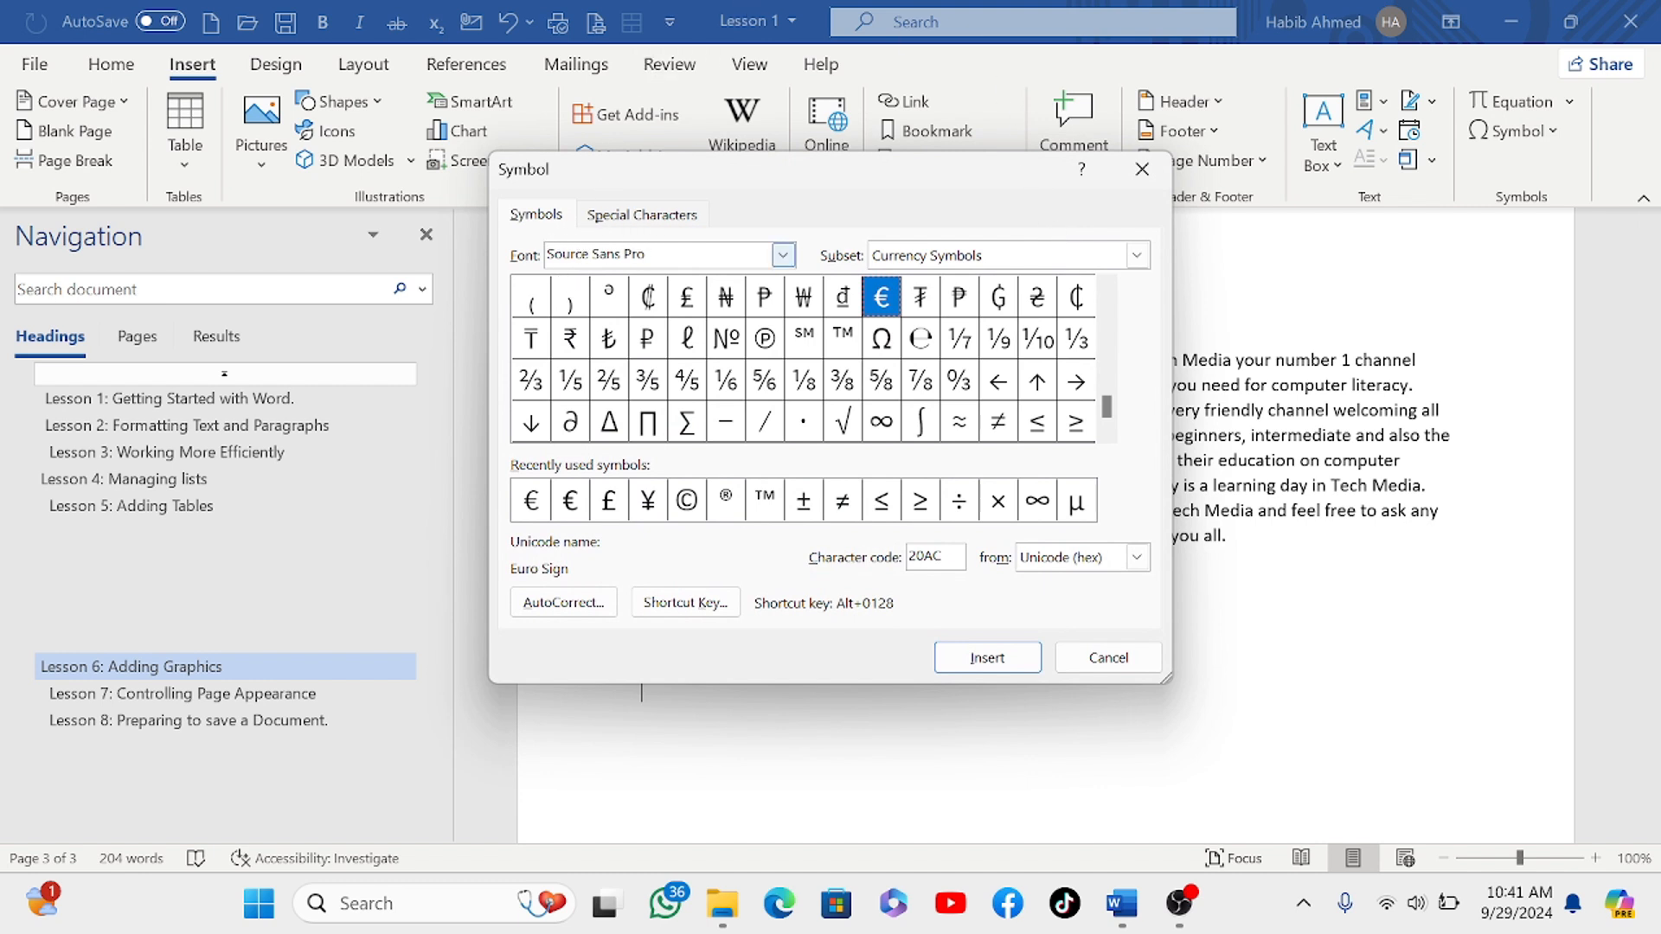
pyautogui.click(783, 256)
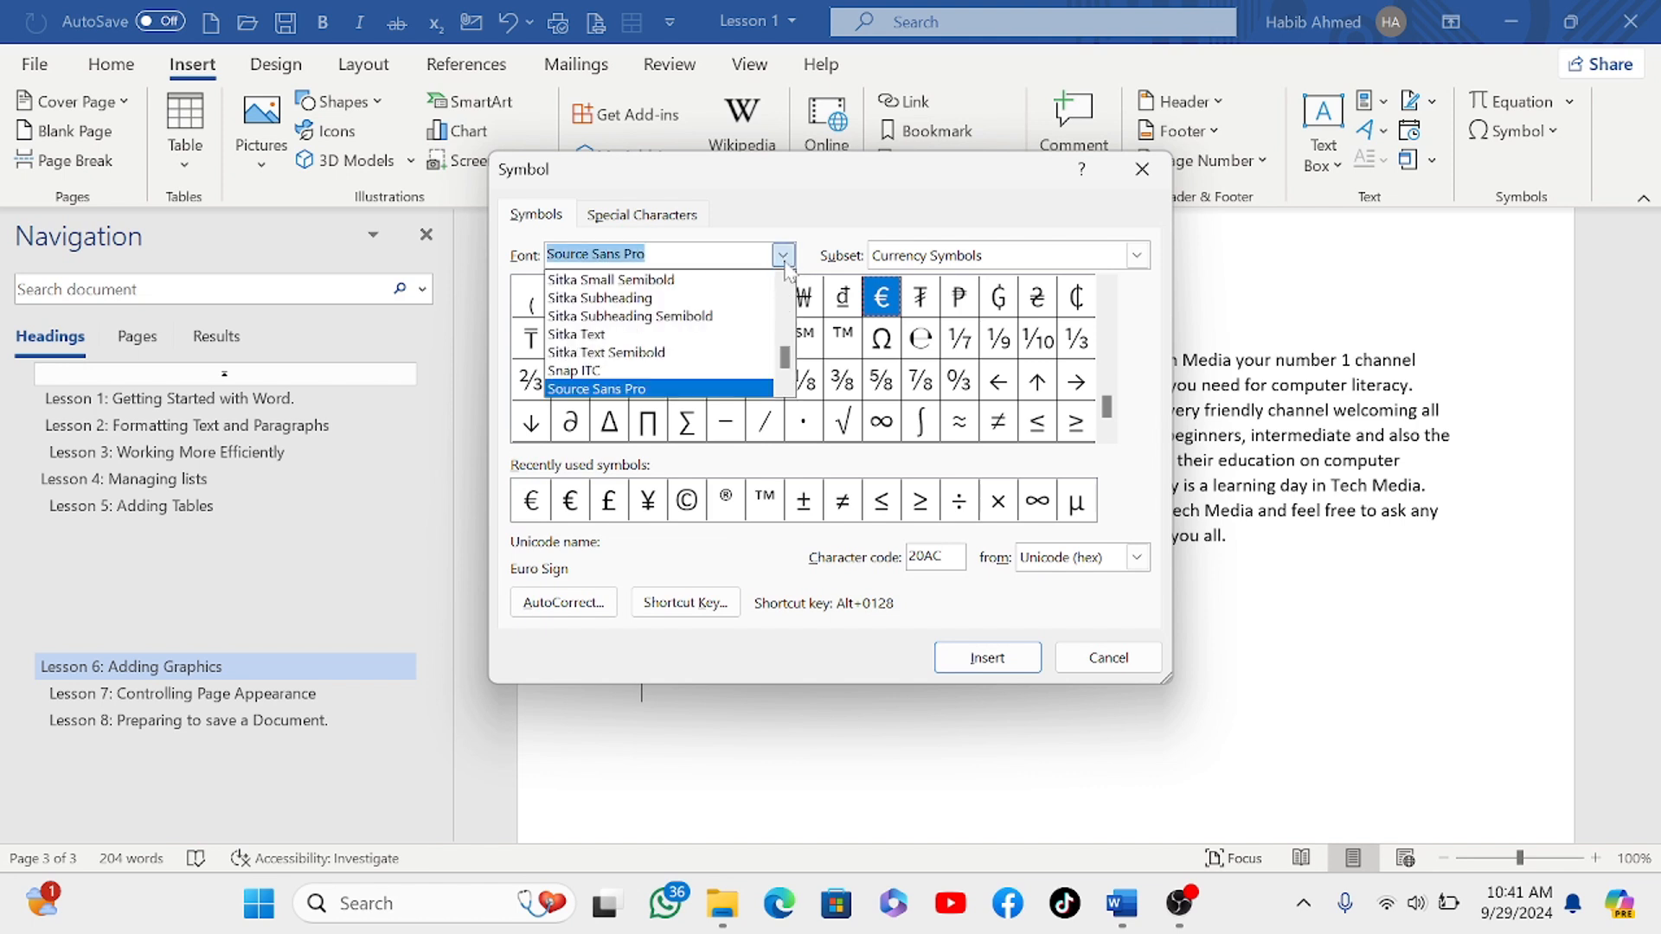
pyautogui.click(1137, 256)
pyautogui.click(1137, 258)
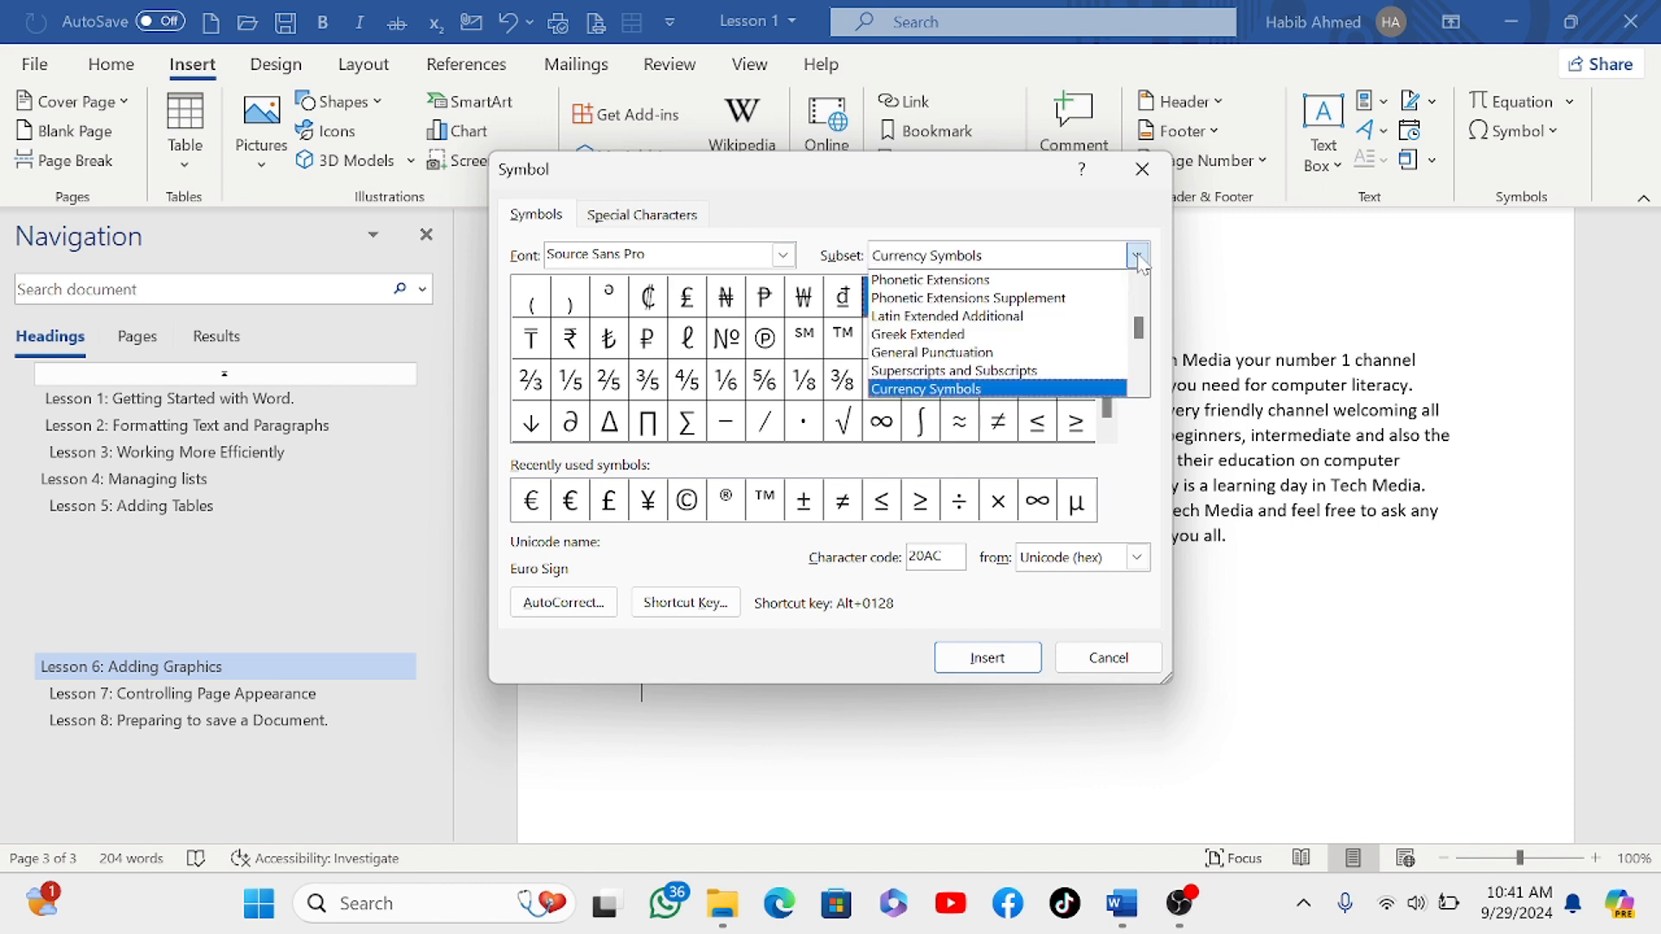
pyautogui.click(1137, 260)
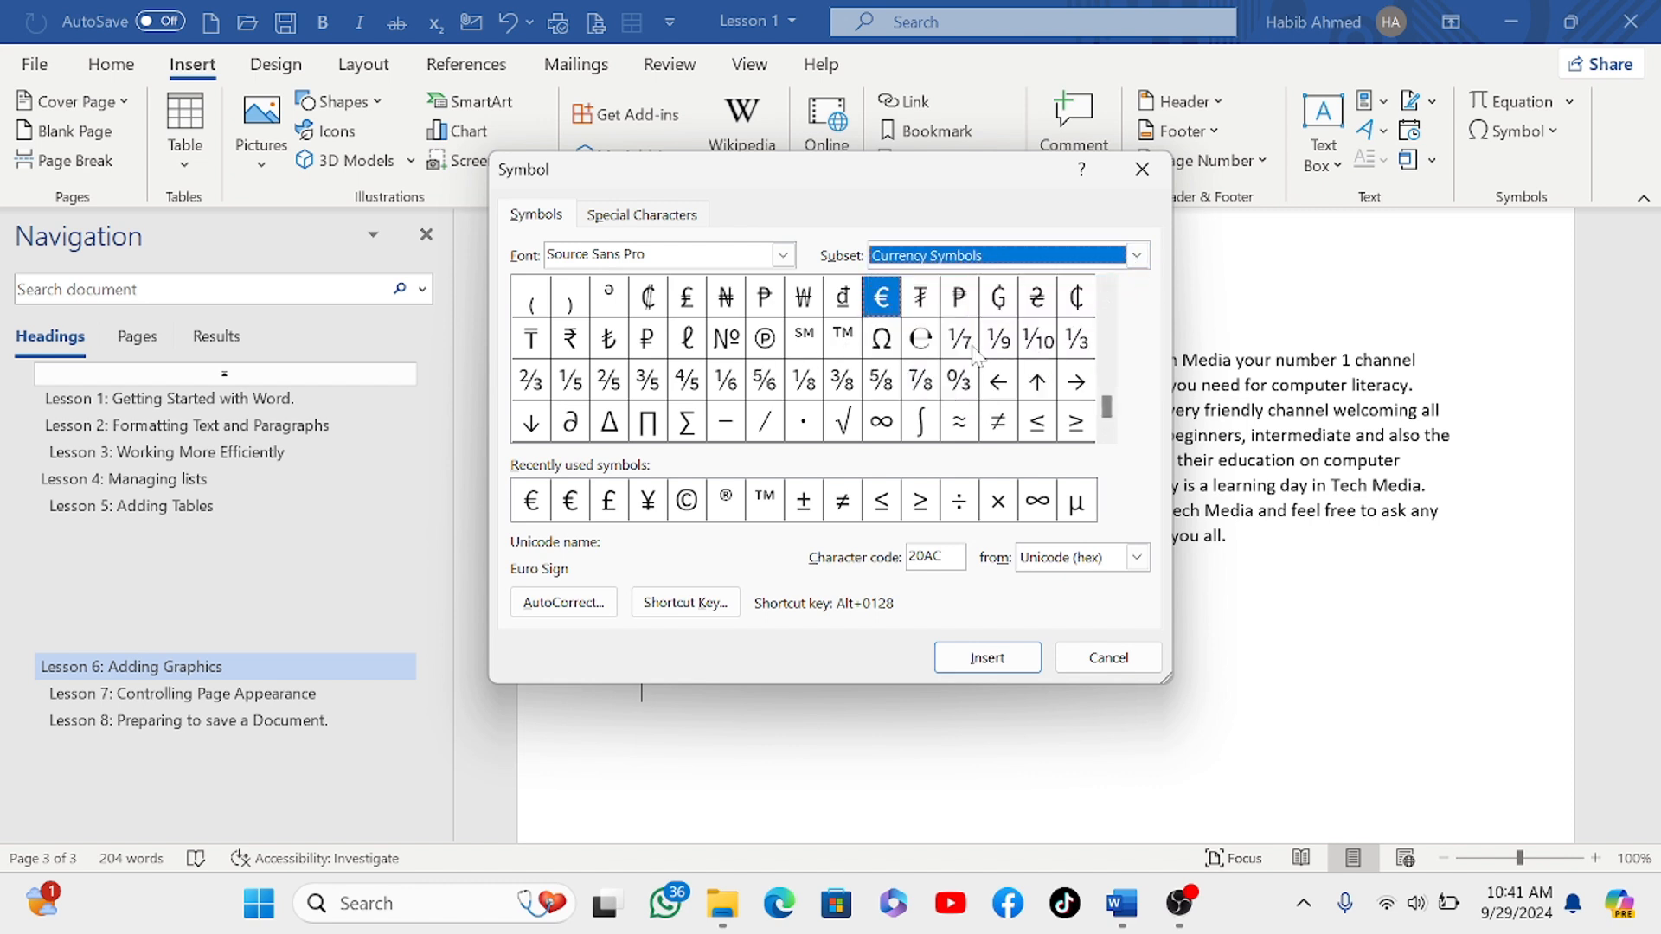
# Step: Set the symbol font to Times New Roman and view the list of special characters
pyautogui.click(783, 255)
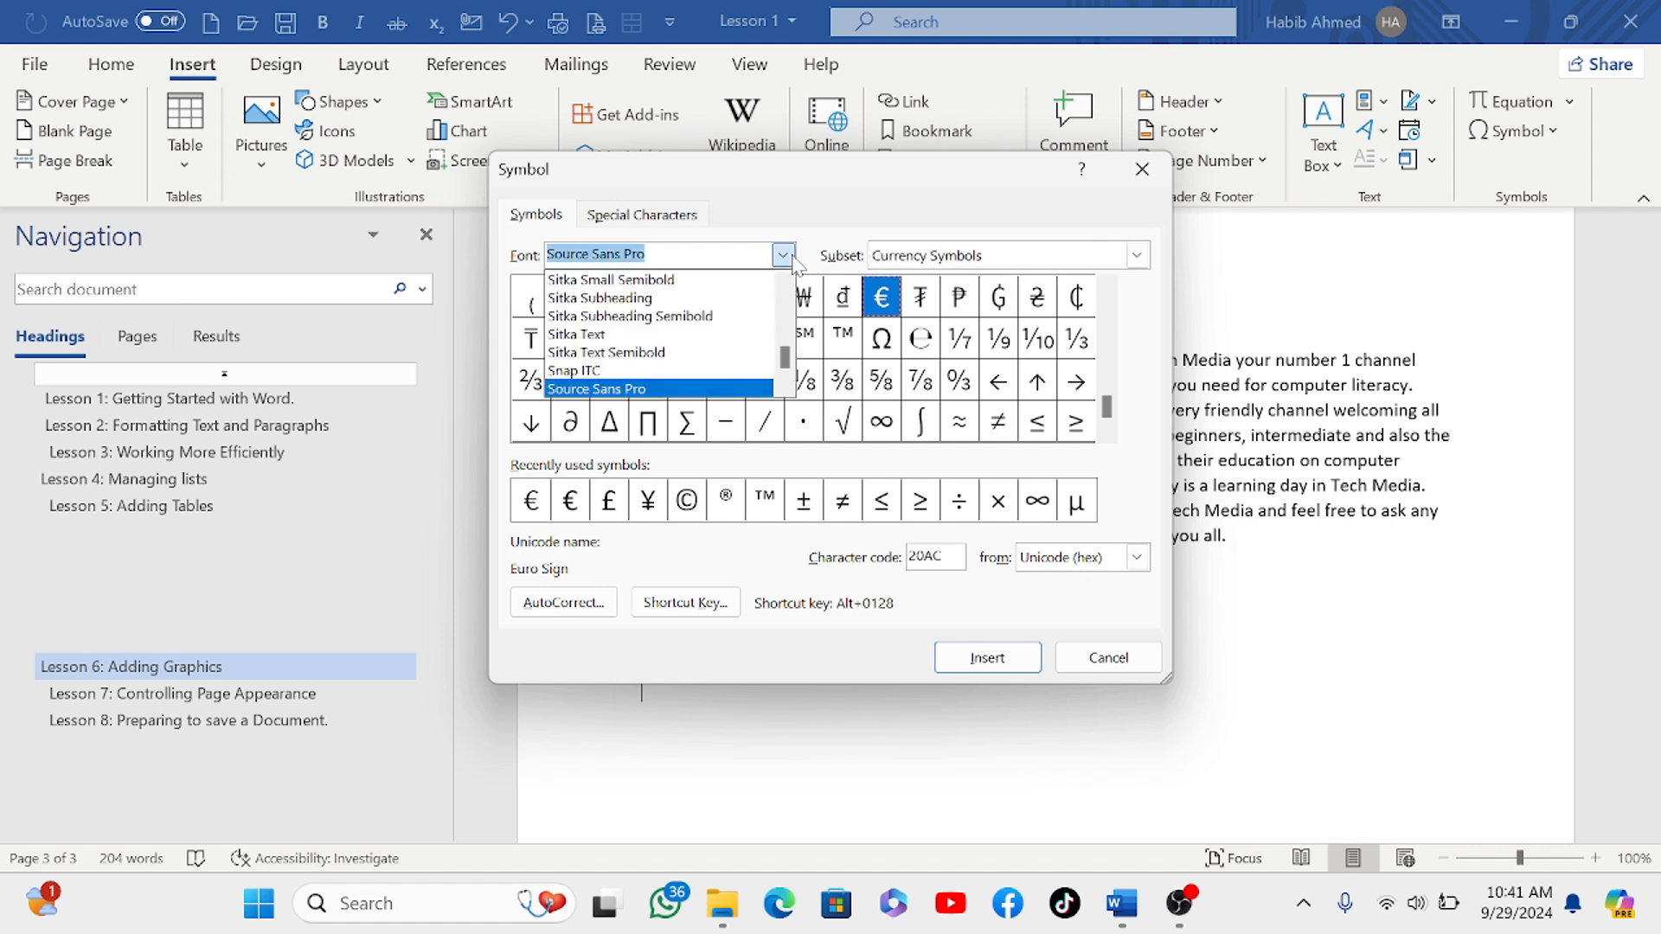
pyautogui.click(786, 387)
pyautogui.click(786, 387)
pyautogui.click(786, 387)
pyautogui.click(786, 386)
pyautogui.click(786, 387)
pyautogui.click(786, 386)
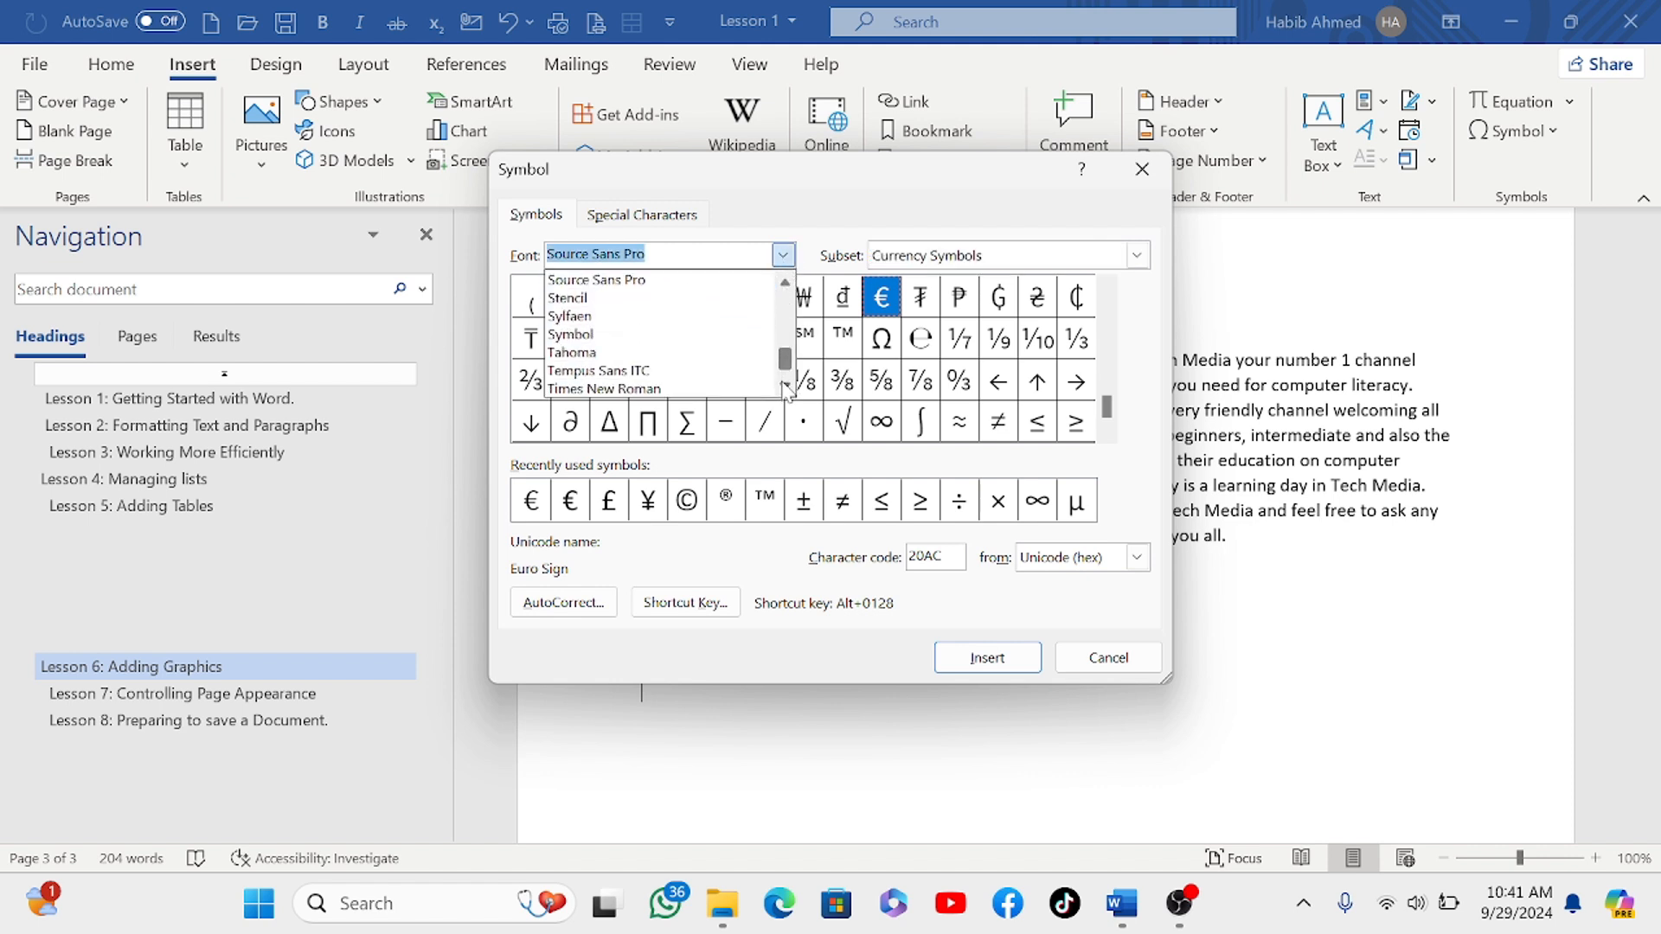
pyautogui.click(787, 387)
pyautogui.click(786, 387)
pyautogui.click(787, 386)
pyautogui.scroll(-1, 756, 367)
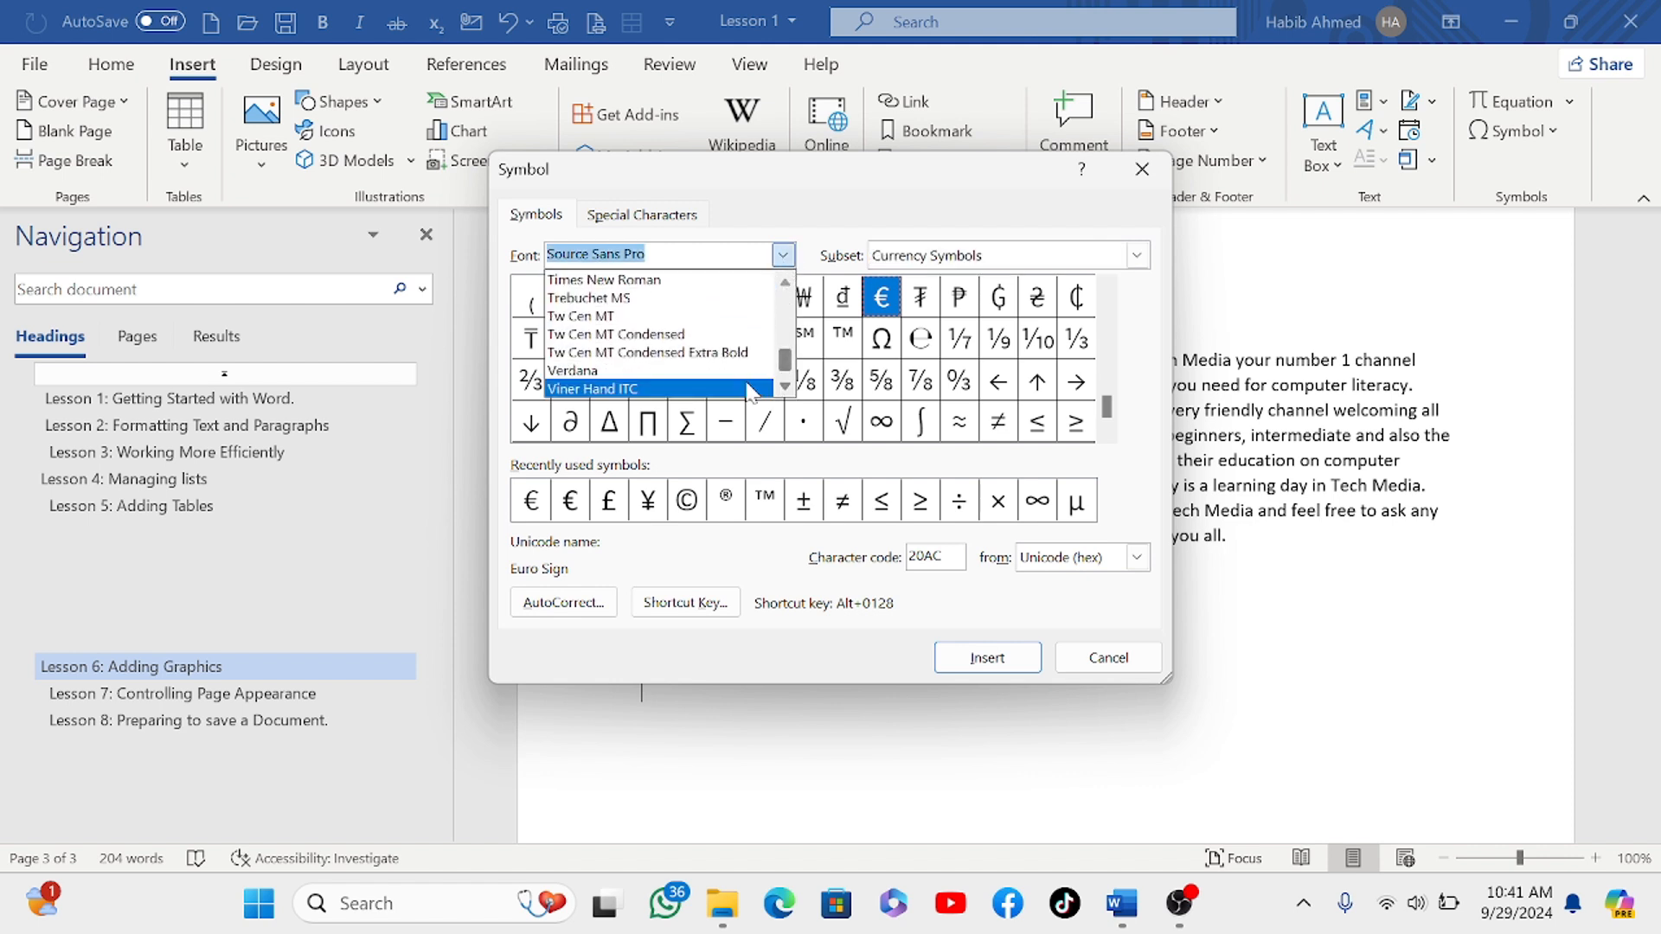
pyautogui.click(666, 279)
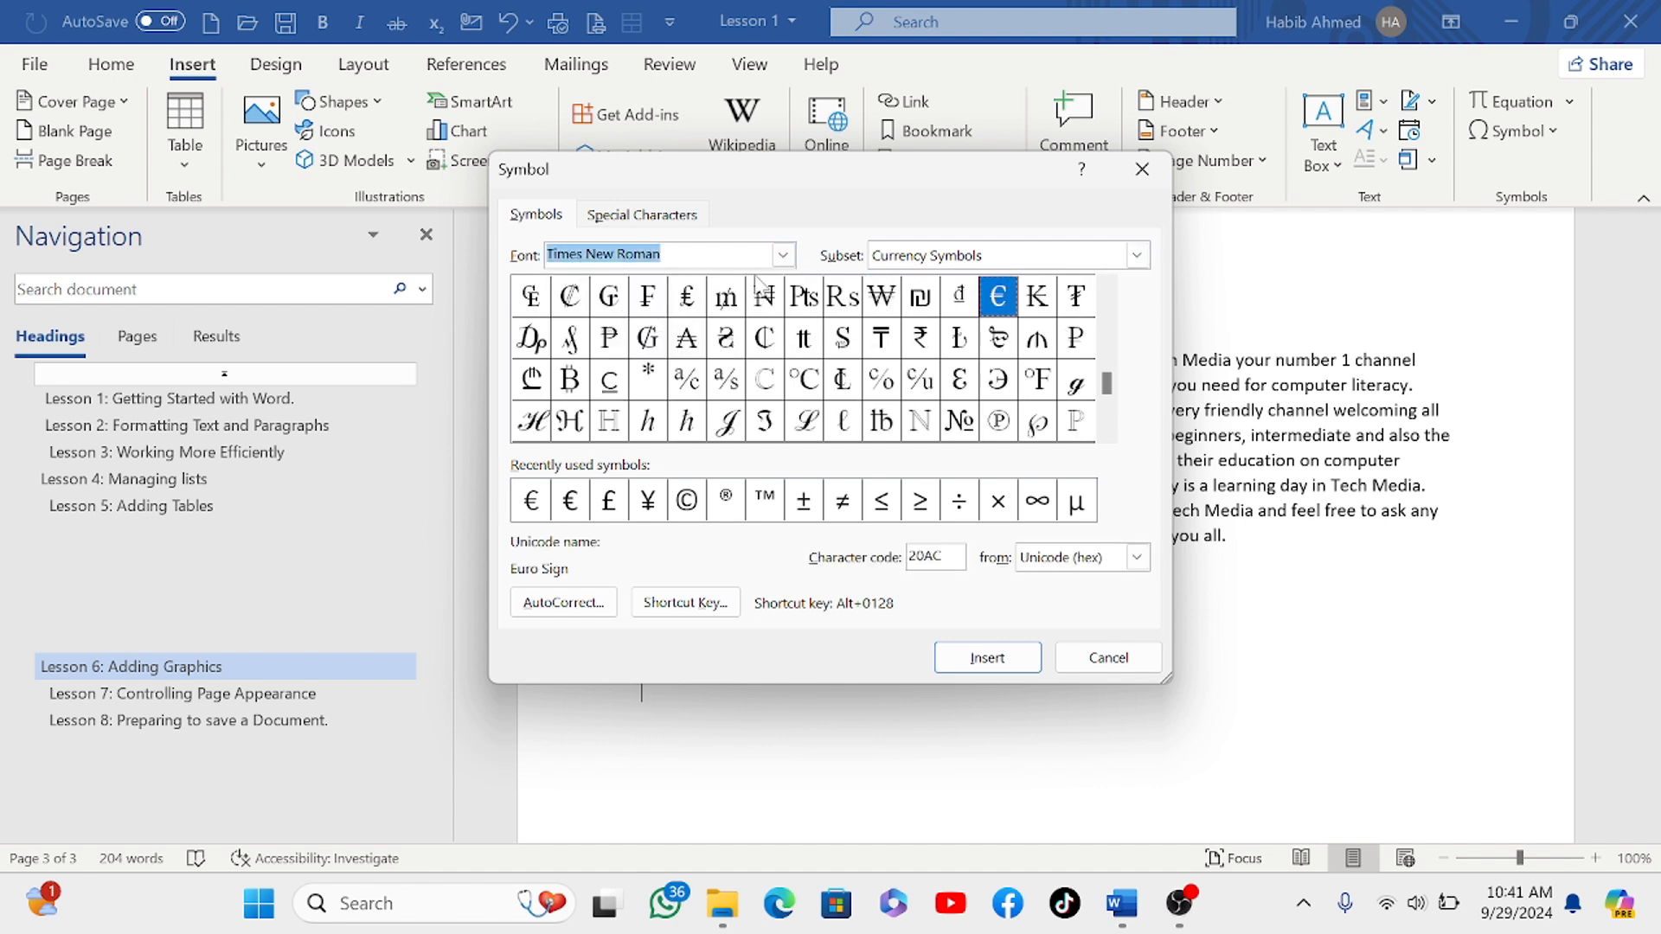
pyautogui.click(648, 218)
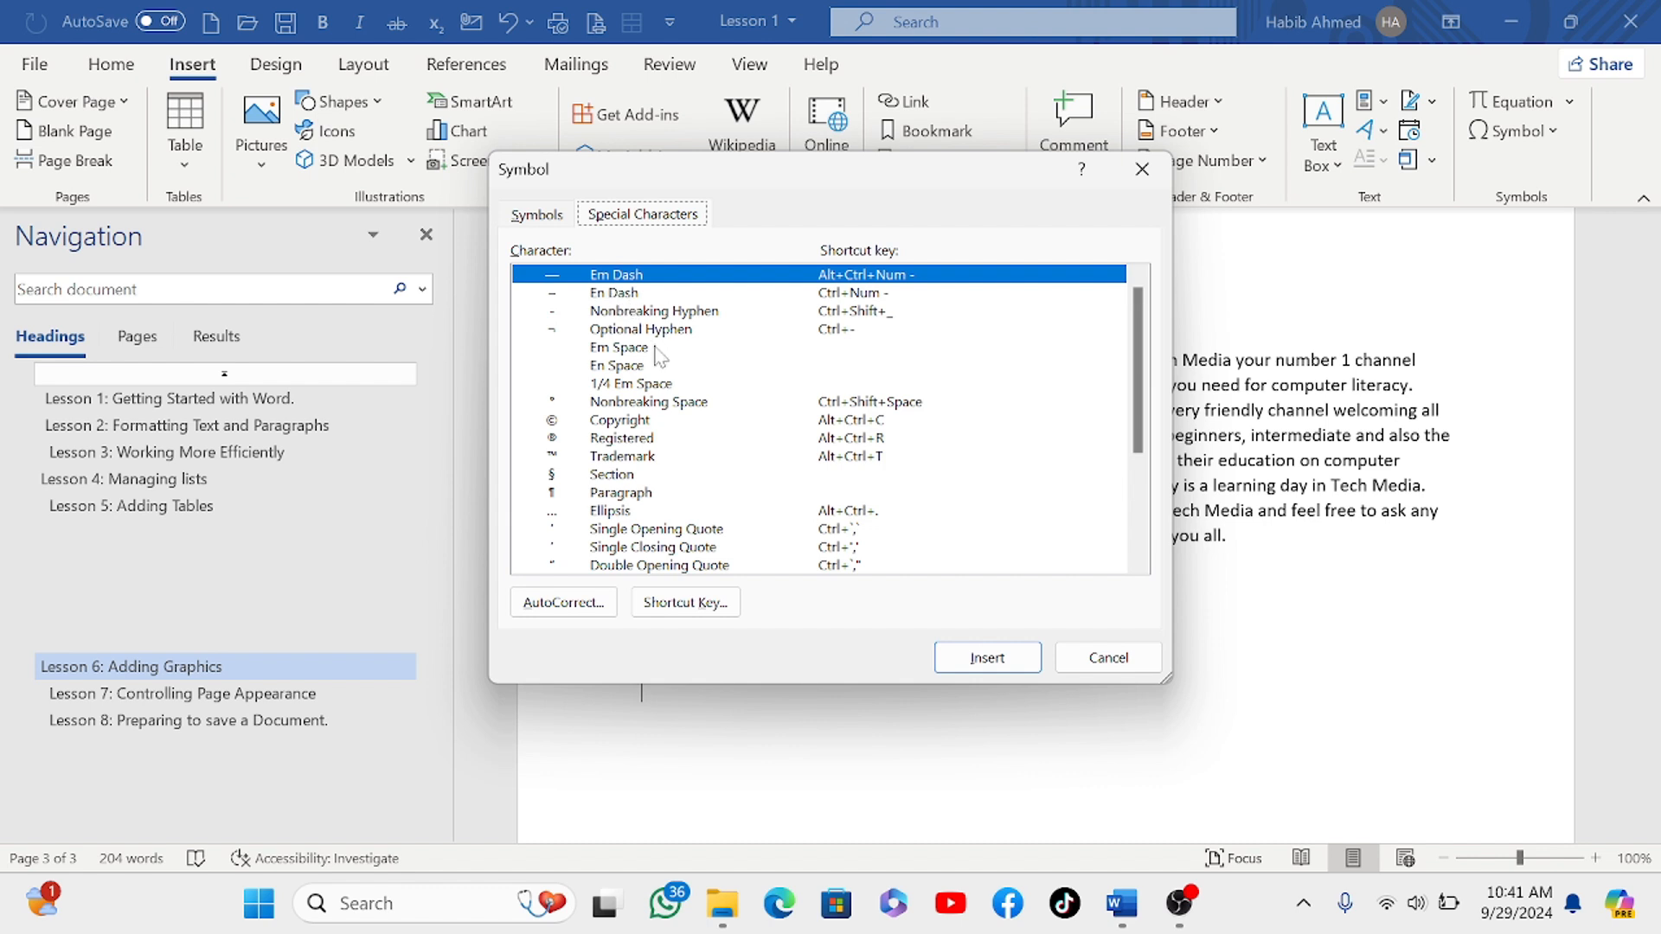
# Step: Insert the Registered and Trademark special characters on the line below the stopwatch picture and close the Symbol dialog
pyautogui.click(627, 439)
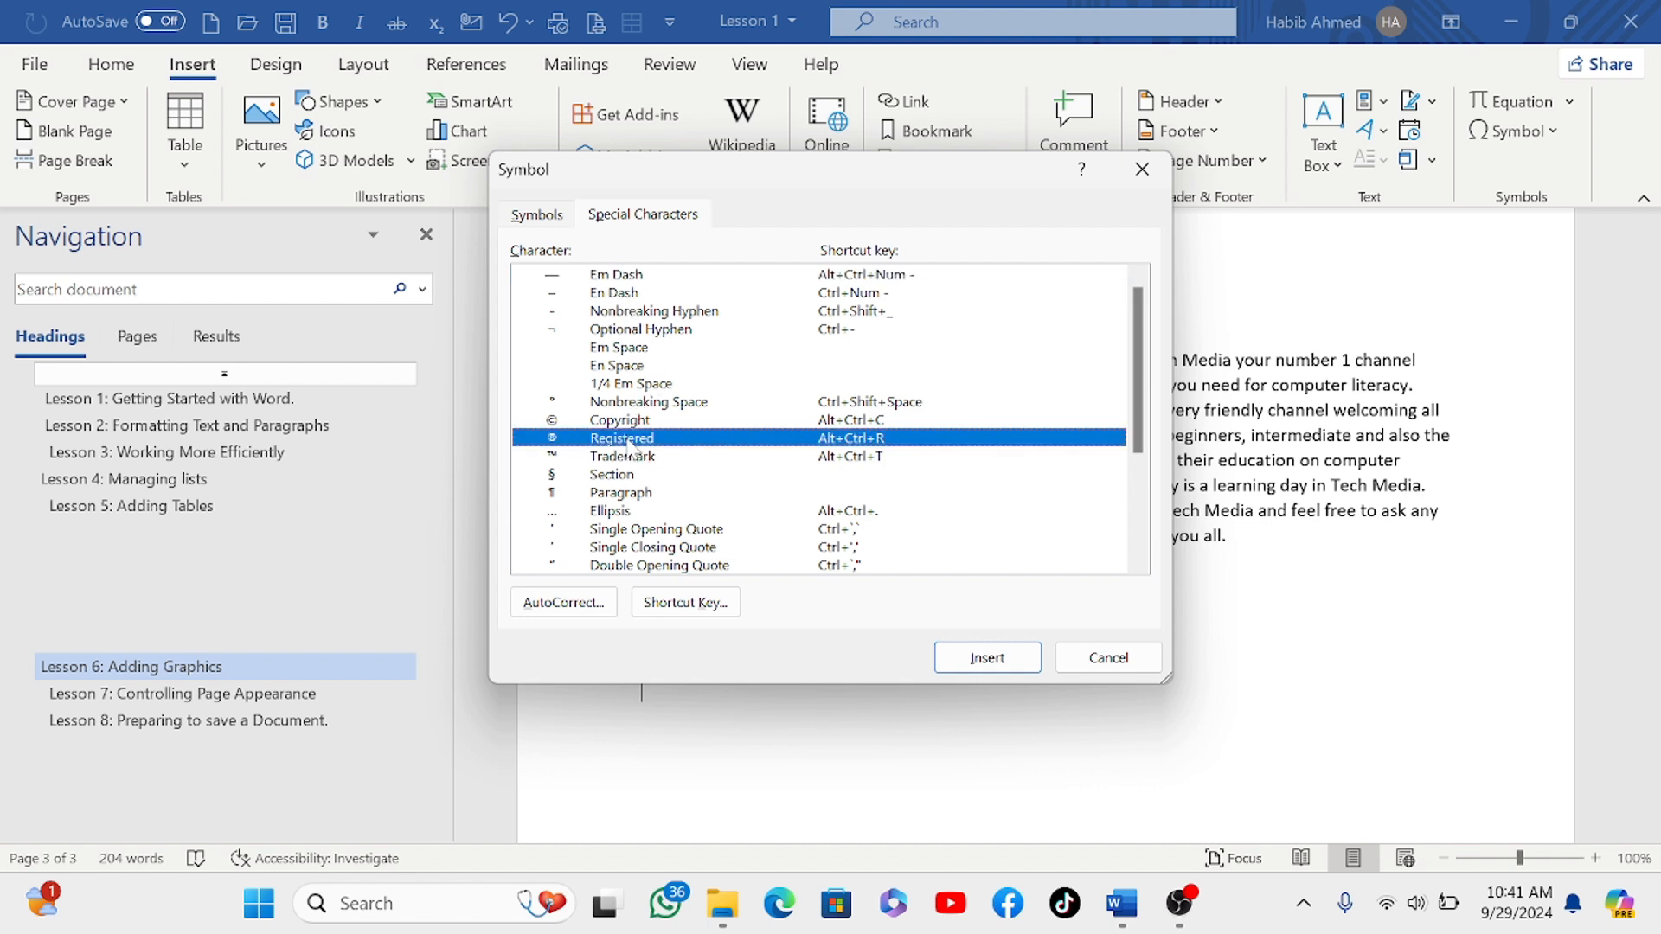
pyautogui.click(977, 656)
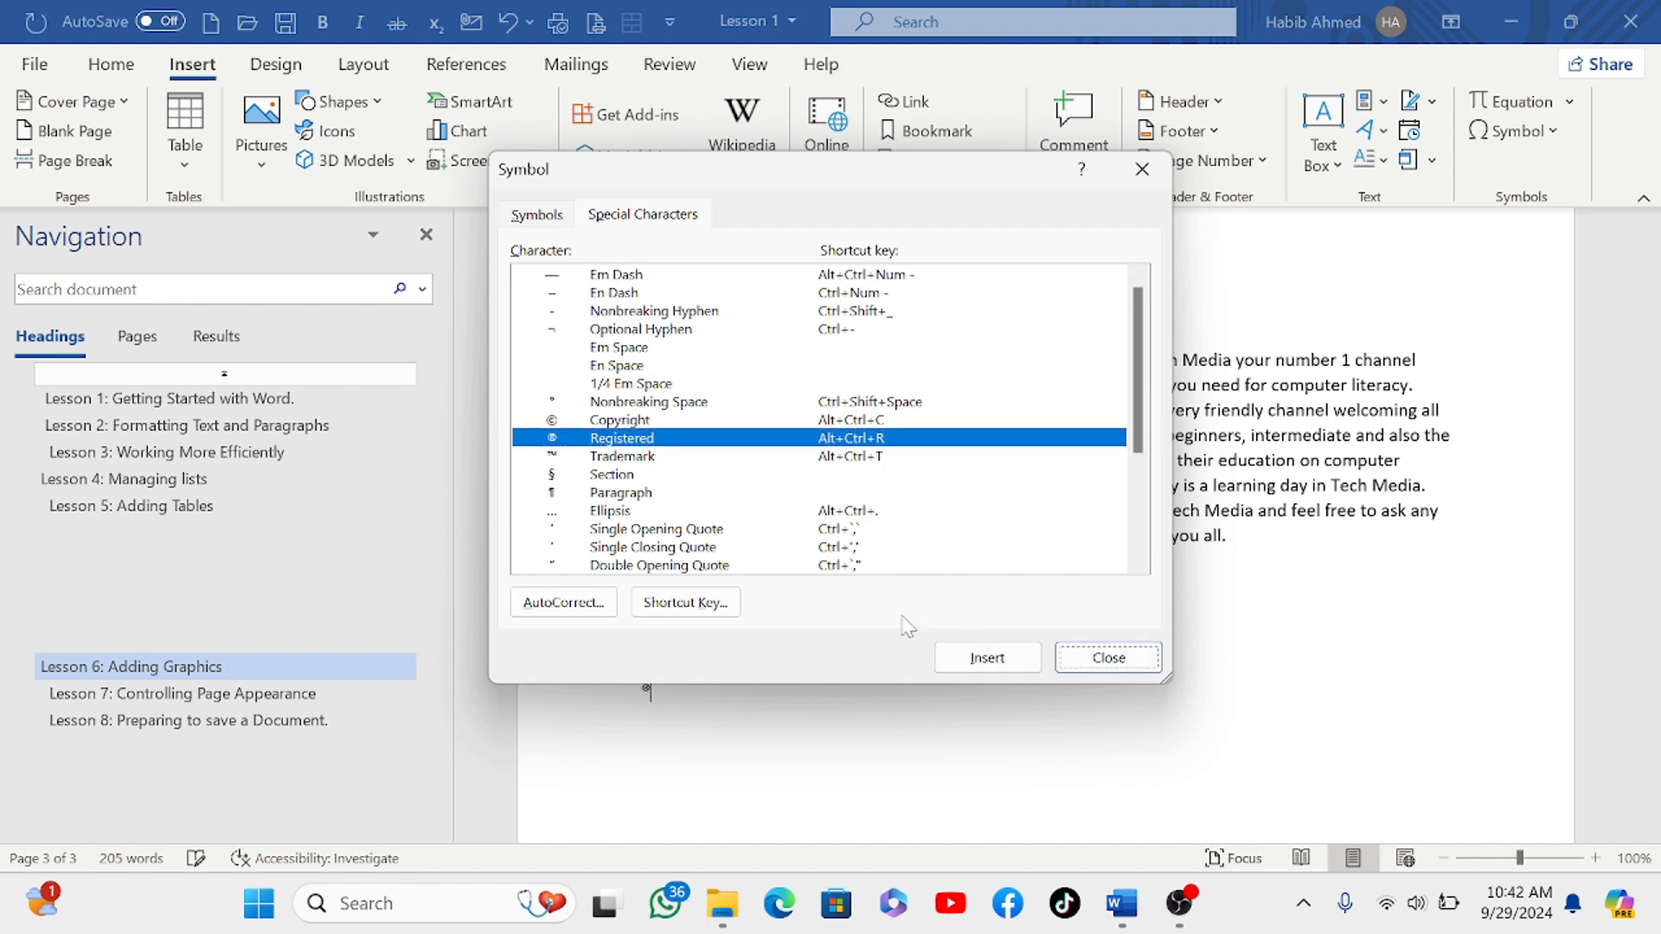
pyautogui.click(624, 474)
pyautogui.click(621, 457)
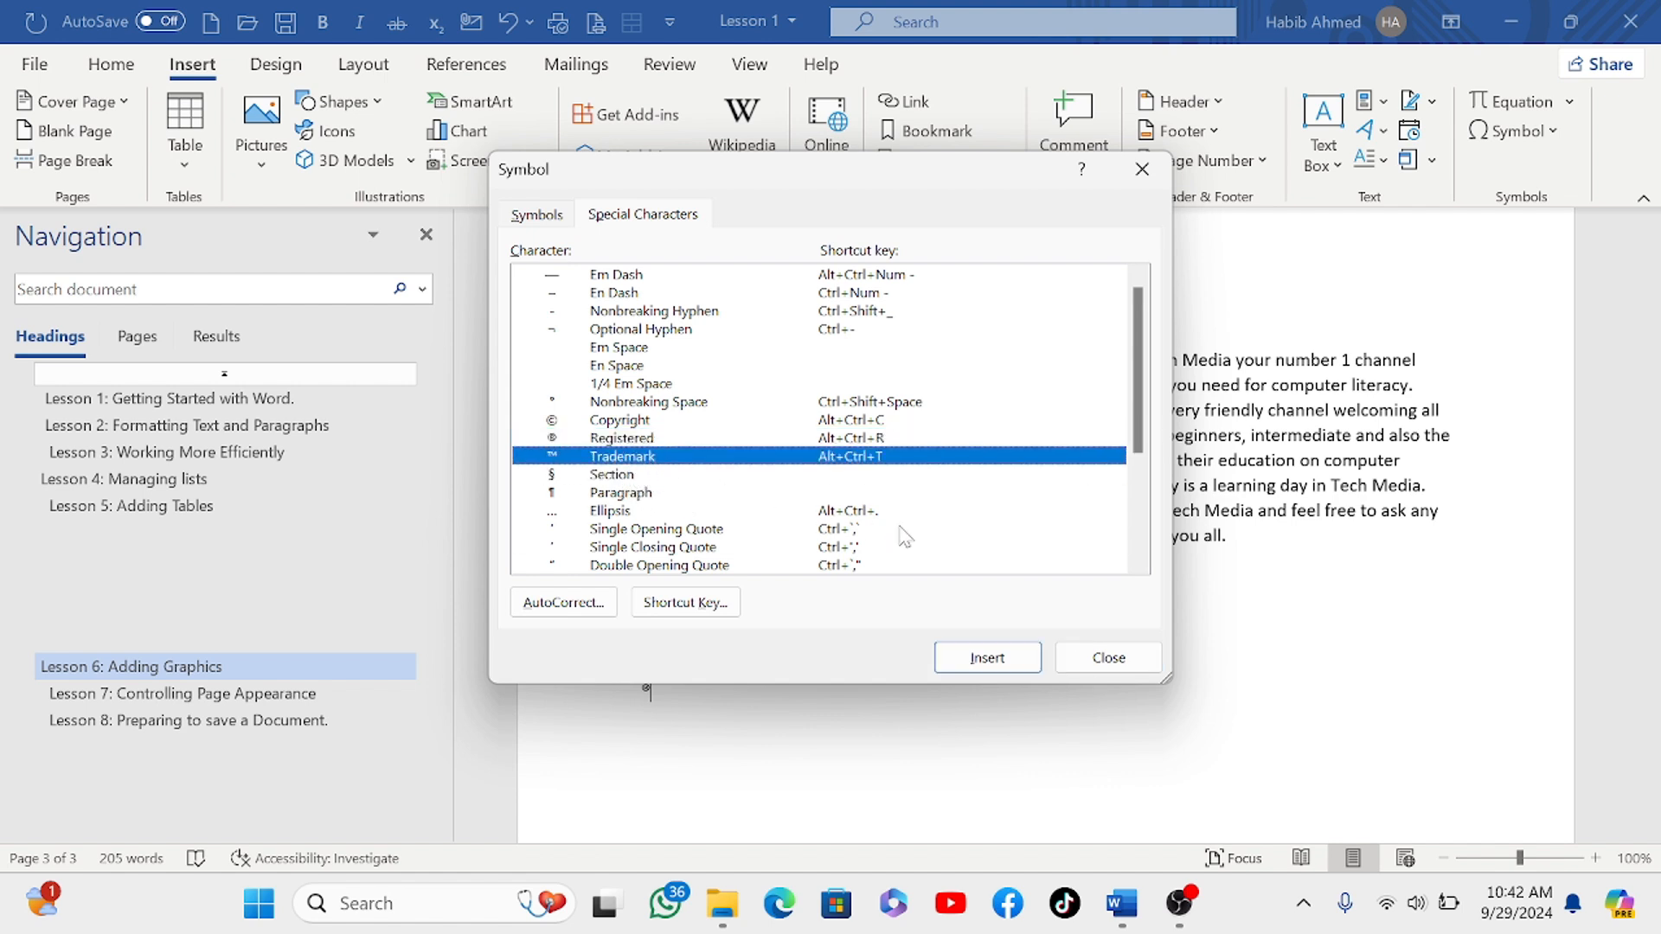
pyautogui.click(978, 662)
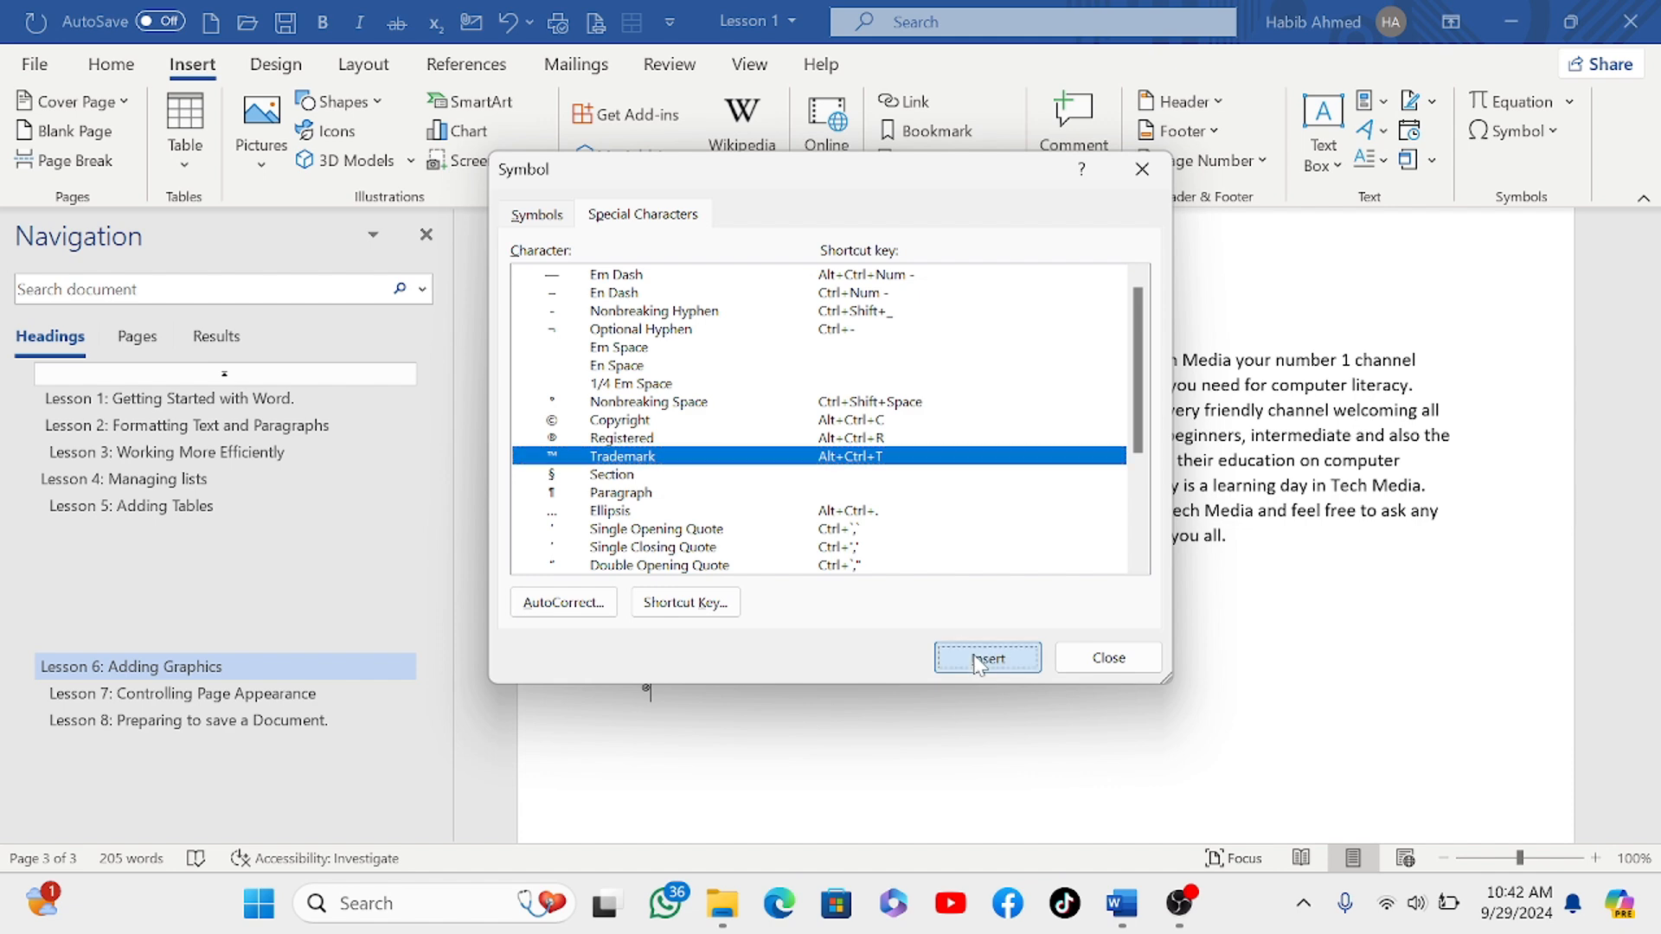
pyautogui.click(1138, 654)
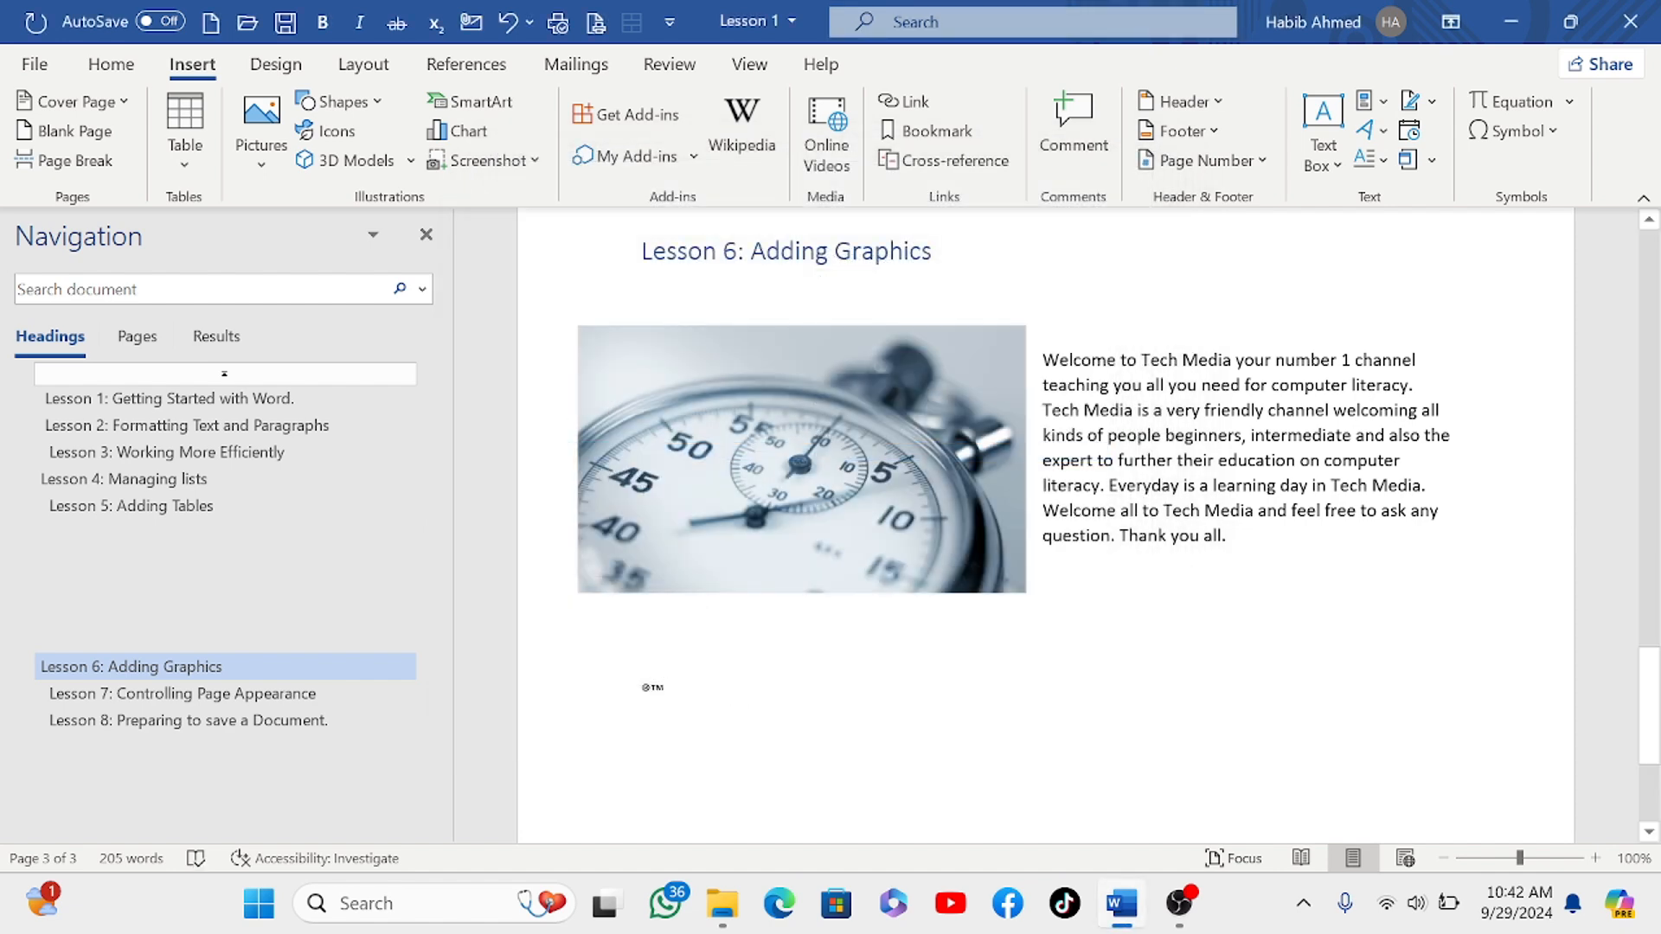
# Step: Add the ± and ≤ symbols from the quick symbol gallery after the trademark sign
pyautogui.click(1549, 132)
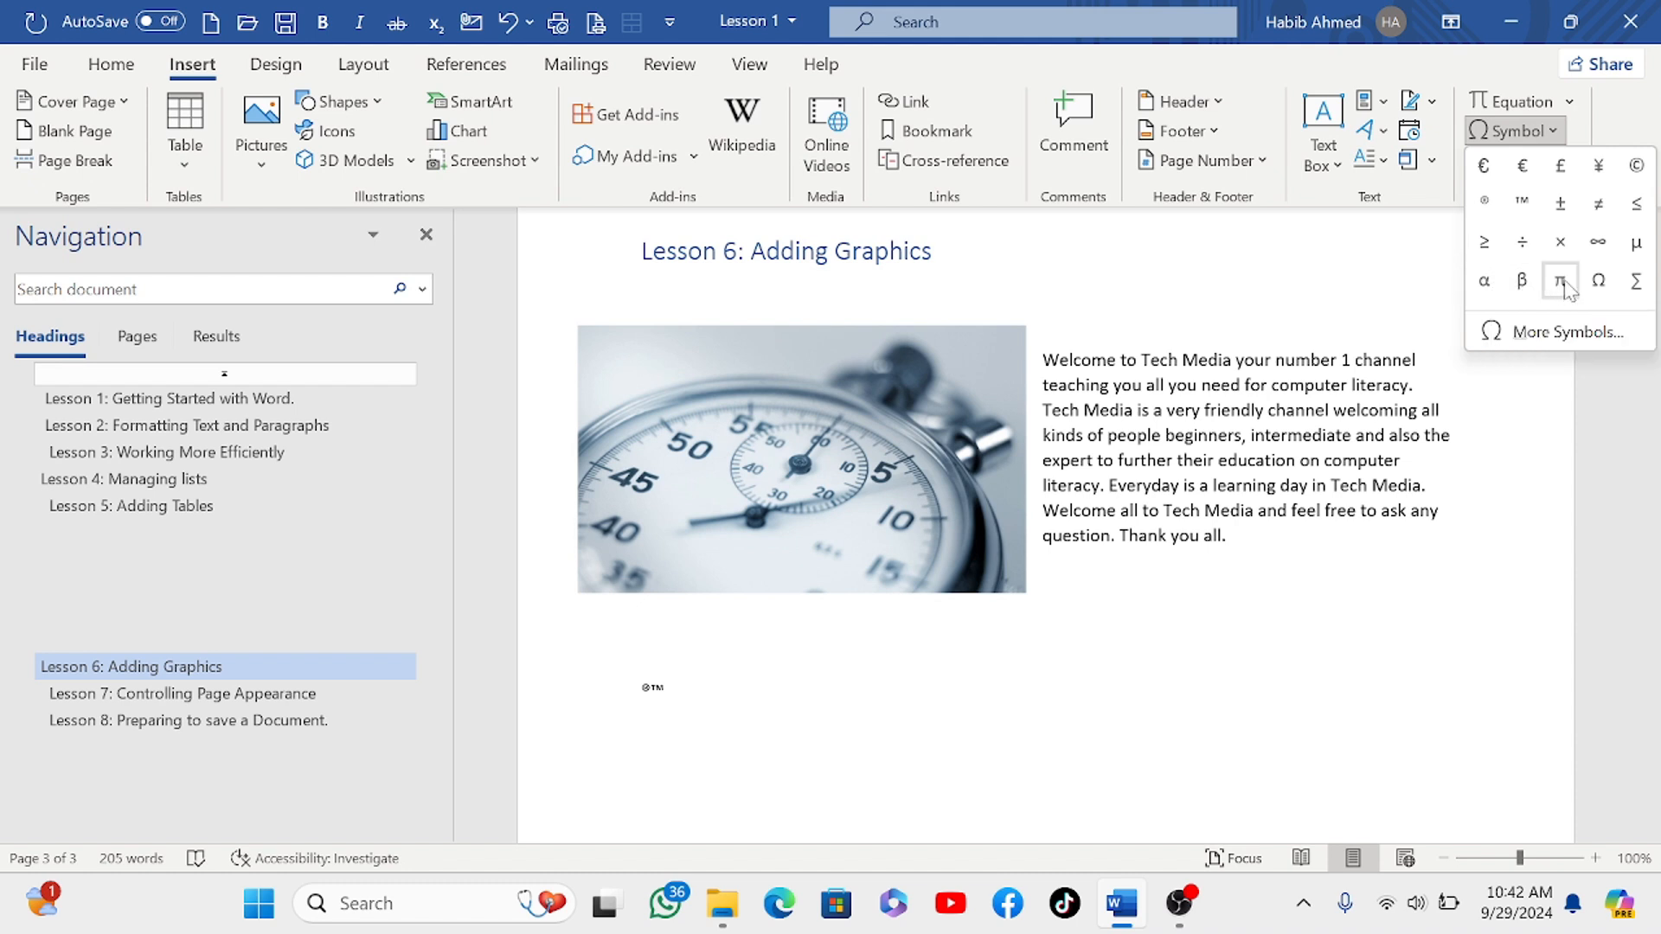
pyautogui.click(1560, 204)
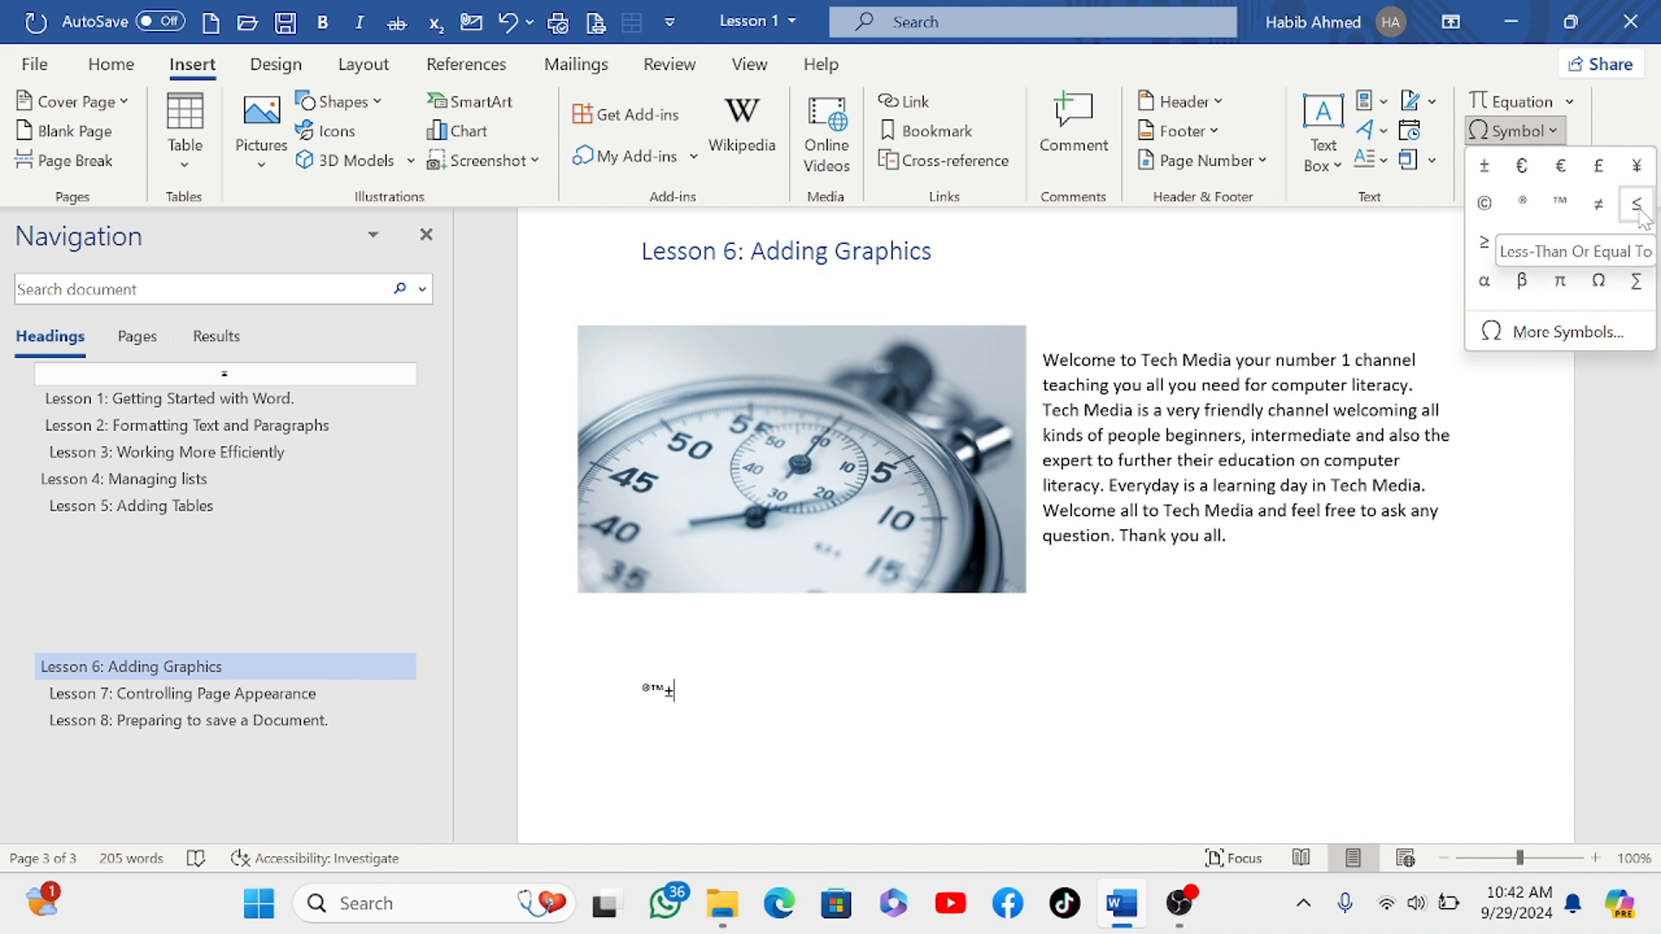
pyautogui.click(1636, 205)
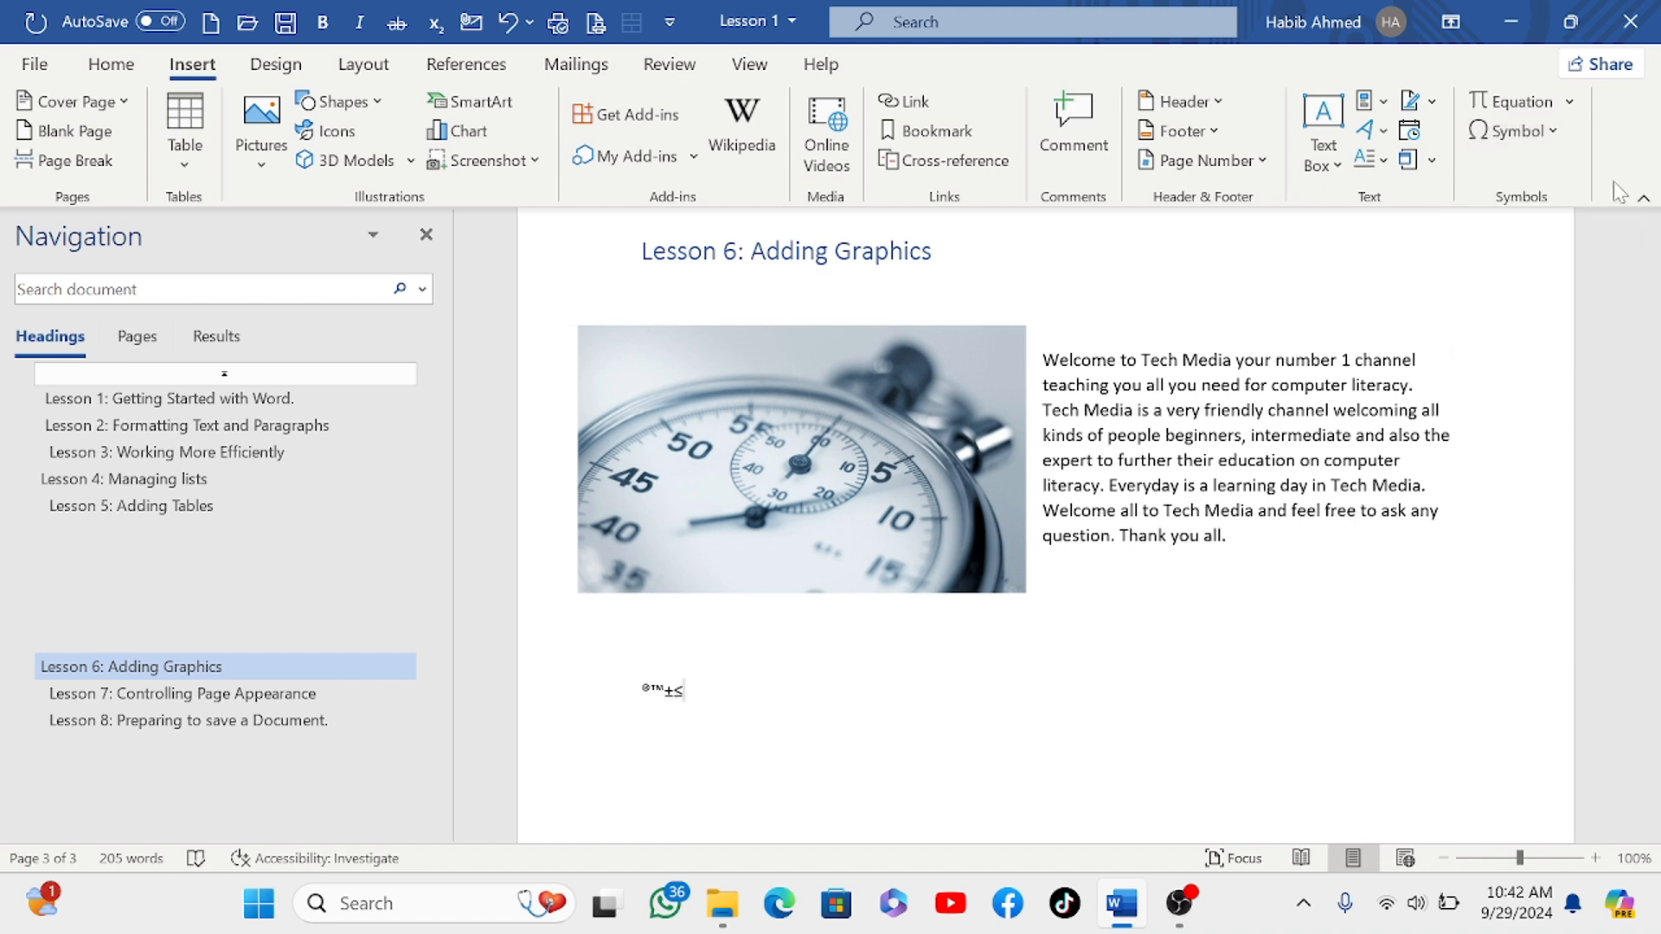
# Step: Insert the House symbol (character code 2302) from the full symbol collection after the ≤ sign
pyautogui.click(1513, 131)
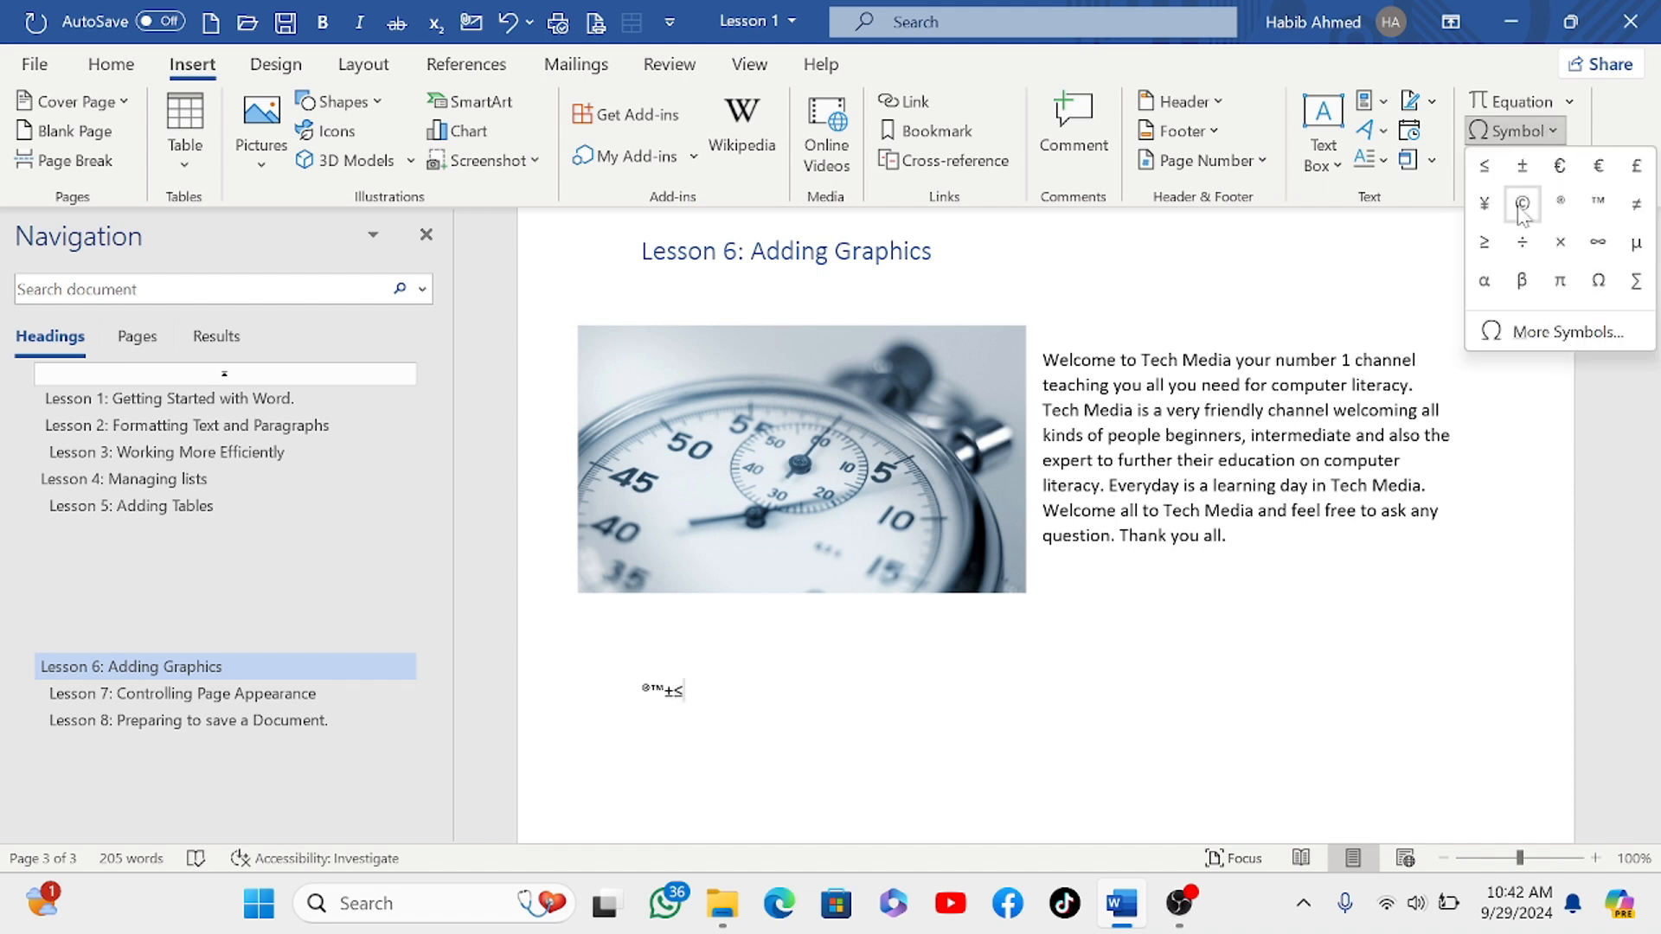
pyautogui.click(1551, 332)
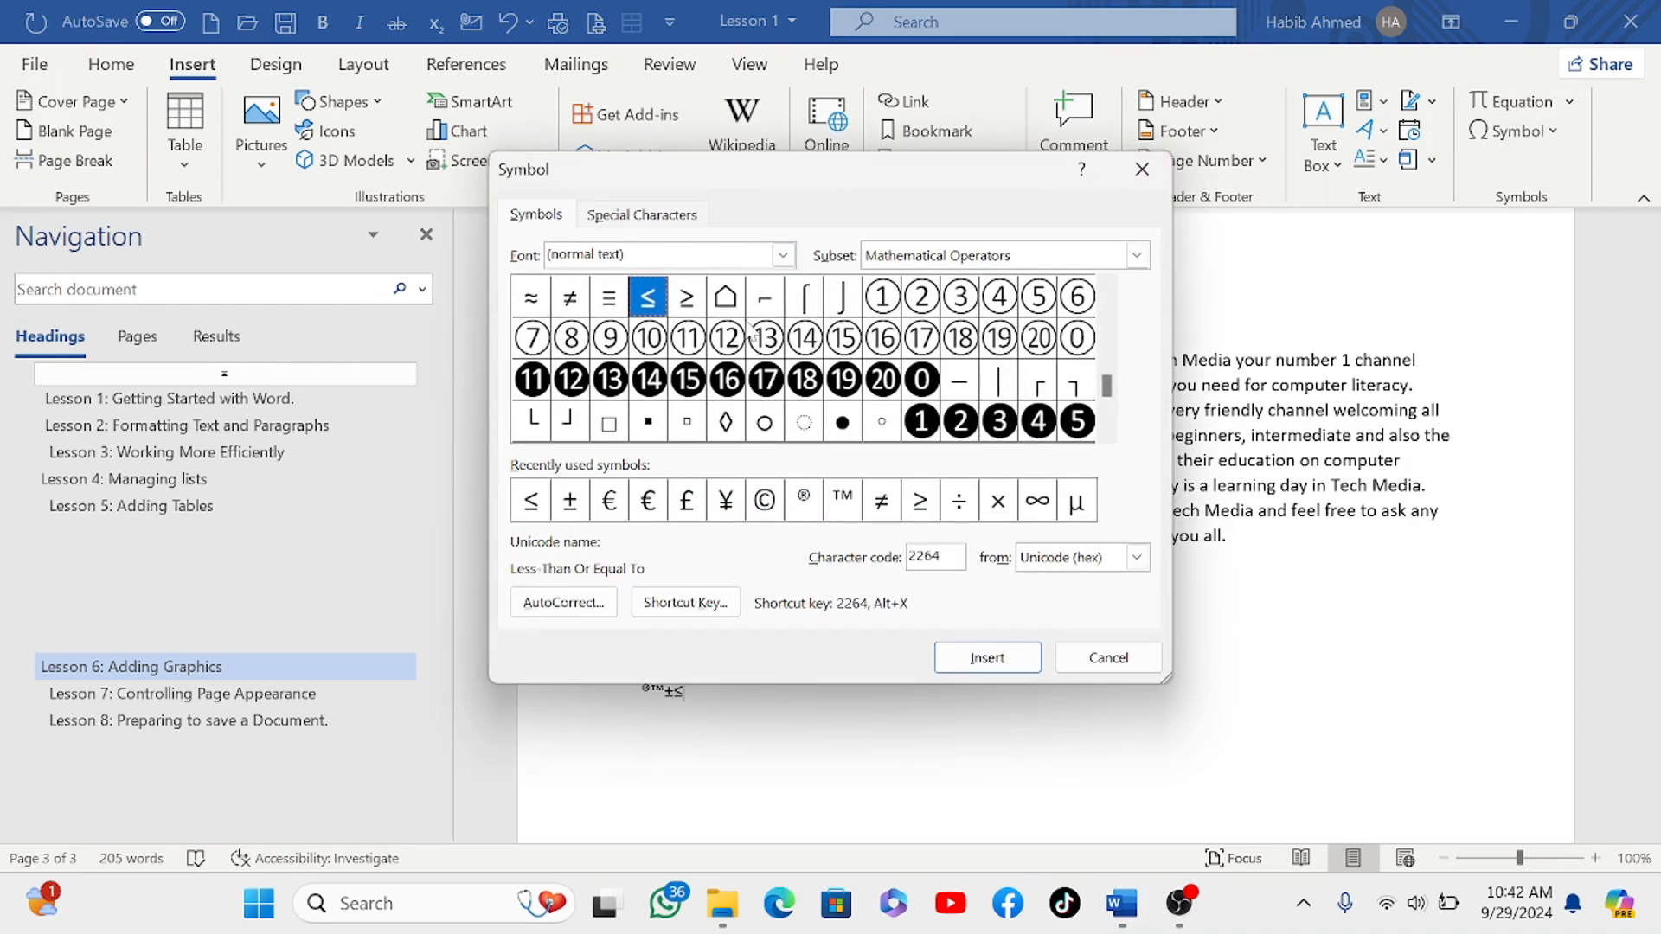
pyautogui.click(725, 309)
pyautogui.click(1004, 651)
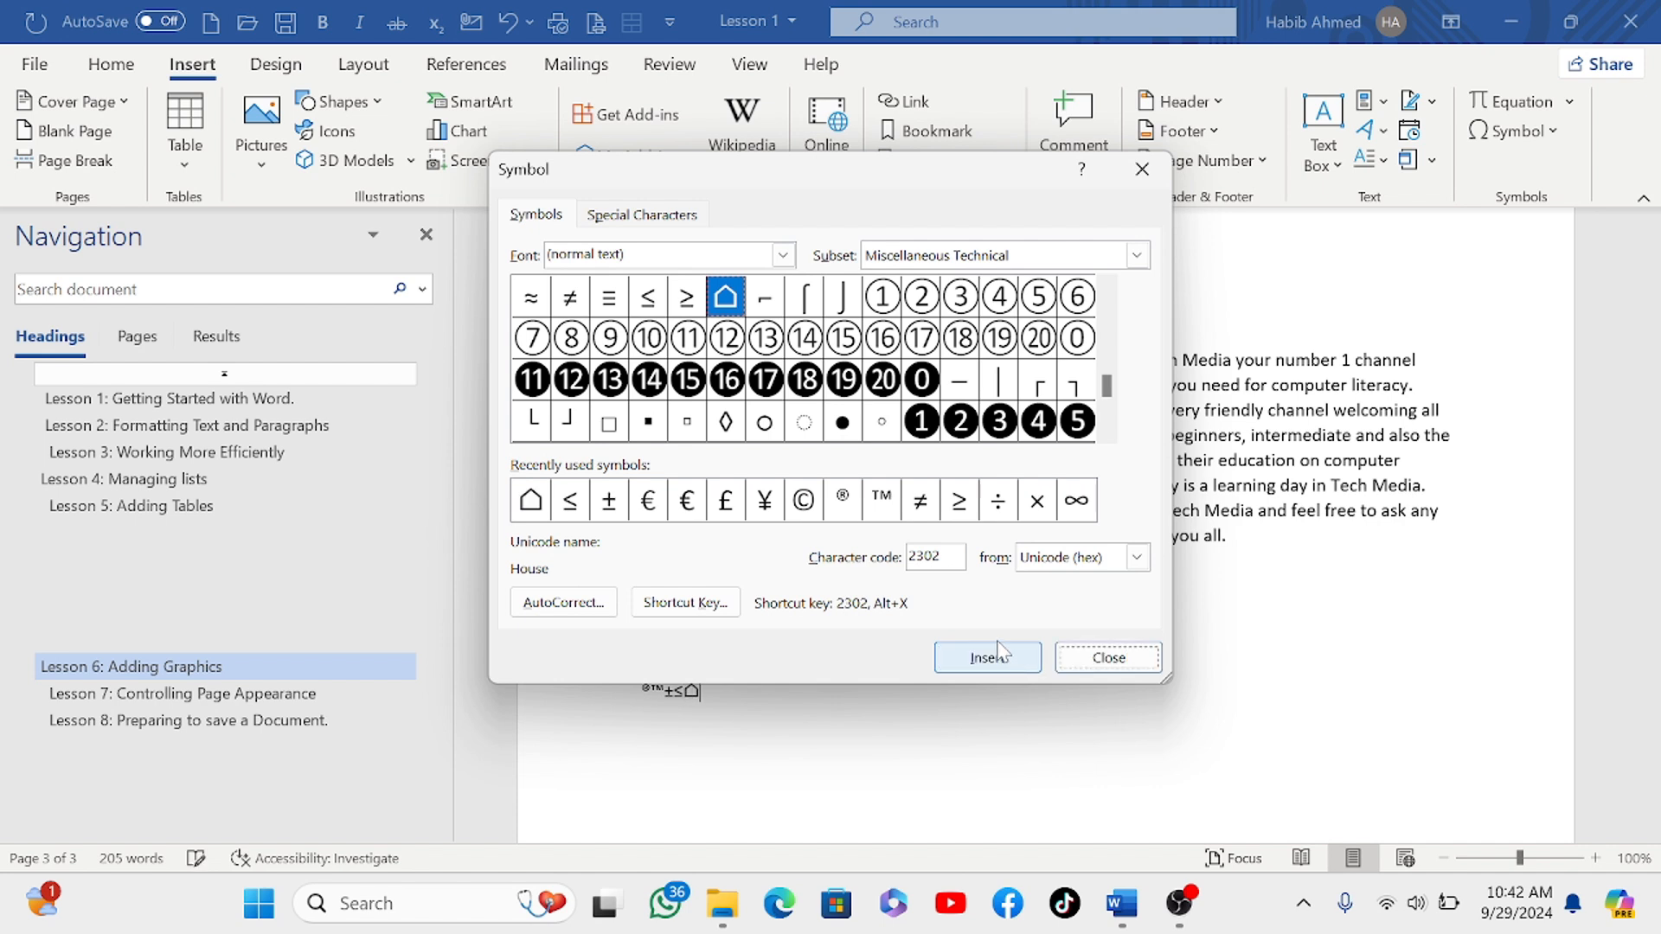
# Step: Set the symbol font to Algerian and show the Currency Symbols subset
pyautogui.click(782, 256)
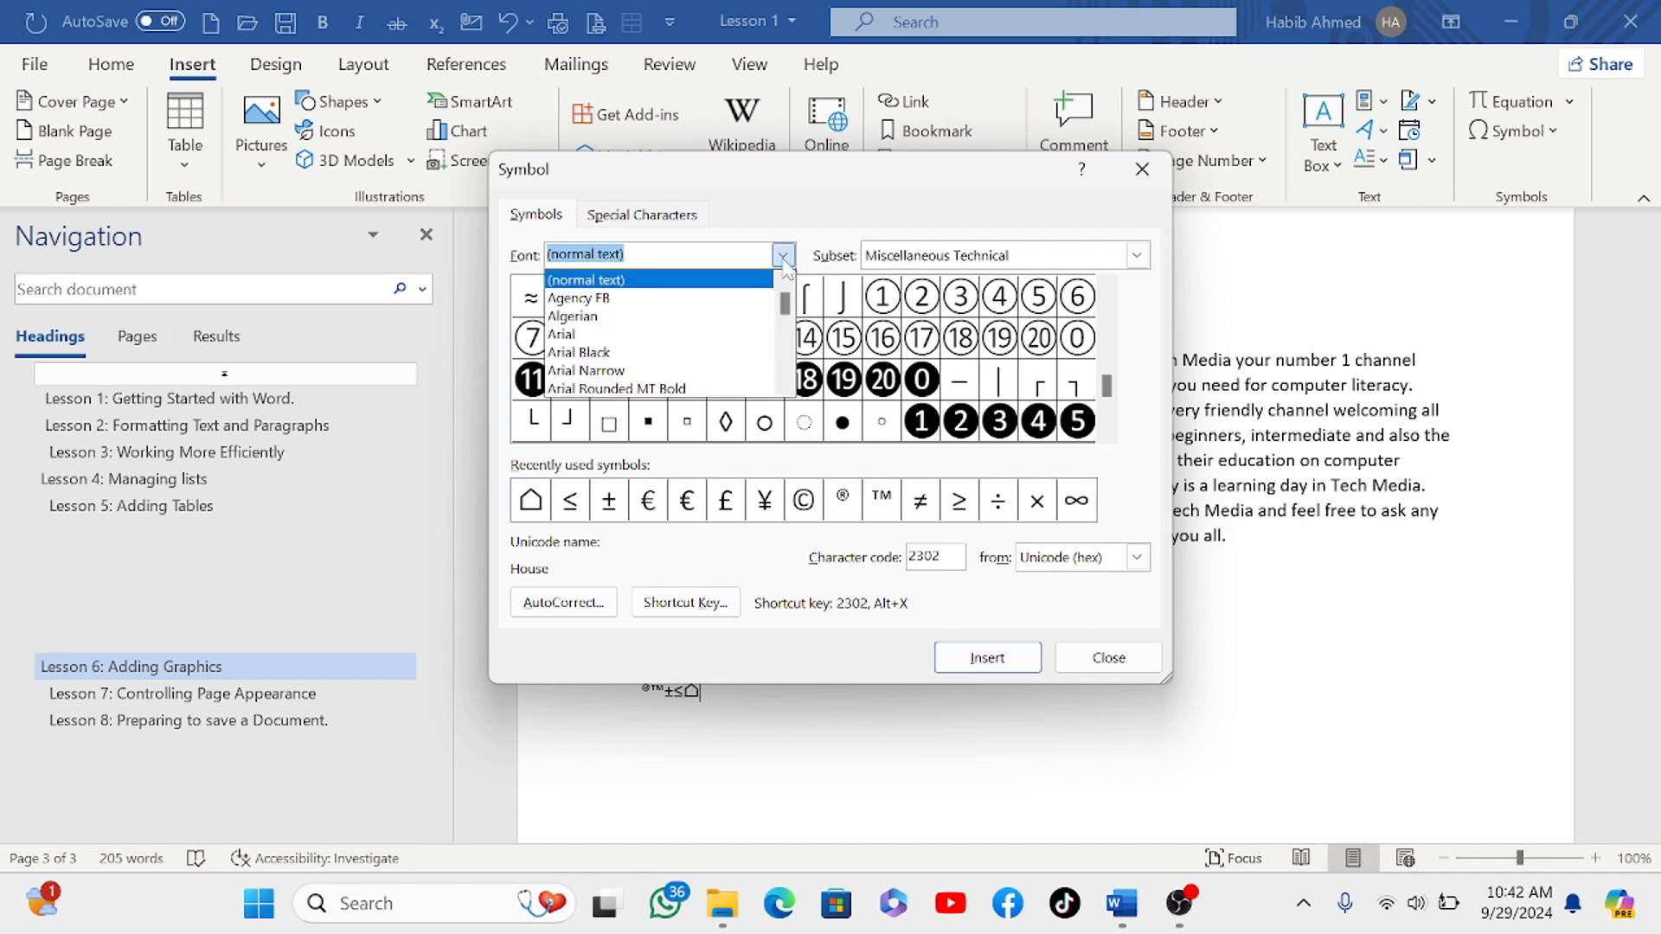
pyautogui.click(690, 315)
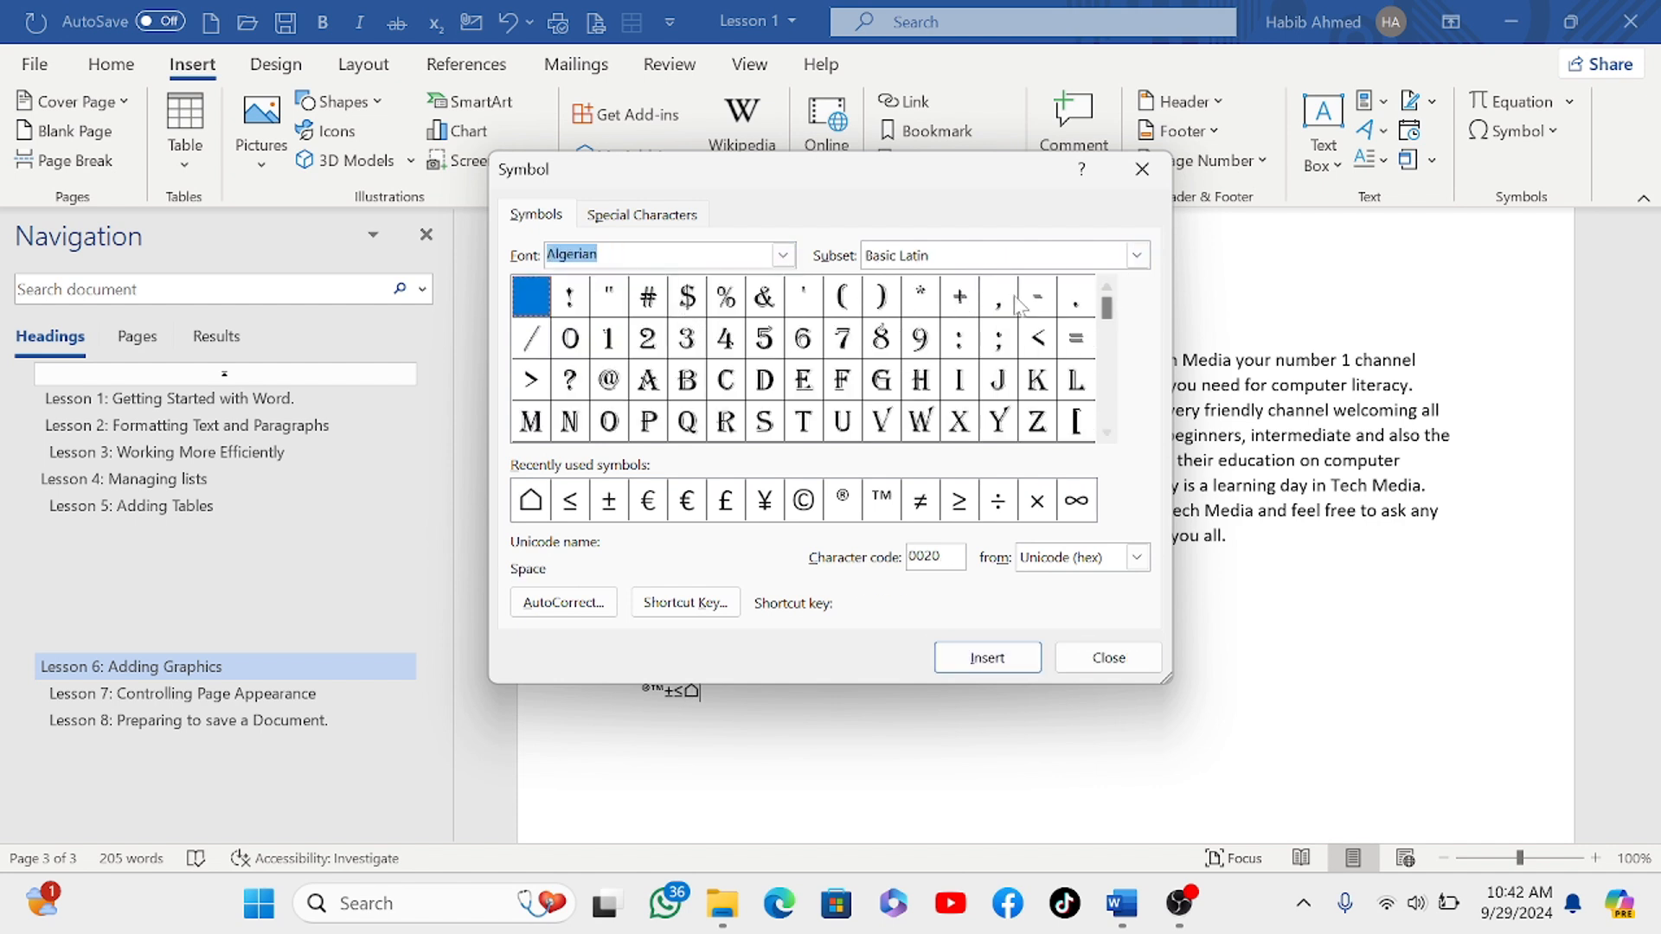
pyautogui.click(1134, 255)
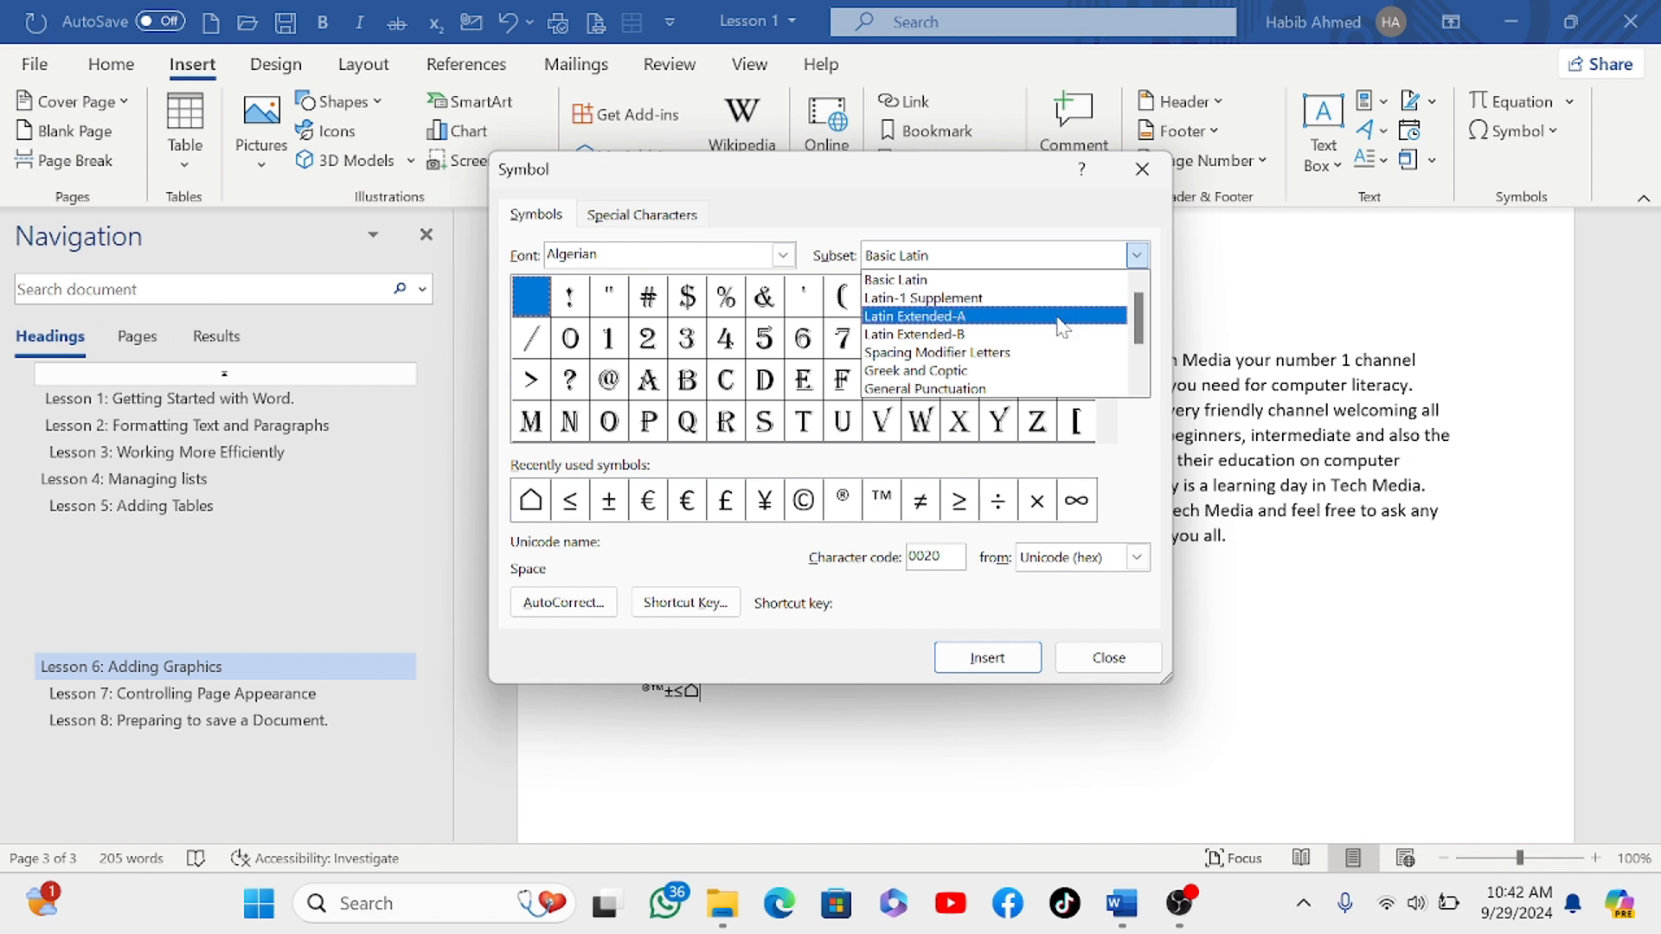
pyautogui.click(1139, 387)
pyautogui.click(1139, 386)
pyautogui.click(1140, 386)
pyautogui.click(1140, 387)
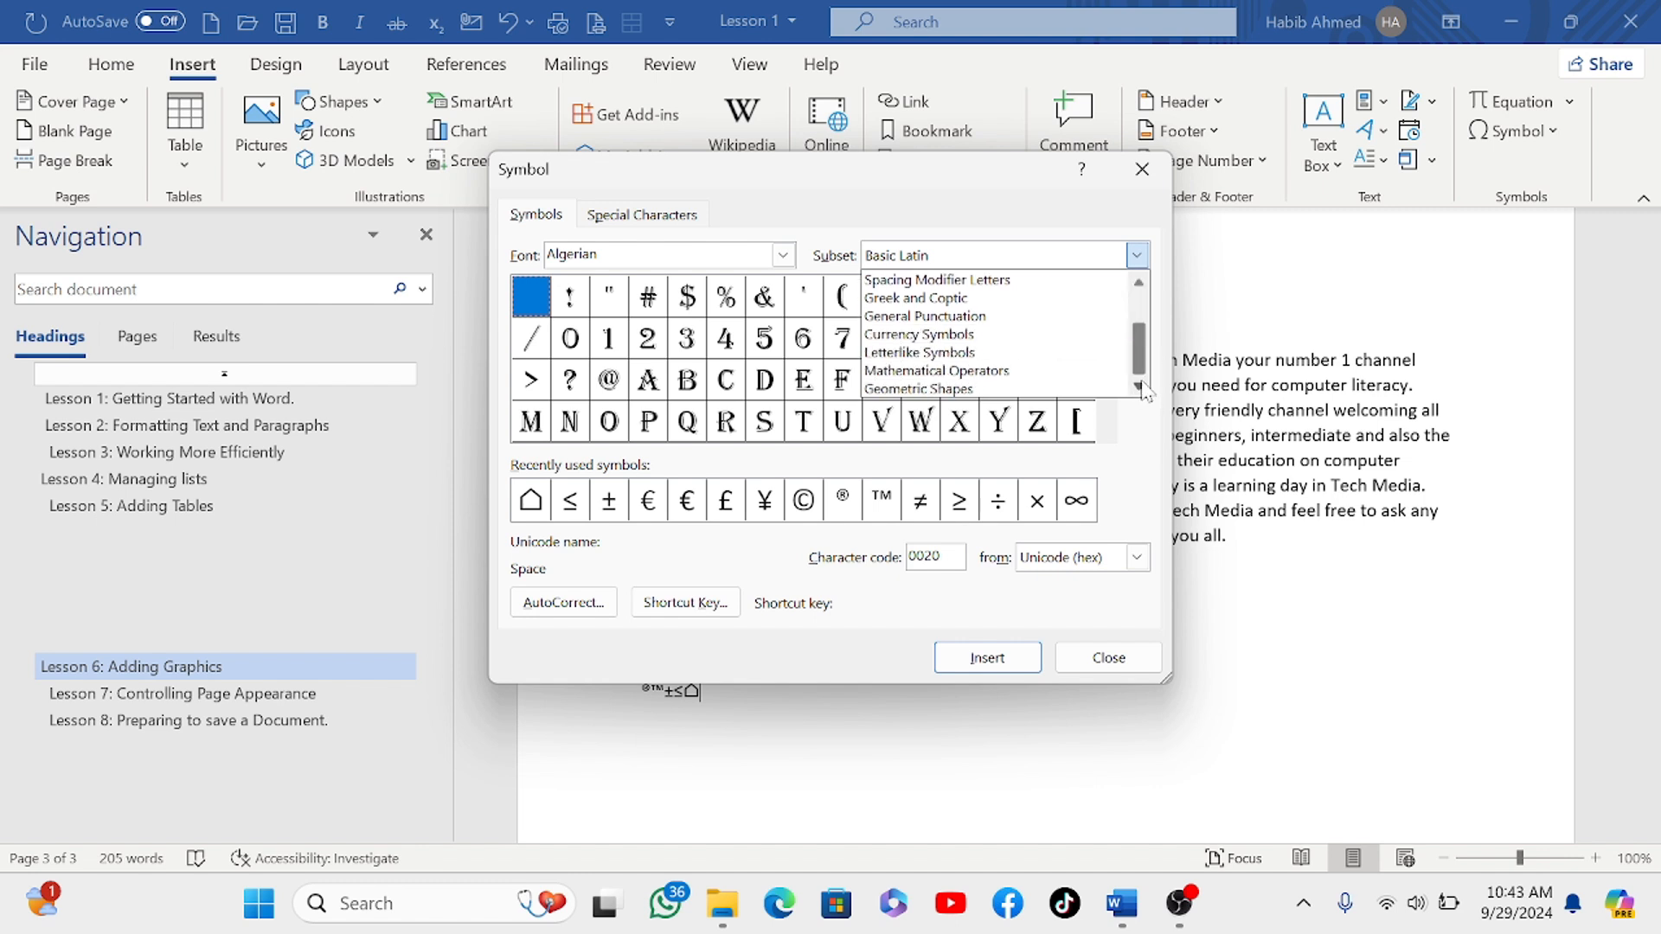
pyautogui.click(1003, 334)
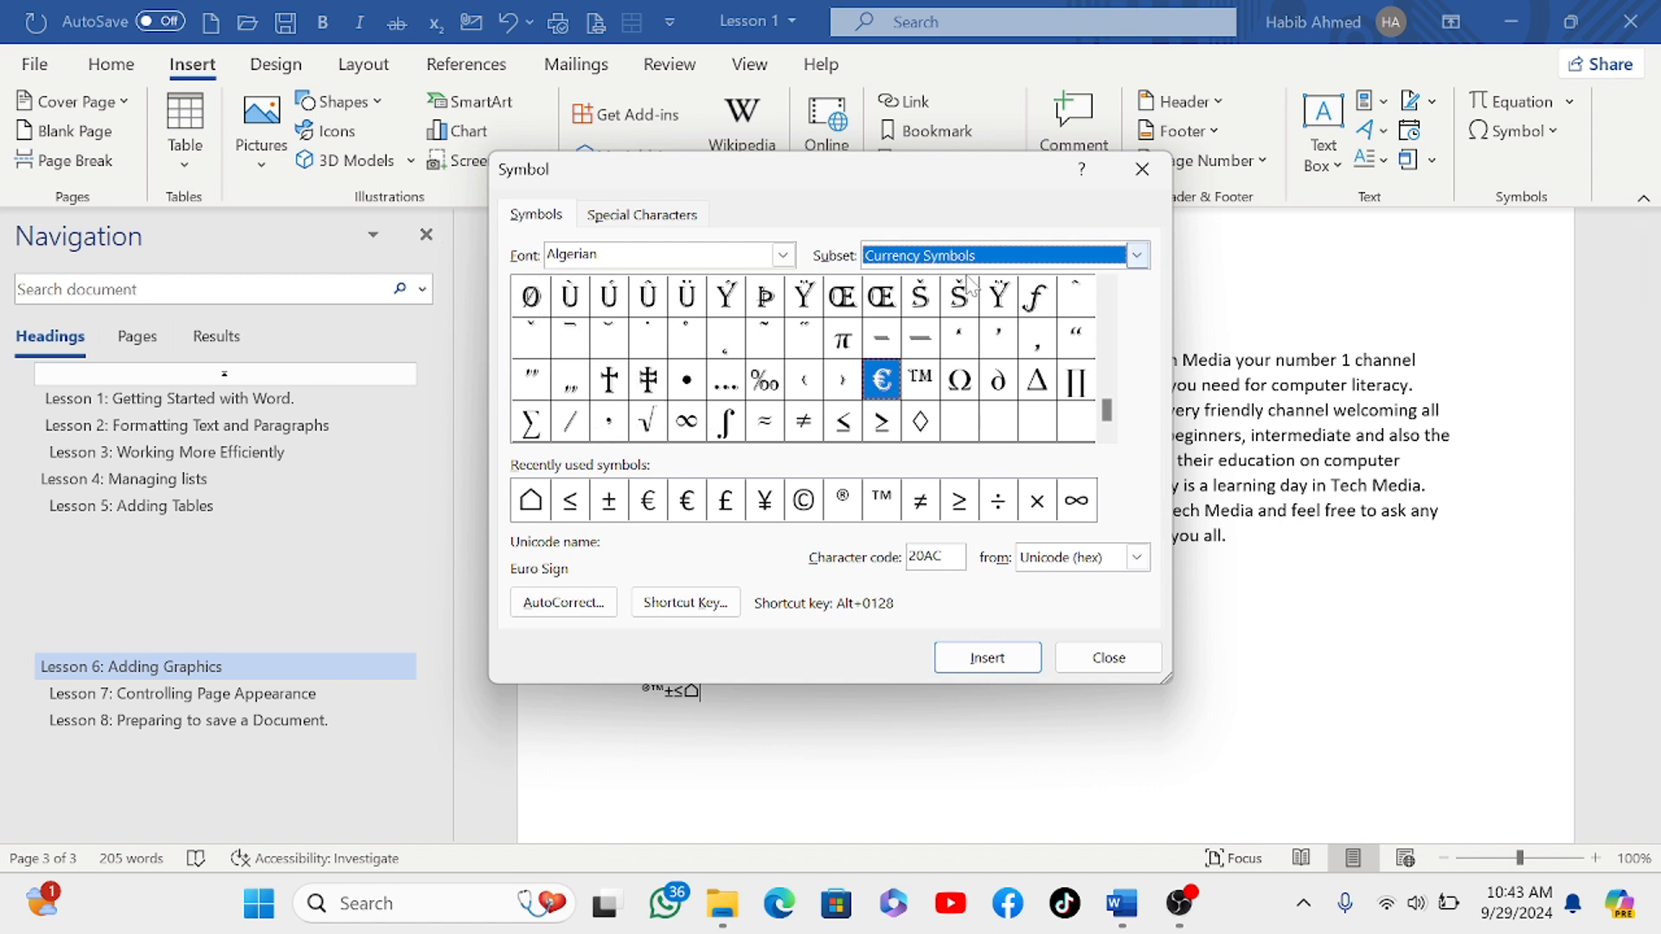
# Step: Insert the Ohm sign in Algerian after the house symbol and close the Symbol dialog
pyautogui.click(960, 389)
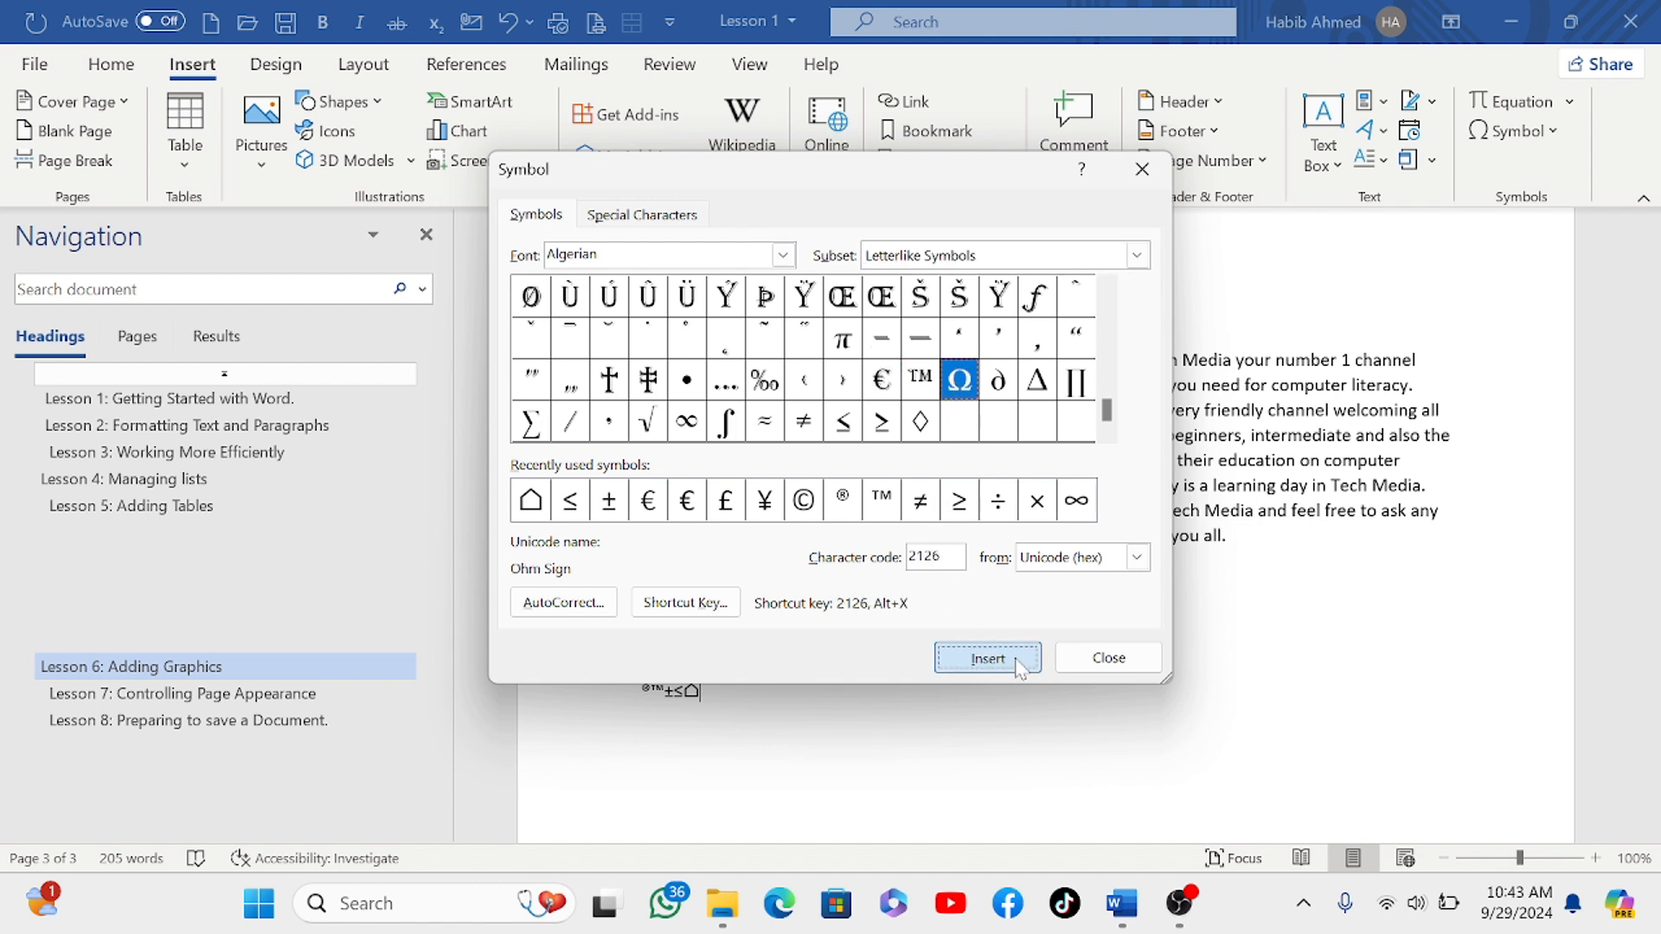
pyautogui.click(987, 657)
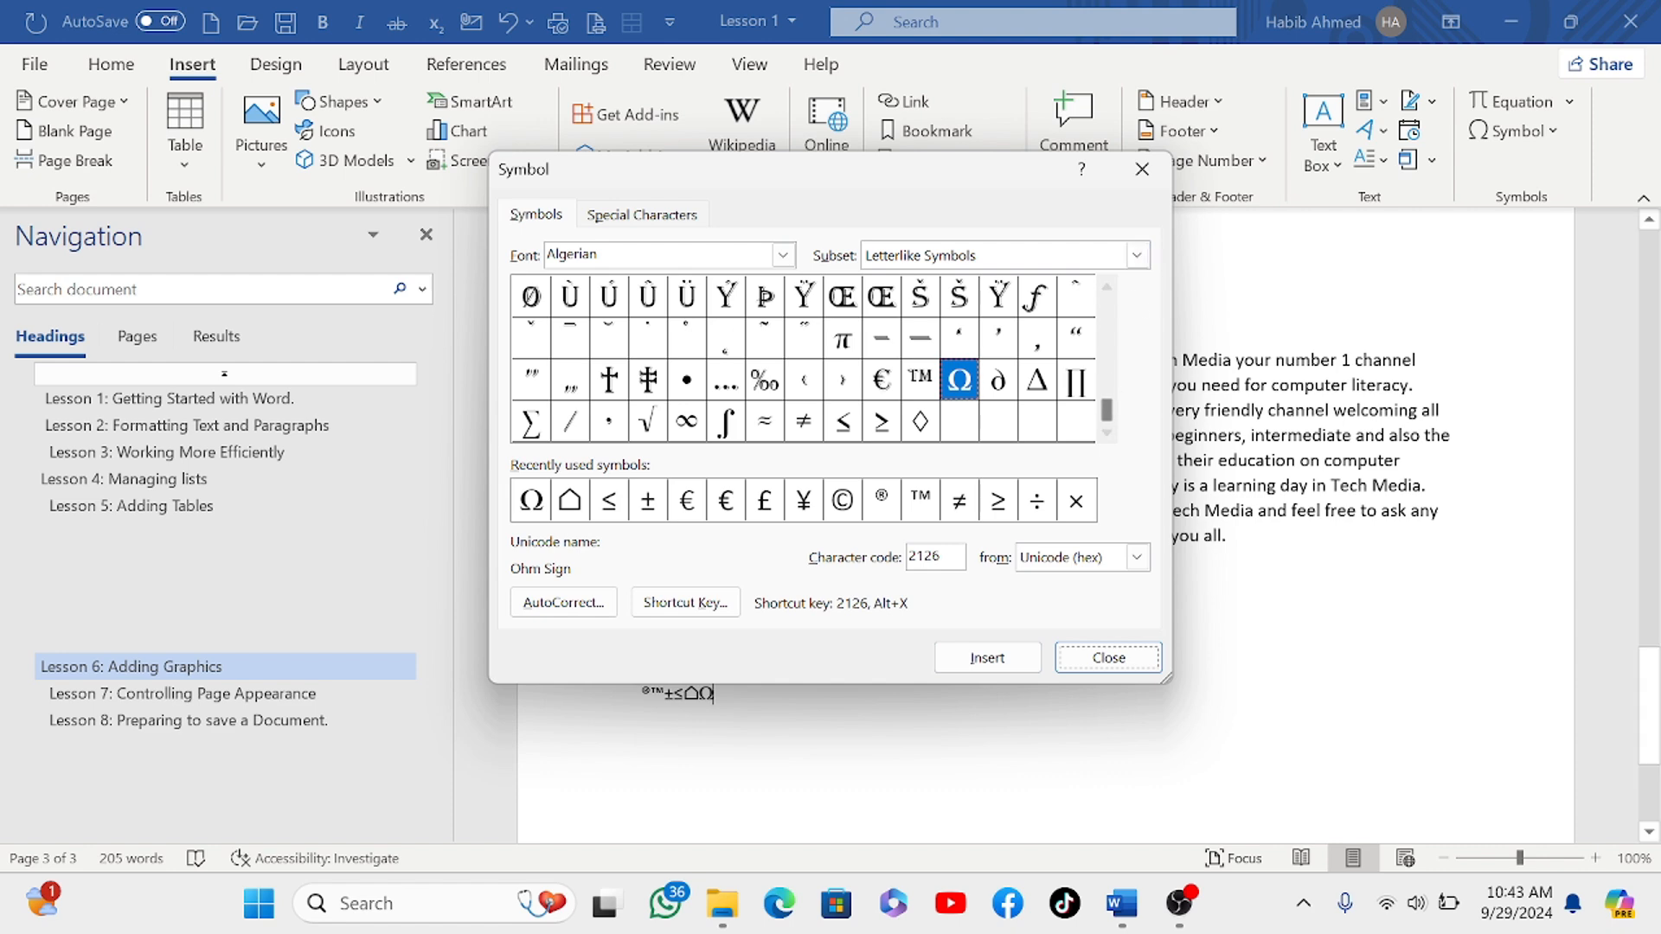
pyautogui.click(1108, 658)
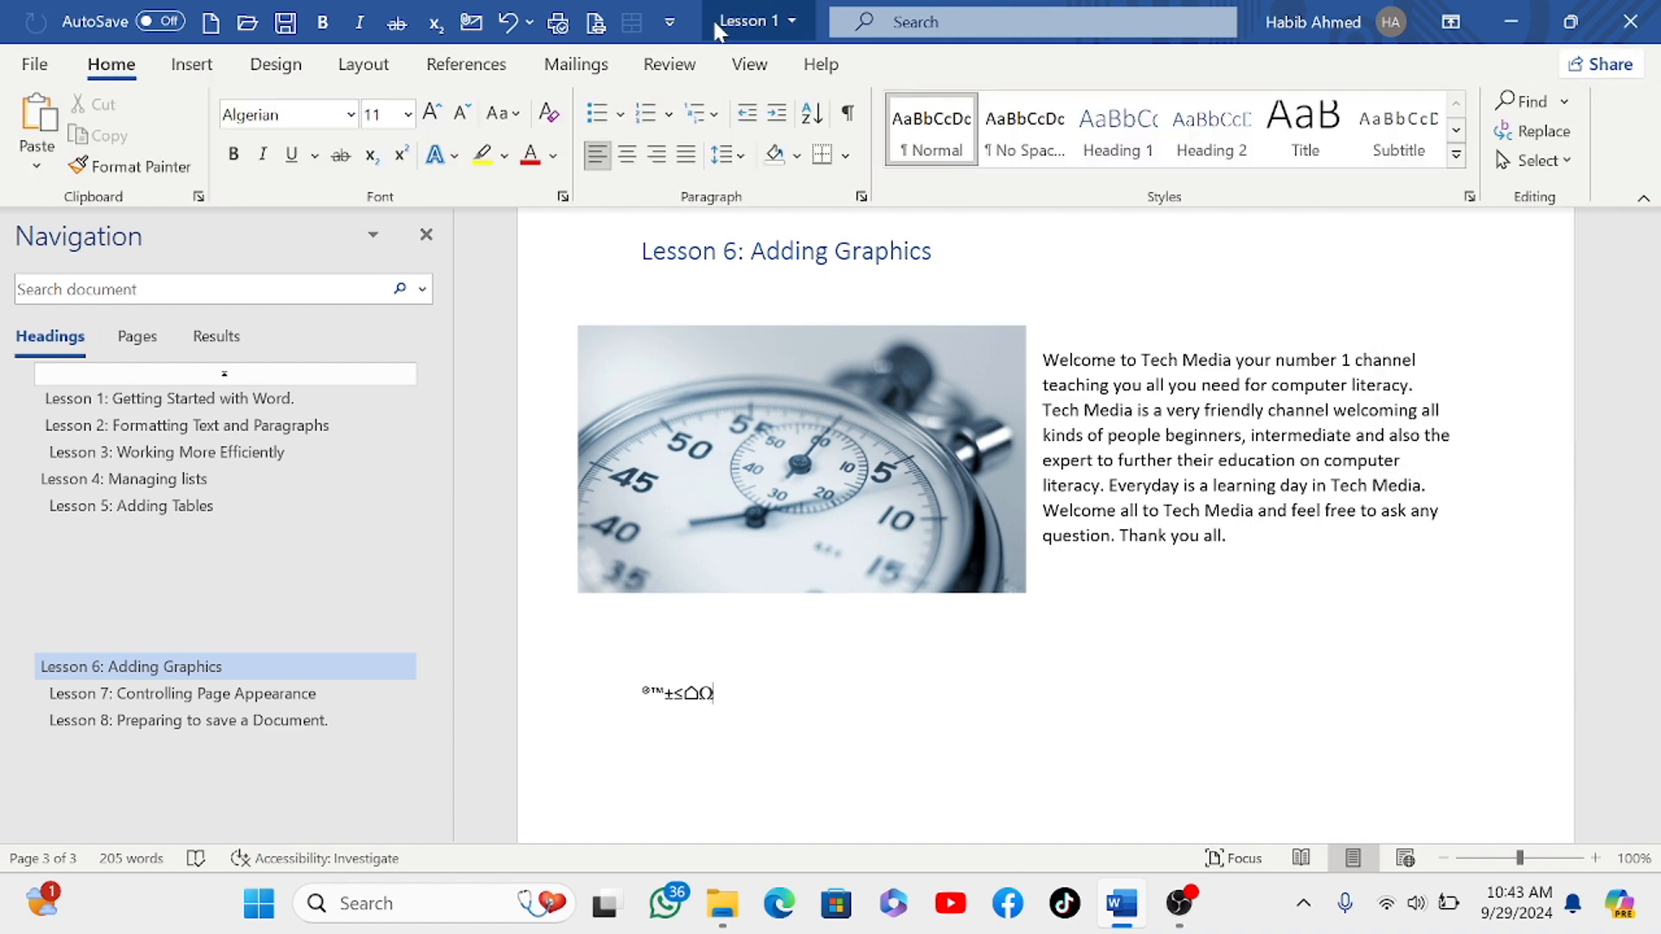
# Step: Review the product tables and the Lesson 6 section with its picture, text and inserted symbols
pyautogui.scroll(4, 808, 372)
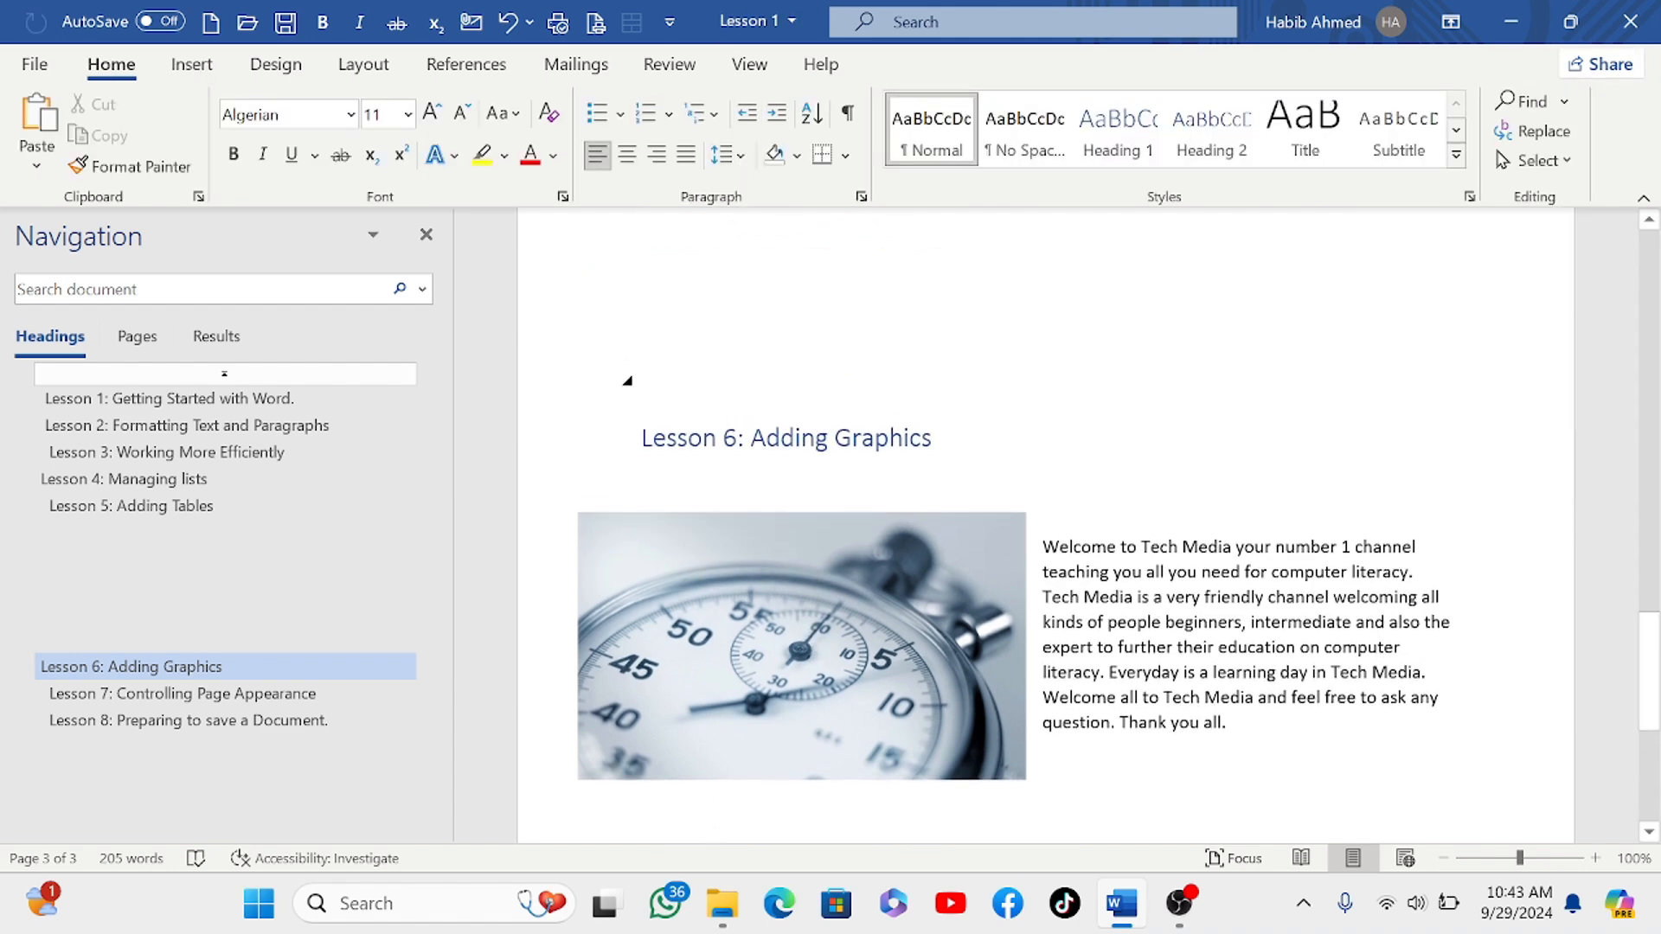
pyautogui.scroll(-7, 822, 370)
pyautogui.scroll(7, 822, 370)
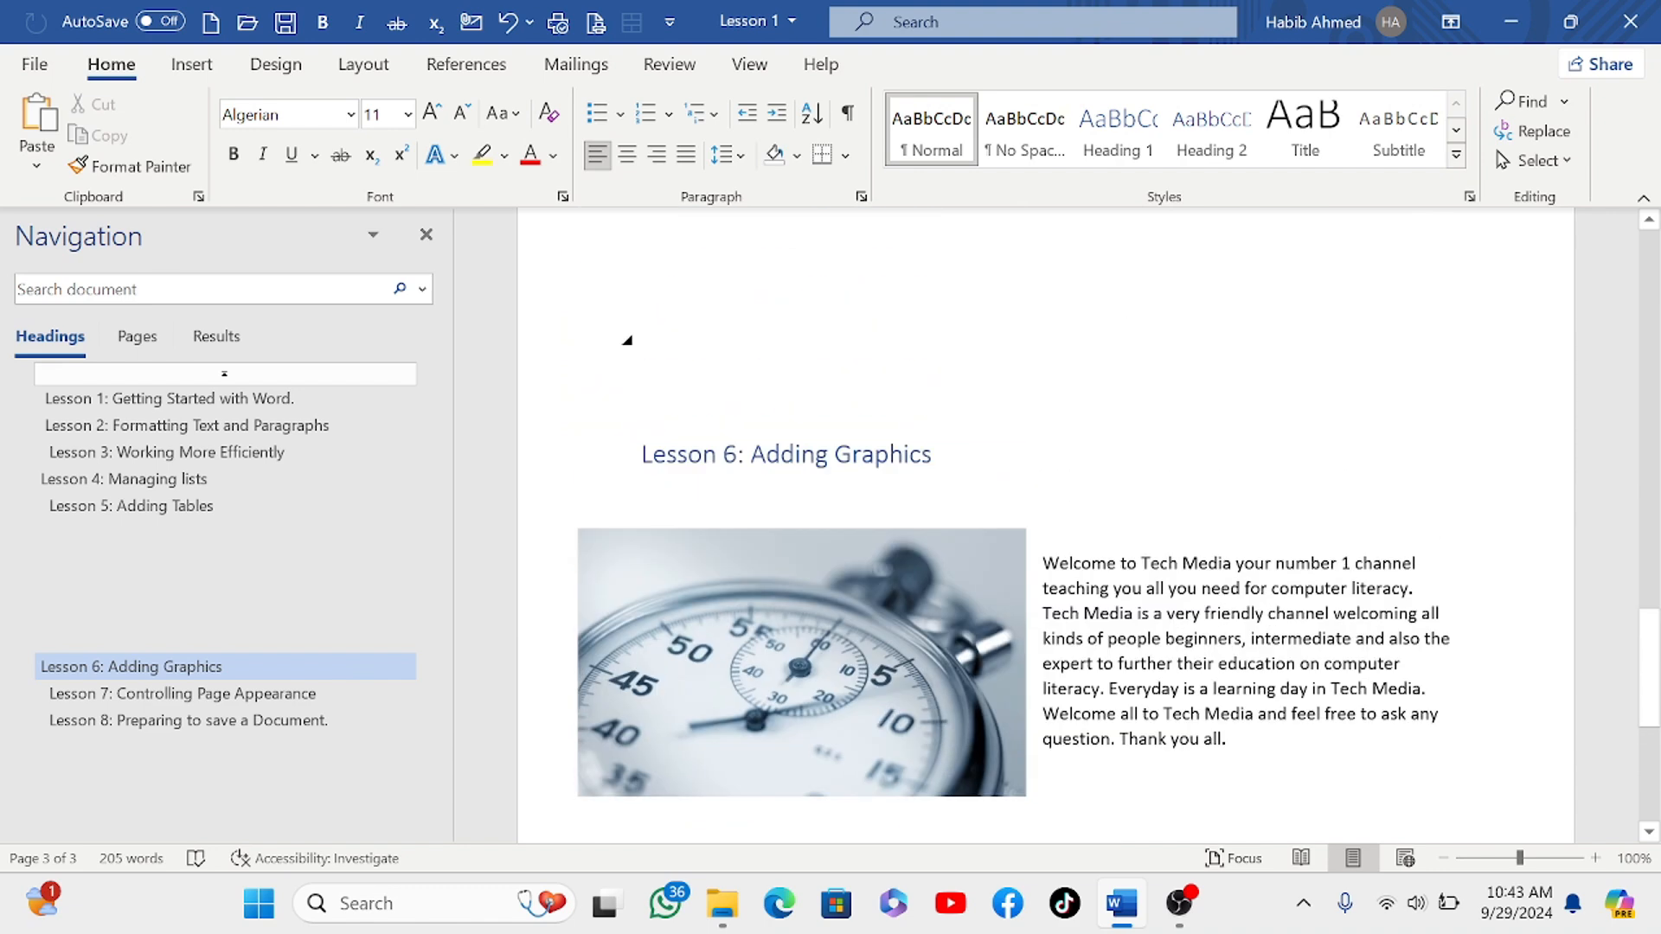
pyautogui.scroll(10, 846, 352)
pyautogui.scroll(-2, 846, 352)
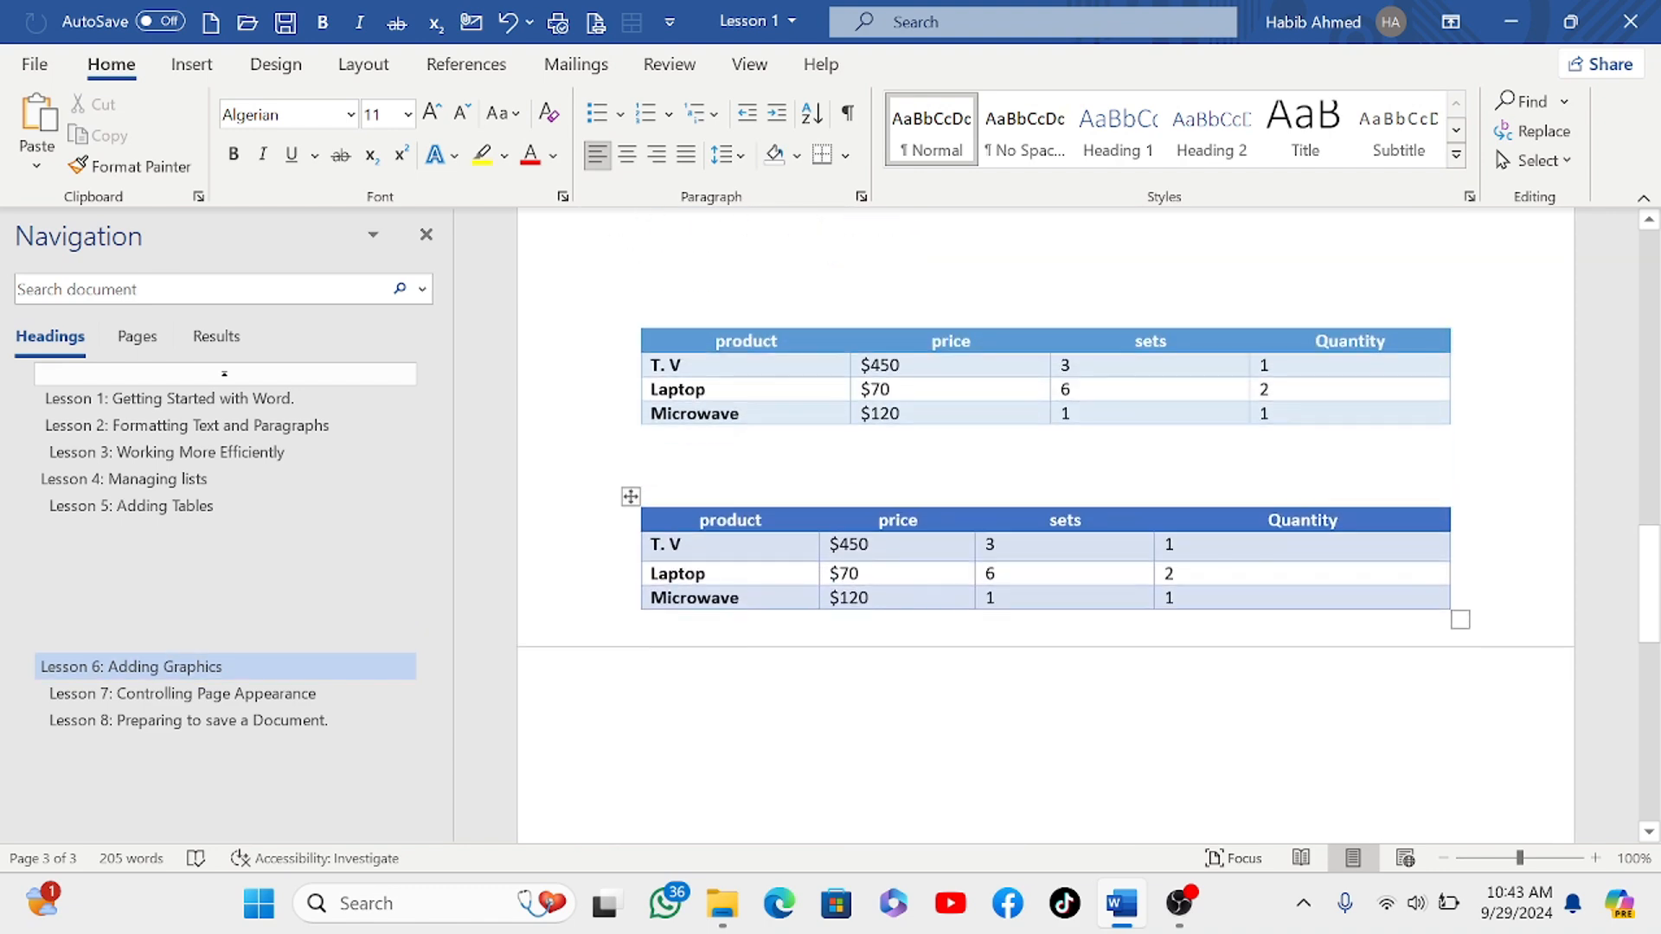
pyautogui.scroll(3, 852, 336)
pyautogui.scroll(-8, 852, 336)
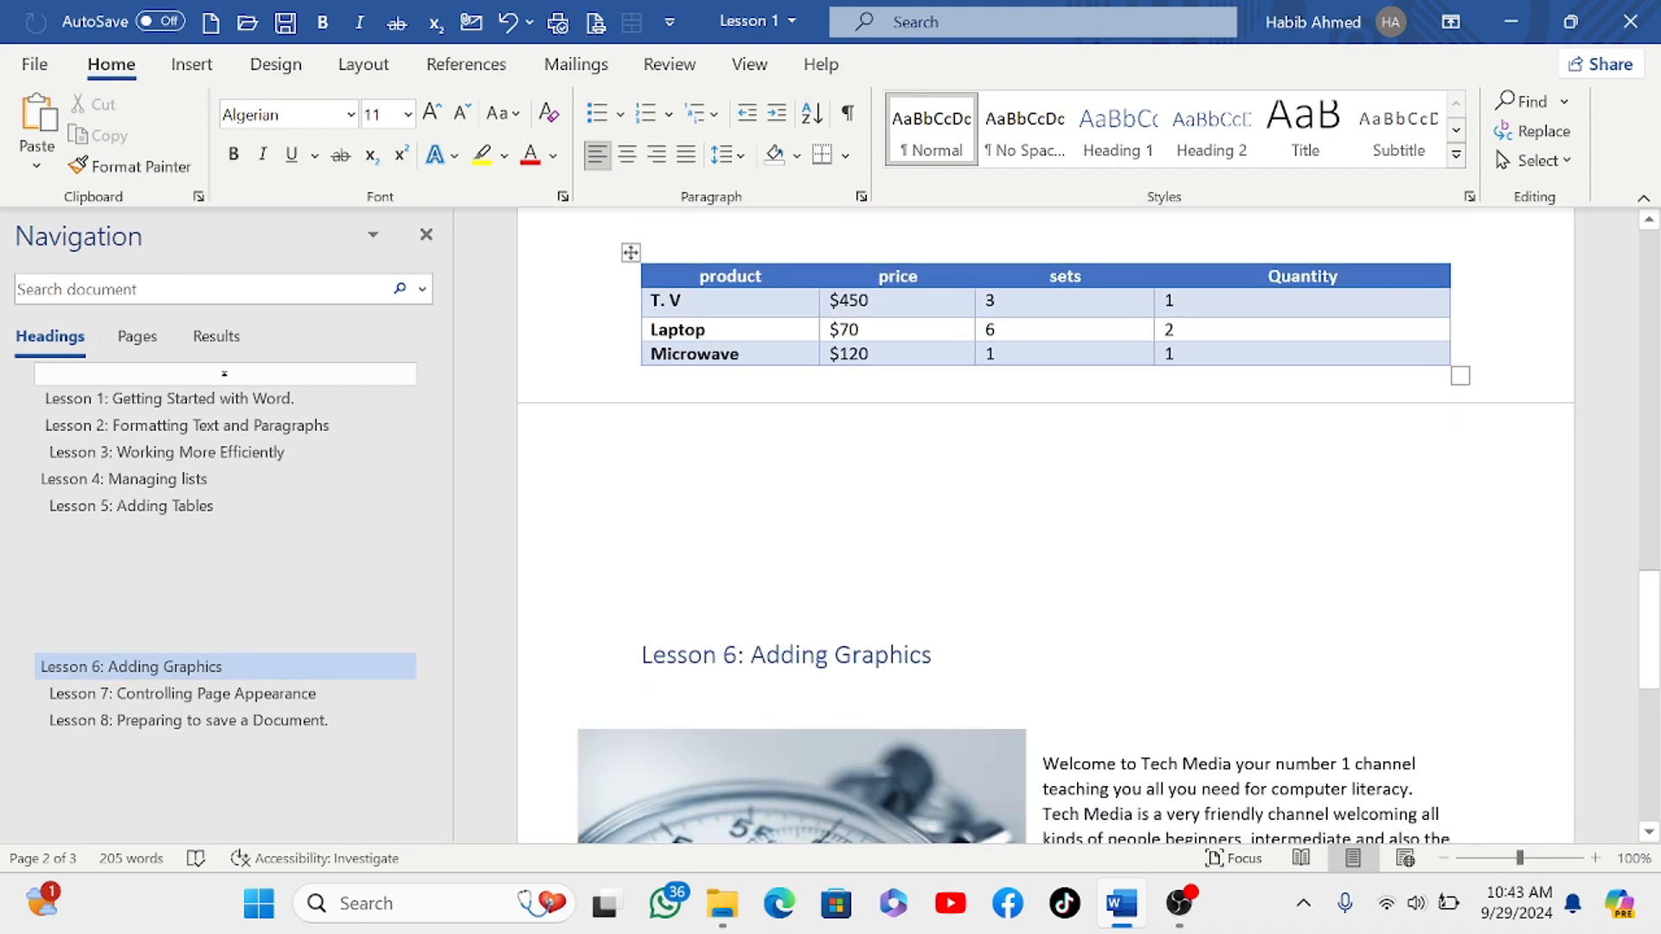
pyautogui.scroll(-5, 626, 396)
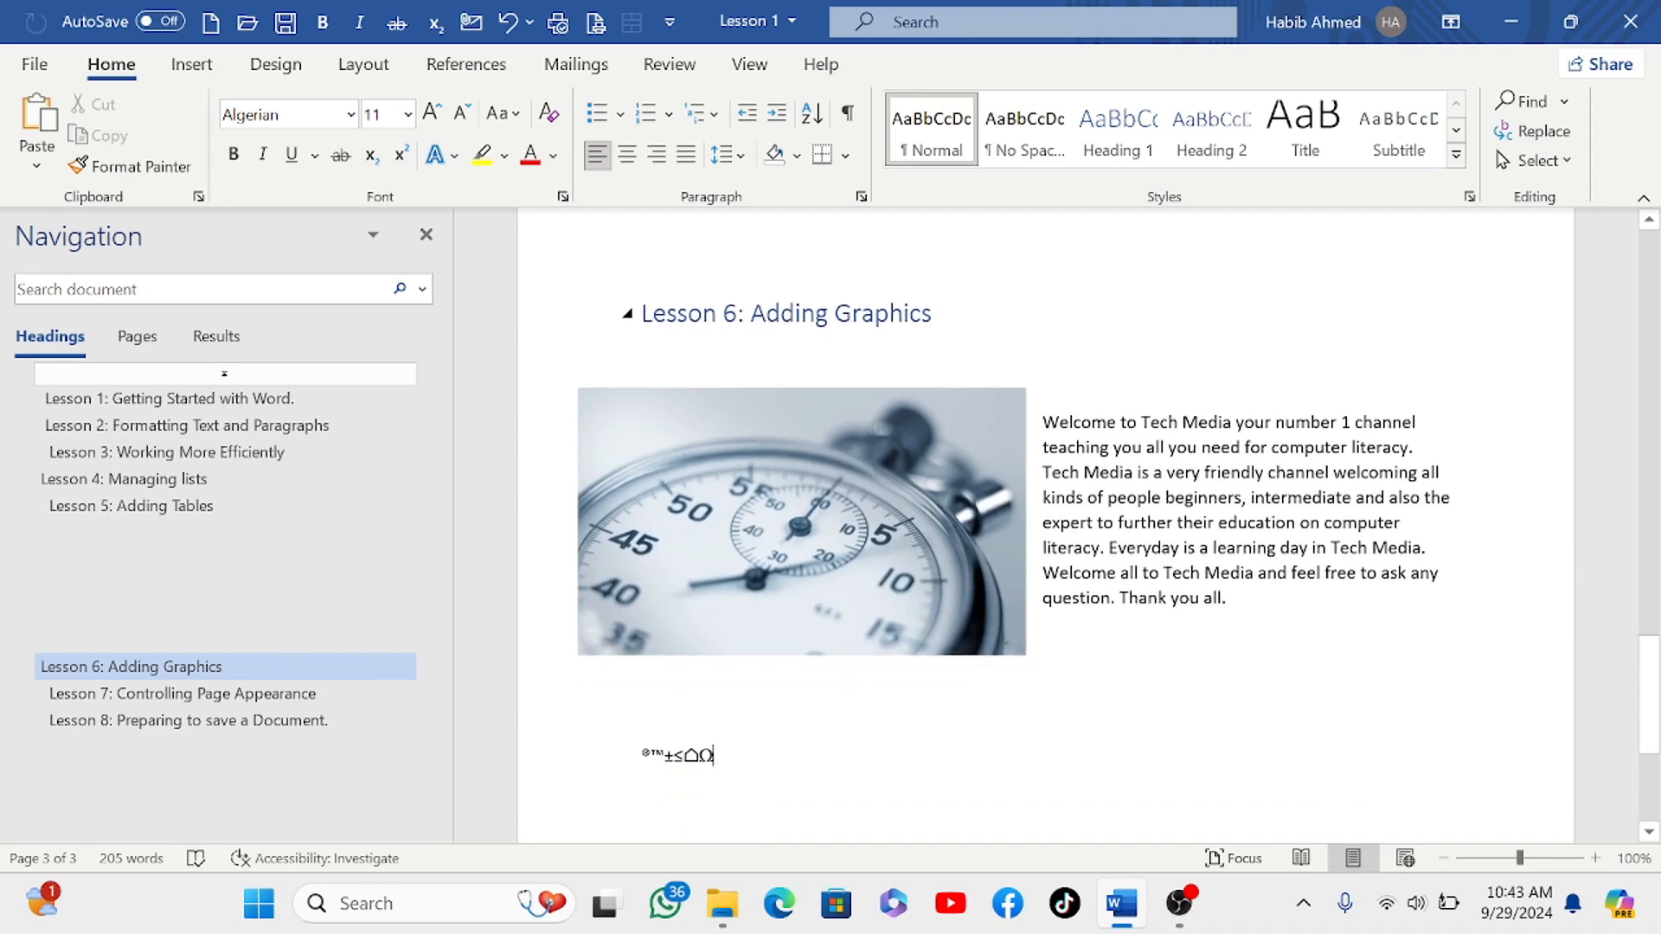
pyautogui.scroll(-1, 871, 340)
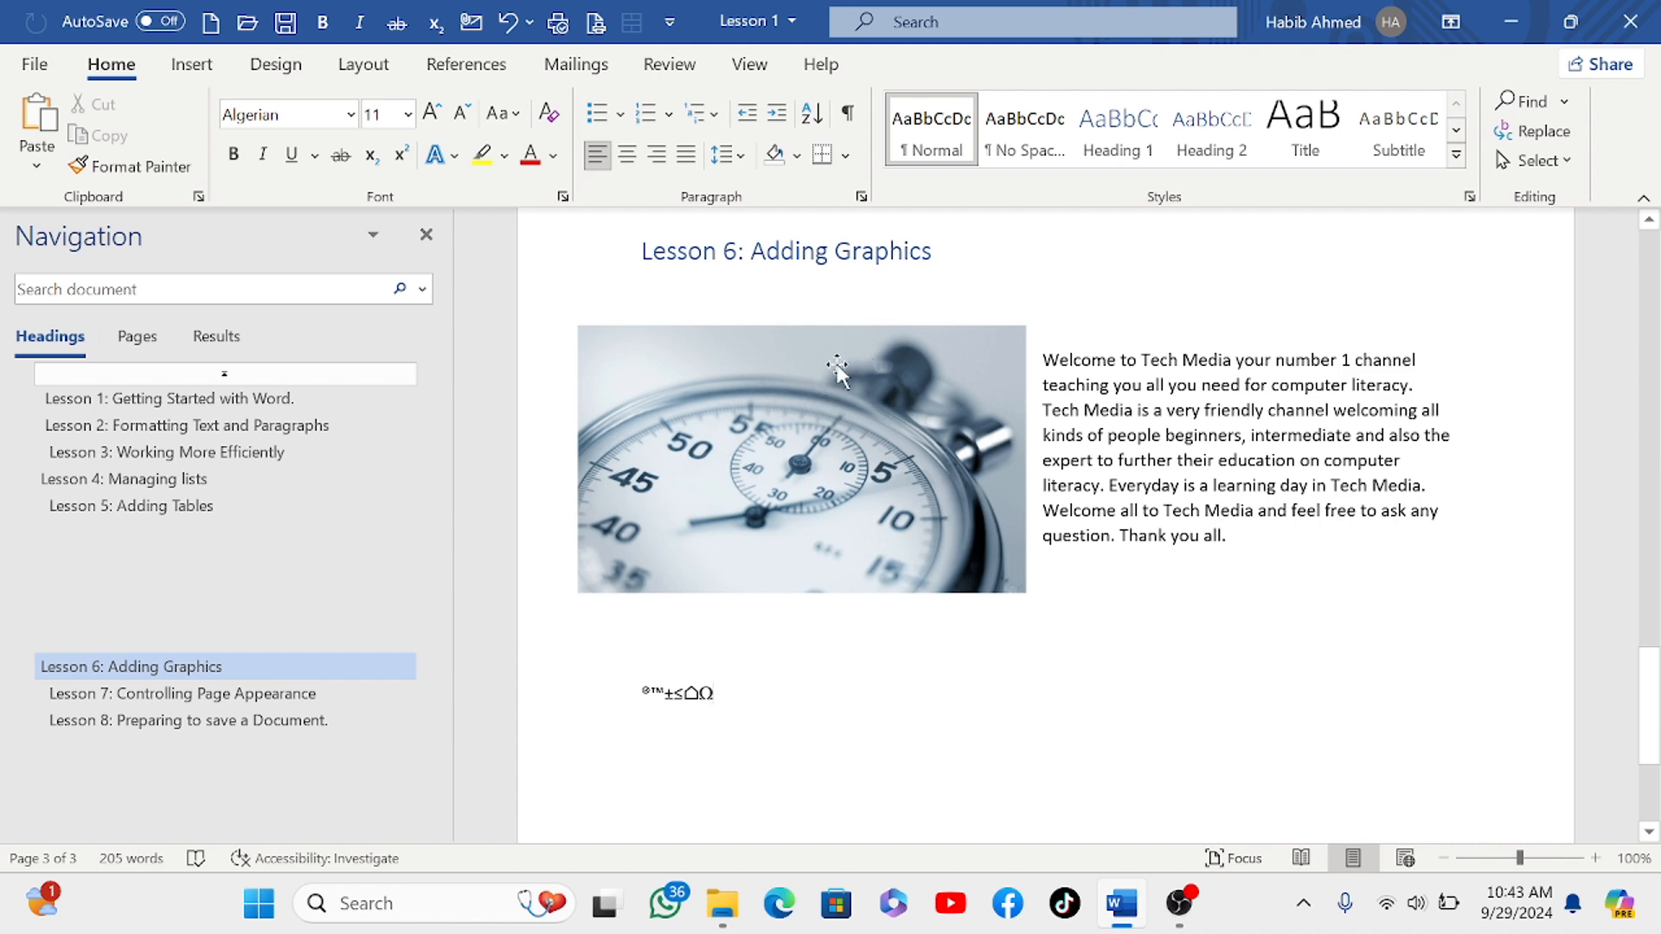
# Step: Move the stopwatch picture slightly to the right, close to the text margin under Lesson 6, and deselect it
pyautogui.scroll(-3, 853, 346)
pyautogui.scroll(5, 854, 346)
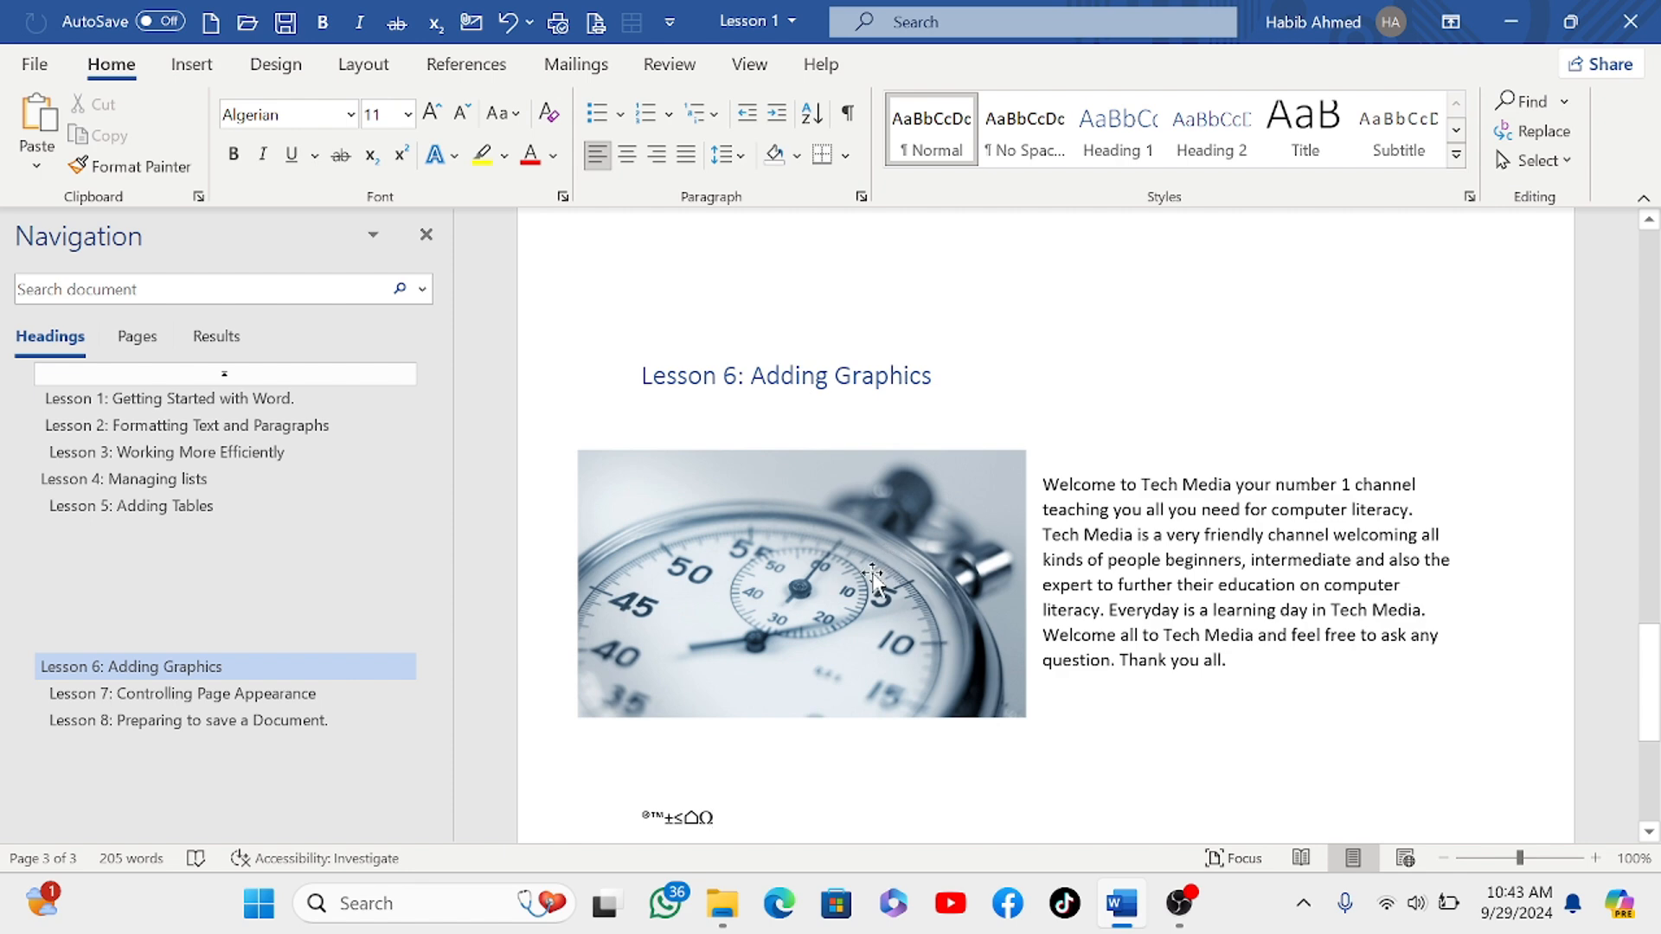
pyautogui.click(888, 545)
pyautogui.moveTo(888, 545); pyautogui.dragTo(929, 559)
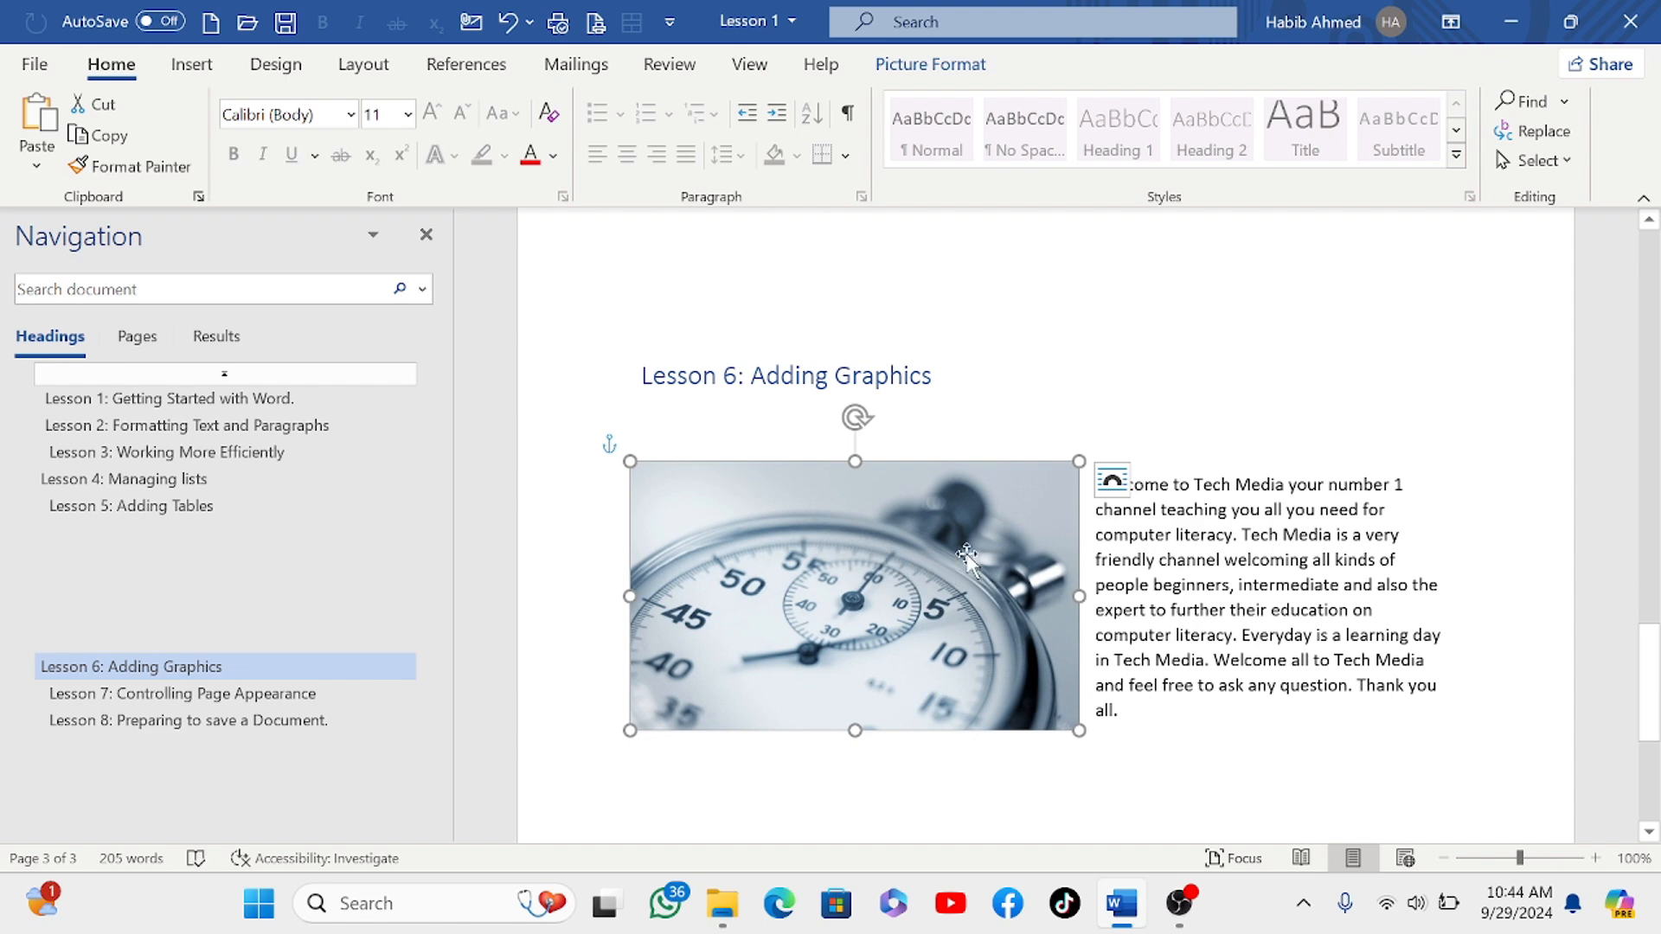
pyautogui.scroll(-1, 950, 540)
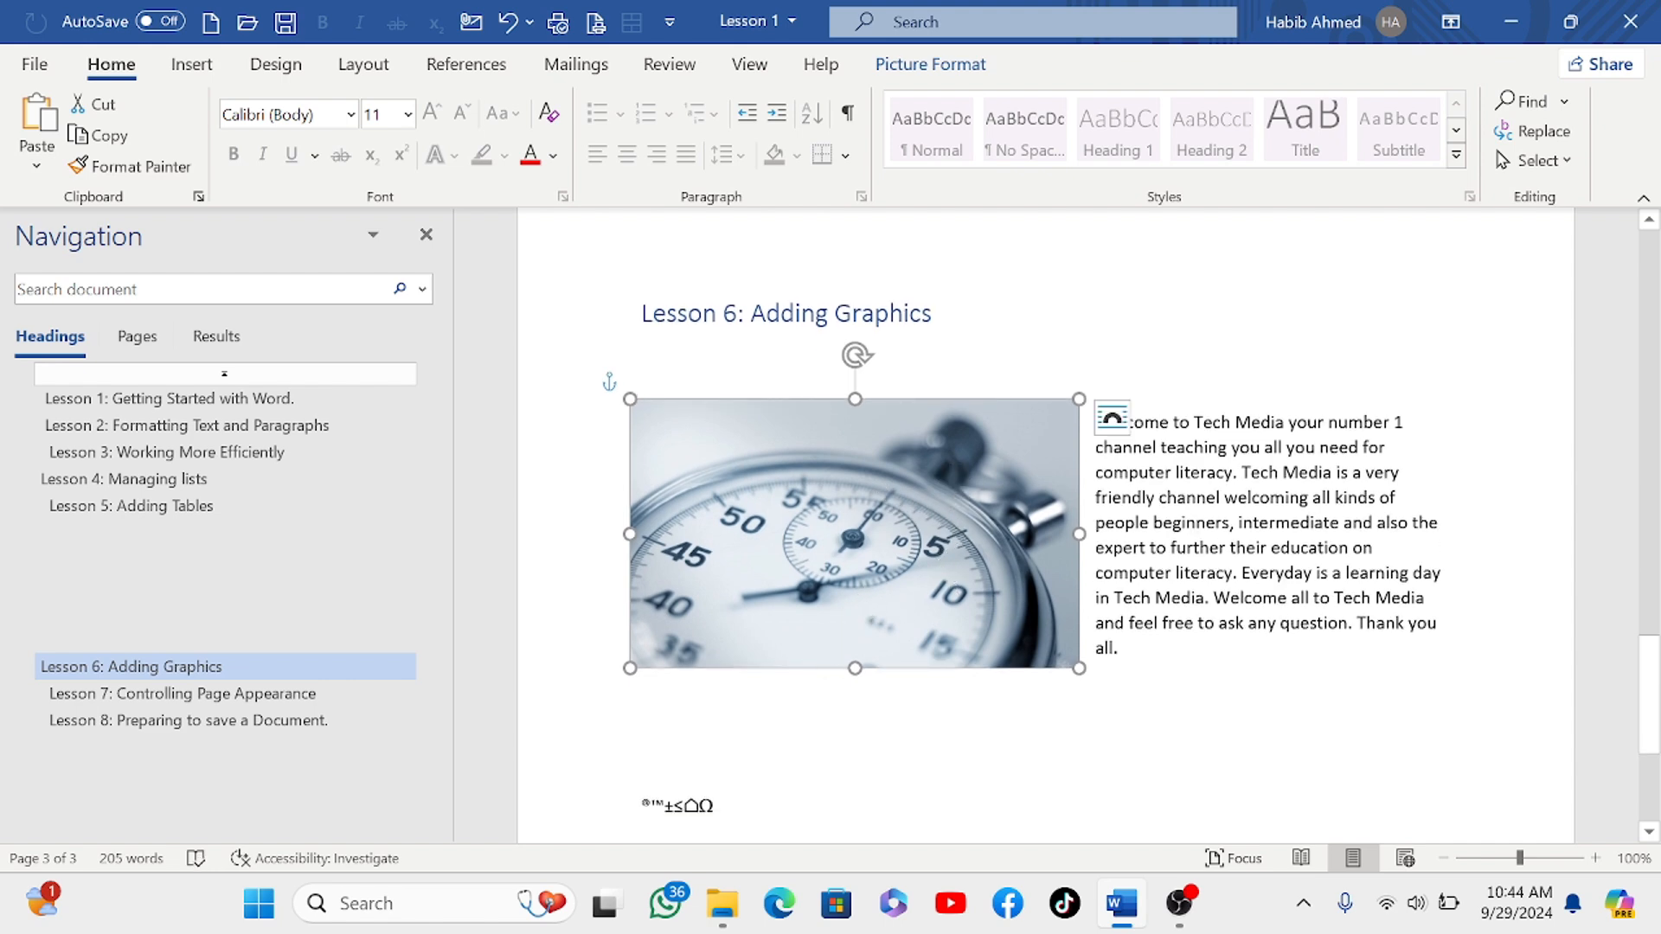
pyautogui.click(848, 723)
# Step: Look over the document from the product tables through Lesson 6 to the Lesson 7 and Lesson 8 headings
pyautogui.scroll(-3, 845, 605)
pyautogui.scroll(2, 835, 540)
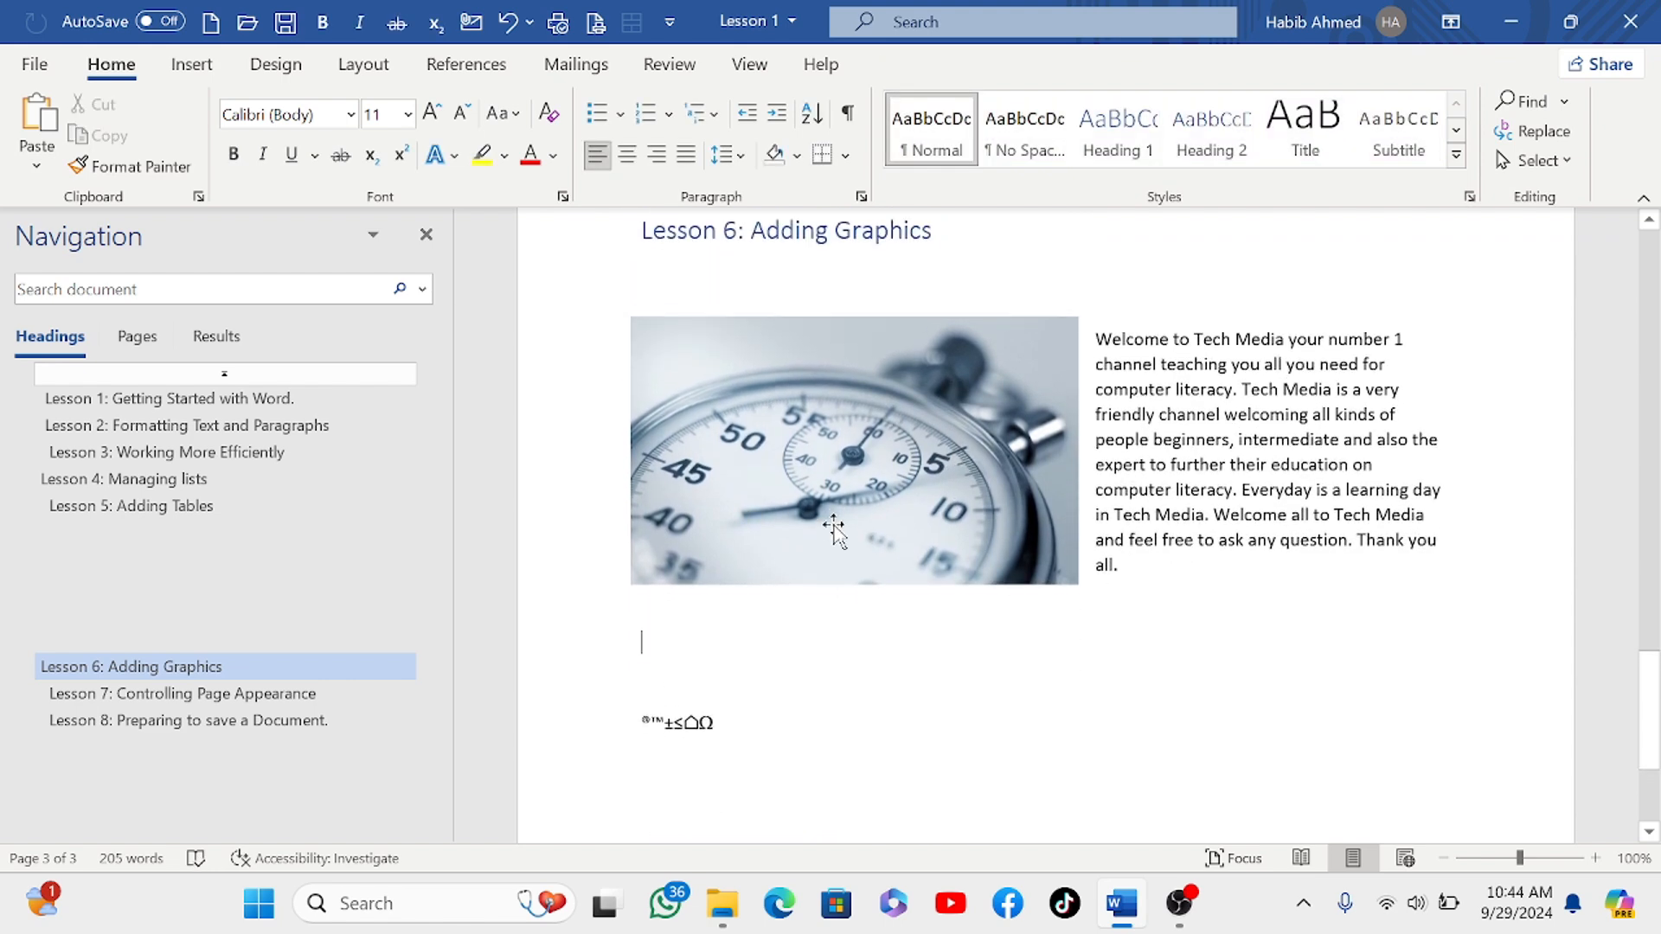
pyautogui.scroll(-2, 839, 519)
pyautogui.scroll(3, 852, 493)
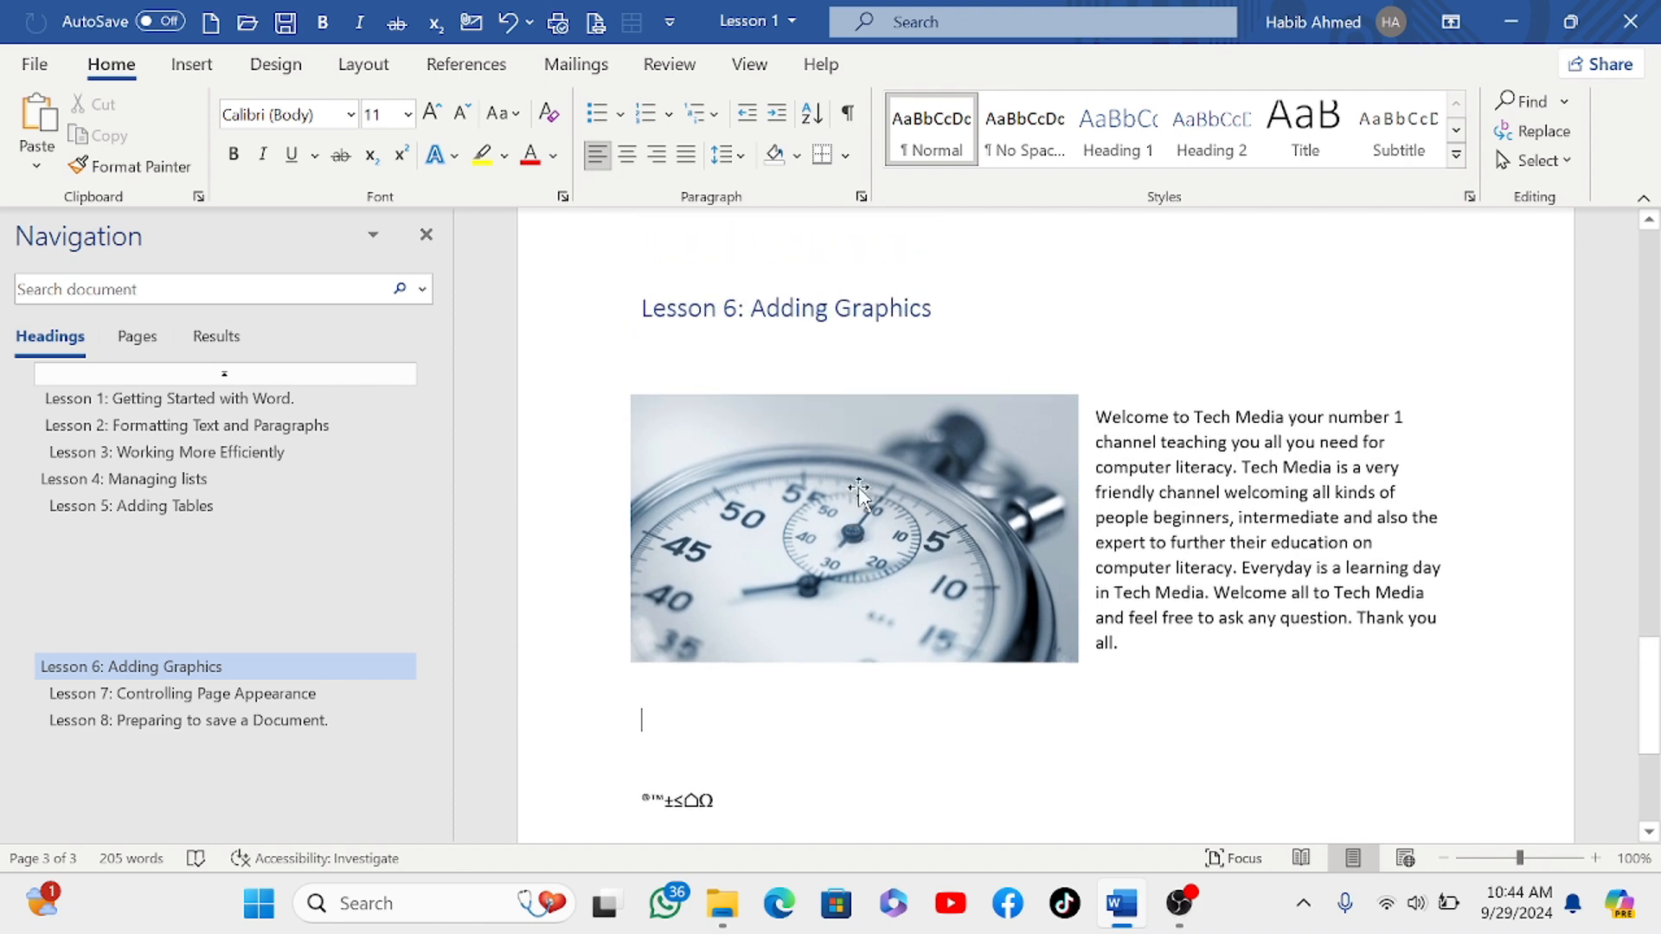
pyautogui.scroll(-5, 859, 488)
pyautogui.scroll(4, 882, 452)
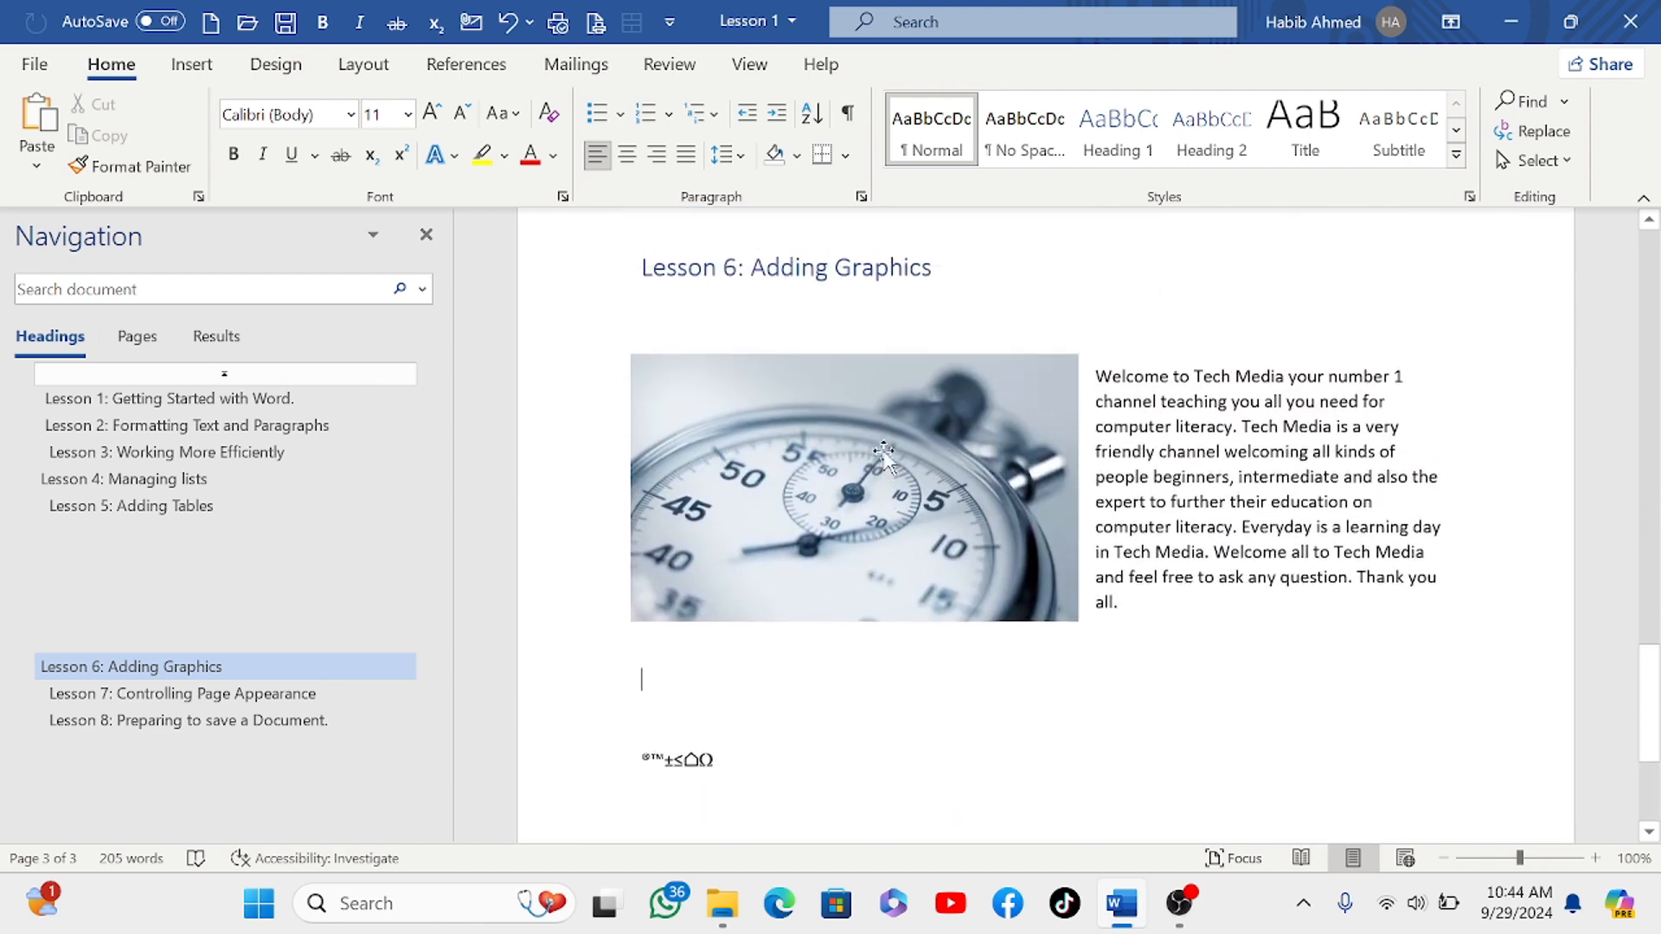
pyautogui.scroll(6, 884, 451)
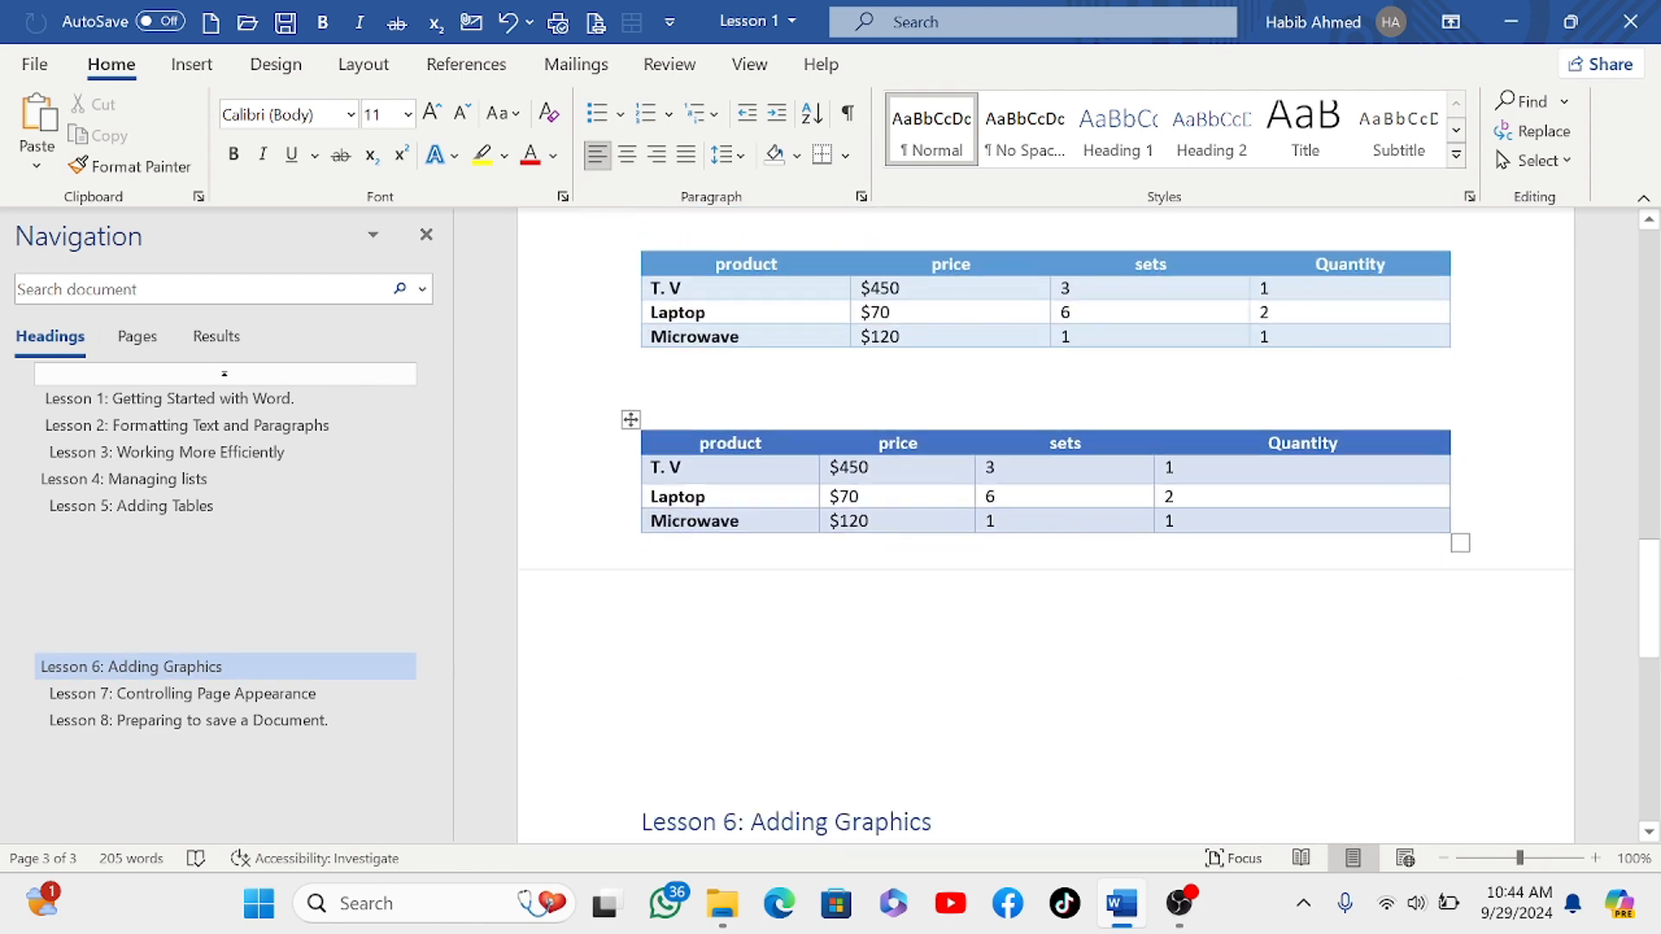
pyautogui.scroll(-9, 884, 452)
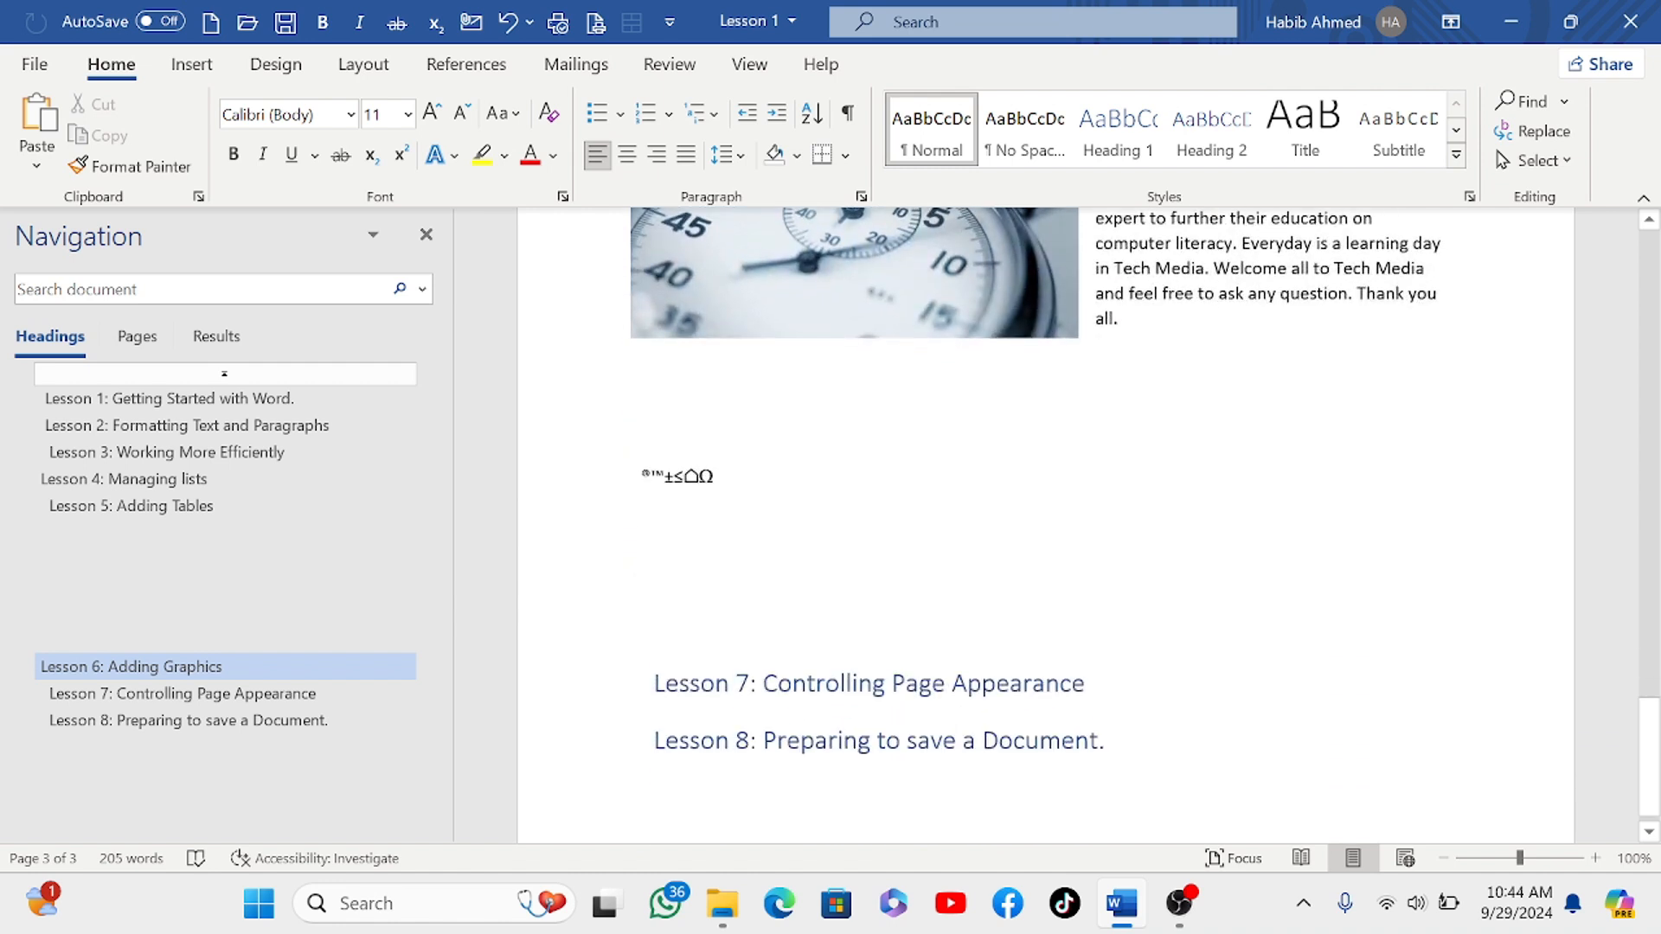
pyautogui.scroll(-1, 884, 451)
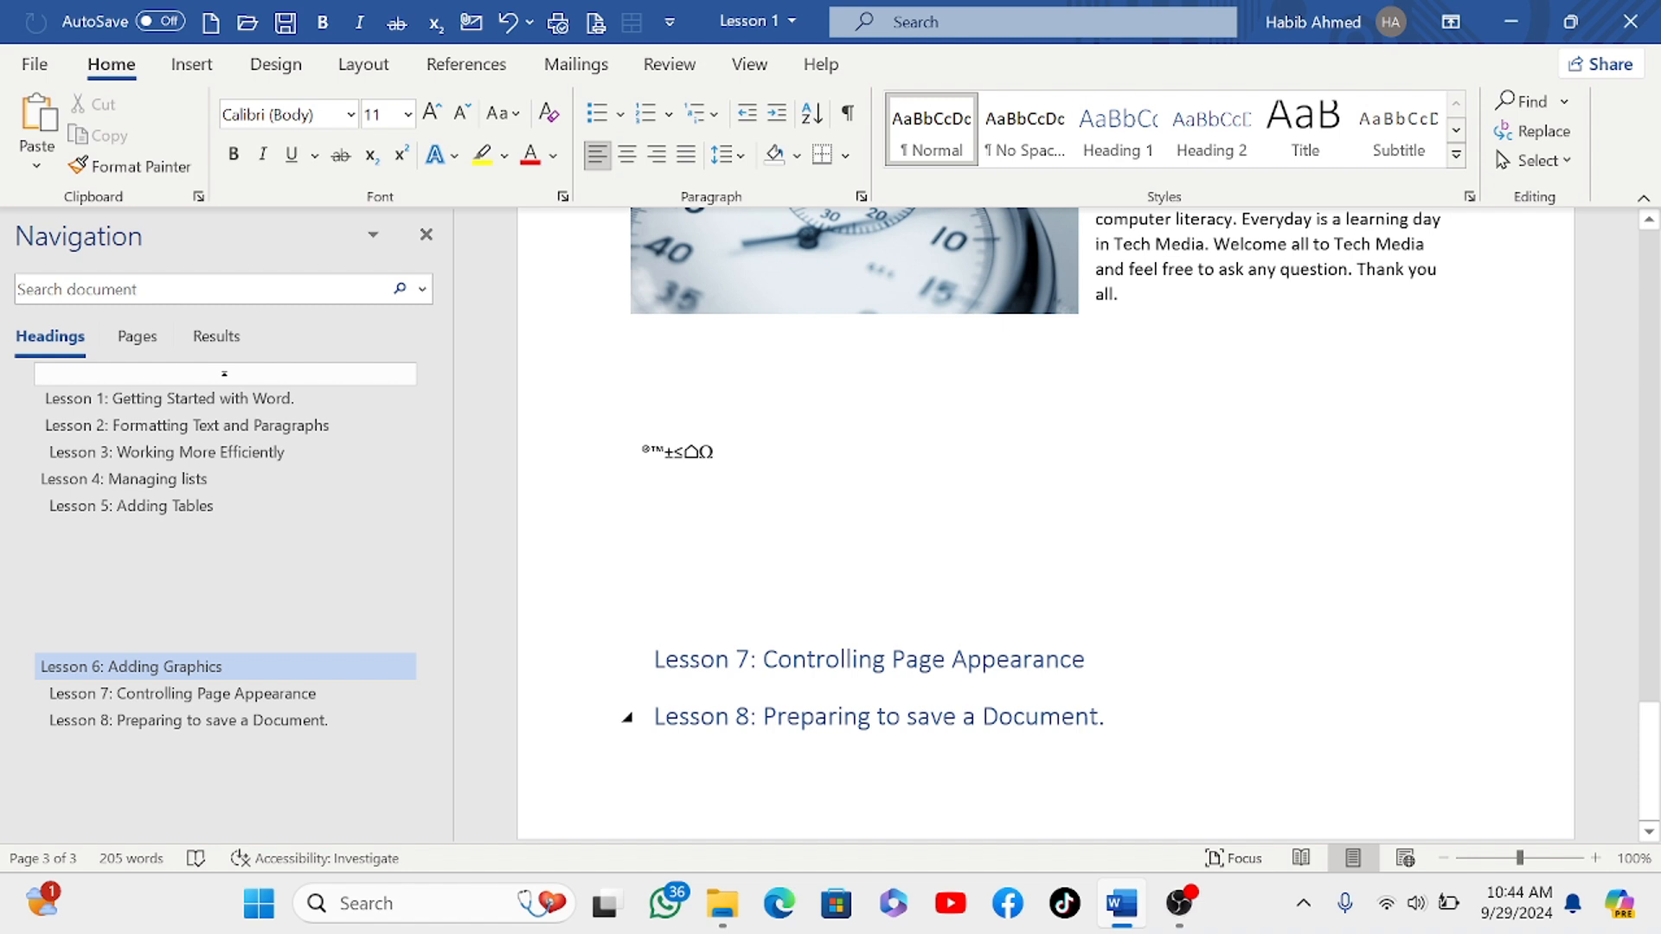
pyautogui.scroll(5, 884, 451)
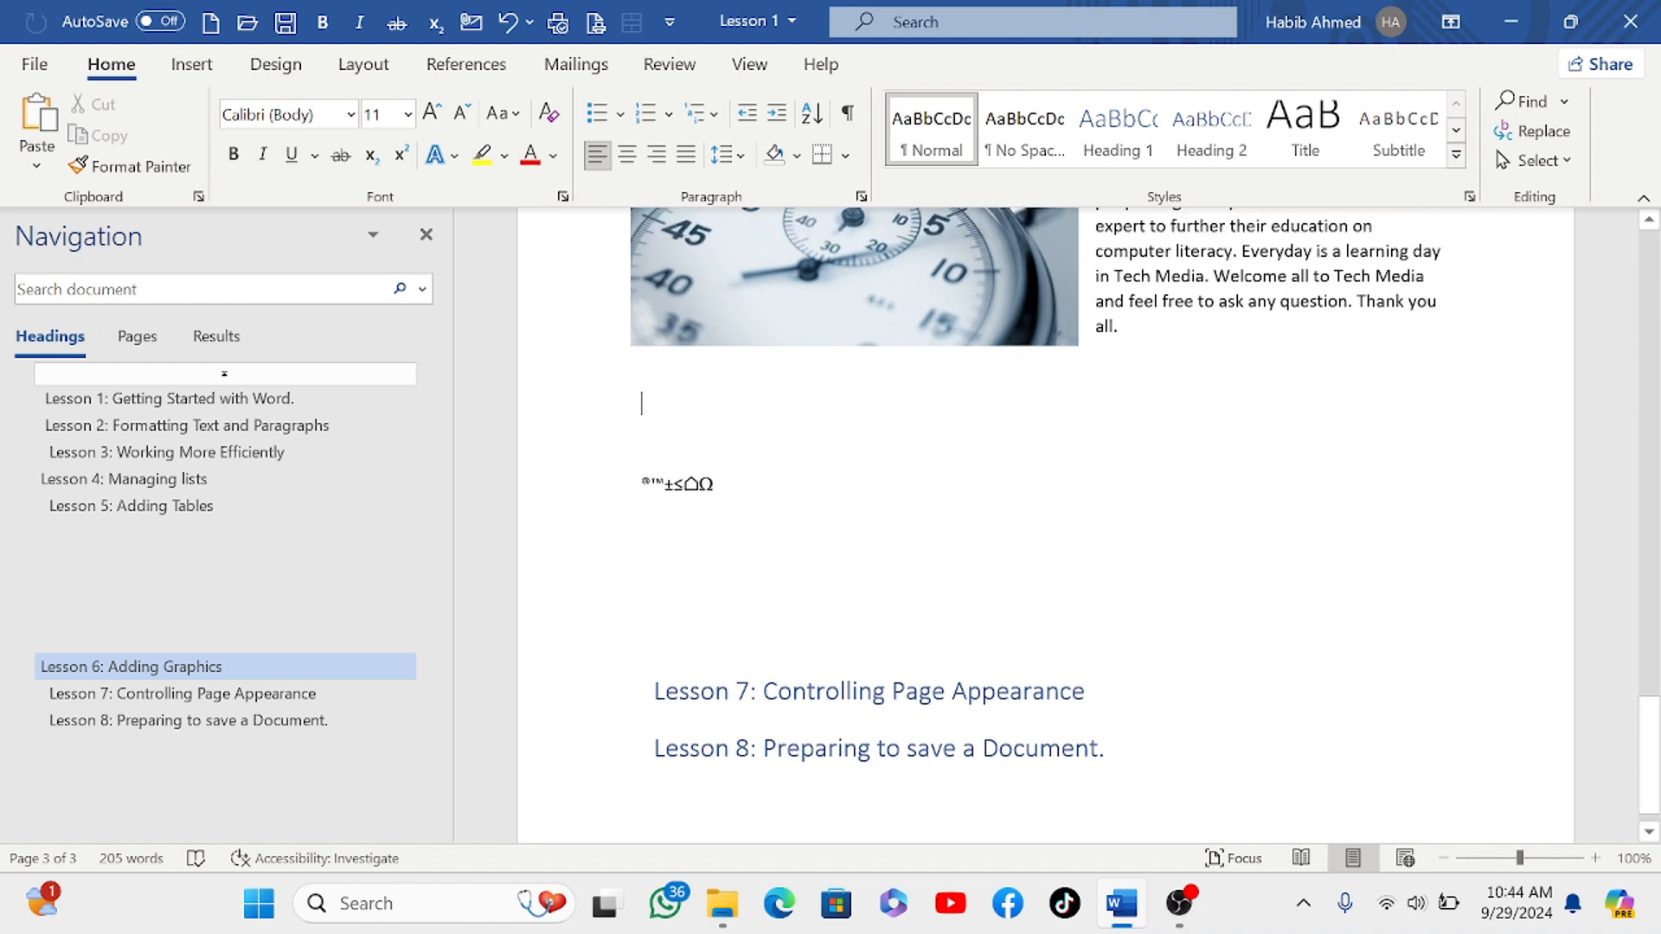